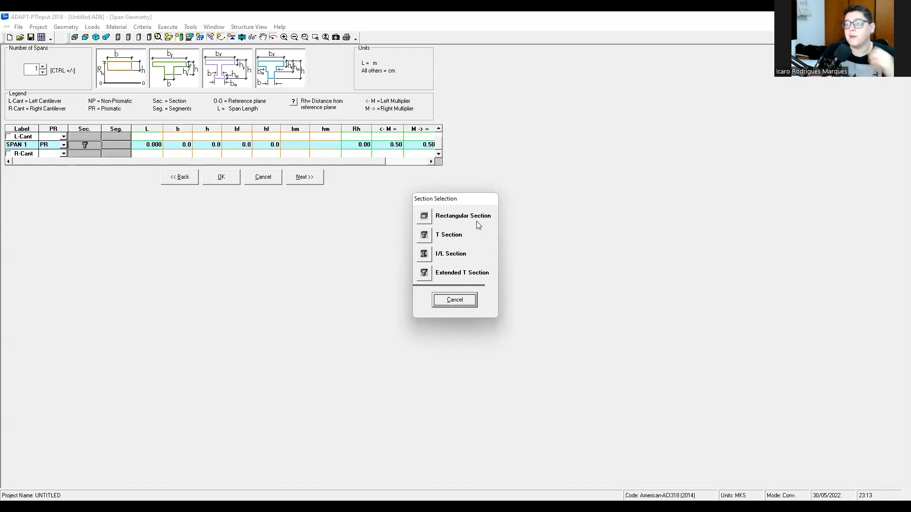
# - Close the section selection without choosing a shape and read the explanation of the Rh reference distance
pyautogui.click(459, 299)
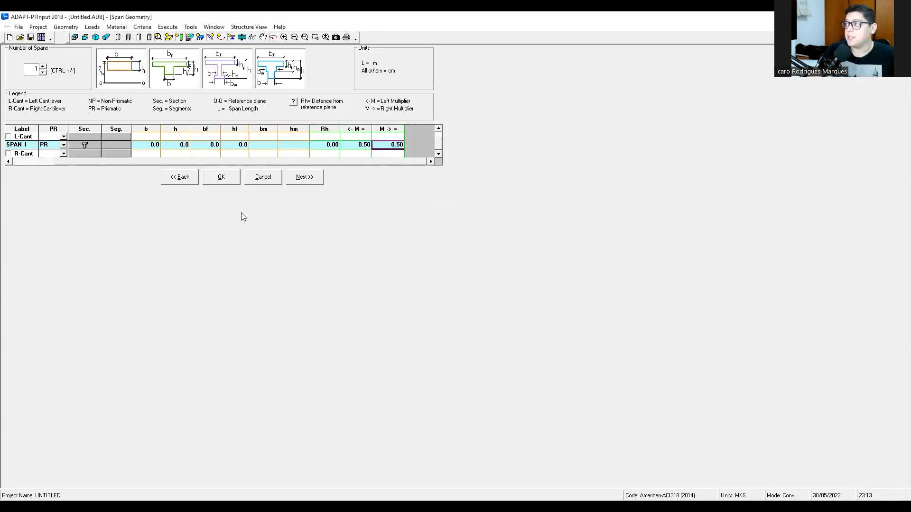
pyautogui.click(43, 73)
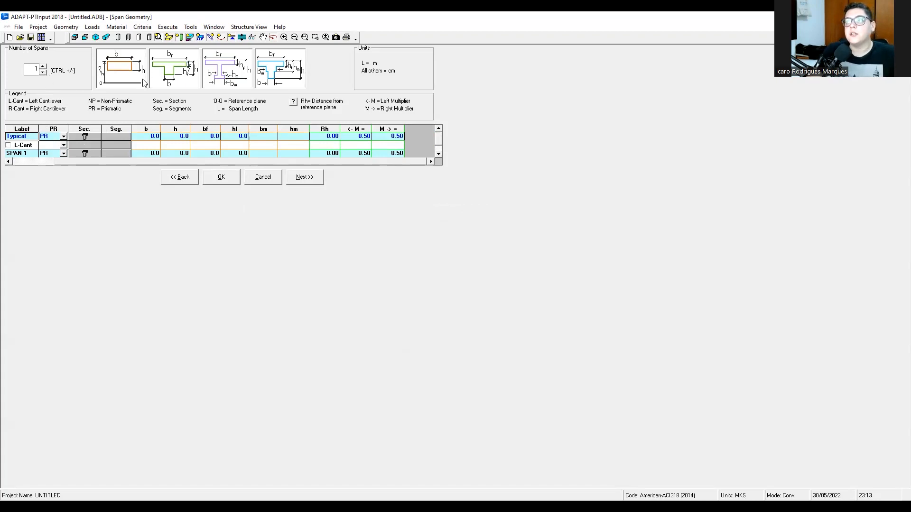
pyautogui.click(293, 101)
pyautogui.click(509, 297)
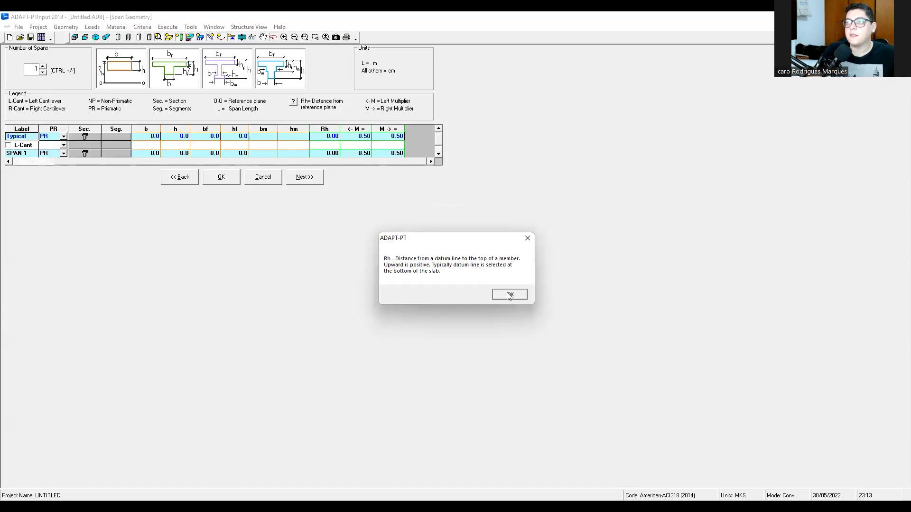
# - Set the typical span's section to Rectangular Section and apply the shape change to all spans
pyautogui.moveTo(353, 162); pyautogui.dragTo(223, 169)
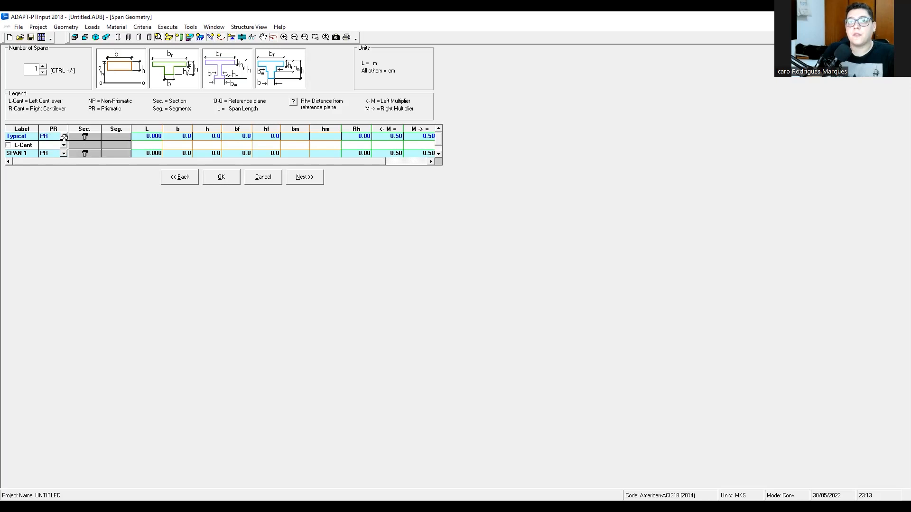
pyautogui.click(22, 136)
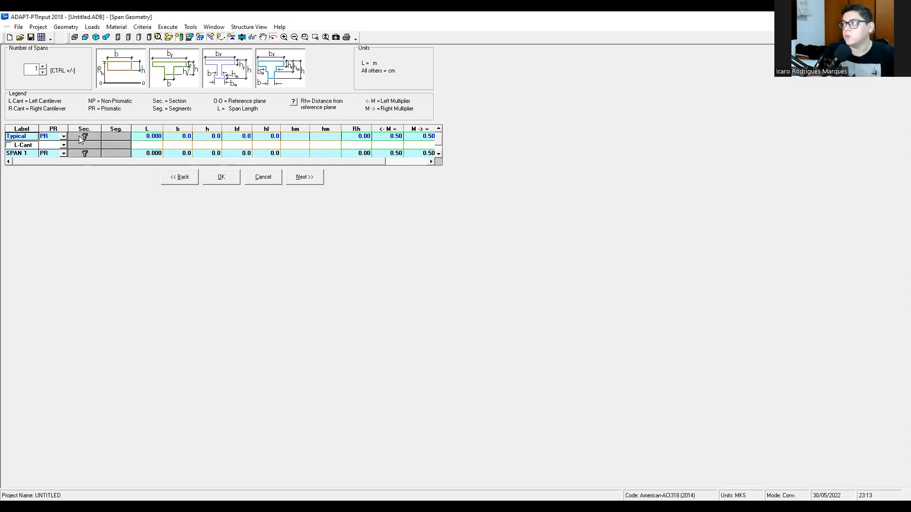
pyautogui.click(83, 138)
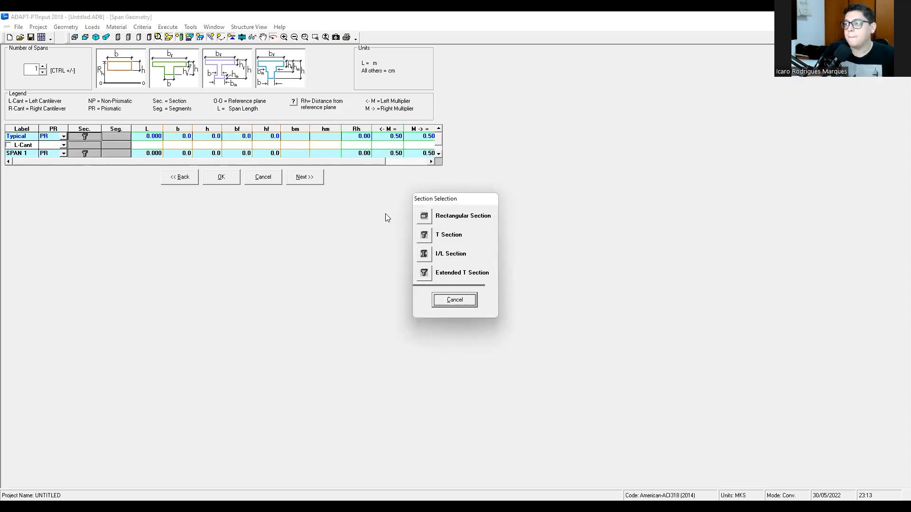
pyautogui.click(424, 218)
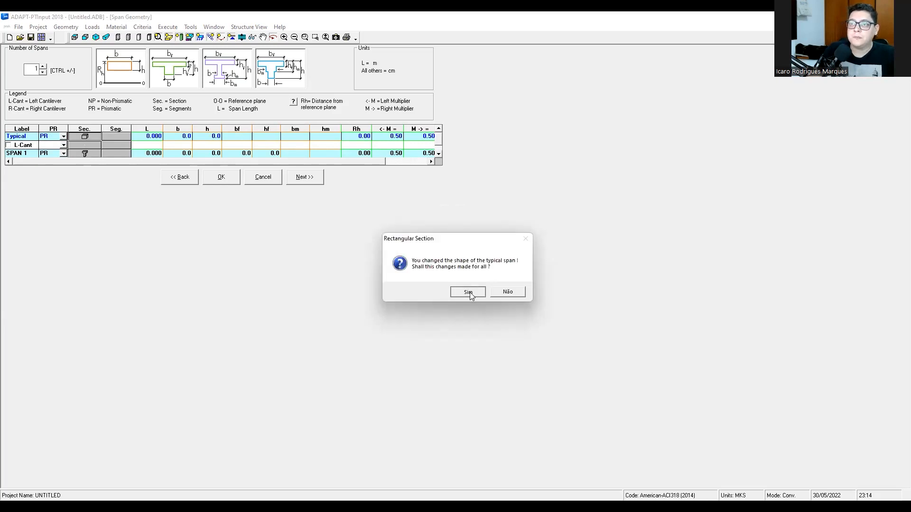
pyautogui.click(468, 292)
pyautogui.click(439, 153)
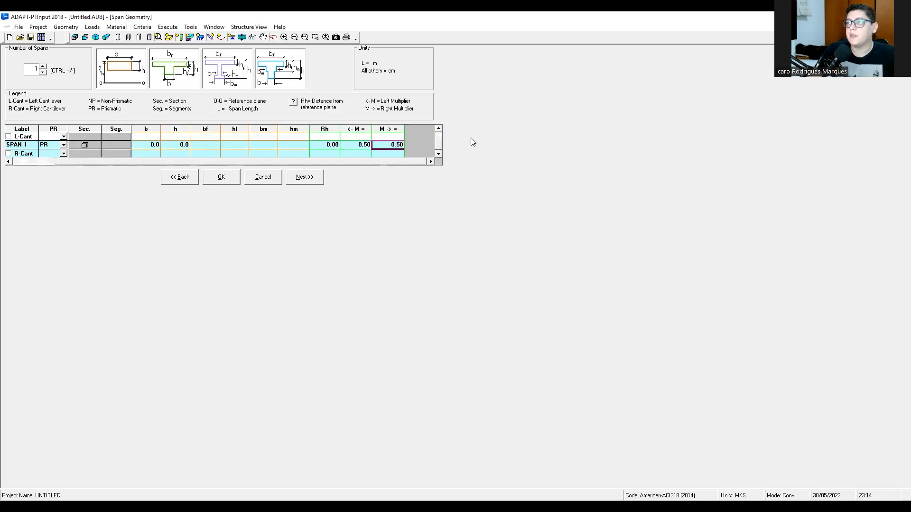
pyautogui.click(438, 129)
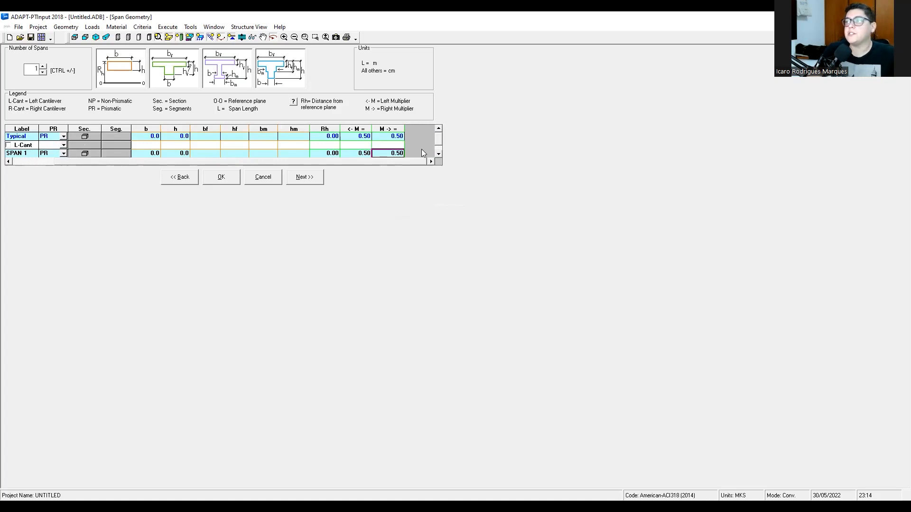
pyautogui.click(439, 153)
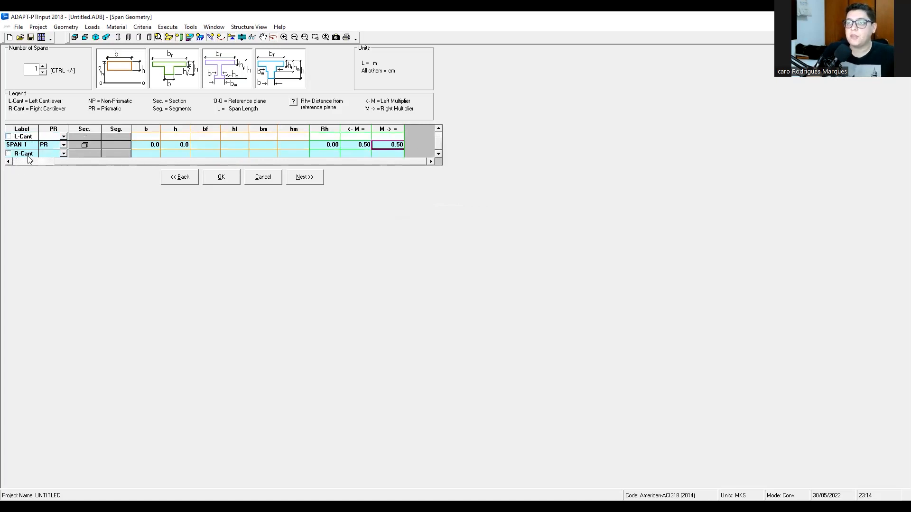
pyautogui.click(439, 129)
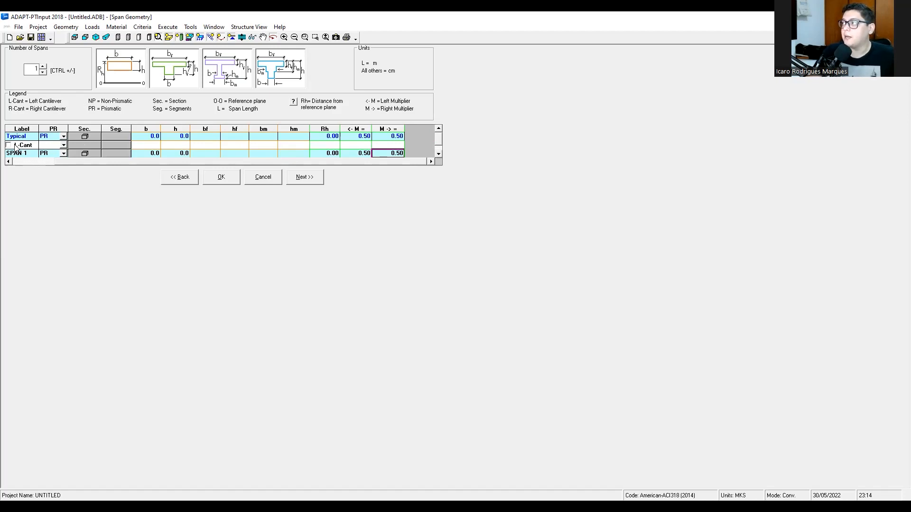
pyautogui.click(96, 137)
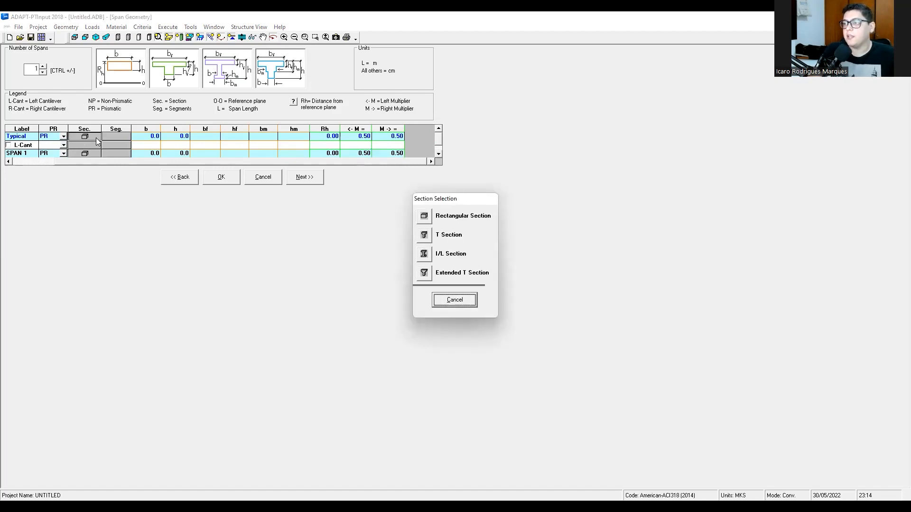
pyautogui.press('Escape')
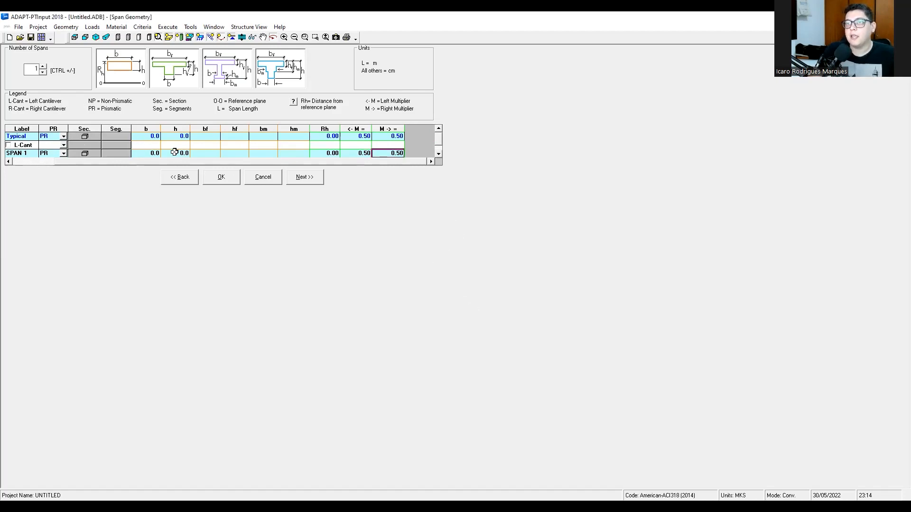
# - Set the typical span's length L to 12 m and its width b to 25 cm
pyautogui.click(225, 162)
pyautogui.click(154, 136)
pyautogui.write('12')
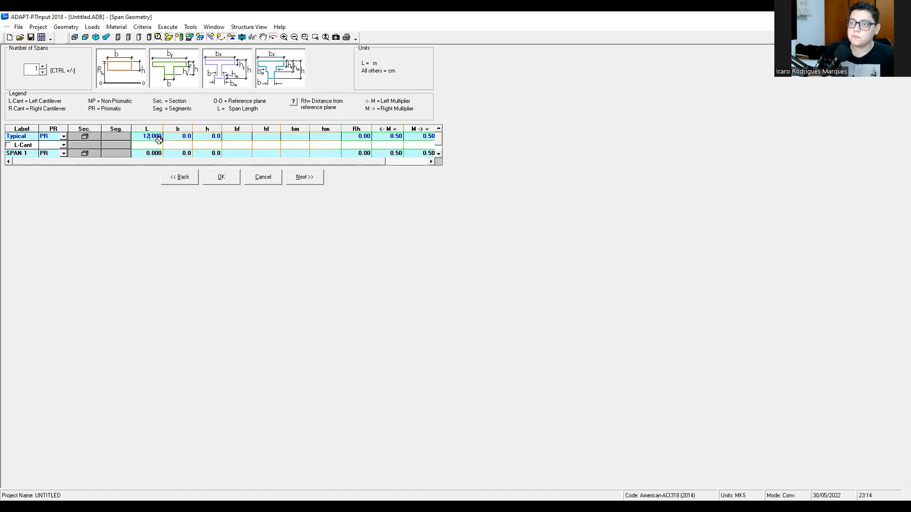
pyautogui.click(190, 137)
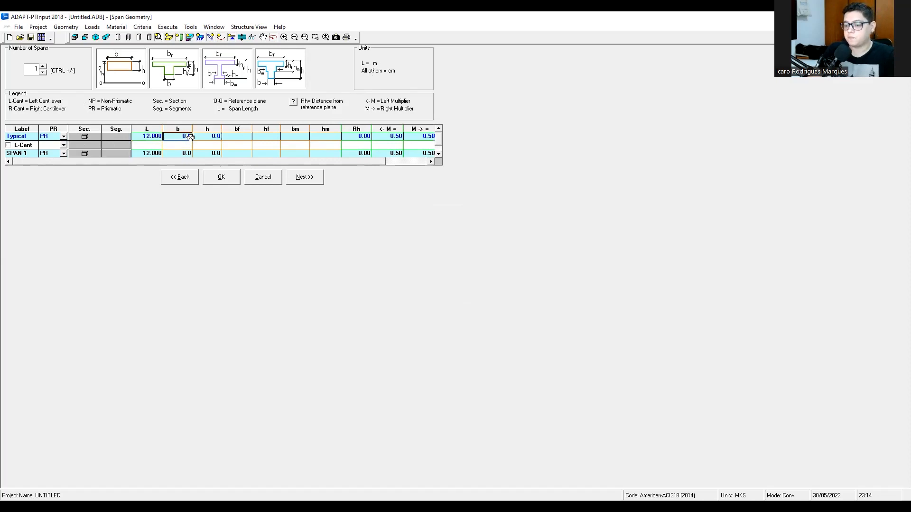
pyautogui.write('25')
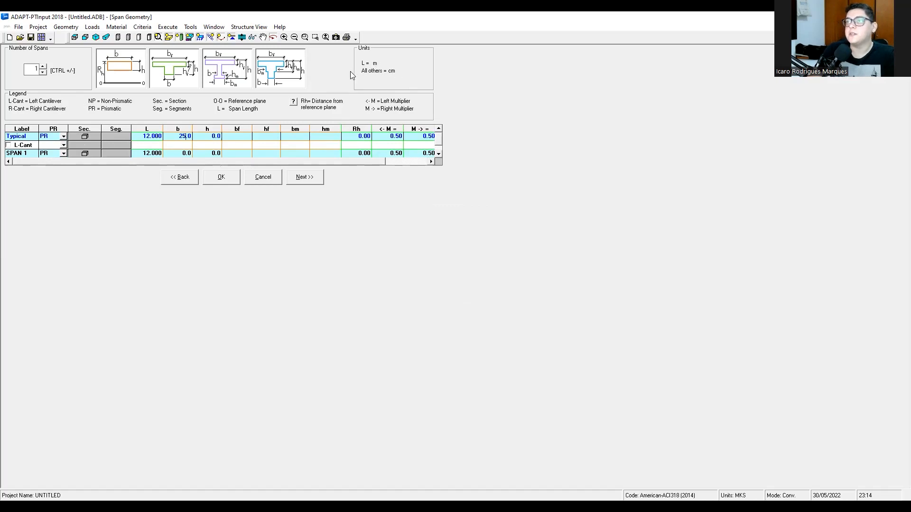
# - Check the beam height on the course slide and set the typical span's height h to 140 cm
pyautogui.click(207, 136)
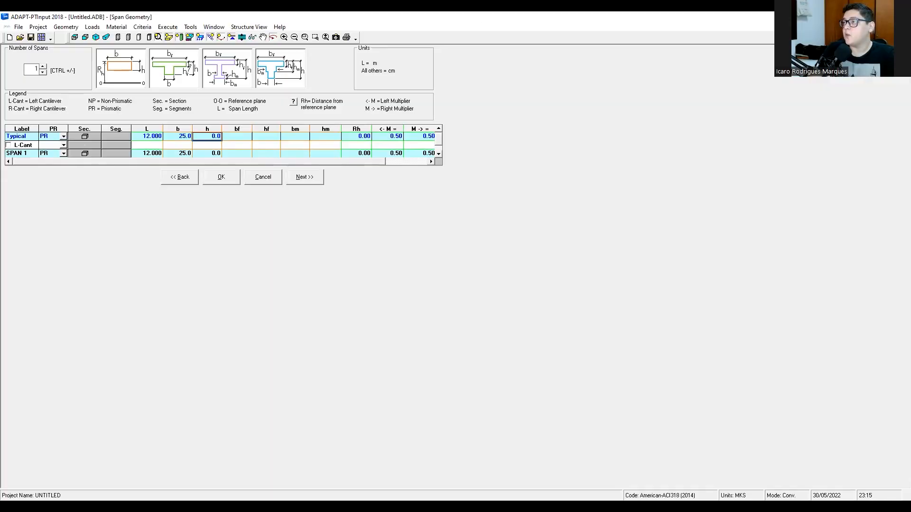
pyautogui.hotkey('alt', 'Tab')
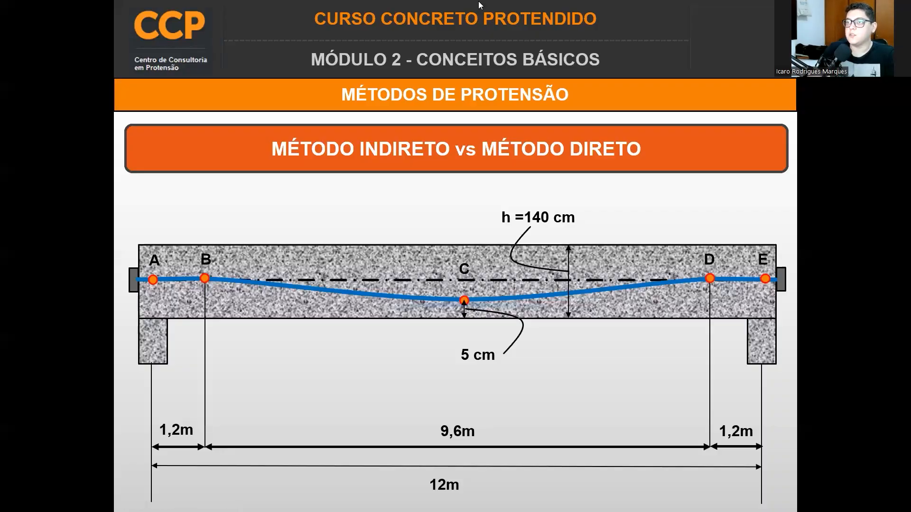
pyautogui.hotkey('alt', 'Tab')
pyautogui.write('140')
pyautogui.press('Return')
pyautogui.click(441, 154)
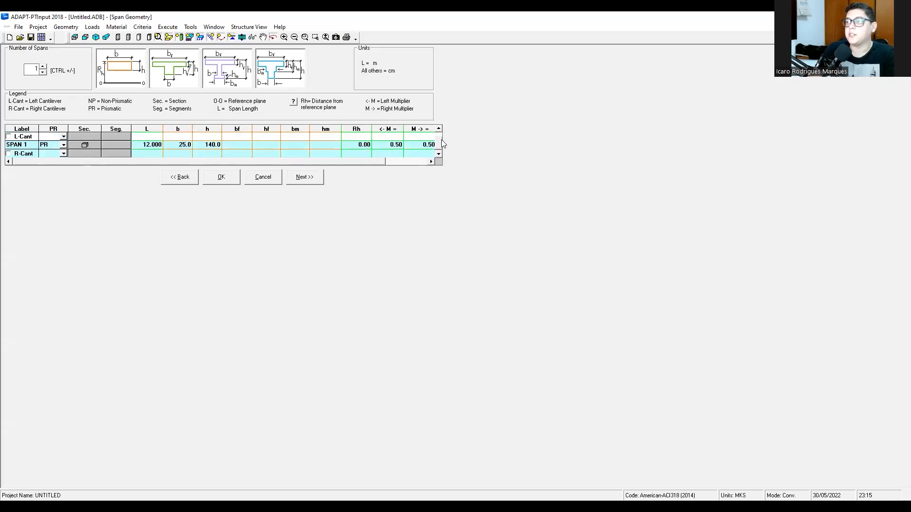
pyautogui.click(440, 131)
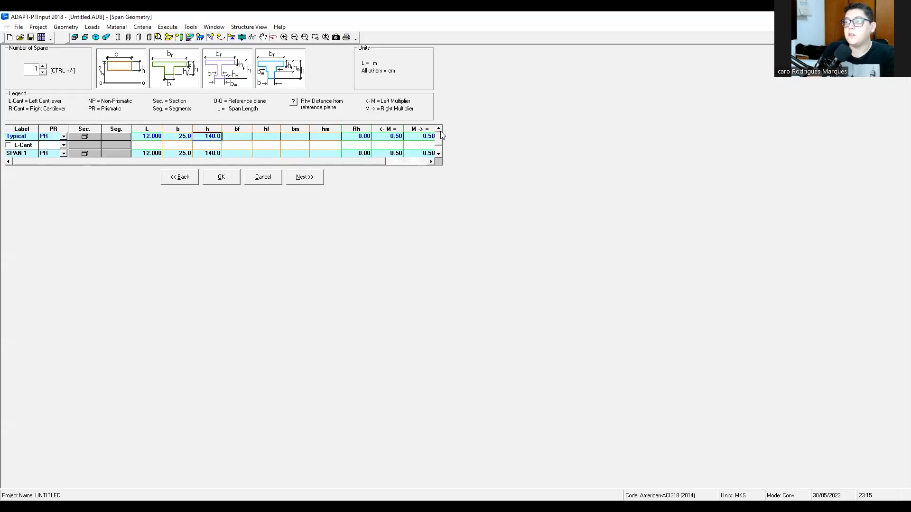
# - Set the typical span's Rh distance to the reference plane to 70 cm
pyautogui.click(356, 137)
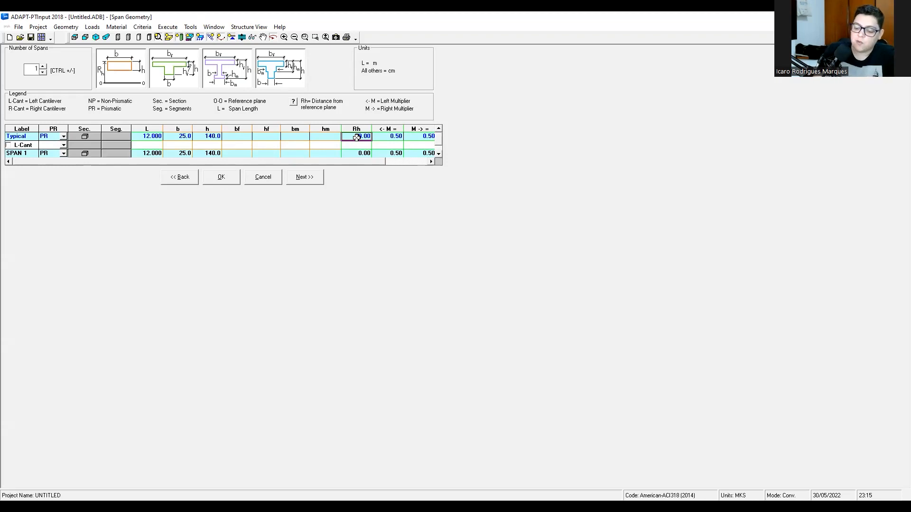
pyautogui.write('70')
pyautogui.press('Return')
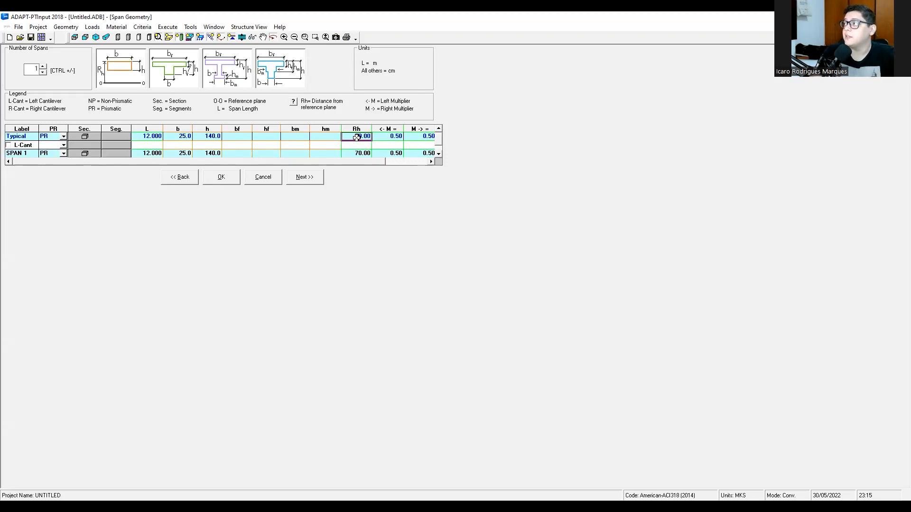
# - Advance to the loads input, keeping No Columns for the supports and no full fixity at the beam ends
pyautogui.click(304, 179)
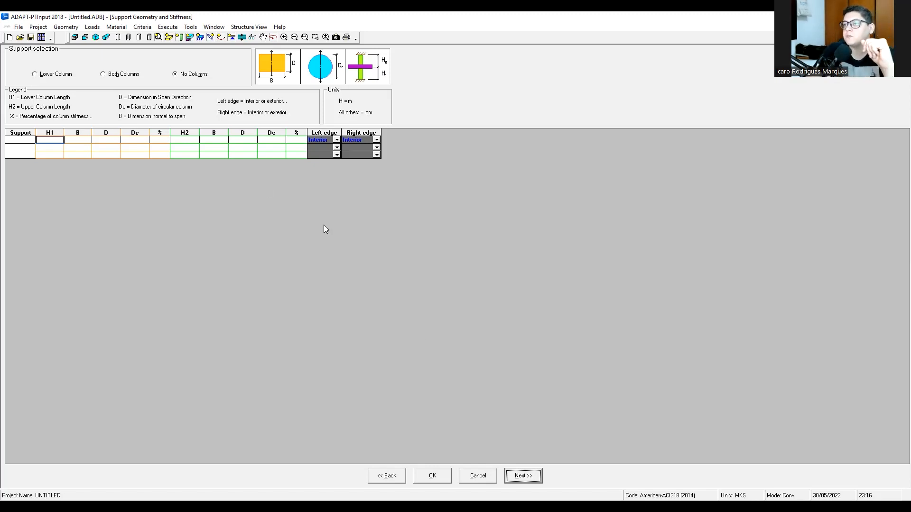
pyautogui.press('Return')
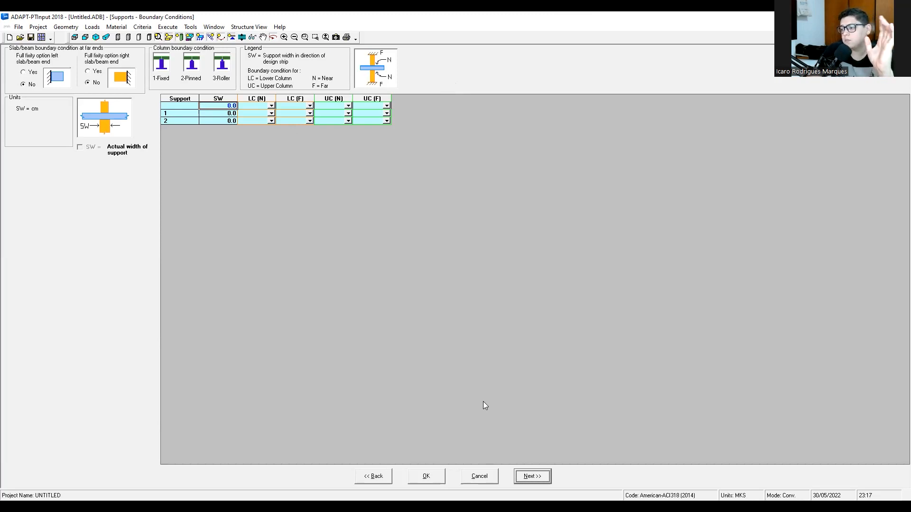
pyautogui.press('Return')
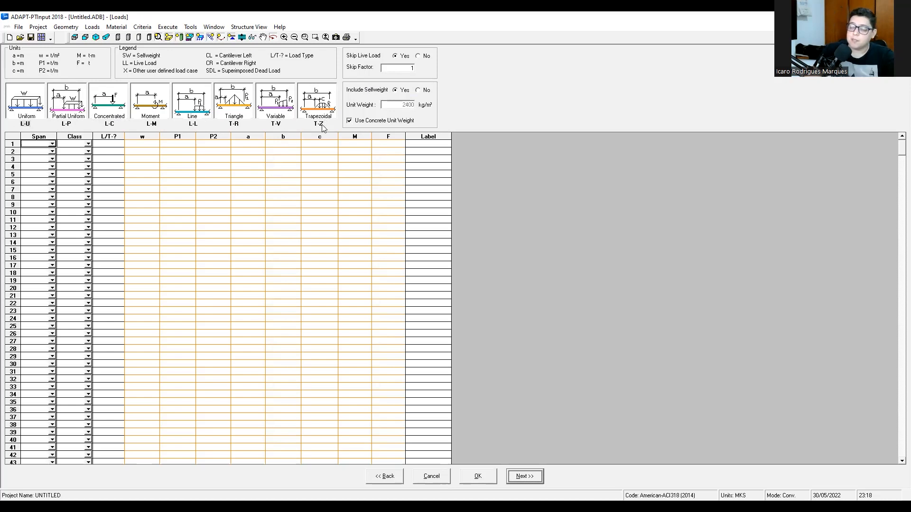
# - Add two load entries in the first two rows, both assigned to span 1
pyautogui.click(51, 144)
pyautogui.click(50, 150)
pyautogui.click(51, 152)
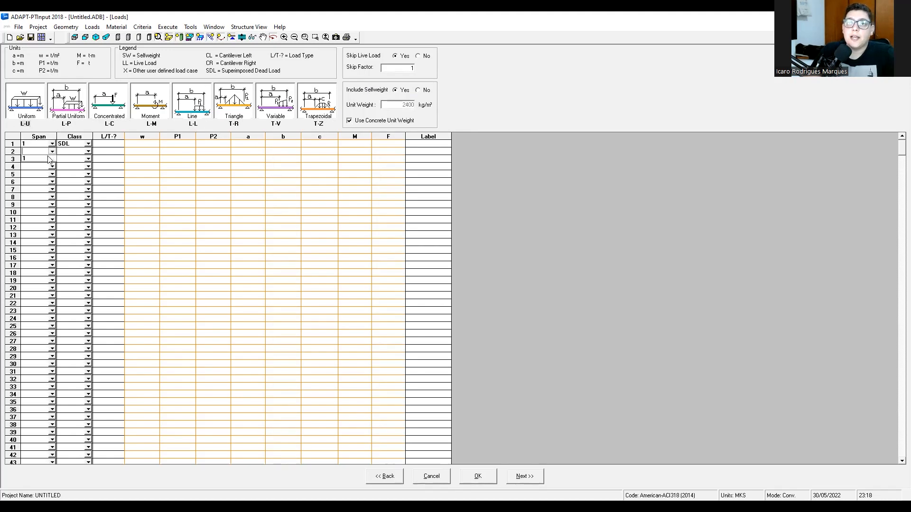
pyautogui.click(38, 159)
pyautogui.click(87, 144)
pyautogui.click(88, 144)
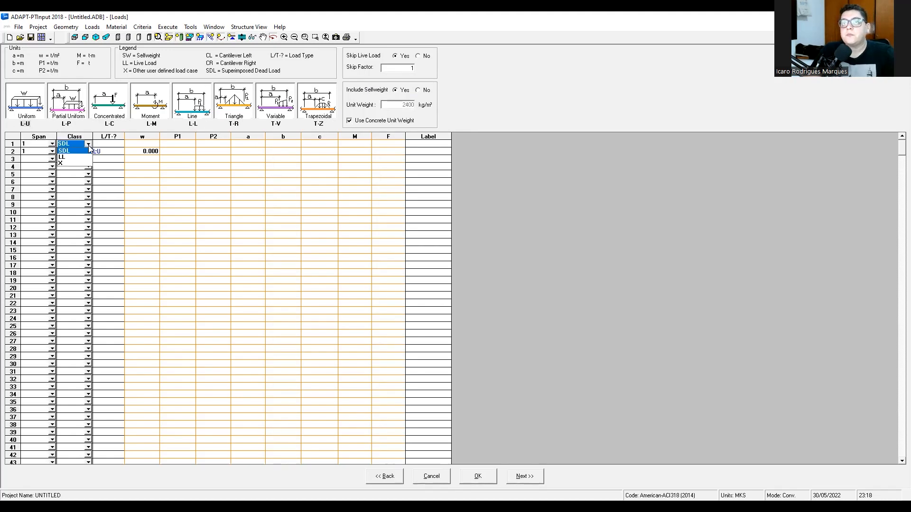
pyautogui.click(72, 157)
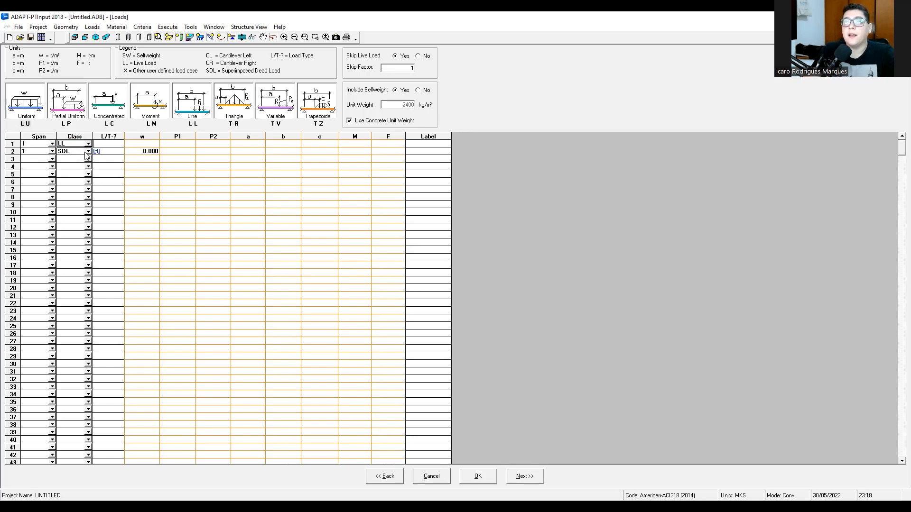
pyautogui.click(88, 145)
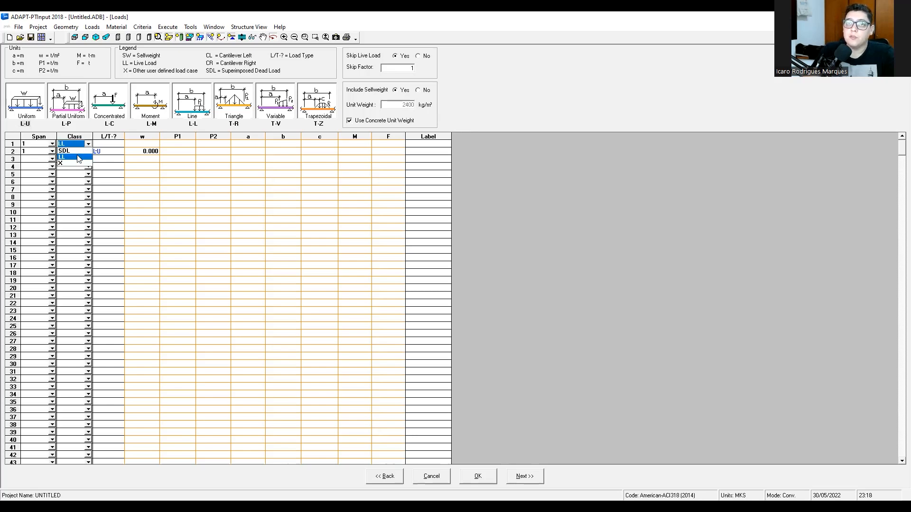
pyautogui.click(78, 157)
pyautogui.click(88, 144)
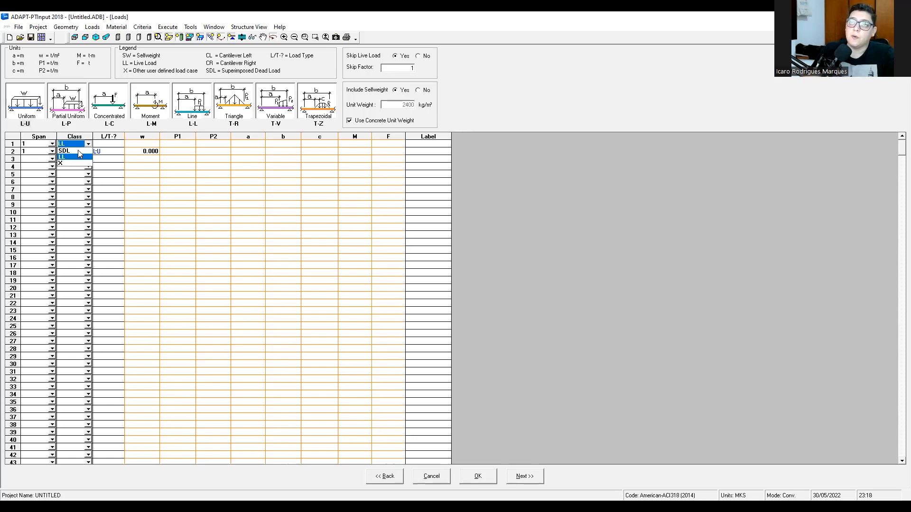
pyautogui.click(78, 151)
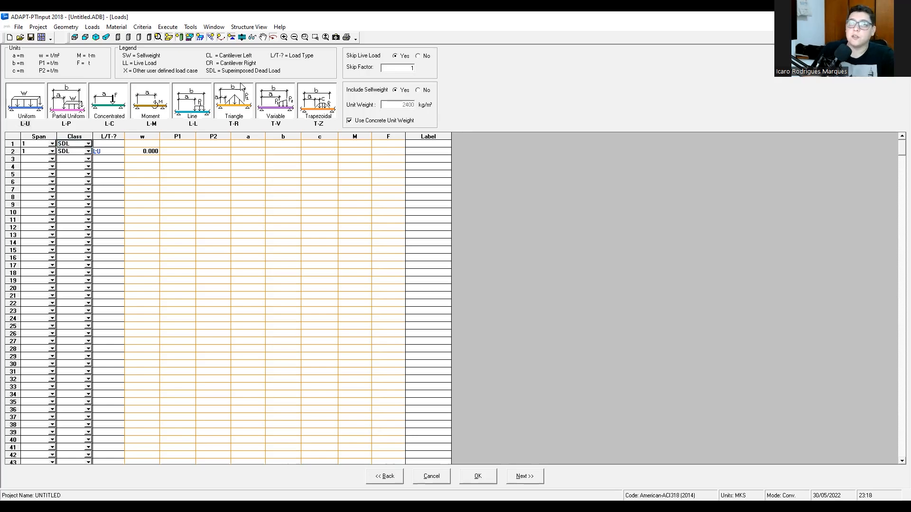
# - Set the class of the second load entry to LL
pyautogui.click(86, 154)
pyautogui.click(86, 152)
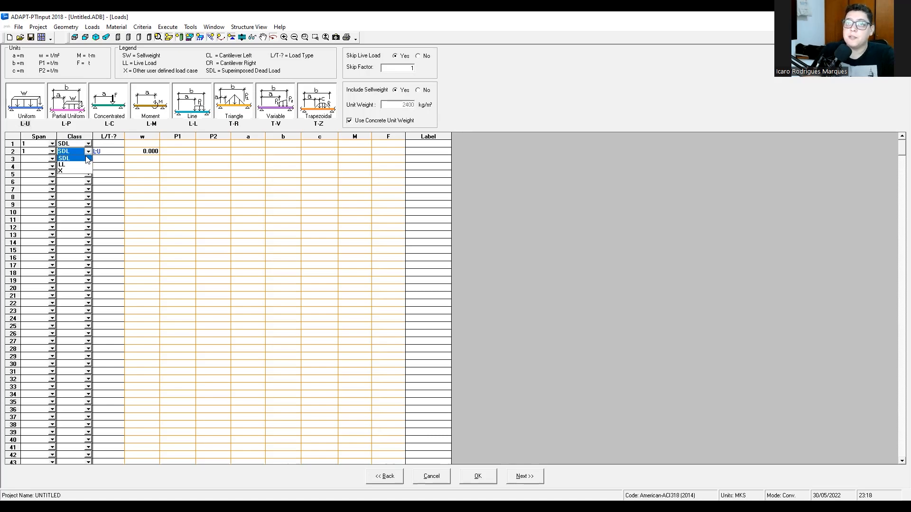
pyautogui.click(82, 166)
# - Set the load type of both the SDL and LL entries to line load (L-L)
pyautogui.click(107, 143)
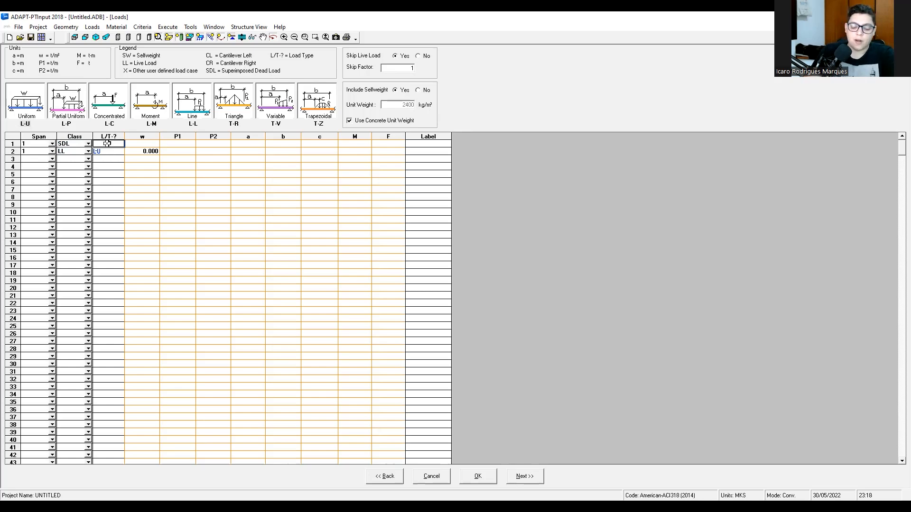
pyautogui.write('l')
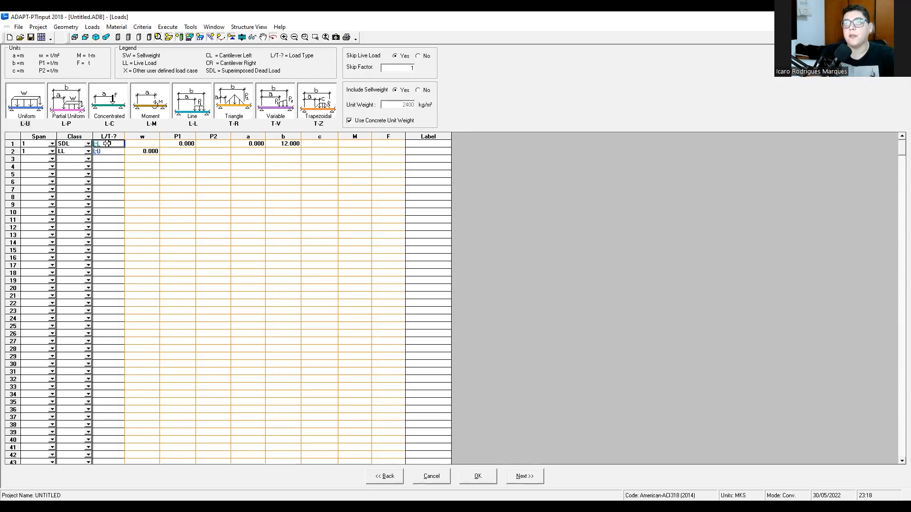
pyautogui.click(108, 151)
pyautogui.write('l')
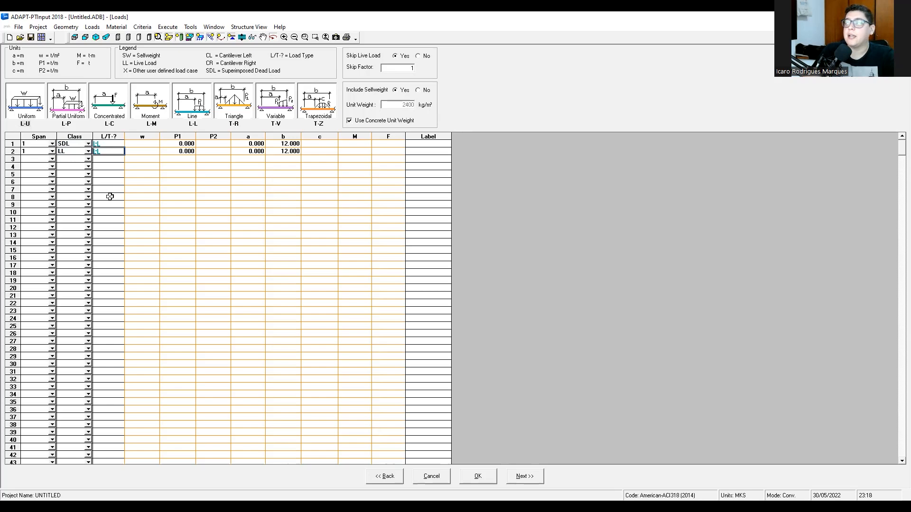
# - Set P1 of the SDL line load on span 1 to 5.9 t/m
pyautogui.click(185, 143)
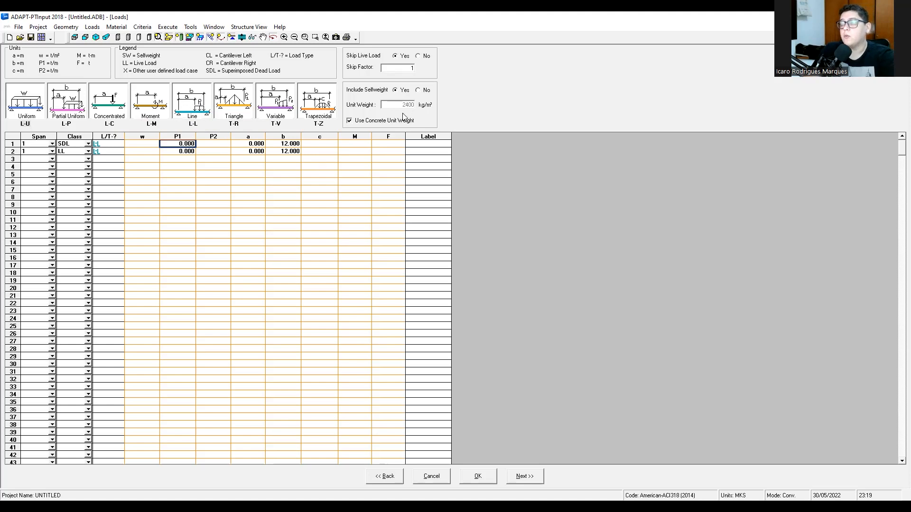
pyautogui.write('53')
pyautogui.press('Return')
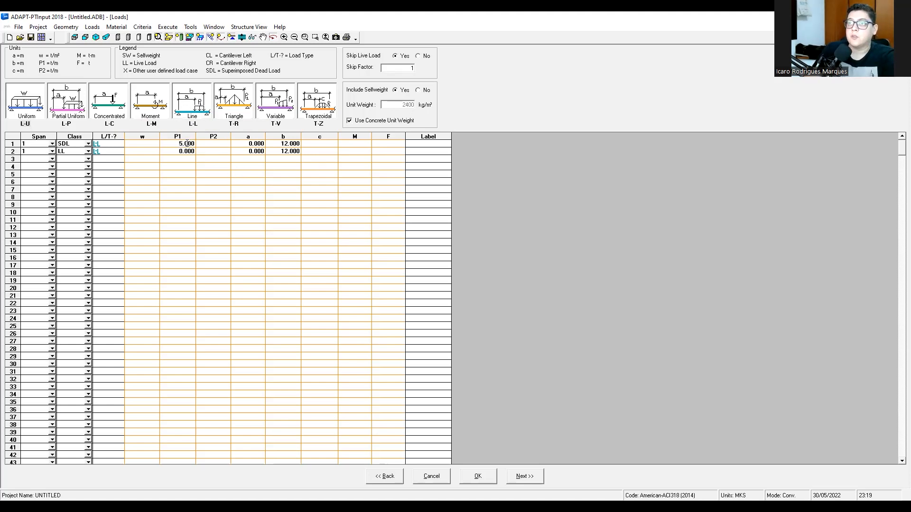
# - Set P1 of the LL line load on span 1 to 0.1 t/m and exclude selfweight from the loads
pyautogui.click(187, 151)
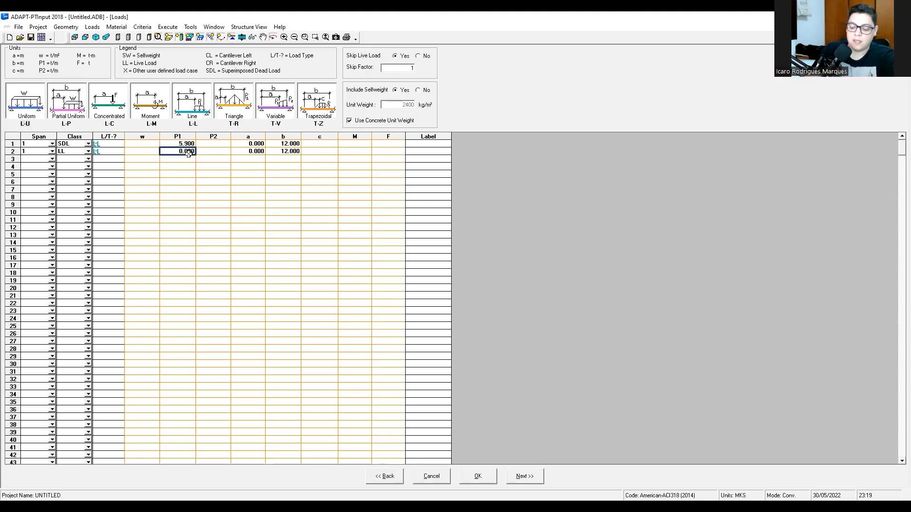
pyautogui.click(249, 144)
pyautogui.click(279, 144)
pyautogui.click(189, 152)
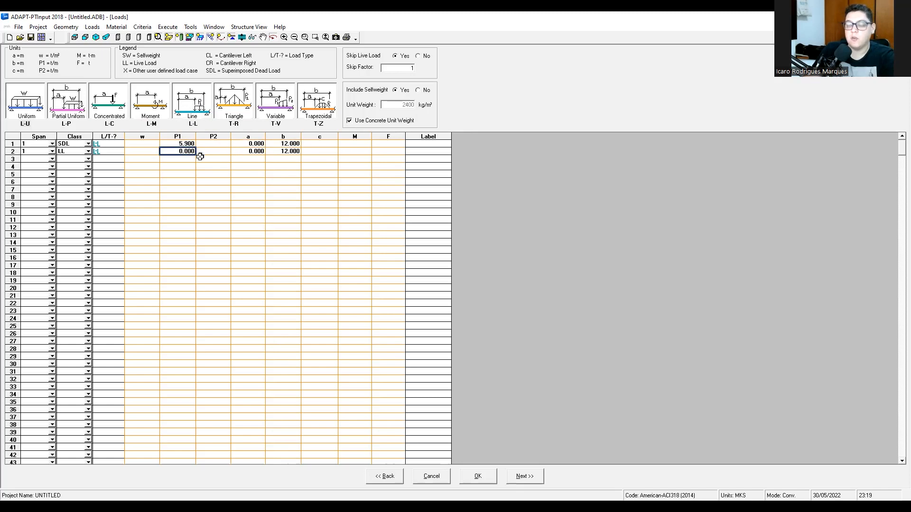
pyautogui.write('0.1')
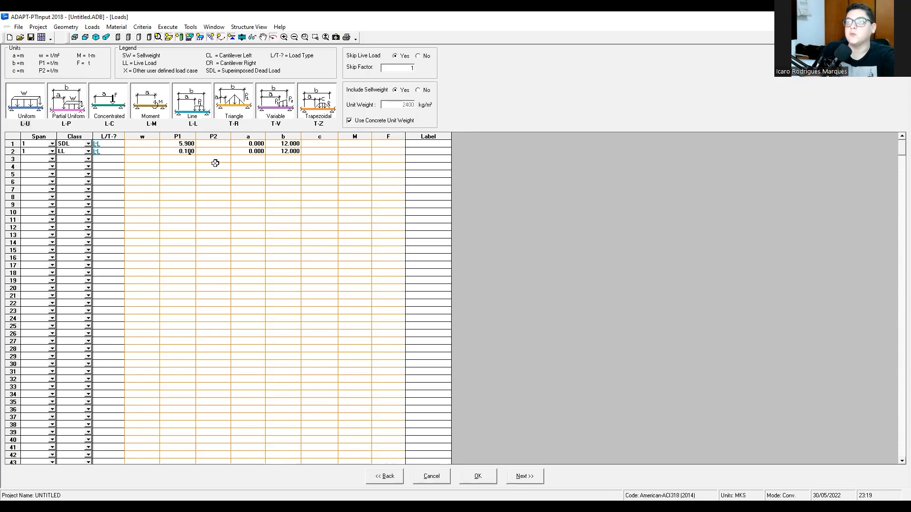
pyautogui.press('Return')
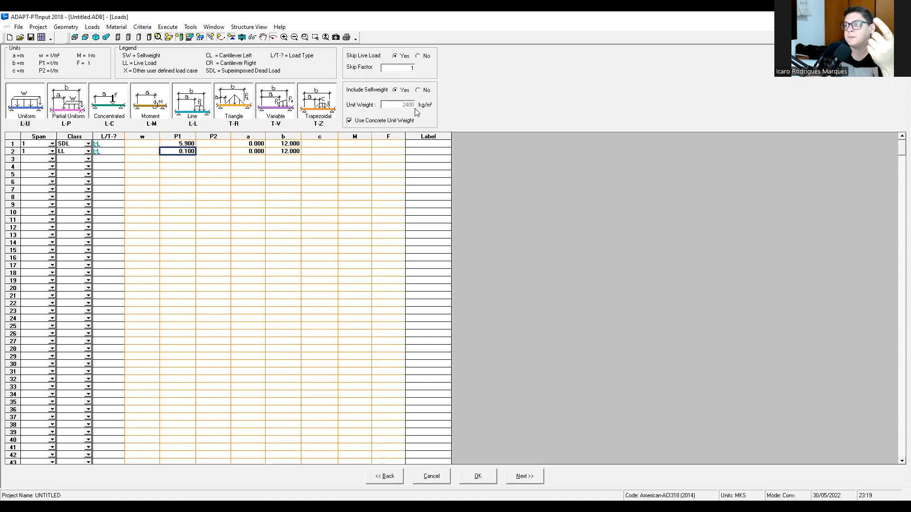
pyautogui.click(419, 91)
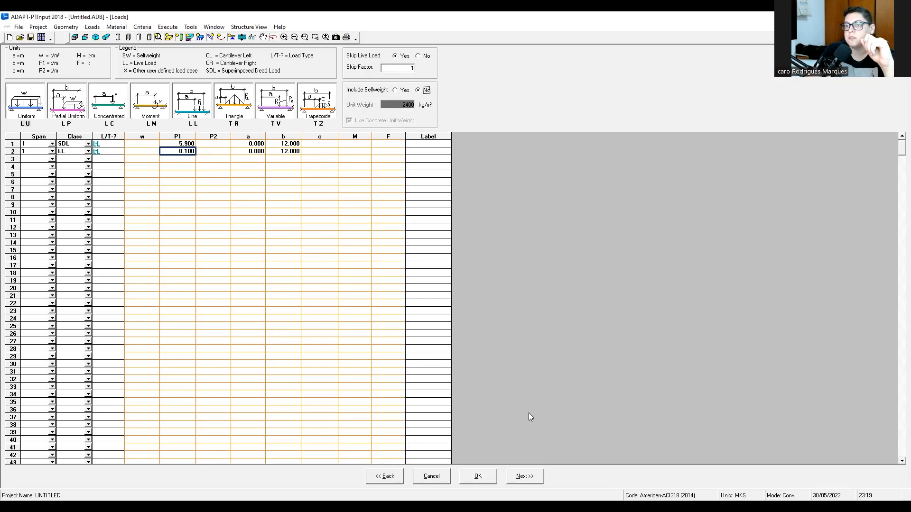
# - Try the triangle load type (T-R) on the LL entry, and restore it to line load (L-L) with P1 of 0.1 t/m
pyautogui.click(109, 143)
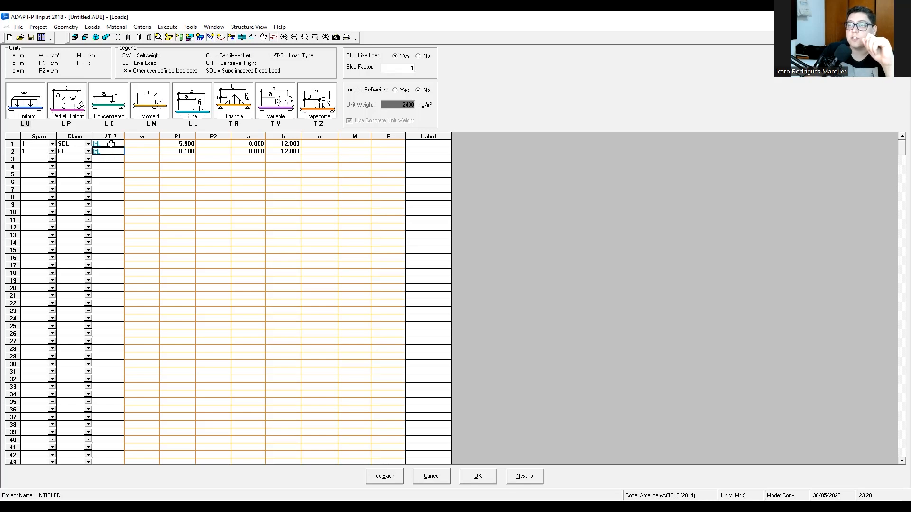
pyautogui.click(108, 152)
pyautogui.moveTo(230, 127); pyautogui.dragTo(110, 149)
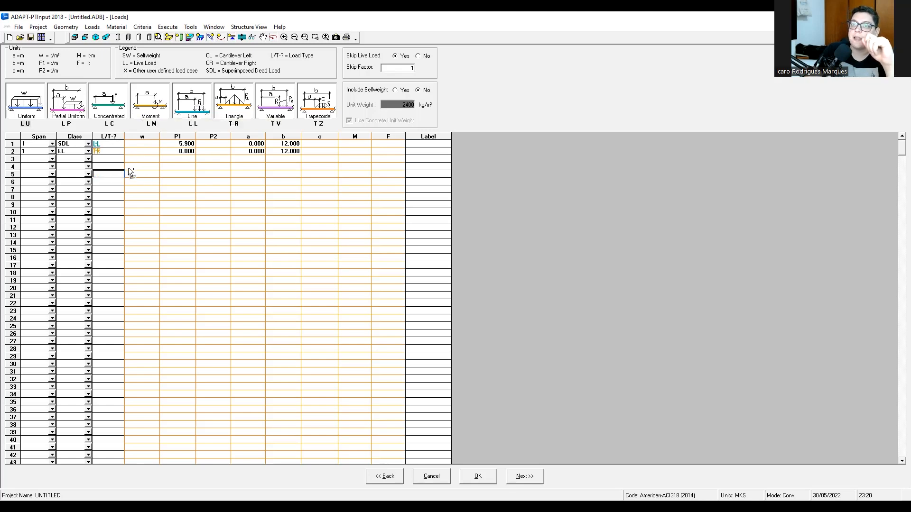
pyautogui.moveTo(113, 153); pyautogui.dragTo(113, 151)
pyautogui.click(184, 151)
pyautogui.doubleClick(189, 151)
pyautogui.press('Return')
pyautogui.click(189, 153)
pyautogui.write('0.1')
pyautogui.press('Return')
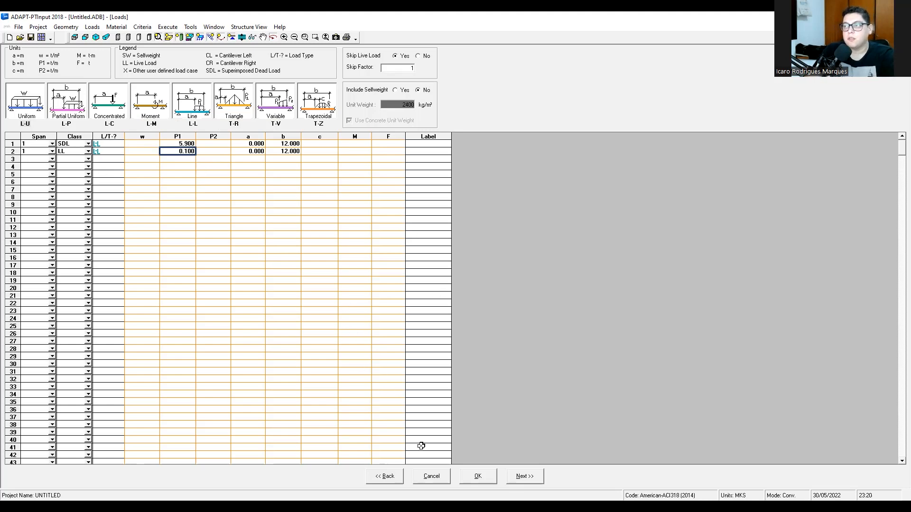
# - Advance to the concrete material input and examine how the SDL and LL line loads are drawn on span 1 in the Structure View
pyautogui.click(525, 476)
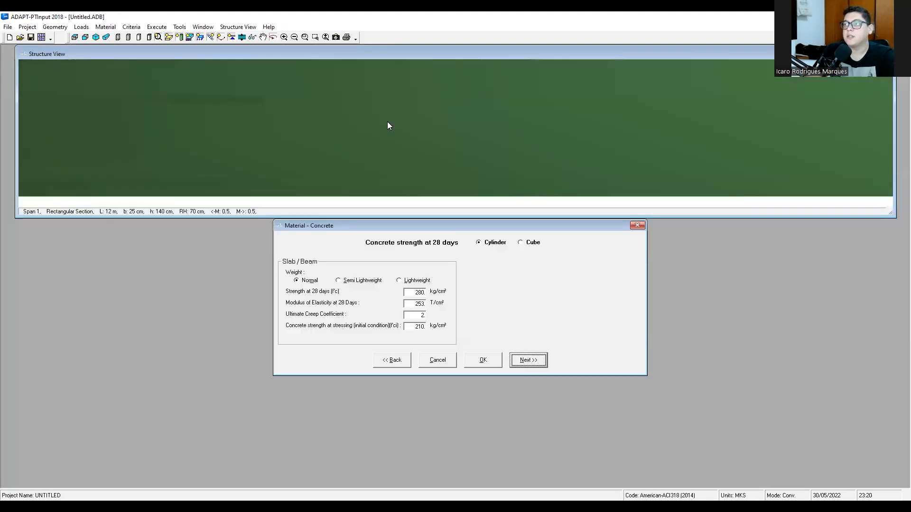
pyautogui.click(387, 125)
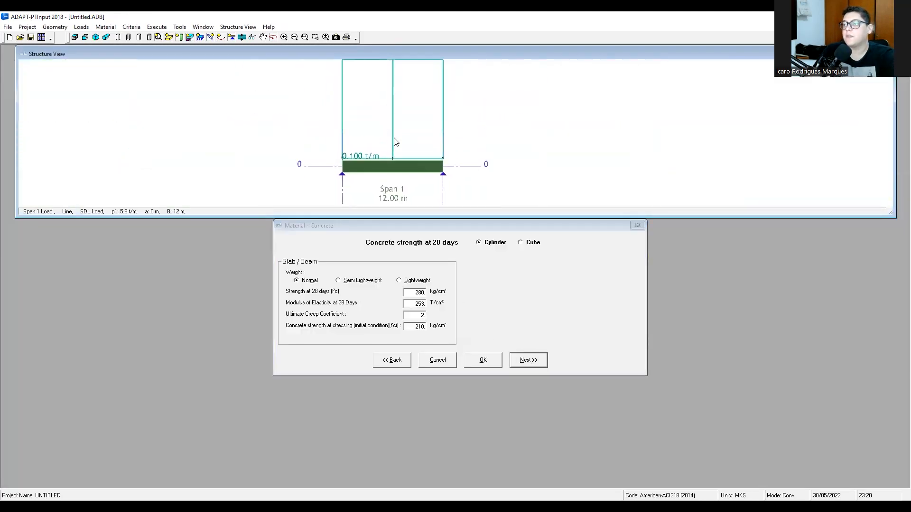
pyautogui.scroll(3, 396, 145)
pyautogui.scroll(-4, 421, 146)
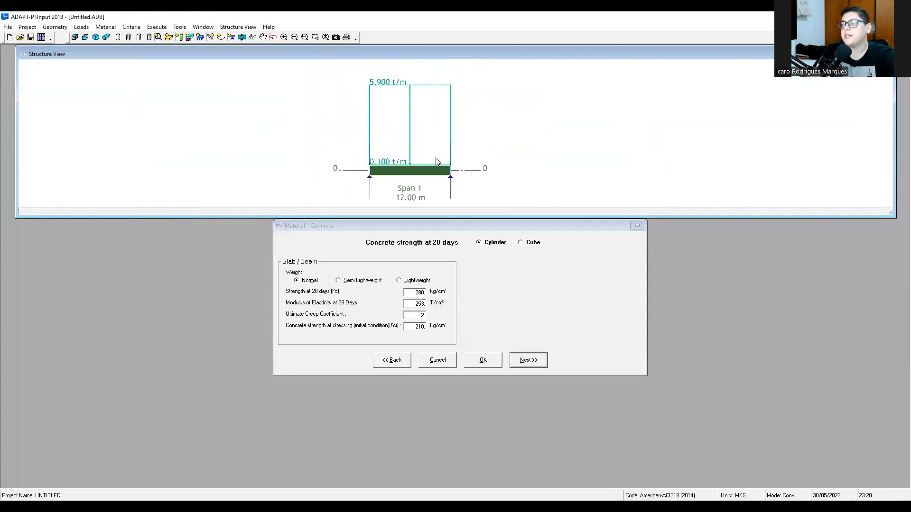
pyautogui.scroll(3, 435, 158)
pyautogui.scroll(-1, 377, 163)
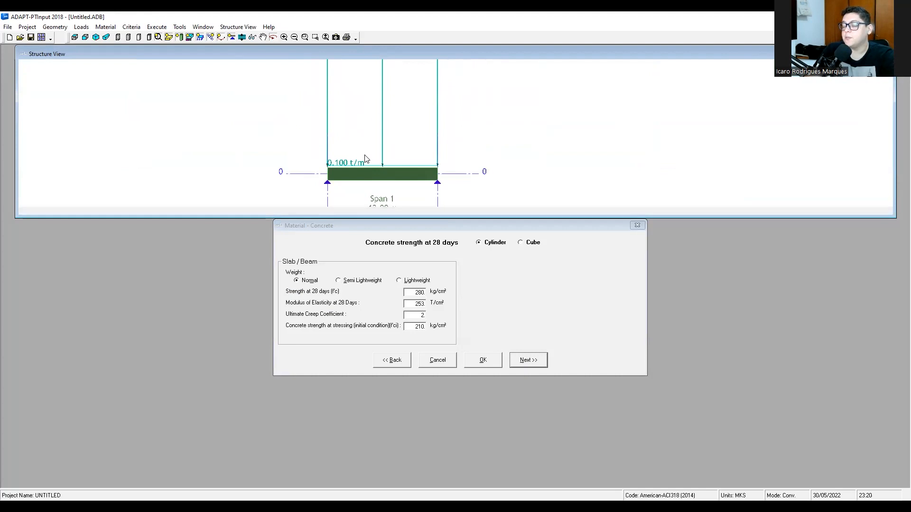
pyautogui.scroll(-2, 378, 151)
pyautogui.scroll(2, 378, 129)
pyautogui.scroll(2, 323, 130)
pyautogui.scroll(-6, 300, 132)
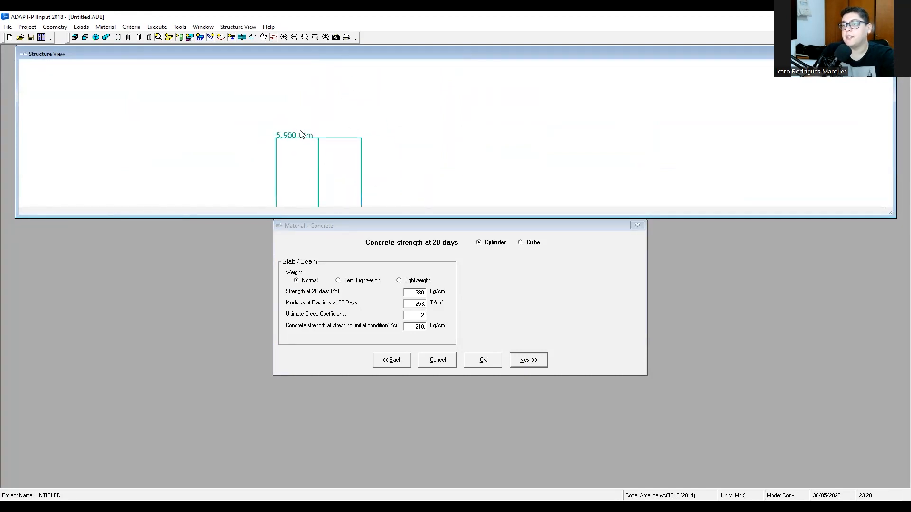
pyautogui.scroll(5, 295, 190)
pyautogui.scroll(-2, 392, 179)
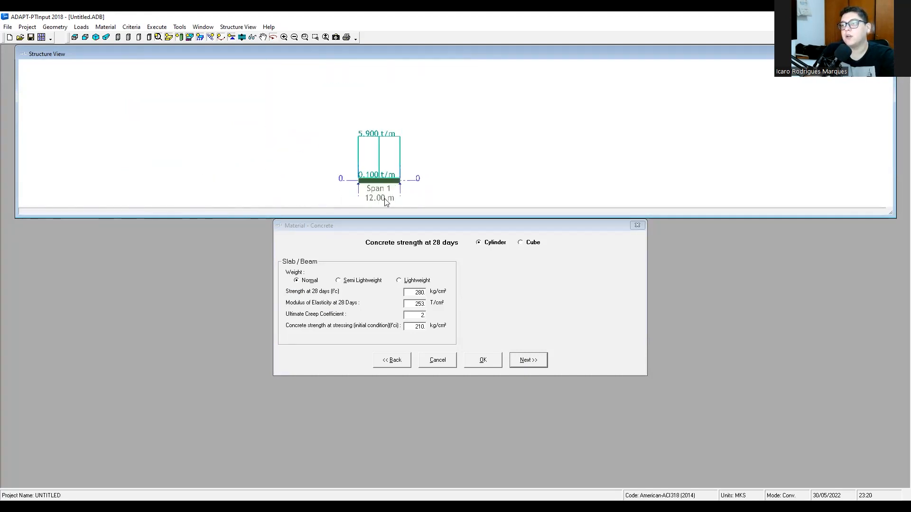
pyautogui.scroll(1, 386, 194)
pyautogui.scroll(3, 406, 168)
pyautogui.scroll(-1, 403, 147)
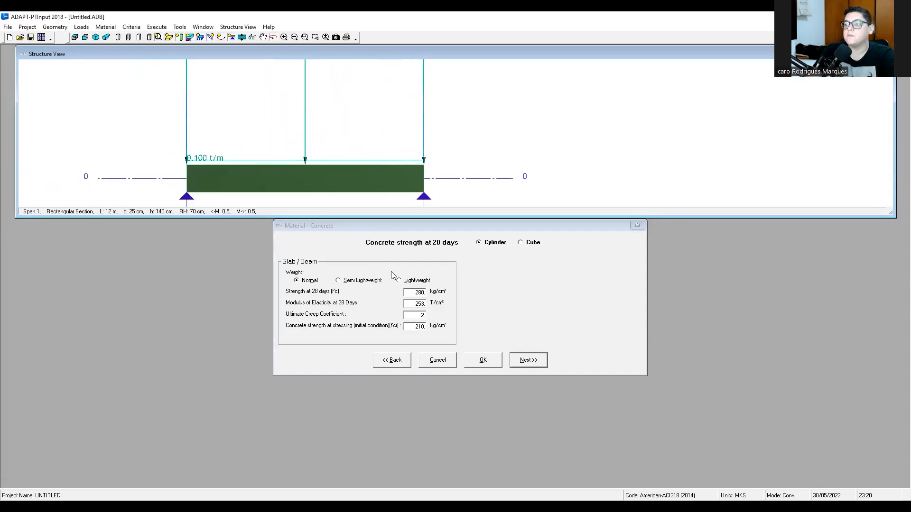
# - Return to the loads input, try ending the SDL line load at b = 10 m, and advance to the concrete material input
pyautogui.click(406, 360)
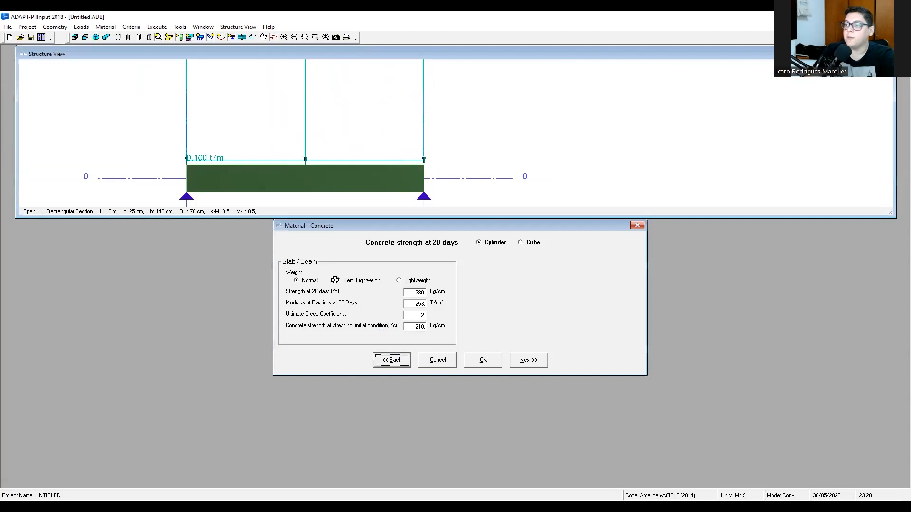
pyautogui.doubleClick(282, 144)
pyautogui.write('10')
pyautogui.press('Return')
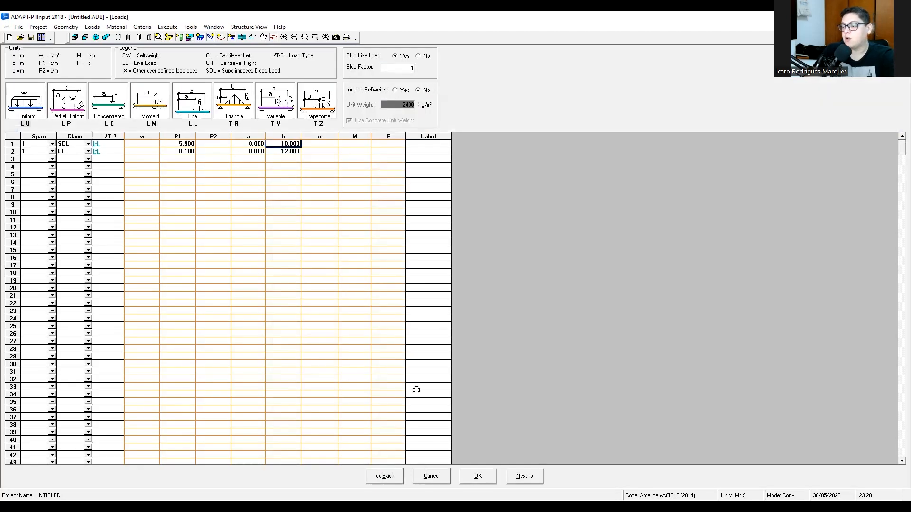
pyautogui.press('Return')
# - Examine the SDL load's extent along the beam compared with the LL load in the Structure View
pyautogui.scroll(-3, 409, 150)
pyautogui.scroll(3, 422, 178)
pyautogui.moveTo(419, 195); pyautogui.dragTo(405, 176)
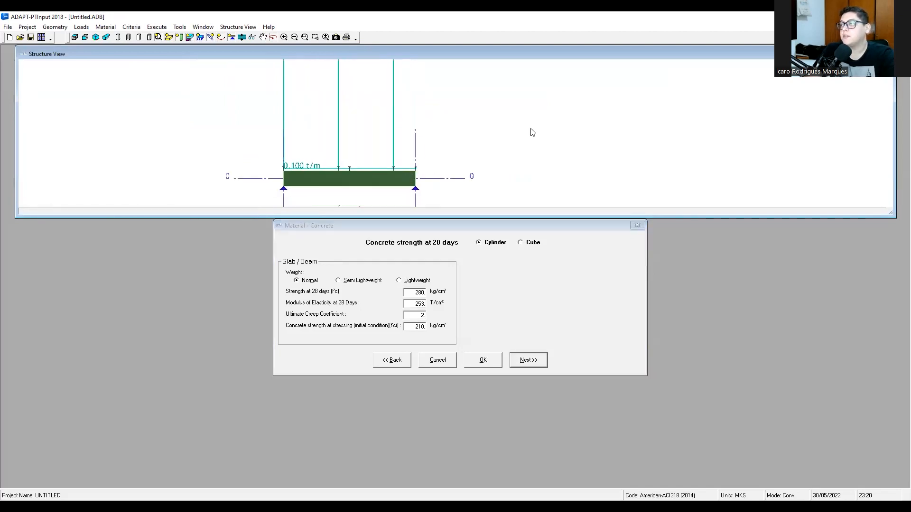
pyautogui.scroll(-3, 379, 166)
pyautogui.scroll(3, 385, 171)
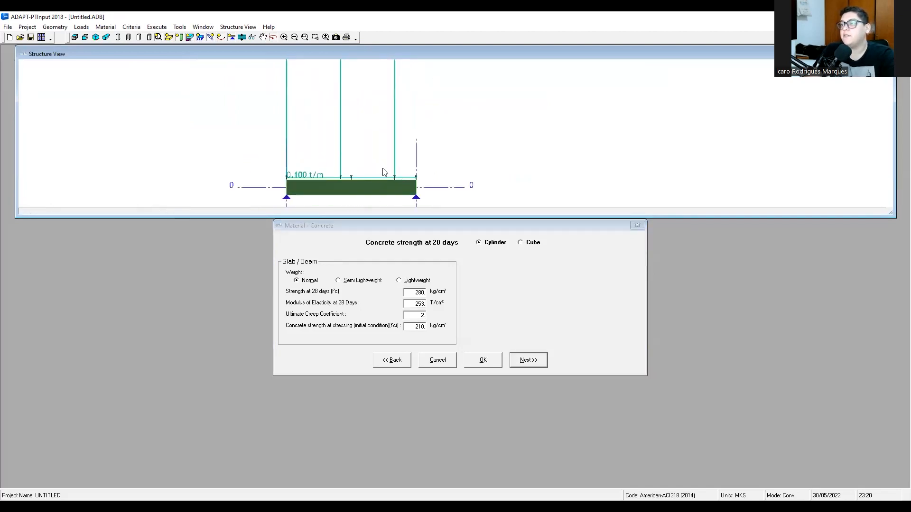
pyautogui.scroll(-2, 385, 172)
pyautogui.scroll(3, 377, 174)
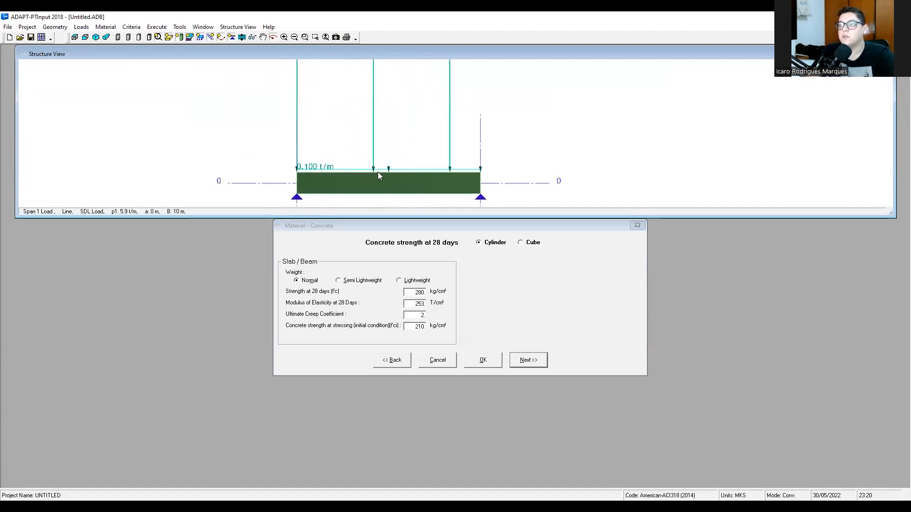
pyautogui.scroll(3, 378, 175)
pyautogui.scroll(-4, 438, 163)
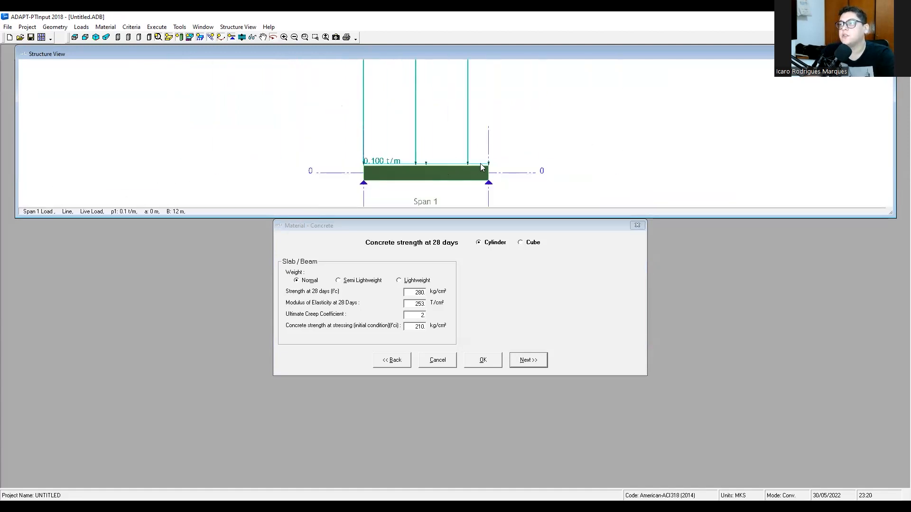
pyautogui.scroll(3, 482, 167)
pyautogui.scroll(-3, 478, 169)
pyautogui.scroll(-3, 476, 169)
pyautogui.scroll(1, 481, 156)
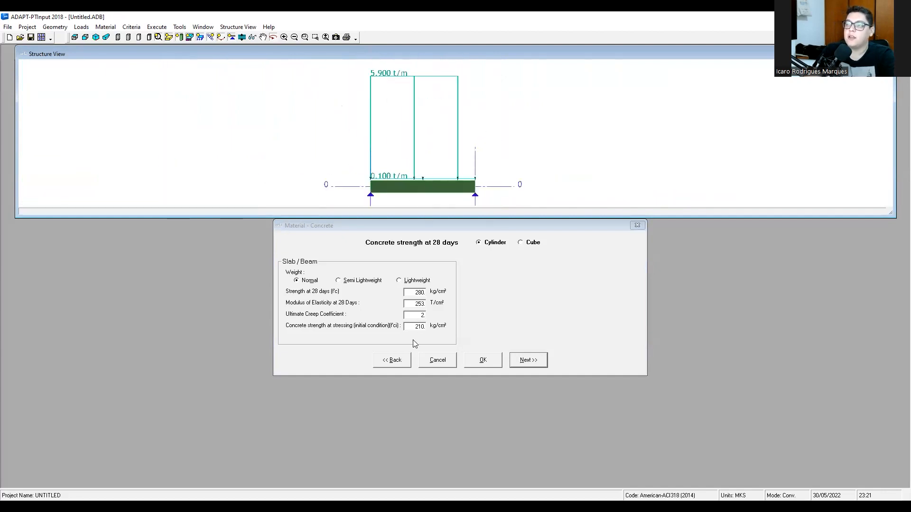
# - Return to the loads input, set the SDL load's end distance b to 12 m, and advance to the concrete material input to check the drawn loads
pyautogui.click(397, 361)
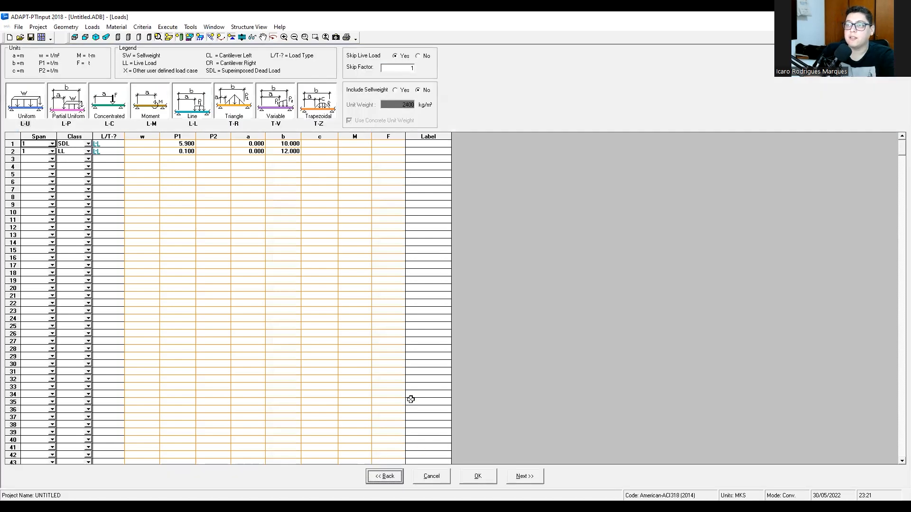
pyautogui.click(287, 144)
pyautogui.write('12')
pyautogui.press('Return')
pyautogui.click(524, 476)
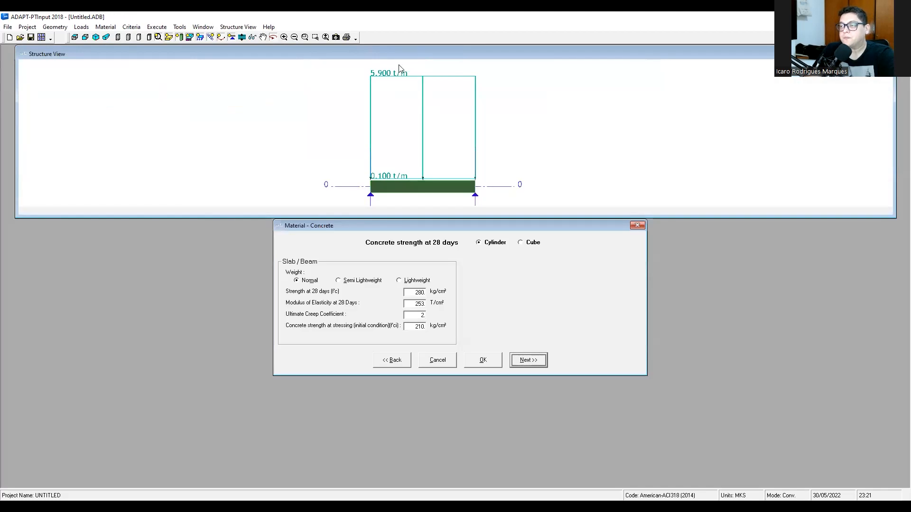
pyautogui.click(433, 122)
pyautogui.scroll(-3, 434, 123)
pyautogui.scroll(2, 427, 133)
pyautogui.scroll(-2, 412, 166)
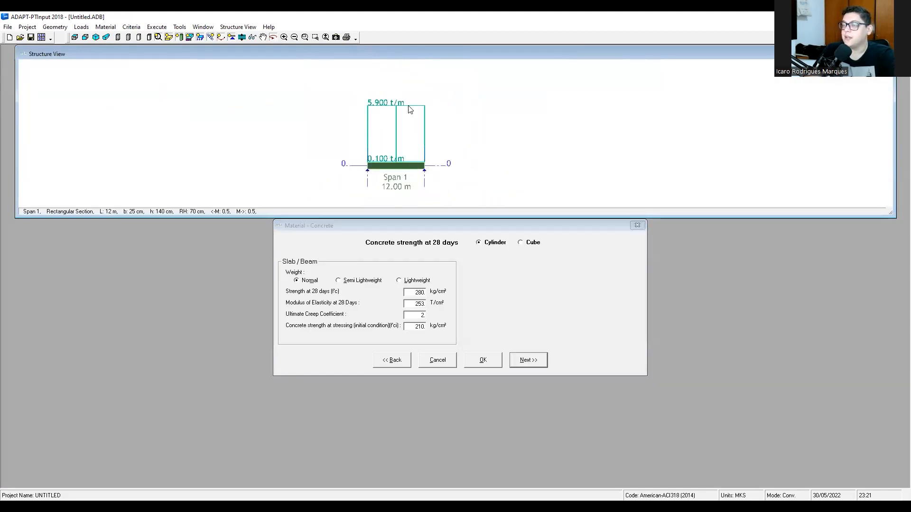
pyautogui.click(381, 230)
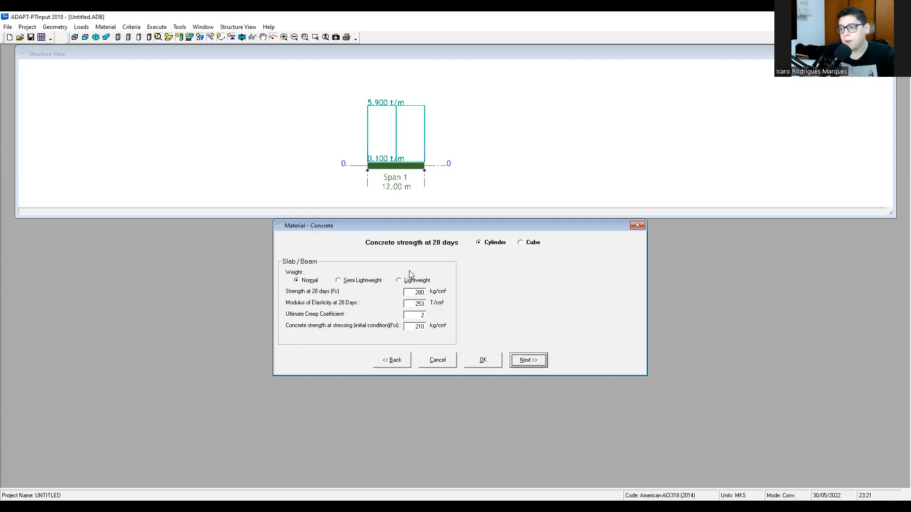
# - Try the Cube option for the 28-day concrete strength and switch back to Cylinder
pyautogui.click(495, 243)
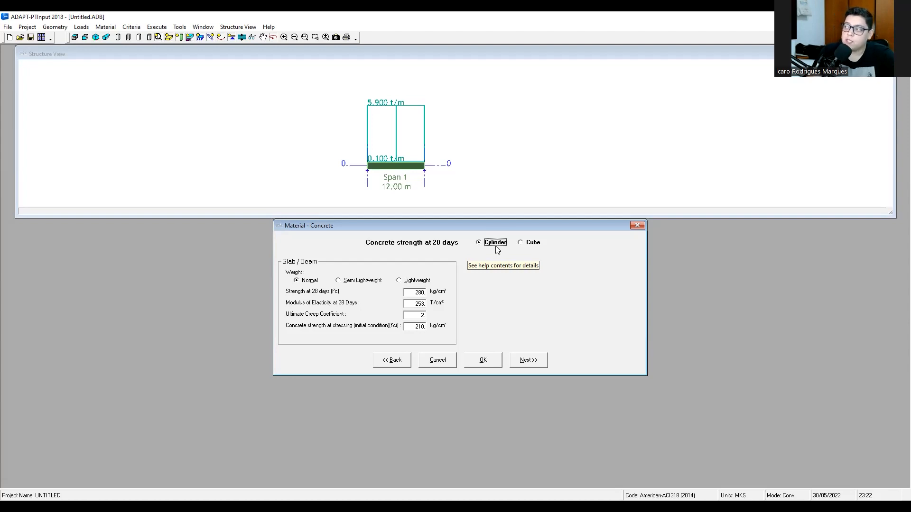
pyautogui.click(524, 245)
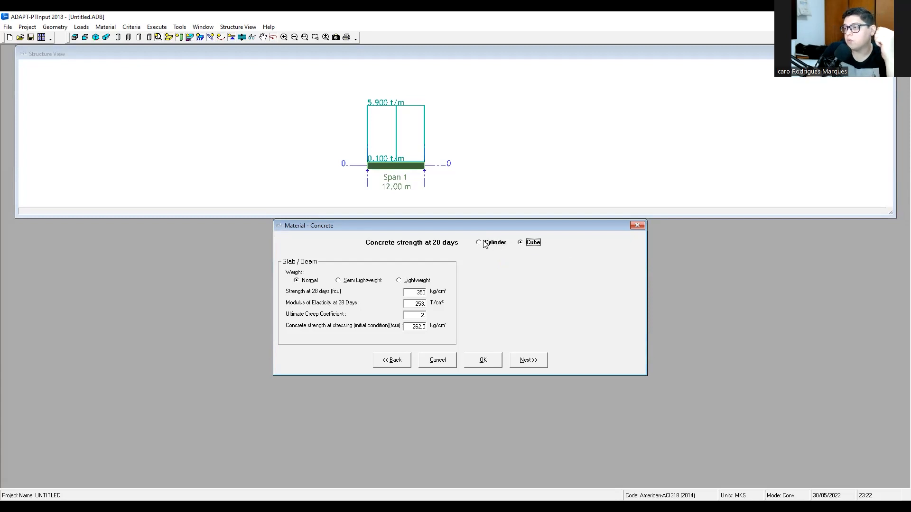
pyautogui.click(480, 245)
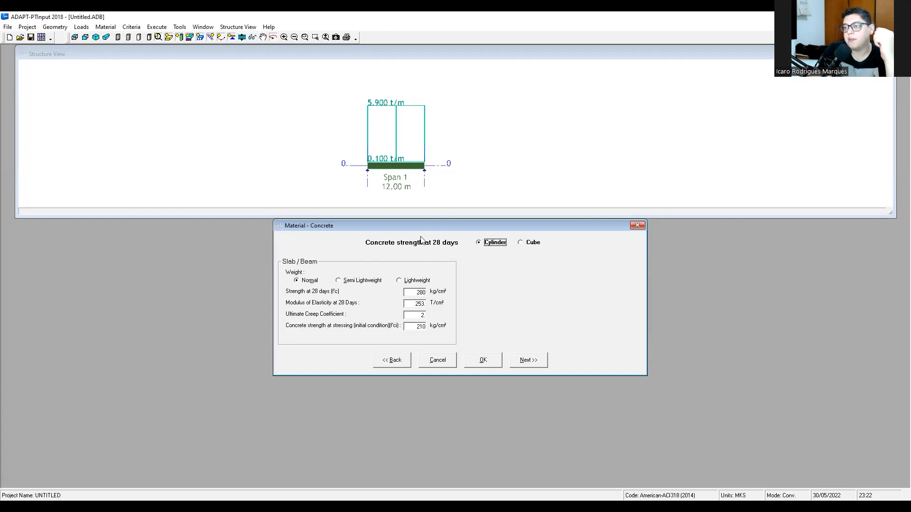
# - Set the concrete strength at 28 days (f'c) to 350 kg/cm² and update the modulus of elasticity
pyautogui.doubleClick(418, 291)
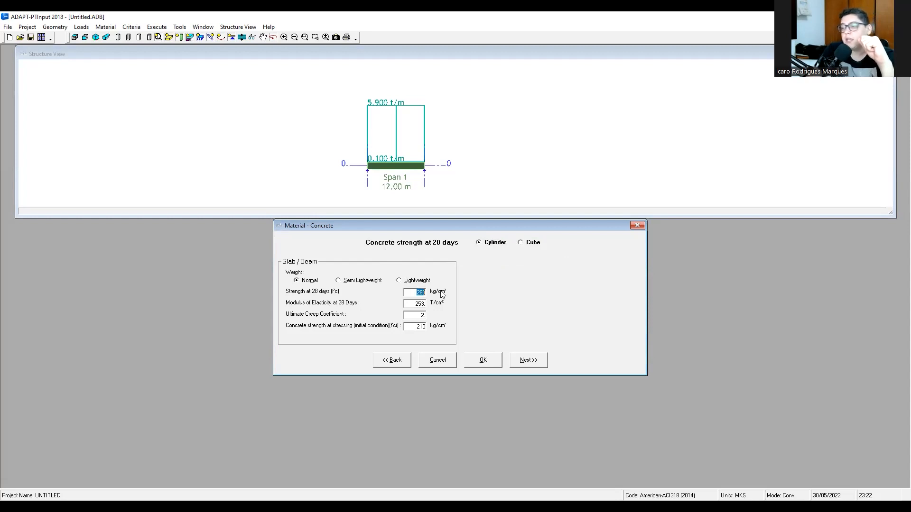
pyautogui.write('350')
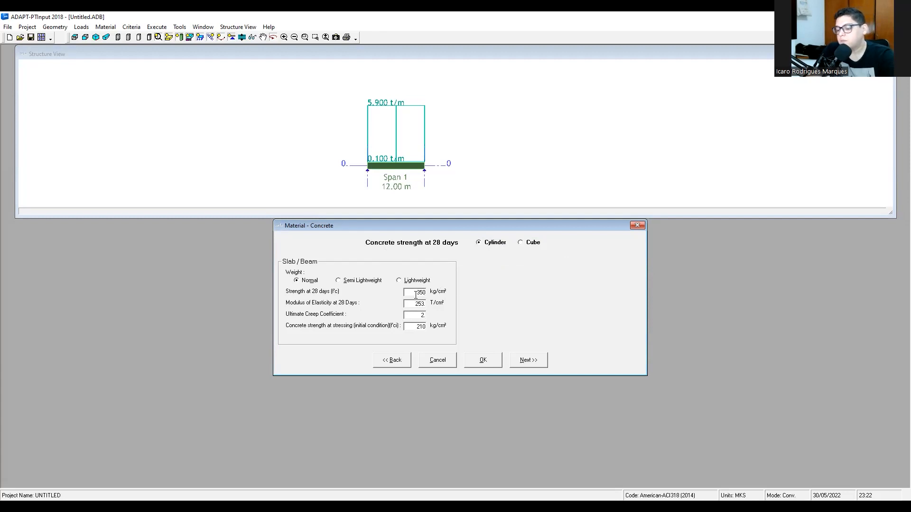
pyautogui.press('Tab')
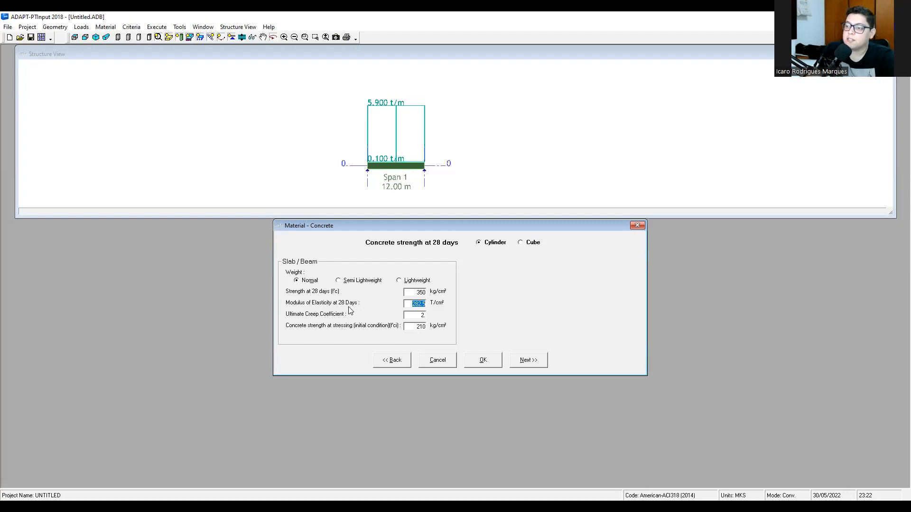
# - Try 28-day concrete strengths of 480 and 300 kg/cm² to compare the elastic modulus, and restore 350 kg/cm²
pyautogui.doubleClick(424, 292)
pyautogui.write('480')
pyautogui.press('Tab')
pyautogui.doubleClick(419, 294)
pyautogui.write('300')
pyautogui.press('Tab')
pyautogui.doubleClick(422, 292)
pyautogui.write('350')
pyautogui.press('Tab')
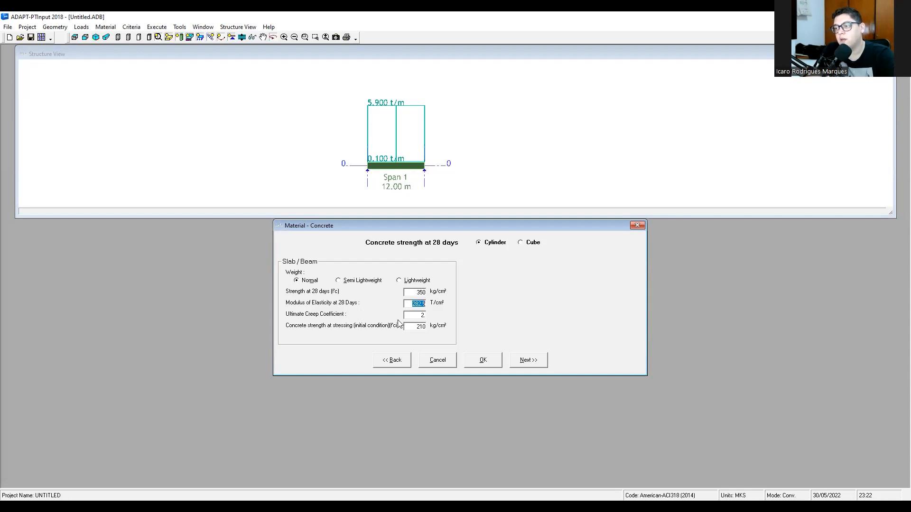
# - Set the concrete strength at stressing (f'ci) to 245 kg/cm² and advance to the reinforcement material input
pyautogui.doubleClick(424, 315)
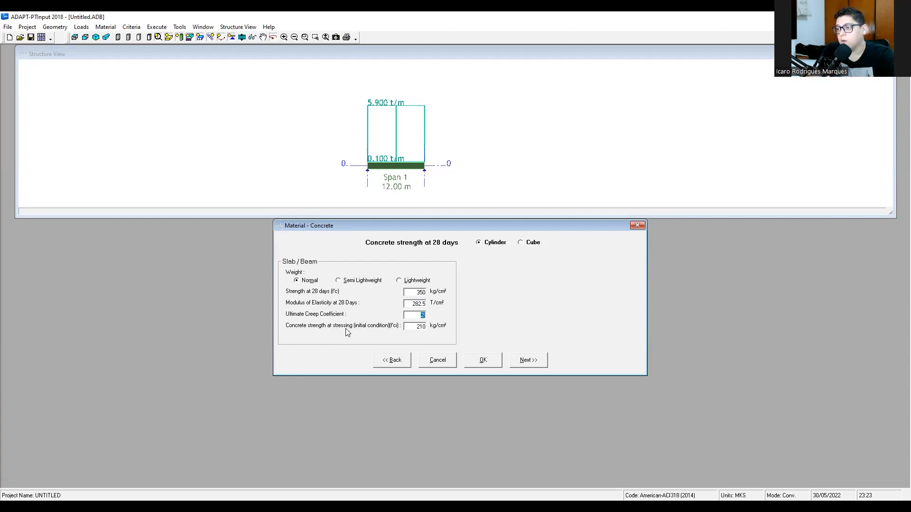
pyautogui.doubleClick(421, 328)
pyautogui.click(411, 326)
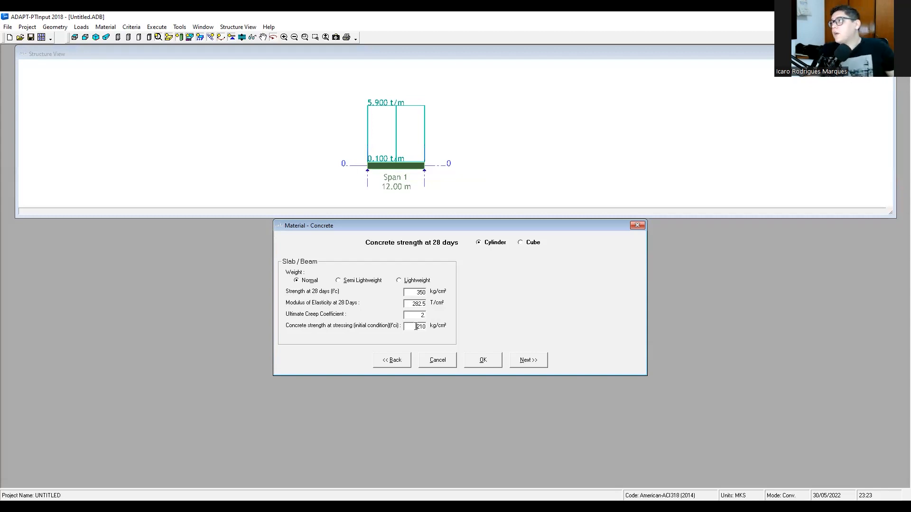
pyautogui.moveTo(416, 326); pyautogui.dragTo(447, 328)
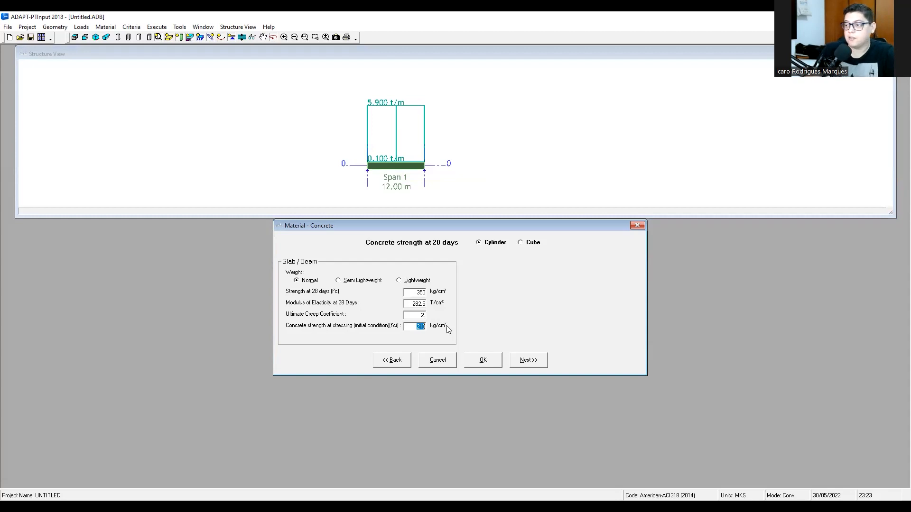
pyautogui.write('245')
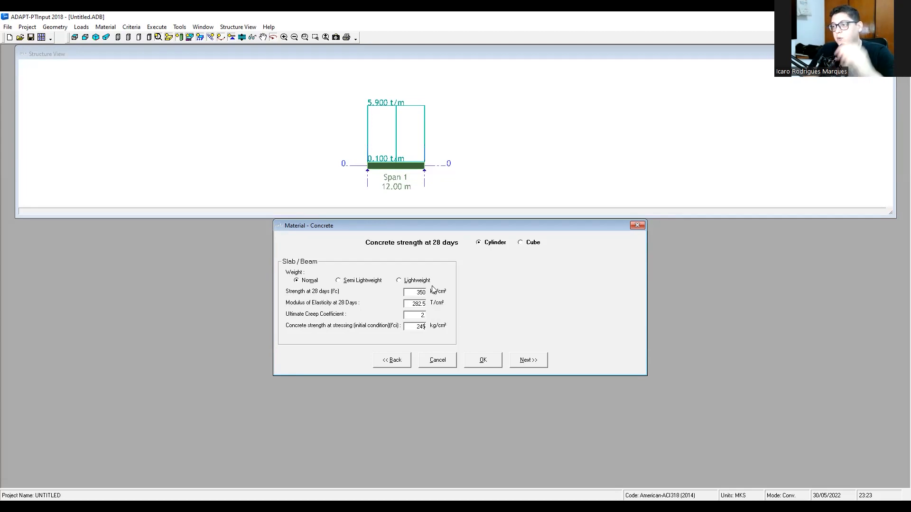
pyautogui.click(531, 361)
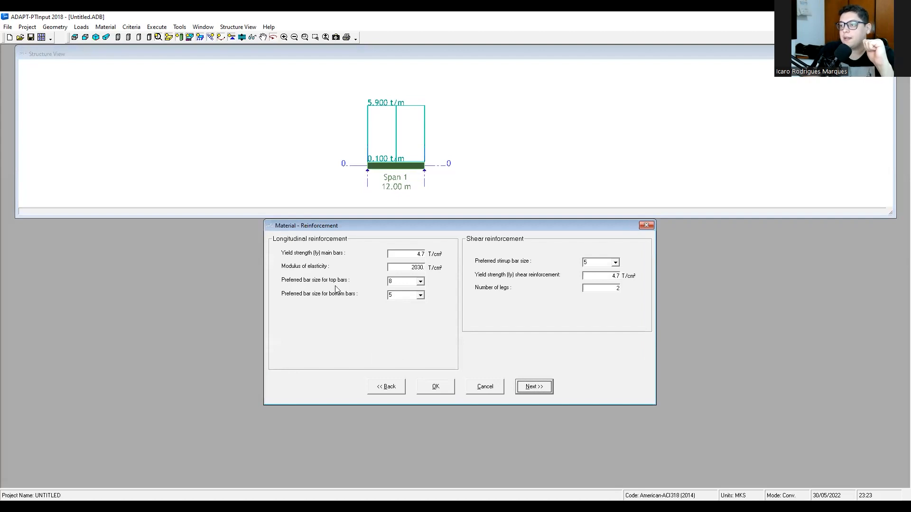
# - Choose bar size 4 as the preferred size for both top and bottom bars and proceed to the post-tensioning material input
pyautogui.doubleClick(420, 255)
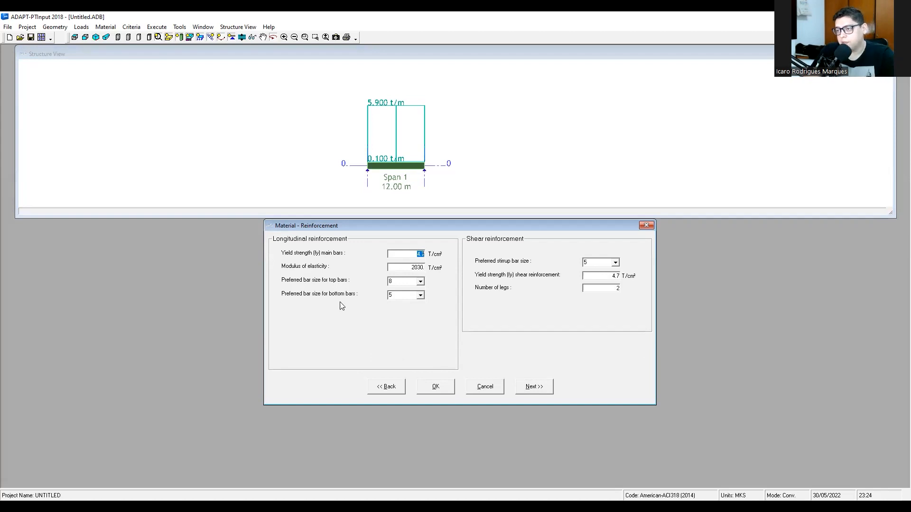
pyautogui.click(420, 282)
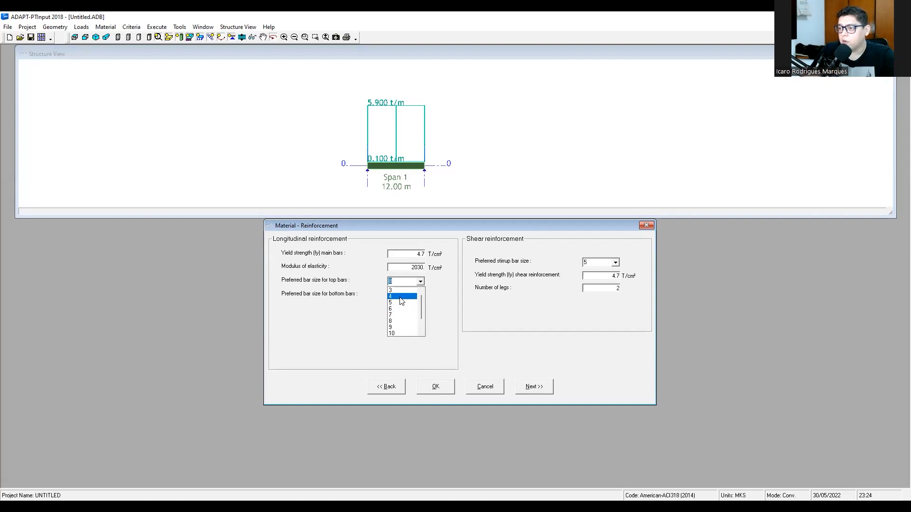
pyautogui.click(398, 296)
pyautogui.click(423, 296)
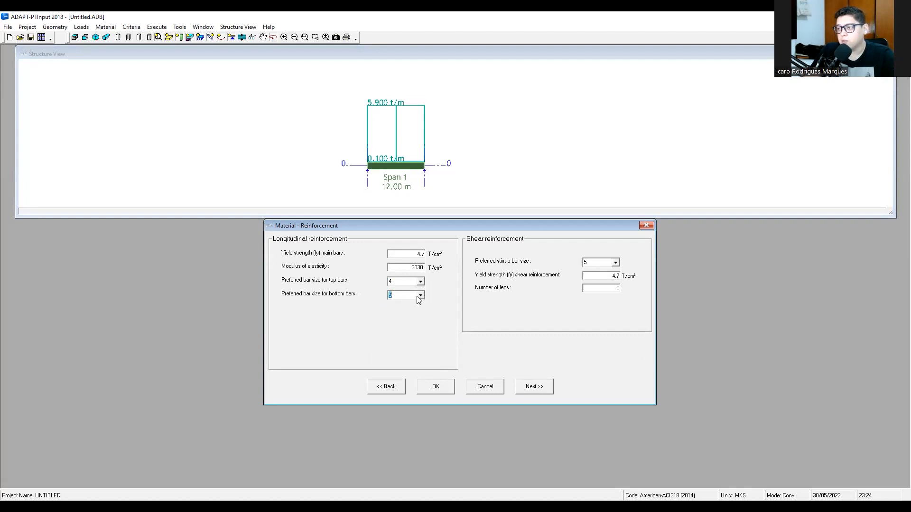
pyautogui.click(421, 296)
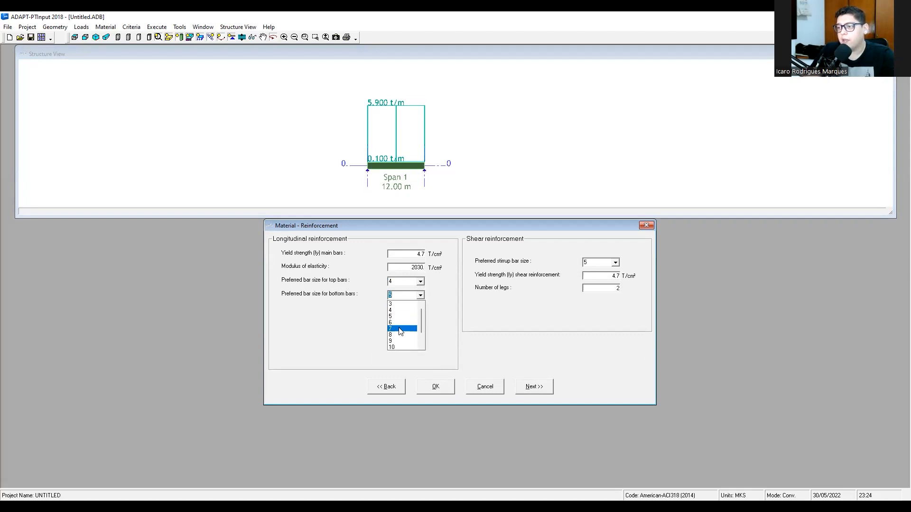
pyautogui.click(400, 310)
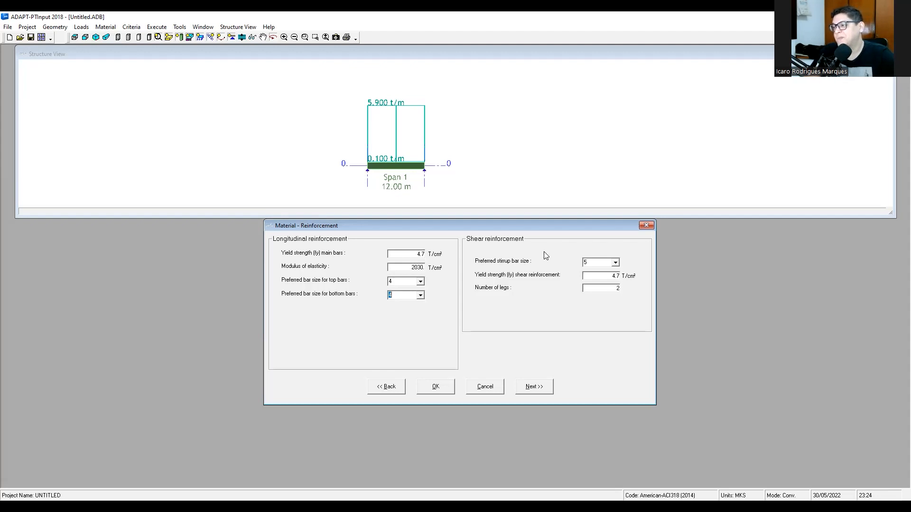
pyautogui.click(406, 280)
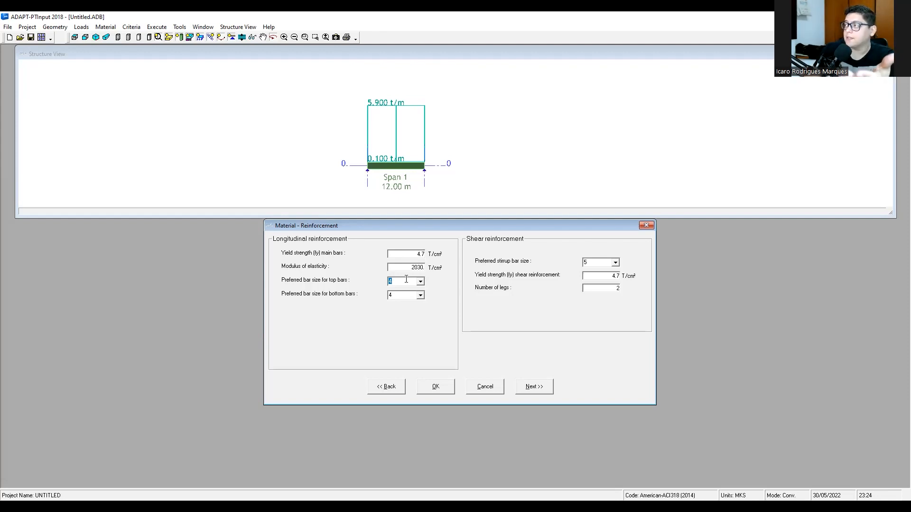
pyautogui.click(540, 388)
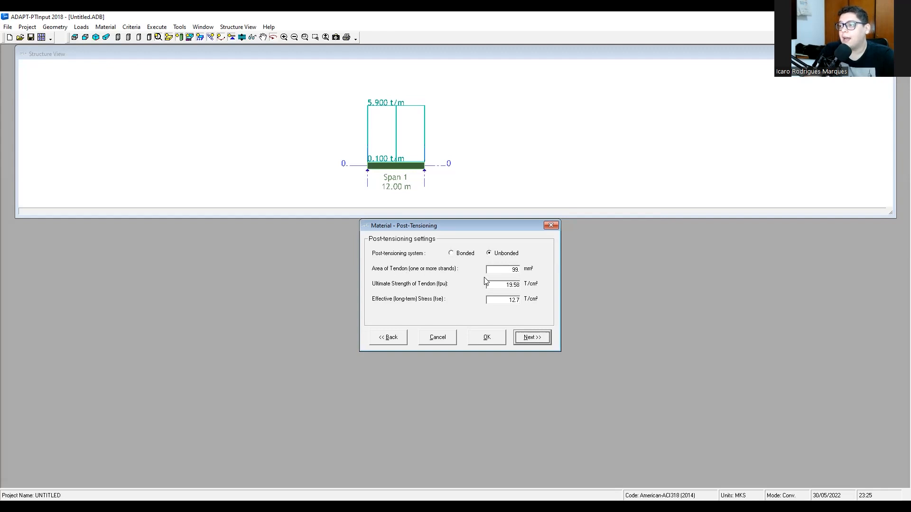
# - Set the tendon area to 100 mm² and the ultimate tendon strength (fpu) to 18.7 T/cm²
pyautogui.moveTo(506, 270); pyautogui.dragTo(525, 274)
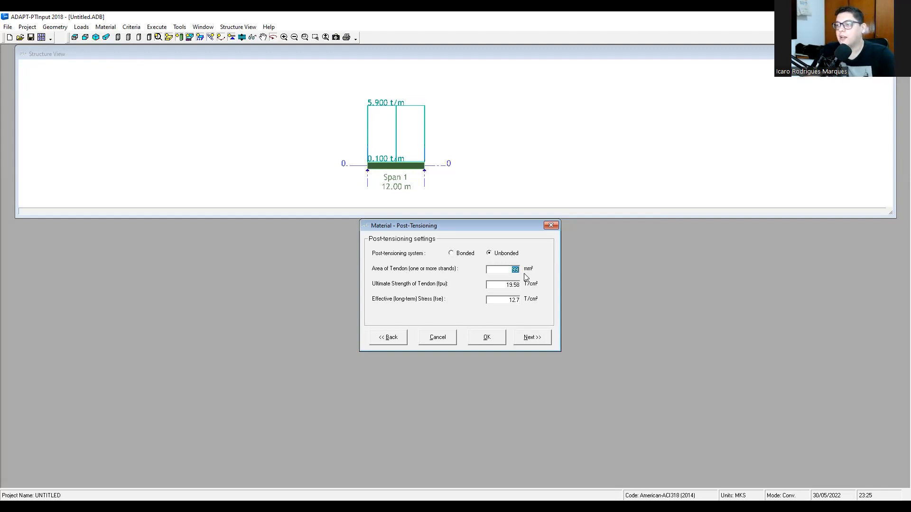
pyautogui.write('100')
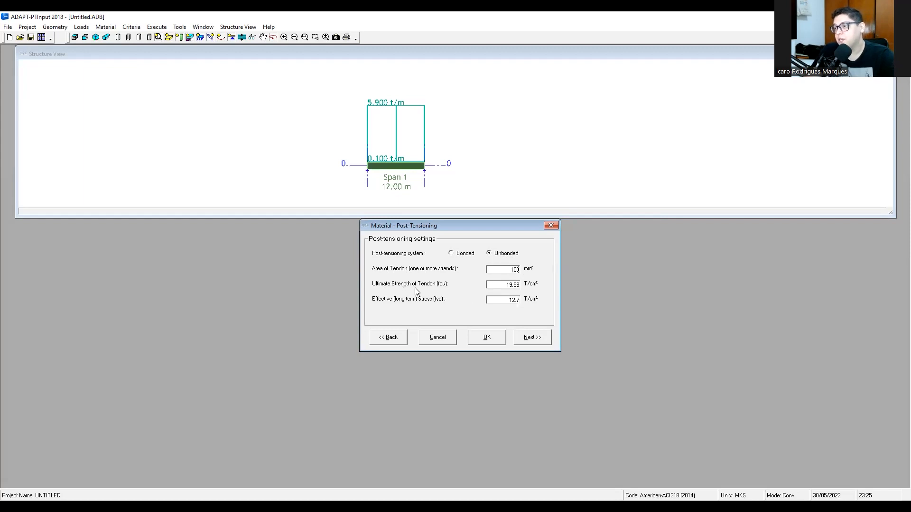
pyautogui.moveTo(502, 284); pyautogui.dragTo(544, 283)
pyautogui.write('18.7')
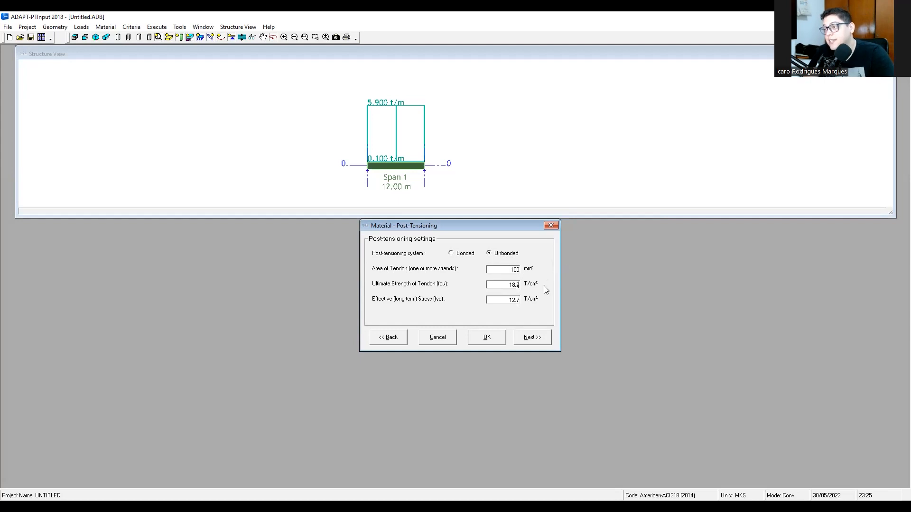
# - Set the effective long-term stress (fse) to 12 T/cm², entering it again after a brief return to the reinforcement input
pyautogui.press('Tab')
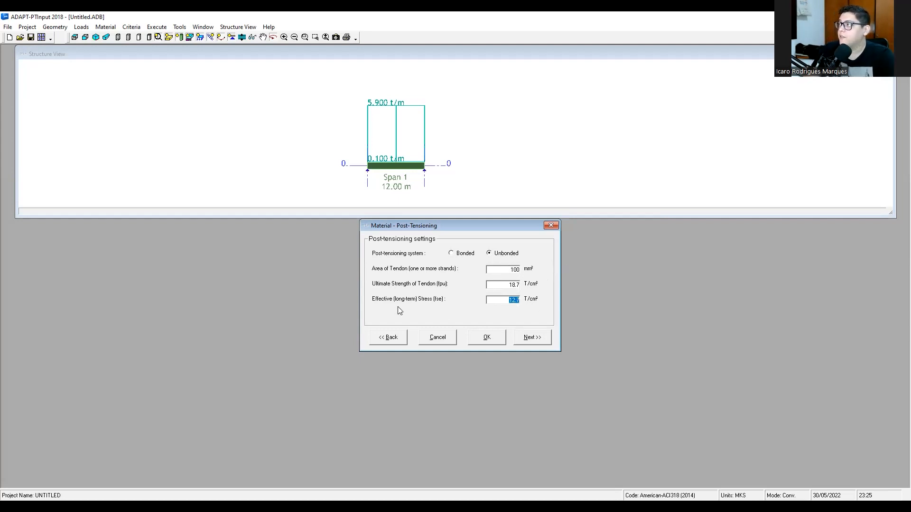
pyautogui.write('12')
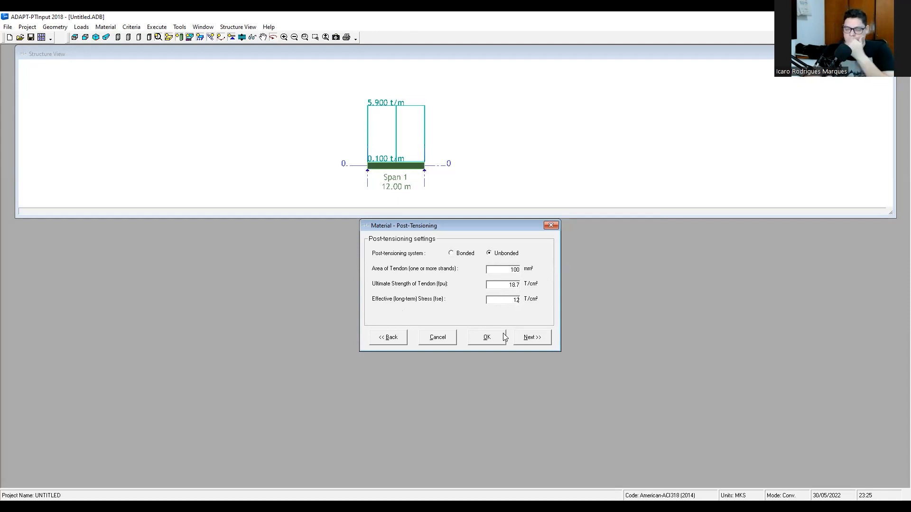
pyautogui.click(374, 336)
pyautogui.click(526, 388)
pyautogui.doubleClick(513, 299)
pyautogui.write('1')
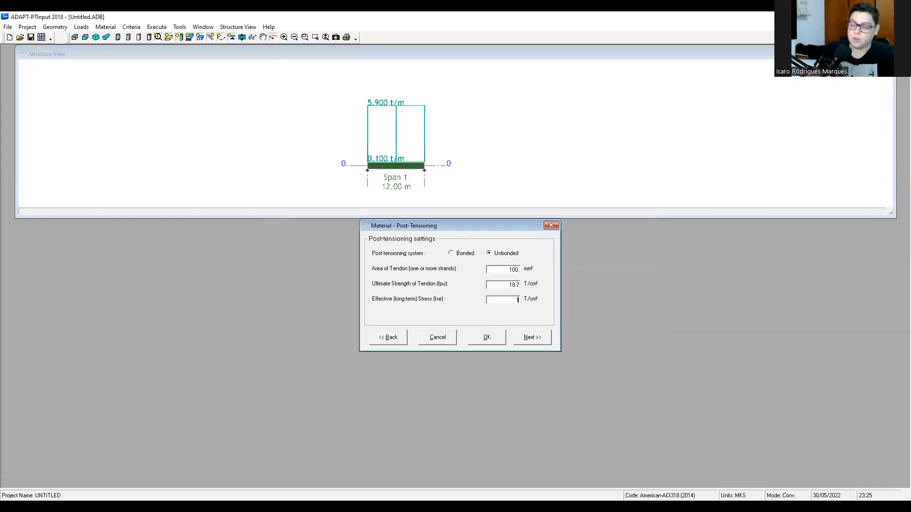
pyautogui.press('Tab')
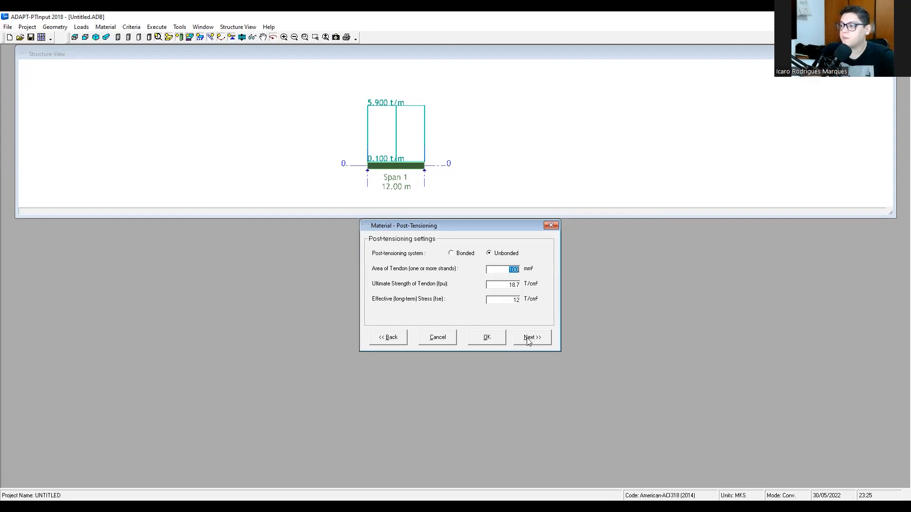
# - Continue with no base reinforcement and the default allowable stresses through to the recommended post-tensioning values
pyautogui.click(528, 339)
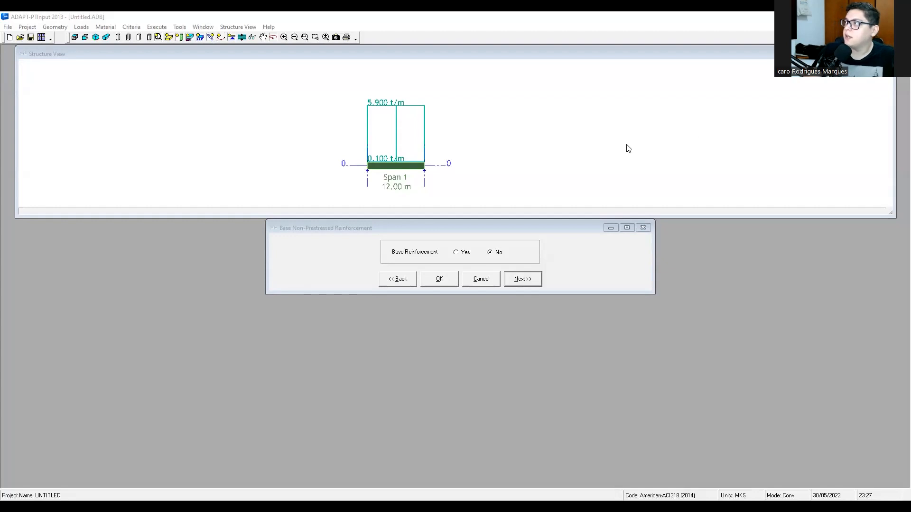
pyautogui.click(515, 279)
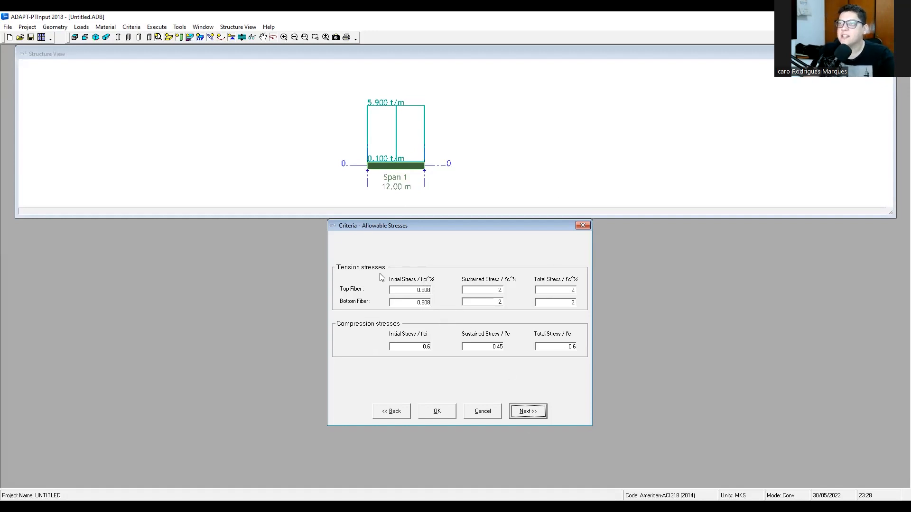
pyautogui.click(527, 411)
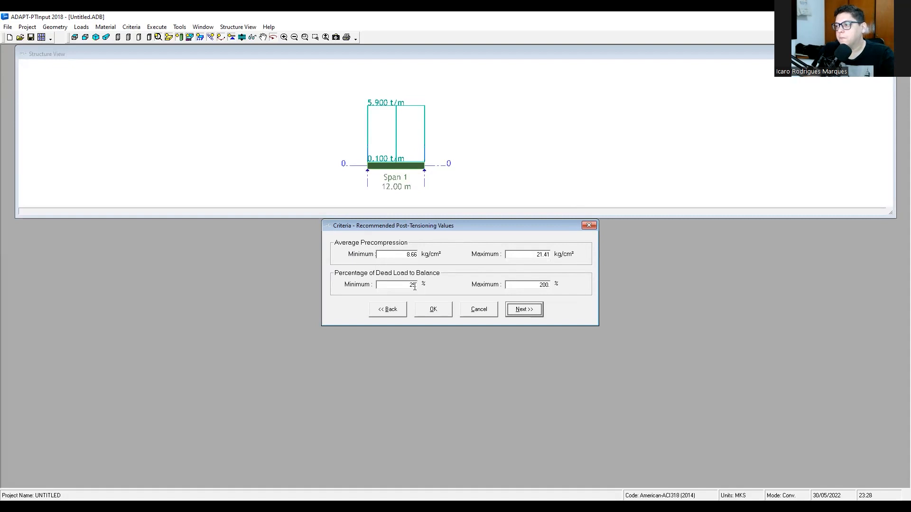
# - Set the average precompression limits to a minimum of 1 kg/cm² and a maximum of 100 kg/cm²
pyautogui.doubleClick(404, 256)
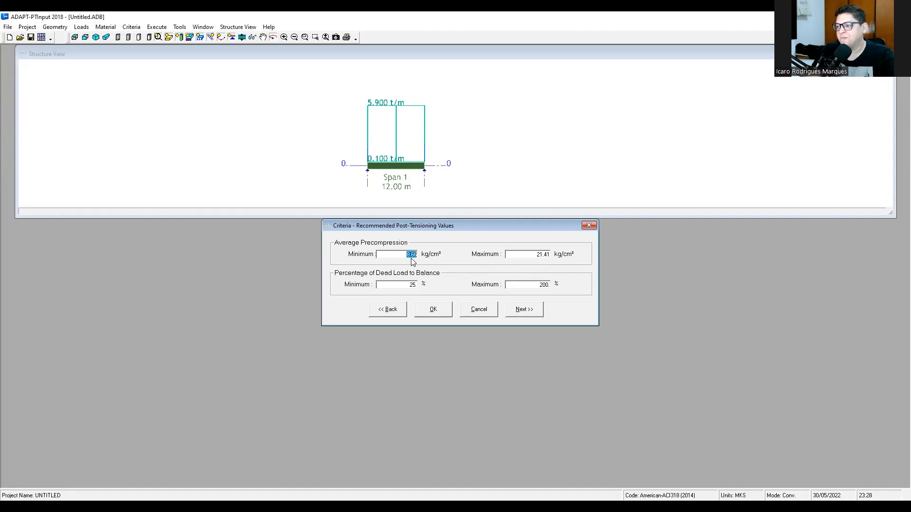
pyautogui.write('1')
pyautogui.doubleClick(540, 254)
pyautogui.write('1')
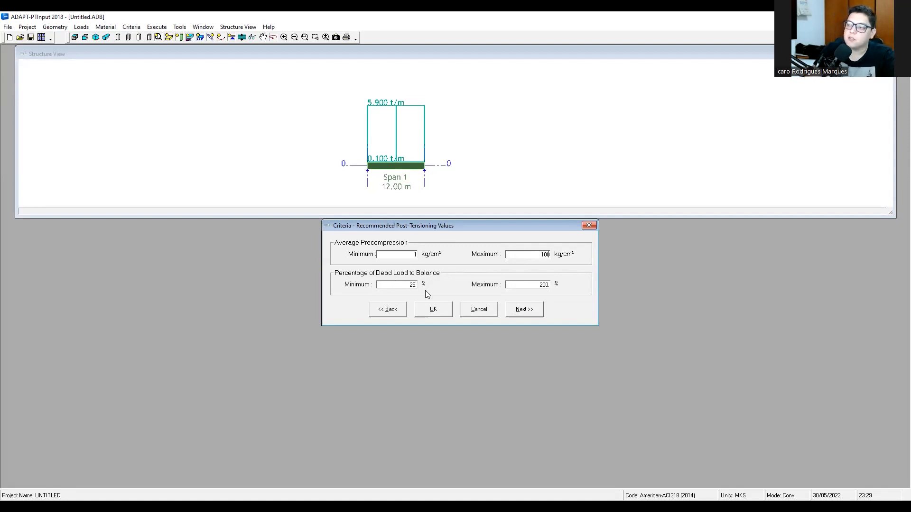
pyautogui.doubleClick(412, 287)
pyautogui.click(522, 285)
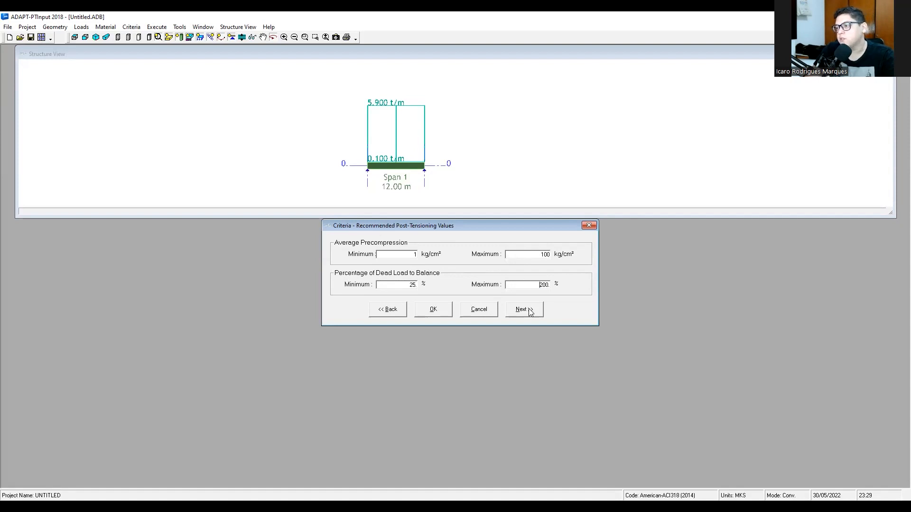
# - Change the minimum average precompression to 10 kg/cm² and advance to the calculation options
pyautogui.doubleClick(413, 255)
pyautogui.write('1')
pyautogui.click(528, 256)
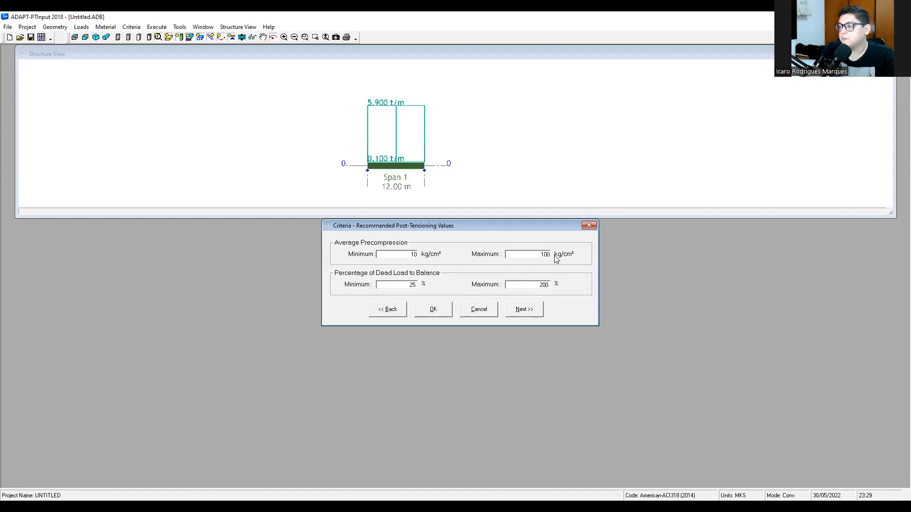
pyautogui.click(531, 310)
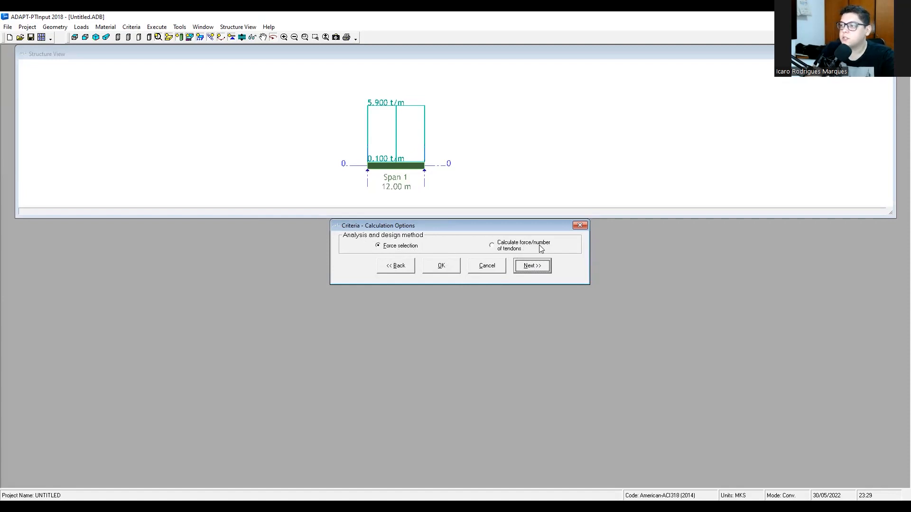
# - Select the calculate force/number of tendons design method and set the strand's modulus of elasticity to 1960 T/cm²
pyautogui.click(495, 249)
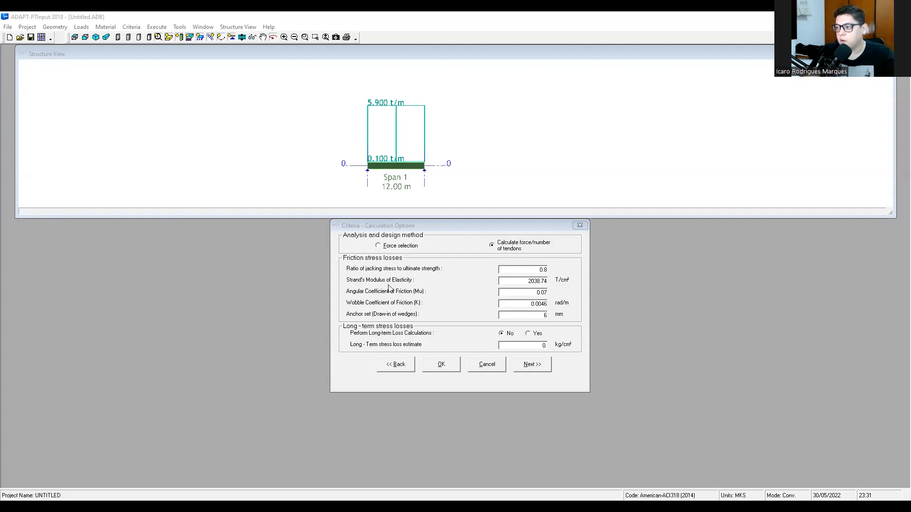
pyautogui.click(501, 287)
pyautogui.click(508, 282)
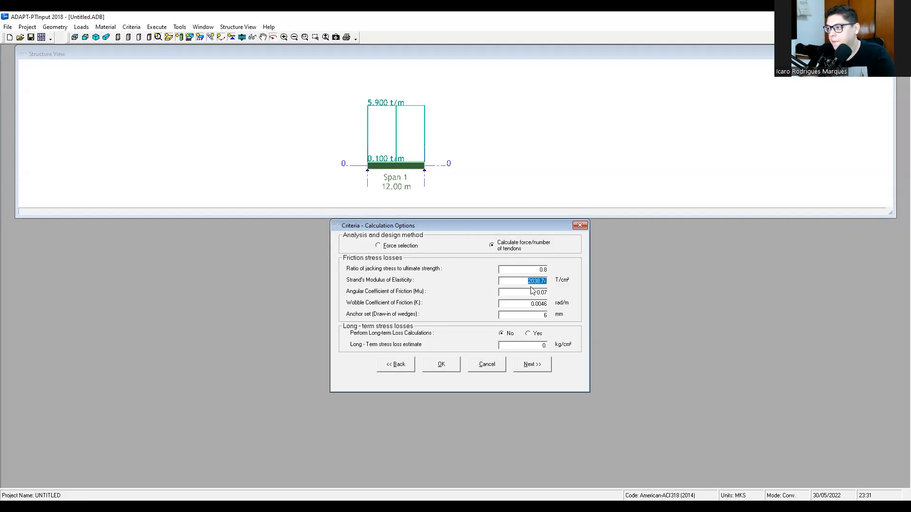
pyautogui.write('1960')
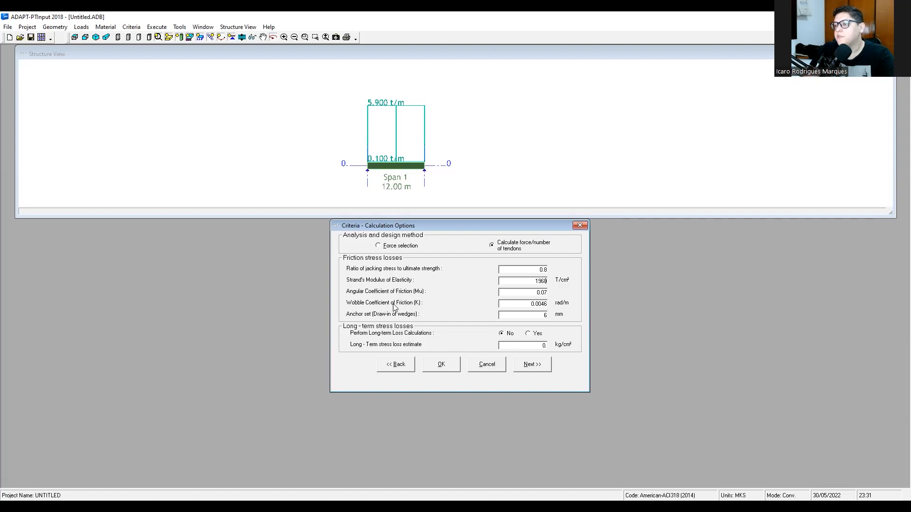
# - Set the wobble coefficient of friction (K) to 0.0035 rad/m and the anchor set to 7 mm
pyautogui.doubleClick(539, 306)
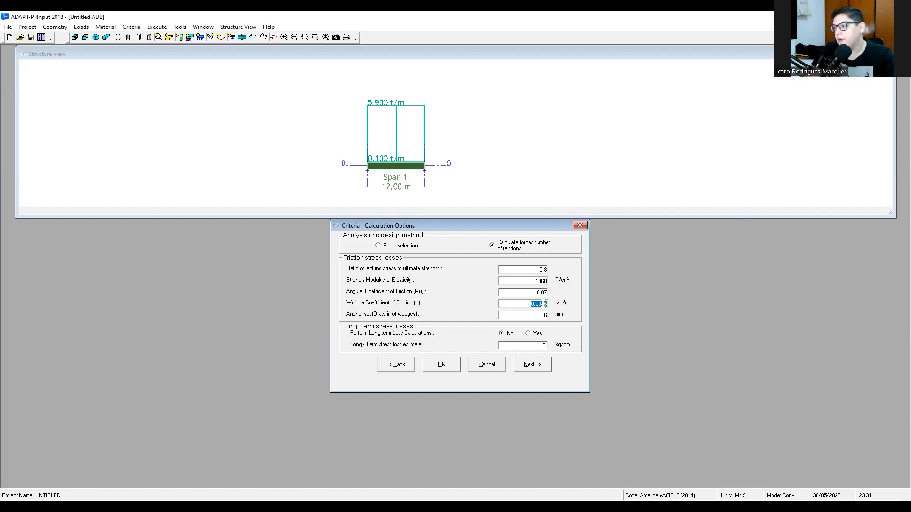
pyautogui.moveTo(539, 306); pyautogui.dragTo(551, 309)
pyautogui.write('35')
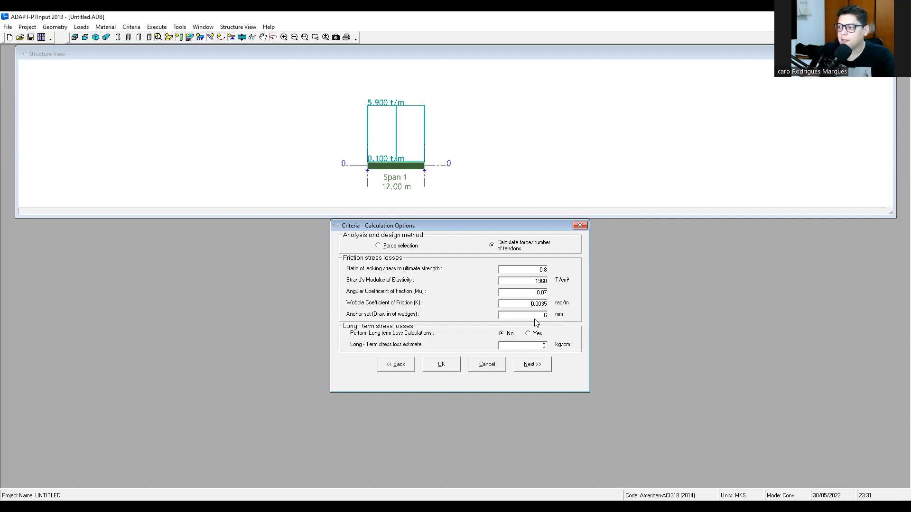
pyautogui.click(539, 315)
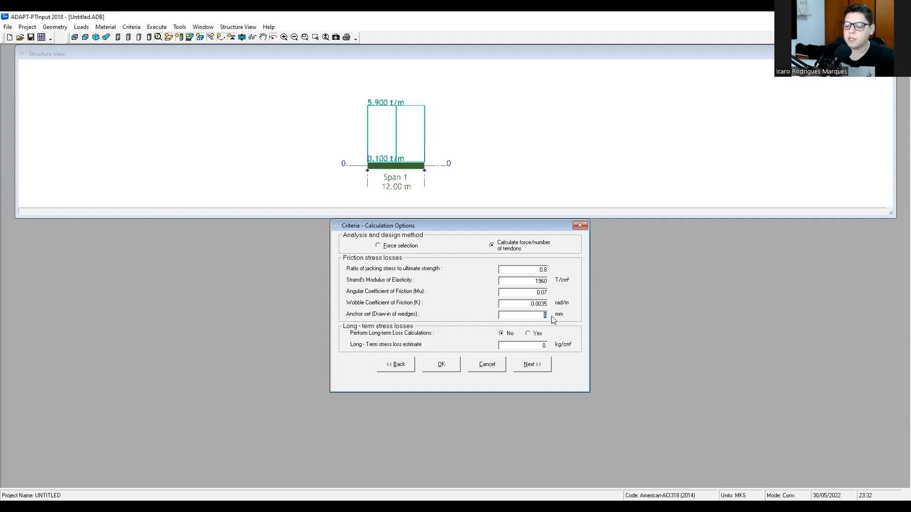
pyautogui.write('7')
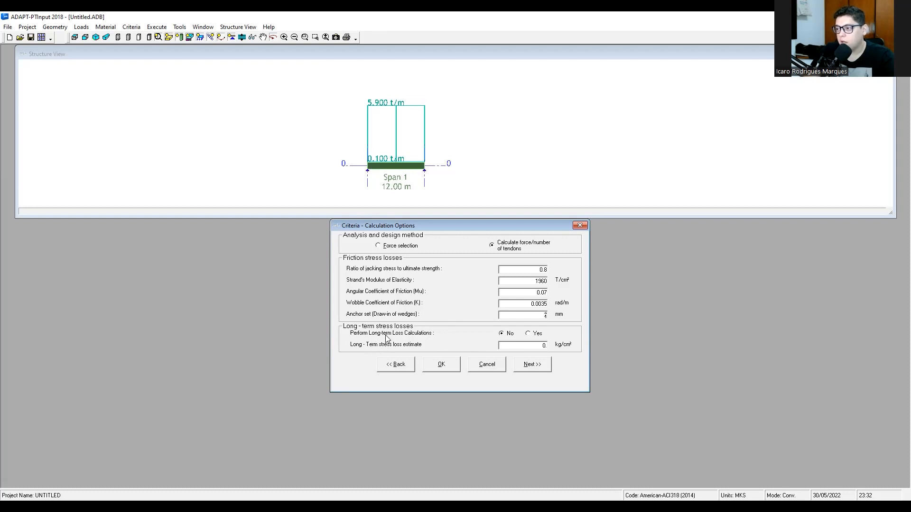
# - Enable long-term stress loss calculations with Low-Lax strand, keep the default loss parameters, and advance to the tendon profile criteria
pyautogui.click(527, 334)
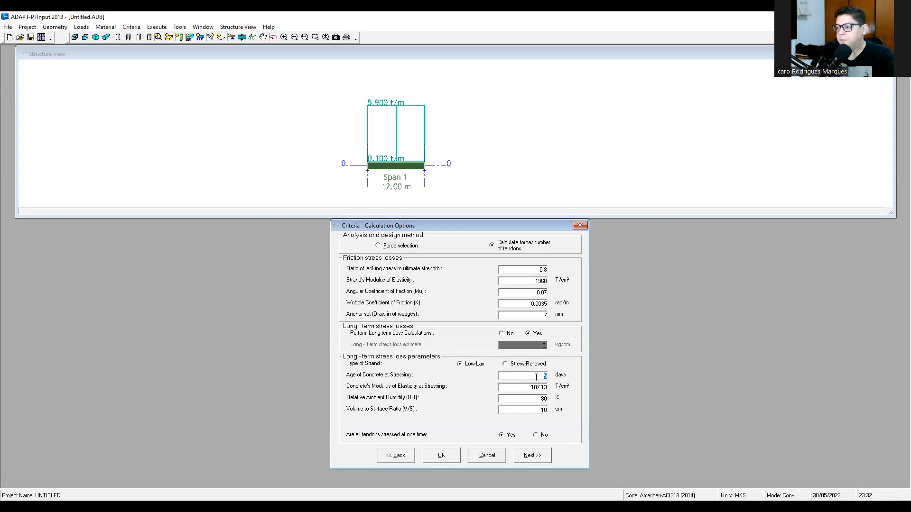
pyautogui.click(474, 364)
pyautogui.press('Tab')
pyautogui.press('Tab')
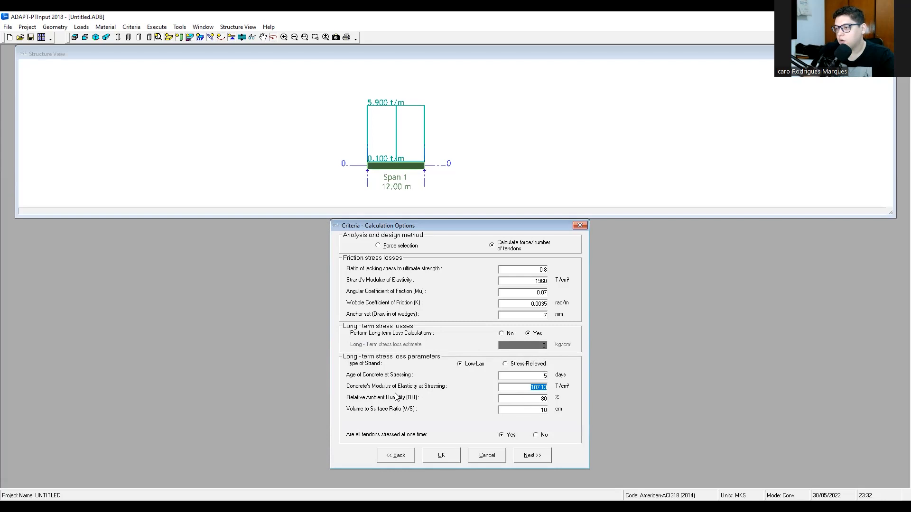
pyautogui.click(532, 398)
pyautogui.click(530, 387)
pyautogui.click(526, 397)
pyautogui.click(526, 397)
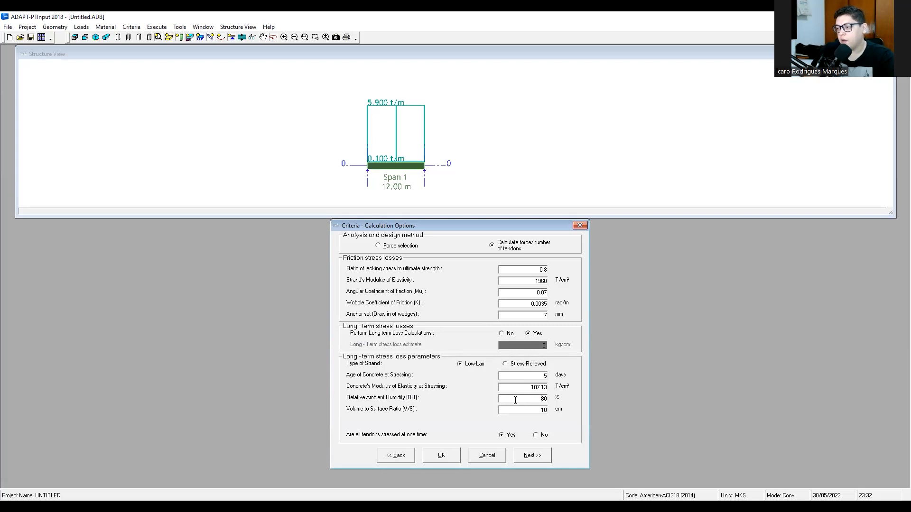
pyautogui.click(516, 410)
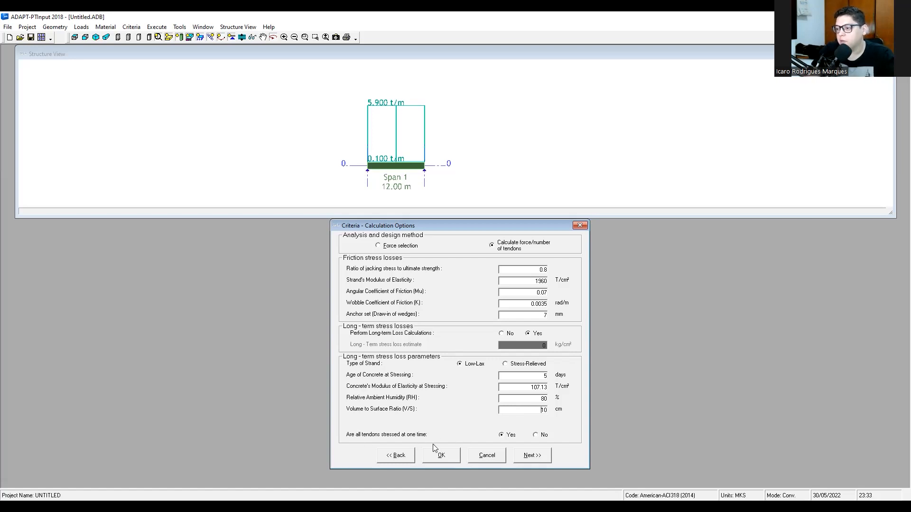
pyautogui.click(532, 456)
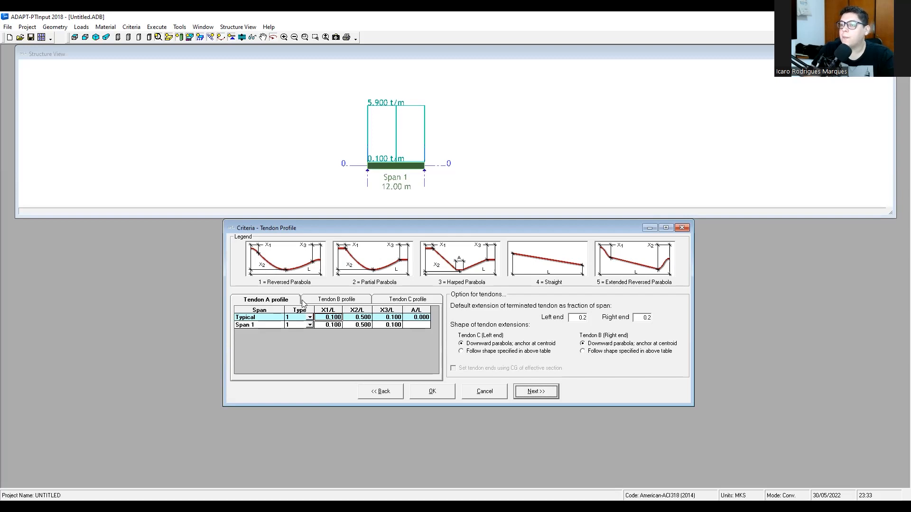
# - Keep the type 1 reversed parabola profile for Tendon A and advance to the cover criteria
pyautogui.click(327, 319)
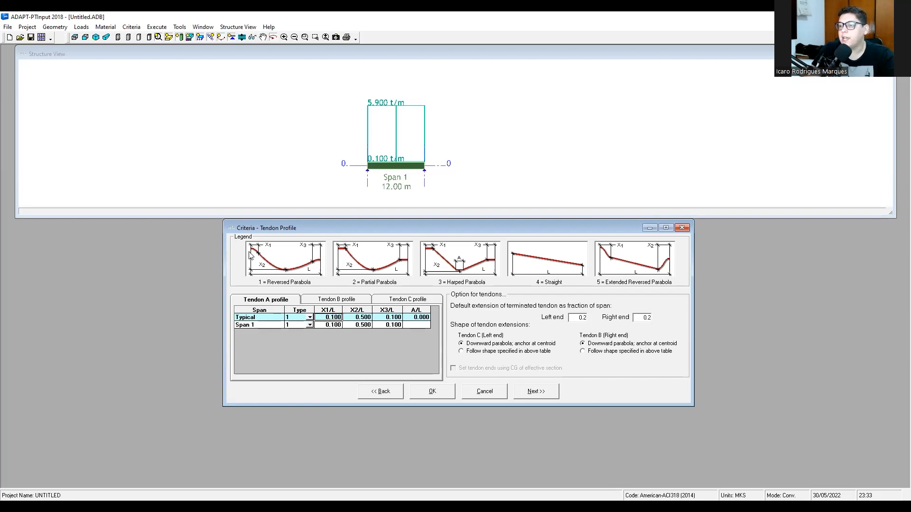
pyautogui.click(394, 317)
pyautogui.click(359, 318)
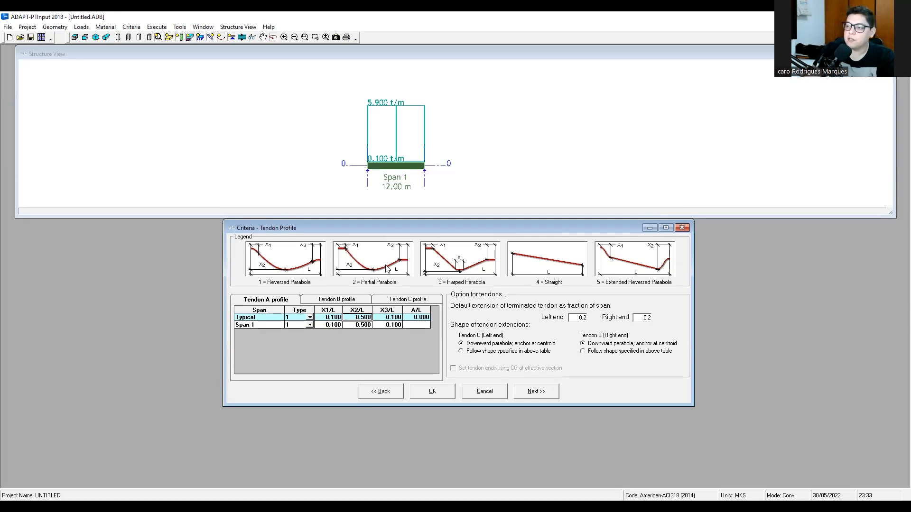
pyautogui.click(310, 317)
pyautogui.click(311, 319)
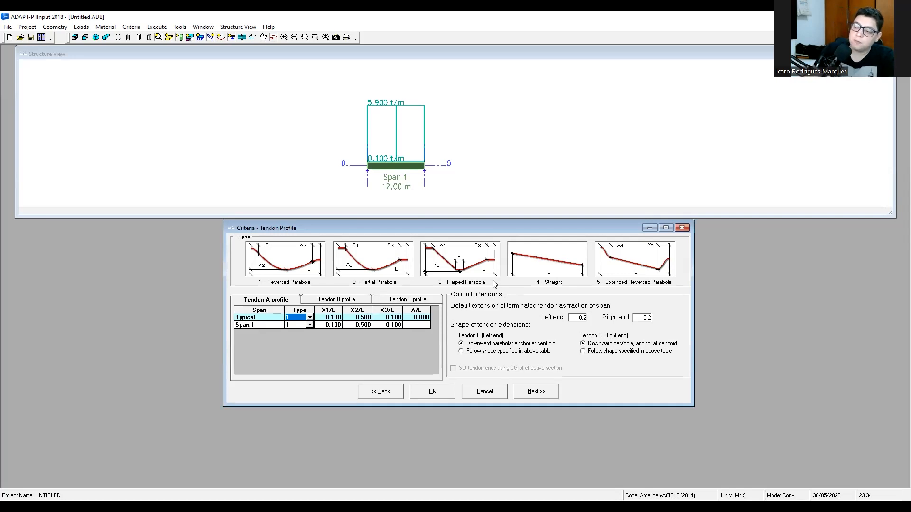
pyautogui.click(535, 394)
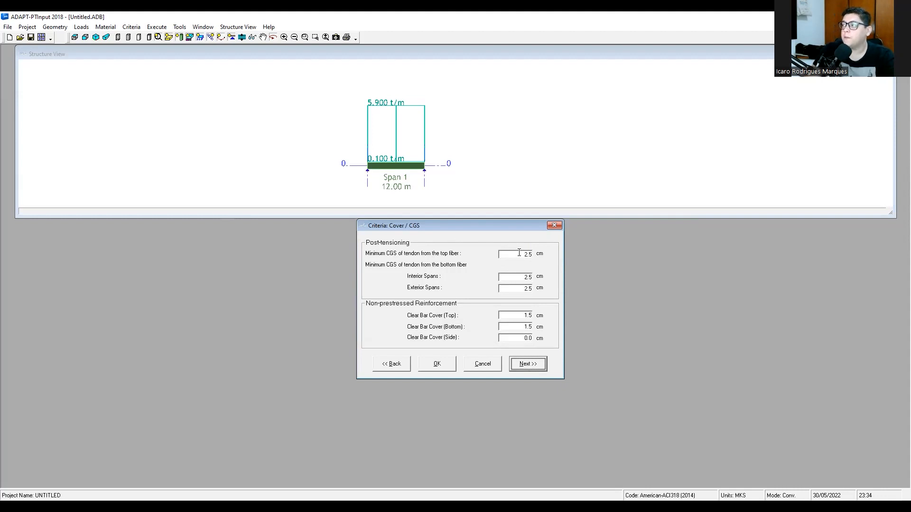
# - Set the minimum tendon CGS to 5 cm from the top fiber and from the bottom fiber for interior and exterior spans
pyautogui.moveTo(519, 252); pyautogui.dragTo(548, 256)
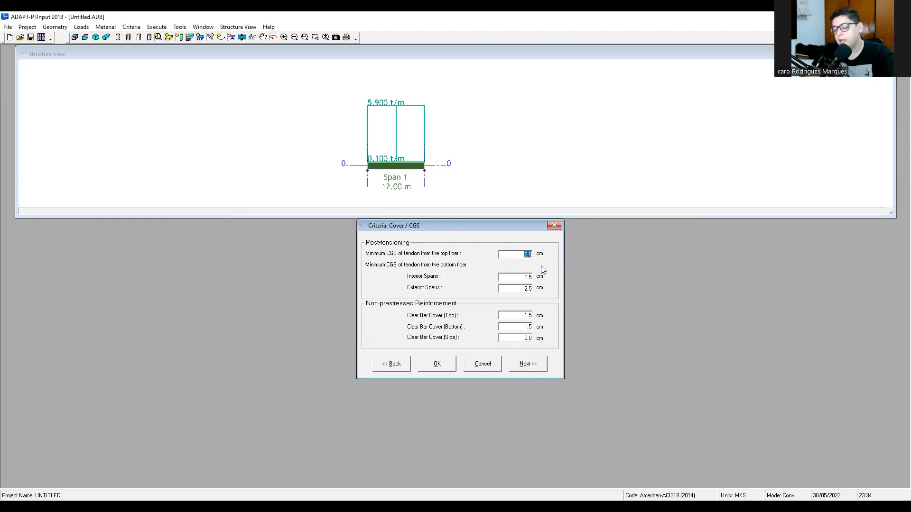
pyautogui.write('5')
pyautogui.doubleClick(527, 278)
pyautogui.write('5')
pyautogui.doubleClick(527, 288)
pyautogui.write('5')
pyautogui.press('Tab')
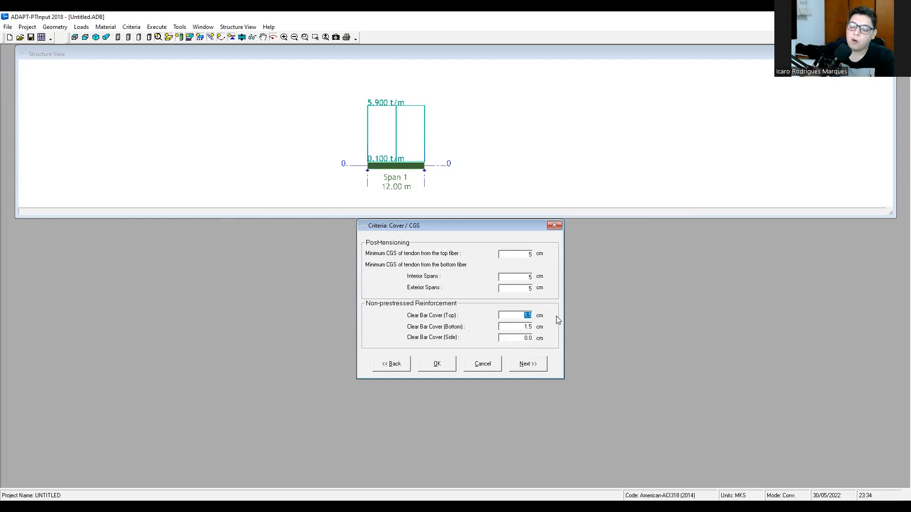
# - Set the top, bottom and side clear bar covers to 2.5 cm and advance to the minimum bar extension criteria
pyautogui.write('2.5')
pyautogui.doubleClick(524, 327)
pyautogui.write('2.5')
pyautogui.press('Tab')
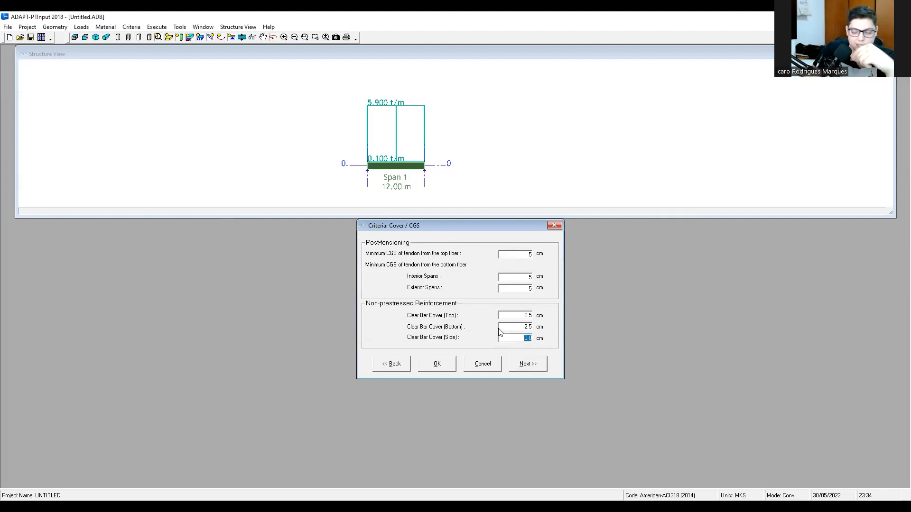
pyautogui.write('2.5')
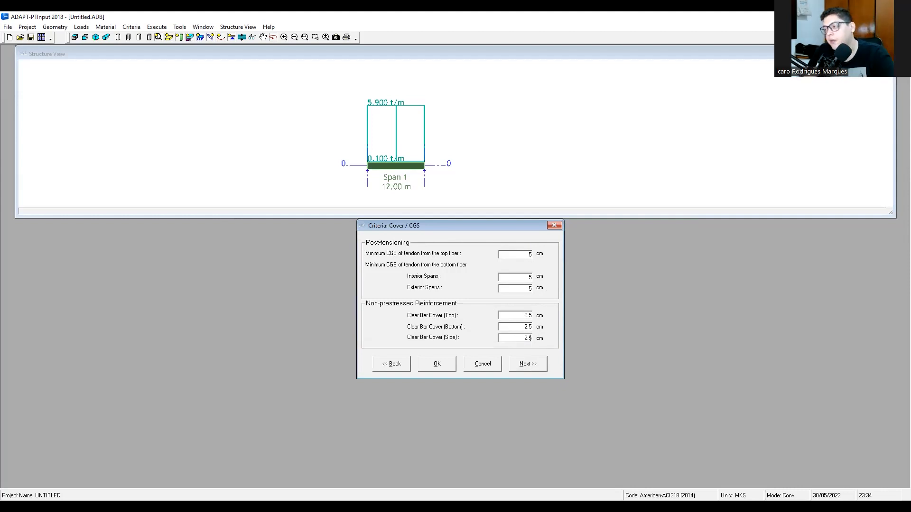
pyautogui.click(528, 366)
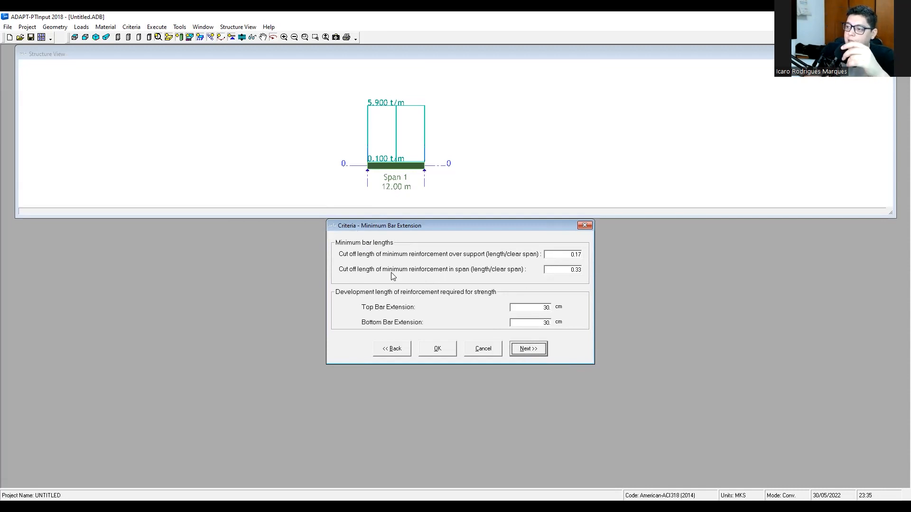
# - Accept the default bar extension and ACI-318 curtailment criteria, and set the SW, LL, SDL and X factors of strength combination 1 to 1.4
pyautogui.click(529, 349)
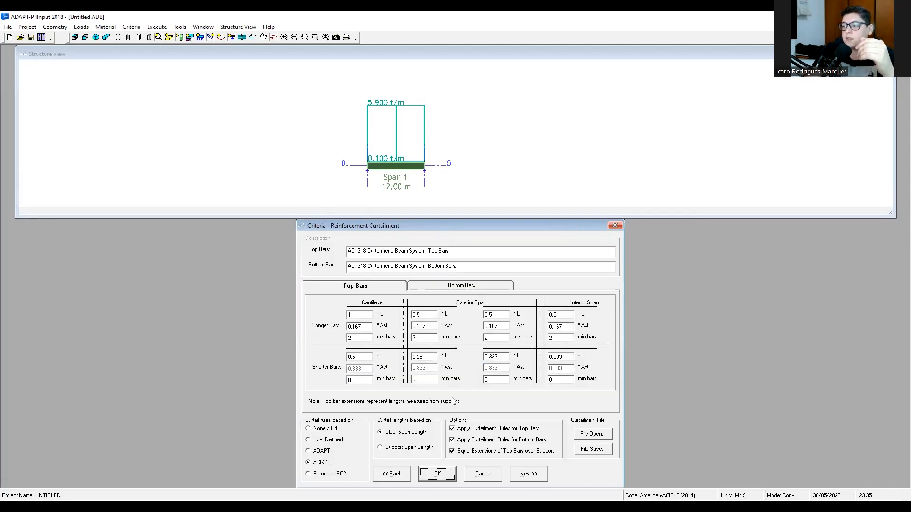
pyautogui.click(524, 476)
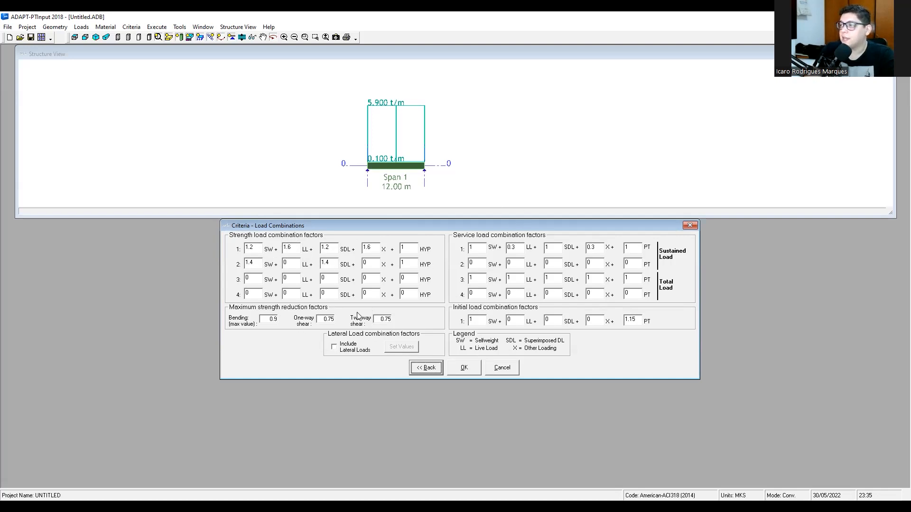
pyautogui.click(251, 247)
pyautogui.write('1.4')
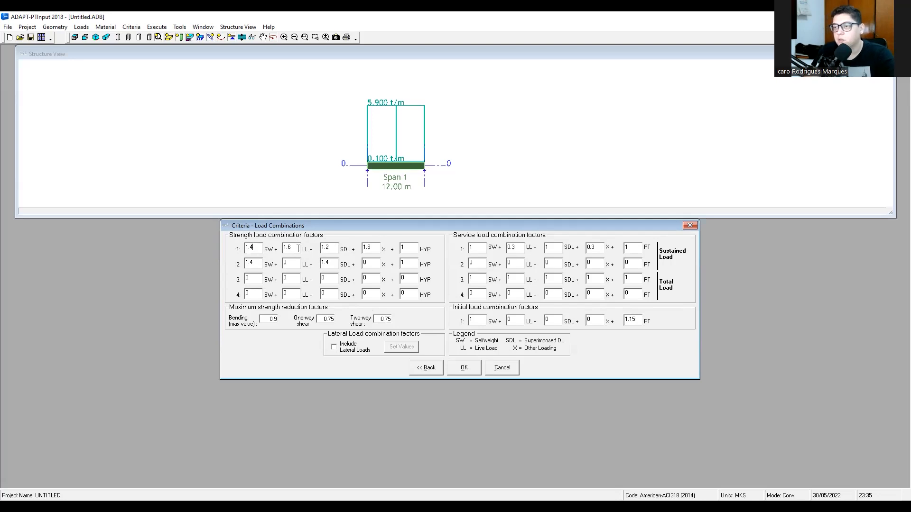
pyautogui.press('Tab')
pyautogui.write('1.4')
pyautogui.press('Tab')
pyautogui.write('1.4')
pyautogui.click(376, 249)
pyautogui.moveTo(376, 249); pyautogui.dragTo(347, 250)
pyautogui.write('1.4')
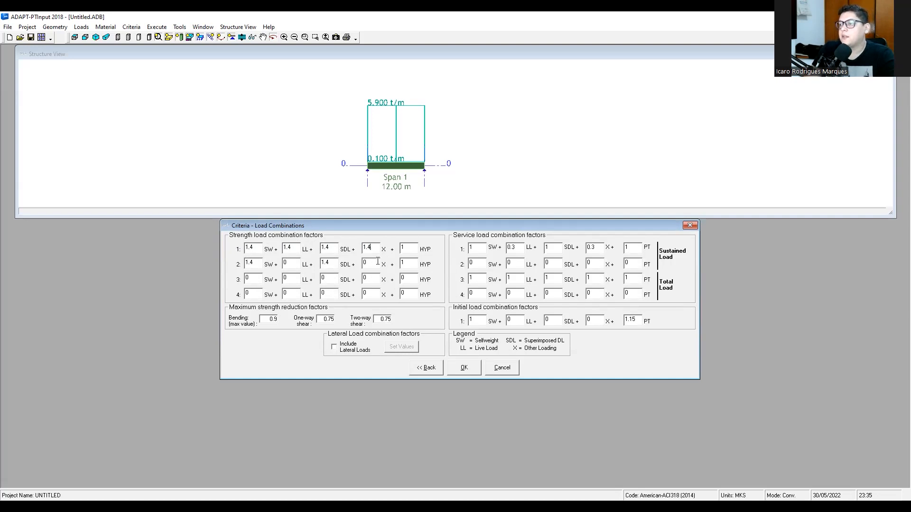
pyautogui.click(376, 292)
pyautogui.click(375, 263)
pyautogui.click(376, 263)
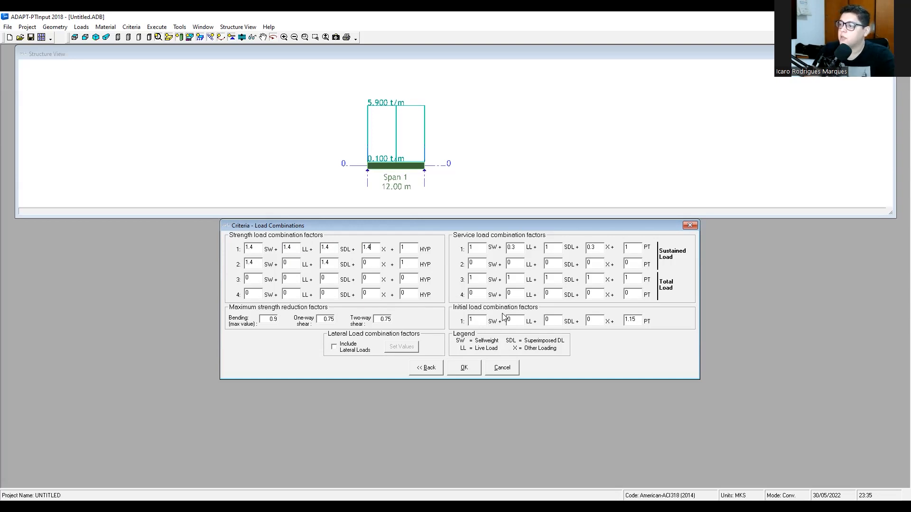
# - Set the SDL factor of the initial load combination to 1 and accept the load combinations
pyautogui.doubleClick(555, 322)
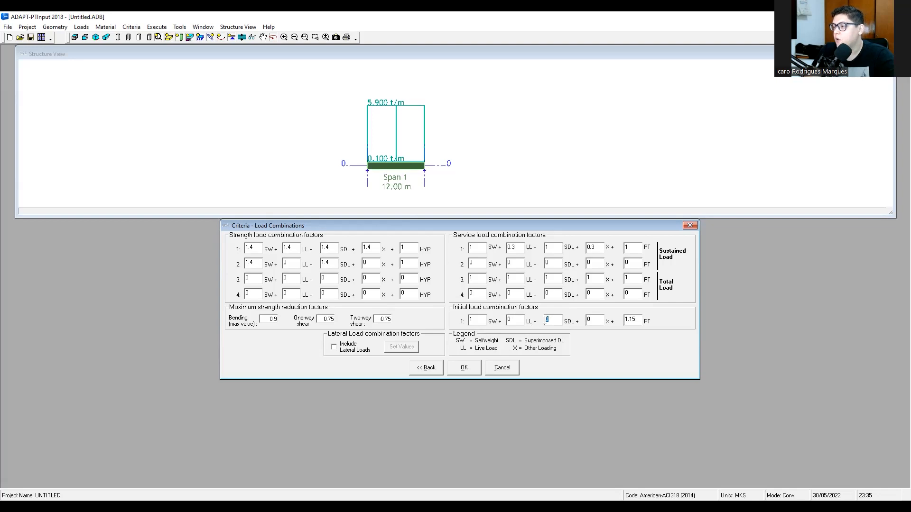
pyautogui.write('1')
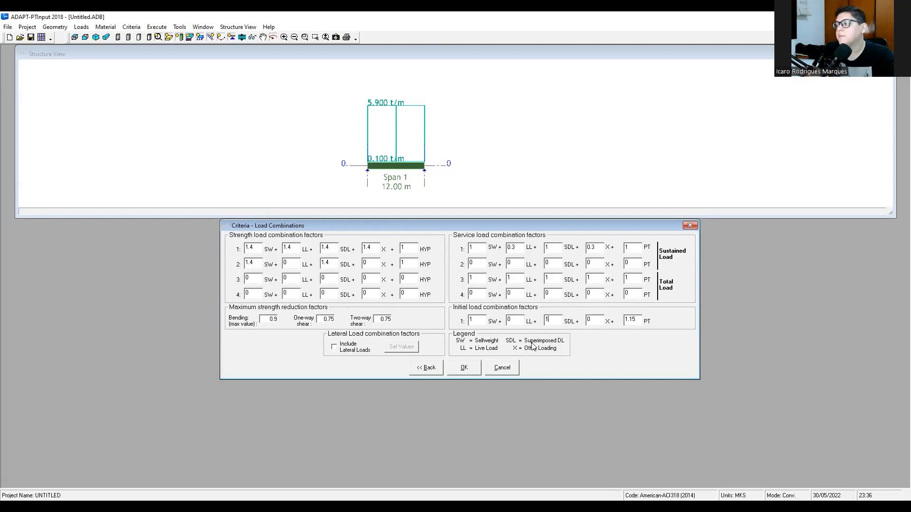
pyautogui.click(464, 368)
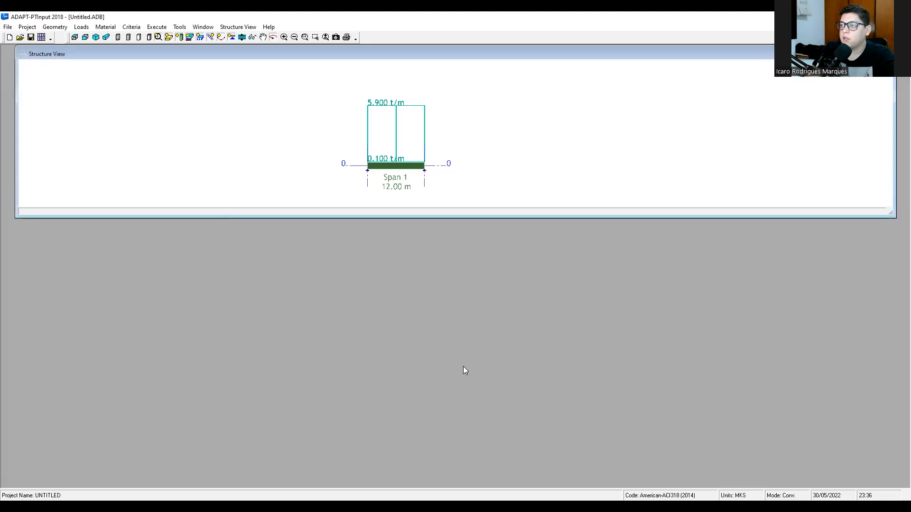
# - Maximize the structure view and examine the beam, its supports and distributed loads from several angles
pyautogui.doubleClick(450, 57)
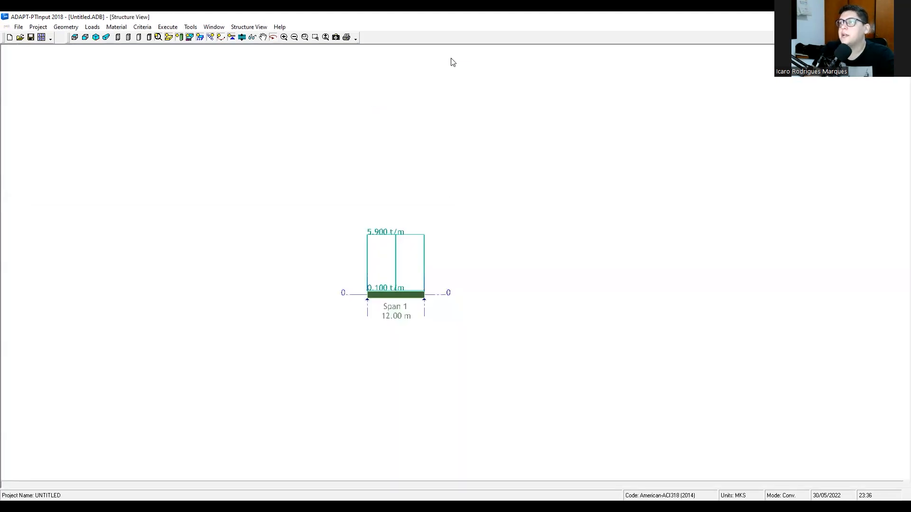
pyautogui.scroll(7, 382, 295)
pyautogui.scroll(-3, 384, 291)
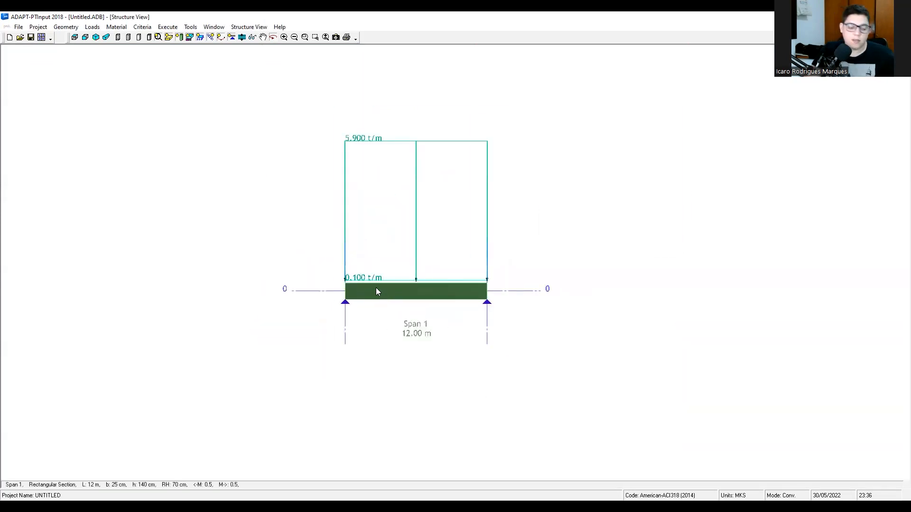
pyautogui.moveTo(328, 280); pyautogui.dragTo(767, 403)
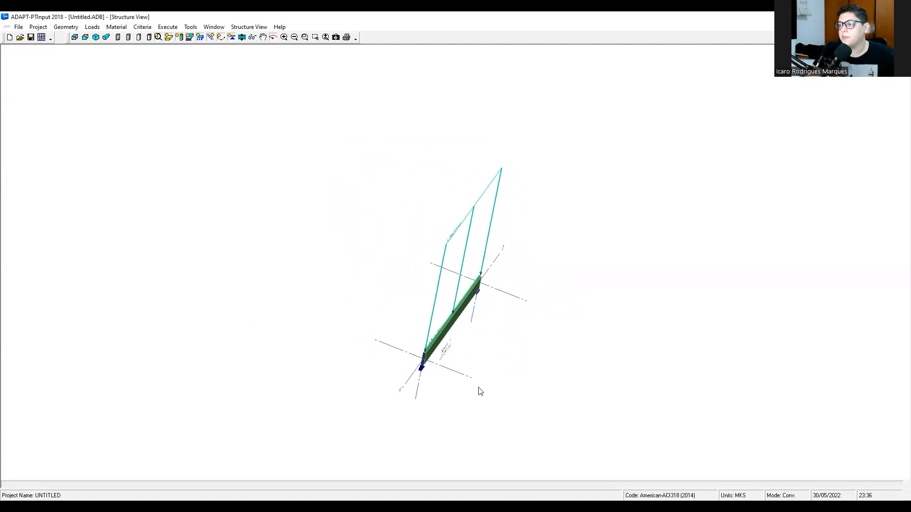
pyautogui.moveTo(398, 312); pyautogui.dragTo(164, 222)
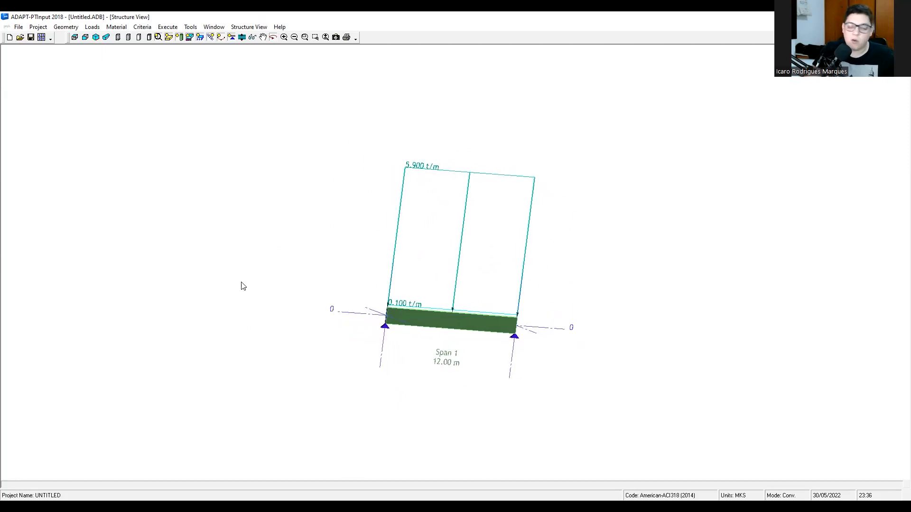
pyautogui.moveTo(356, 298); pyautogui.dragTo(305, 311)
pyautogui.moveTo(454, 314); pyautogui.dragTo(372, 304)
pyautogui.click(263, 37)
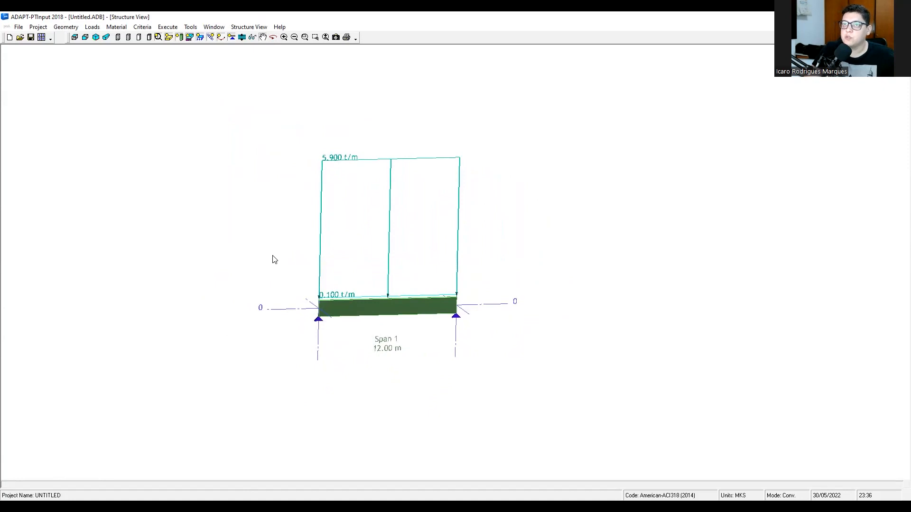
pyautogui.moveTo(246, 258); pyautogui.dragTo(262, 123)
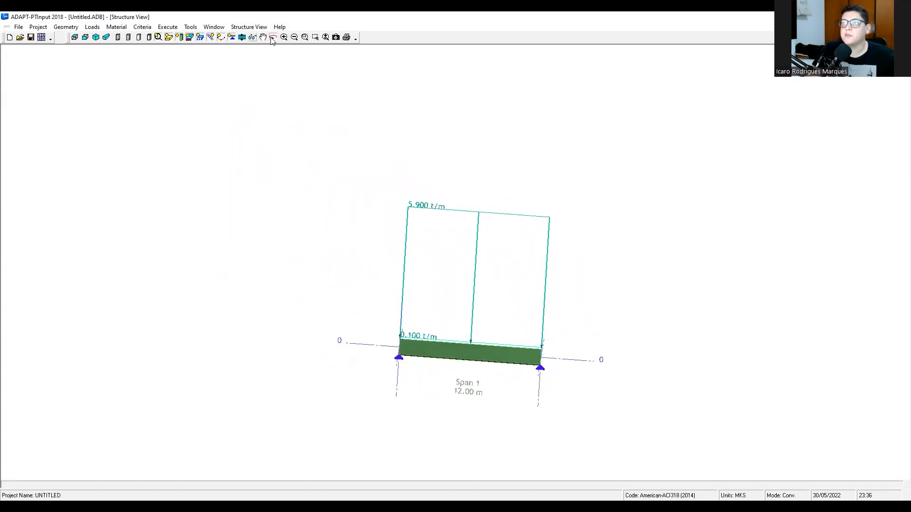
pyautogui.click(285, 37)
pyautogui.moveTo(358, 173); pyautogui.dragTo(449, 227)
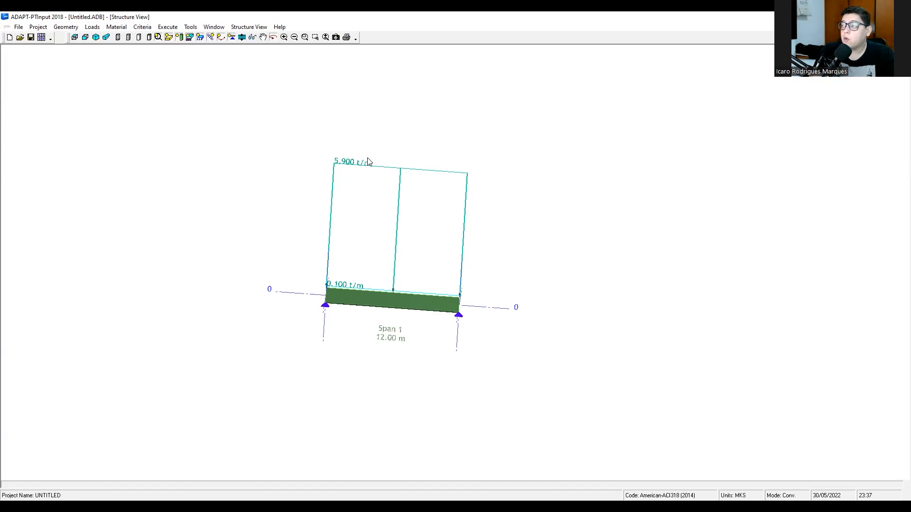
# - Save the model on the desktop as VIGA-BIAPOIA-ENGINIME in ADAPT DBase format
pyautogui.click(41, 40)
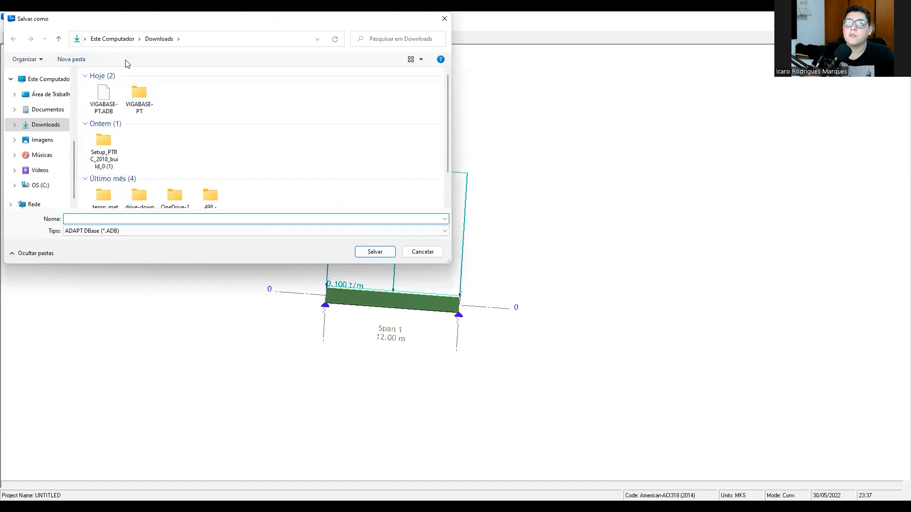
pyautogui.click(49, 95)
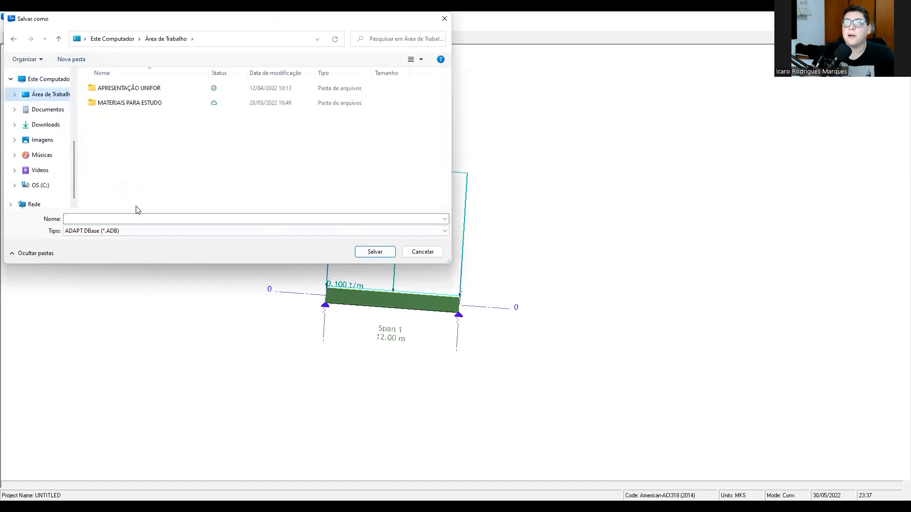
pyautogui.click(137, 218)
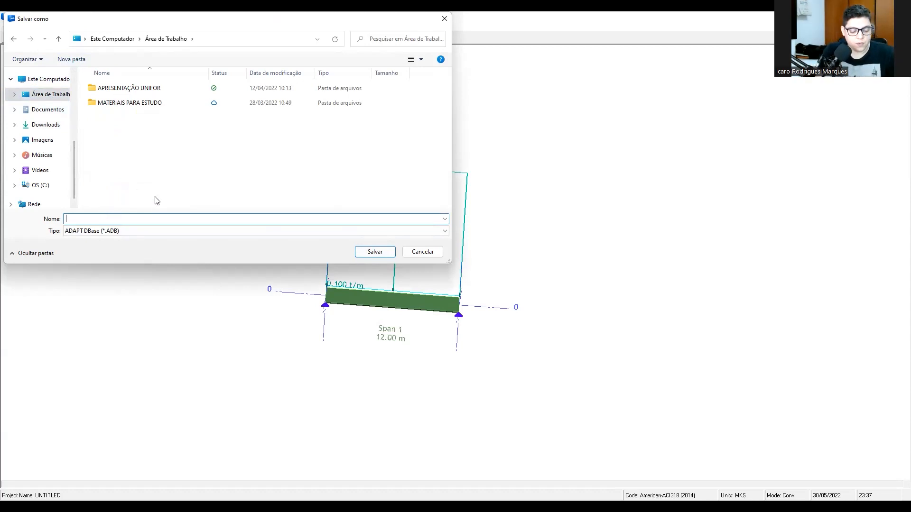
pyautogui.write('VIGA-BIAPOIA-ENGINIME')
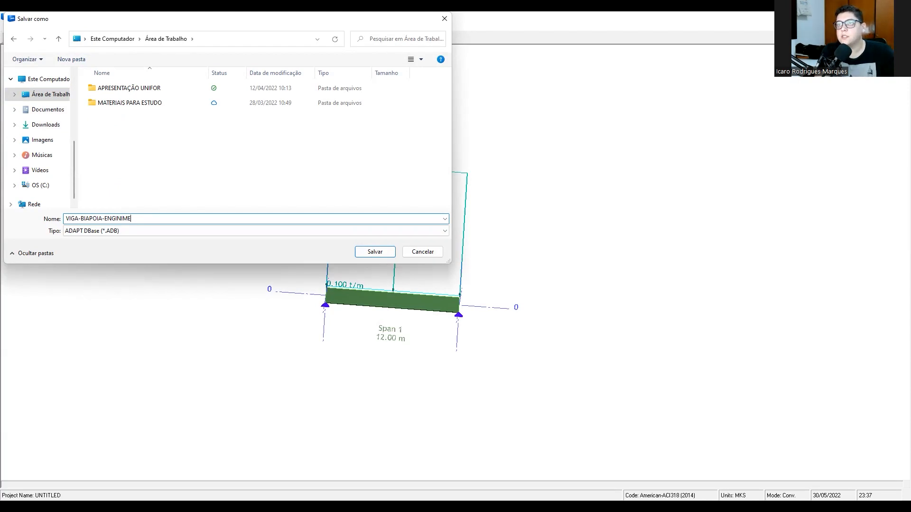
pyautogui.press('Return')
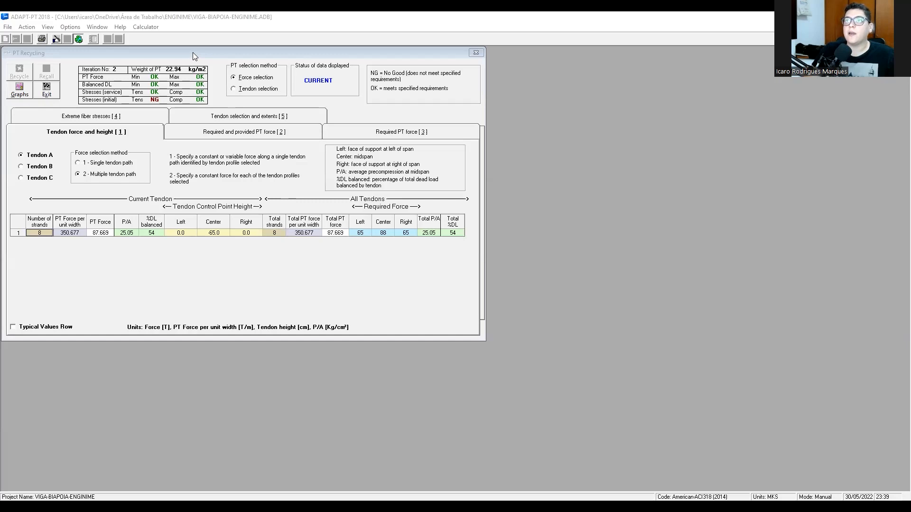
# - Examine Tendon A's strand count, PT force, P/A, balanced dead load and control point heights
pyautogui.click(193, 56)
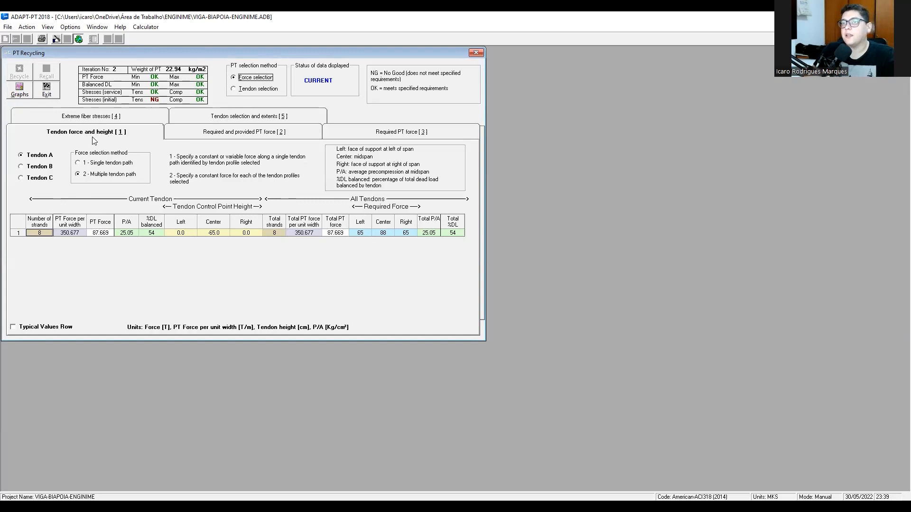
pyautogui.click(44, 233)
pyautogui.click(71, 233)
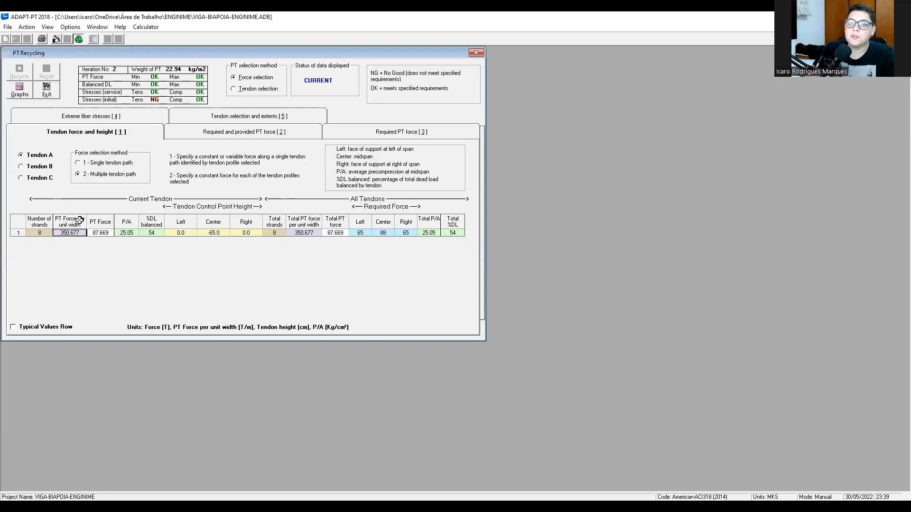
pyautogui.click(131, 232)
pyautogui.click(181, 233)
pyautogui.click(149, 232)
pyautogui.click(187, 231)
pyautogui.click(220, 233)
pyautogui.click(248, 234)
pyautogui.click(191, 233)
pyautogui.click(215, 232)
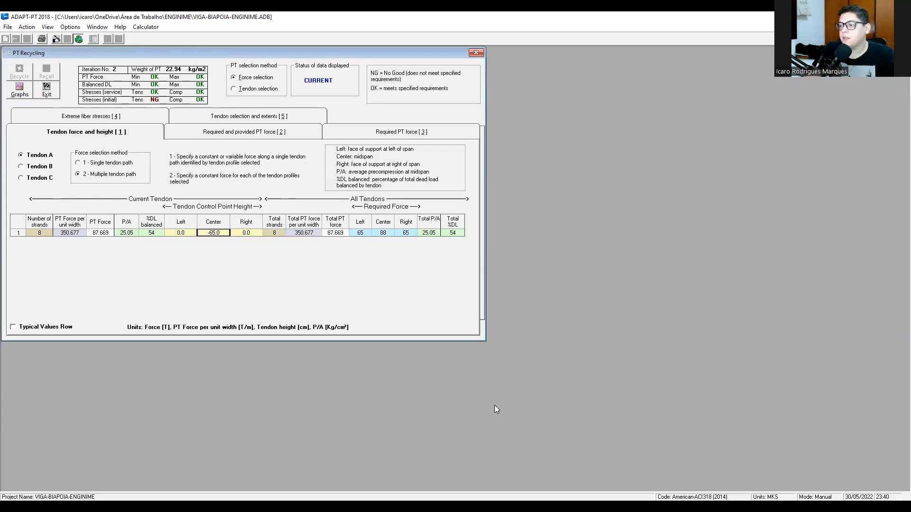
# - Examine the total strands and required forces for all tendons, and compare the required and provided PT forces
pyautogui.hotkey('alt', 'Tab')
pyautogui.hotkey('alt', 'Tab')
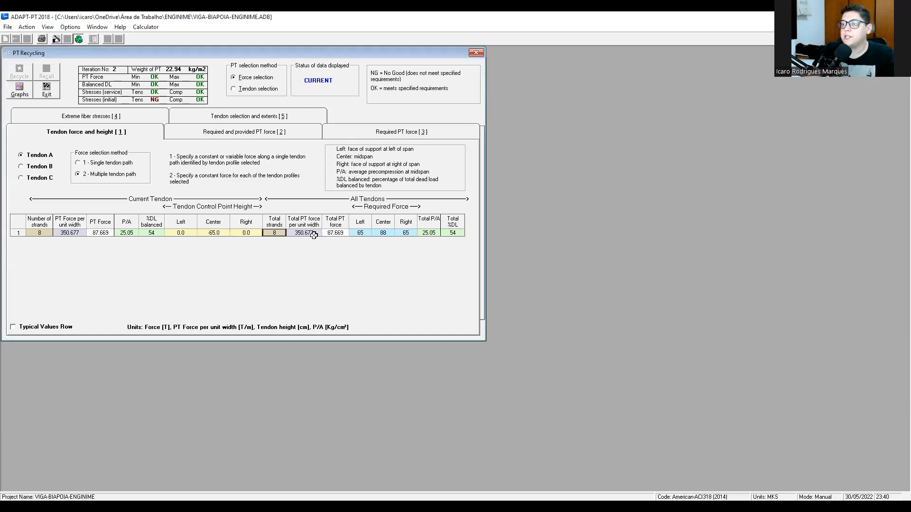
pyautogui.click(366, 232)
pyautogui.click(280, 232)
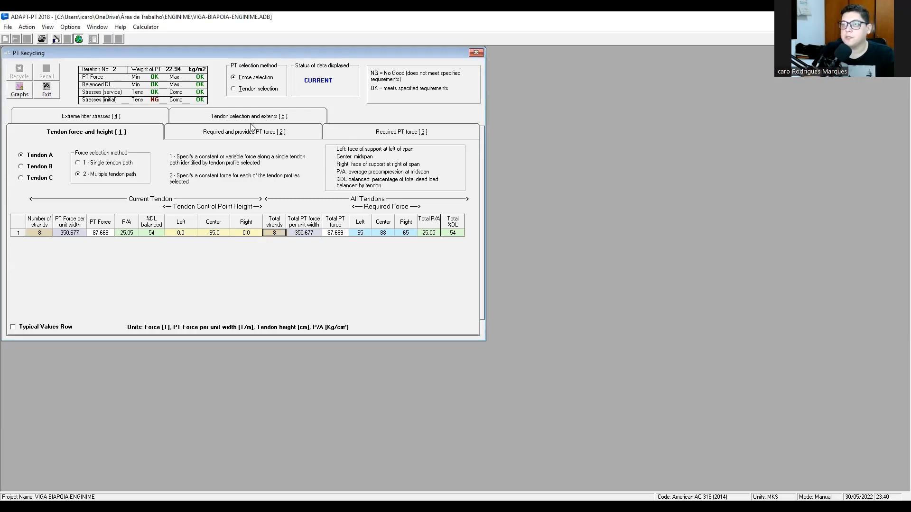
pyautogui.click(240, 131)
pyautogui.click(142, 132)
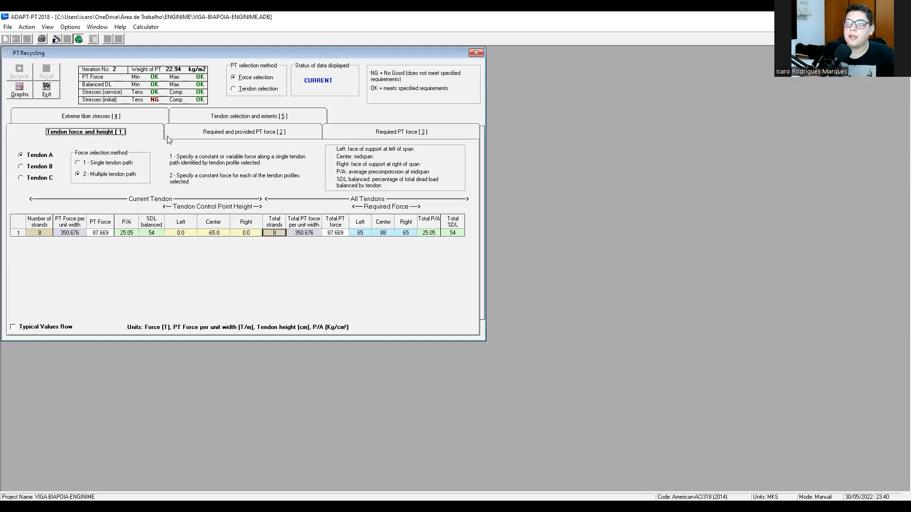
pyautogui.click(249, 138)
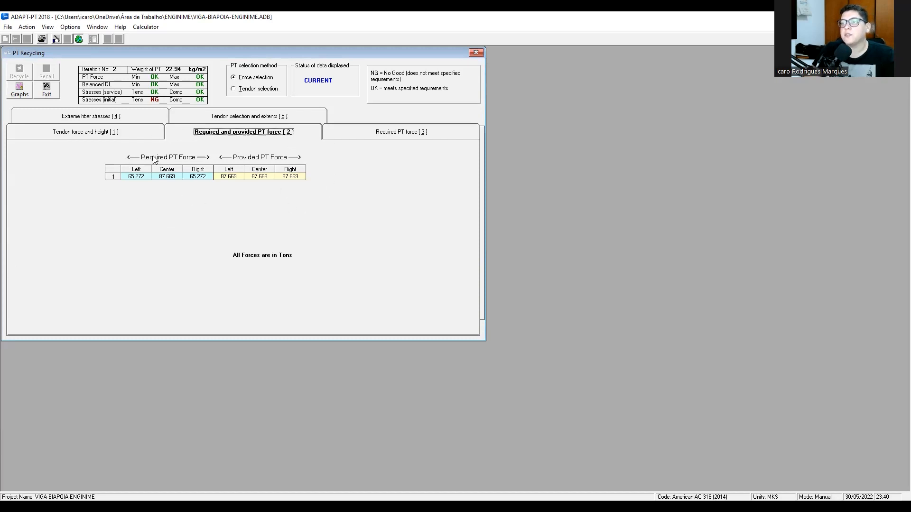
pyautogui.click(389, 136)
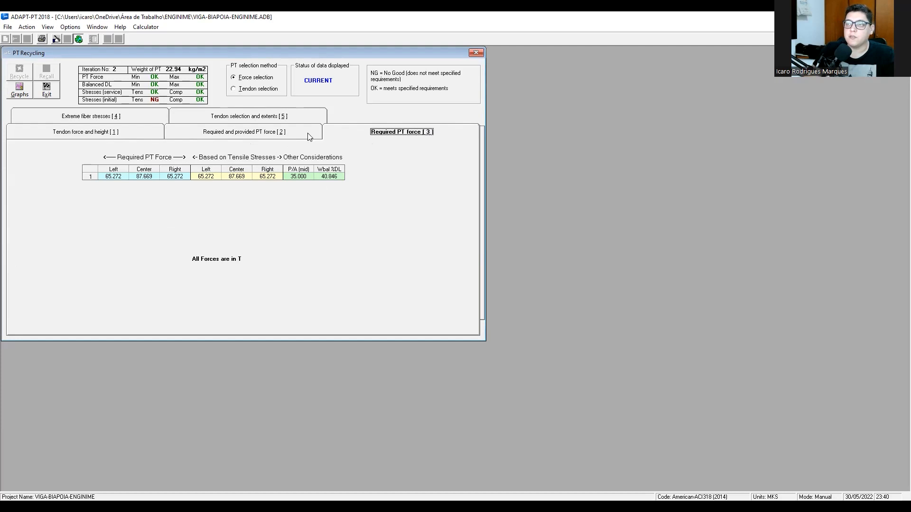
# - Compare the extreme fiber stresses with the allowable values for the sustained, total and initial load conditions
pyautogui.click(138, 118)
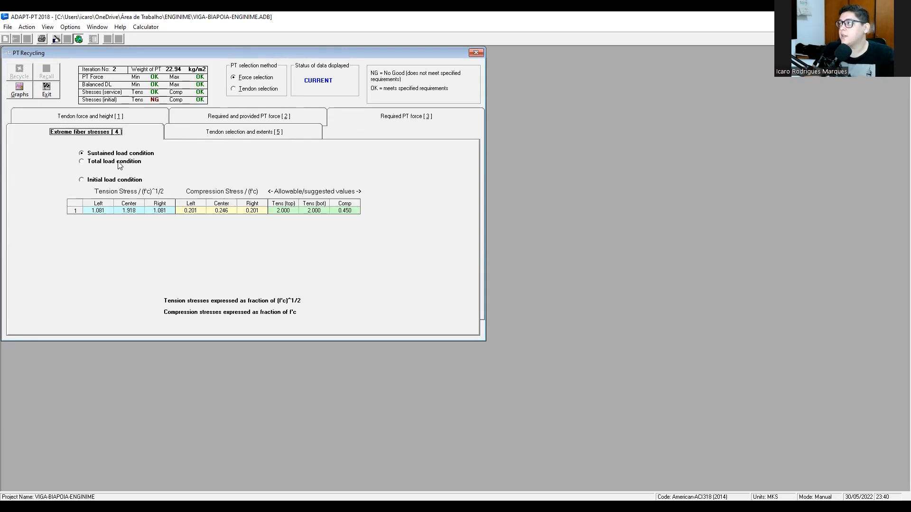
pyautogui.click(118, 162)
pyautogui.click(116, 180)
pyautogui.click(117, 153)
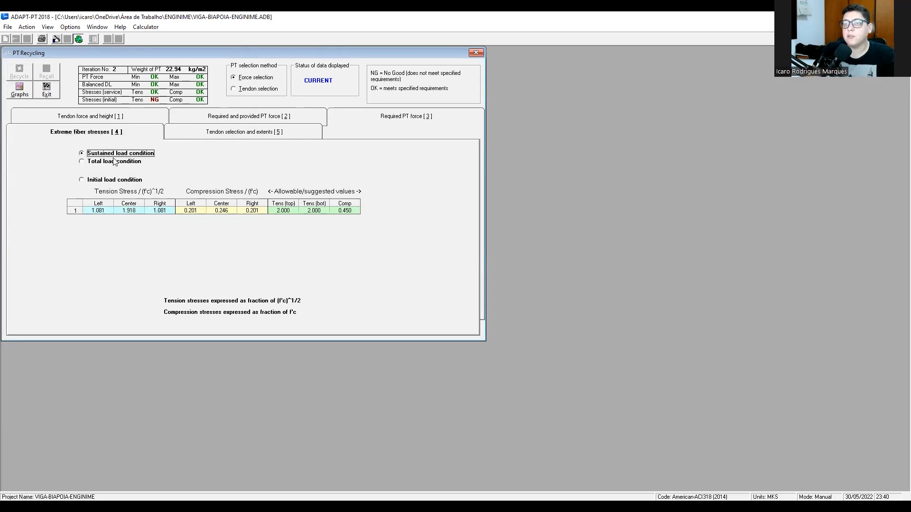
pyautogui.click(126, 162)
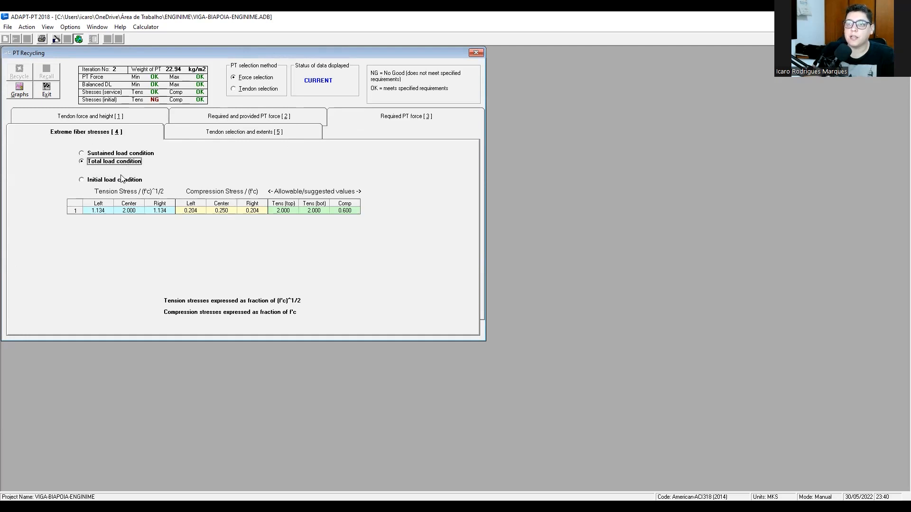
pyautogui.click(122, 180)
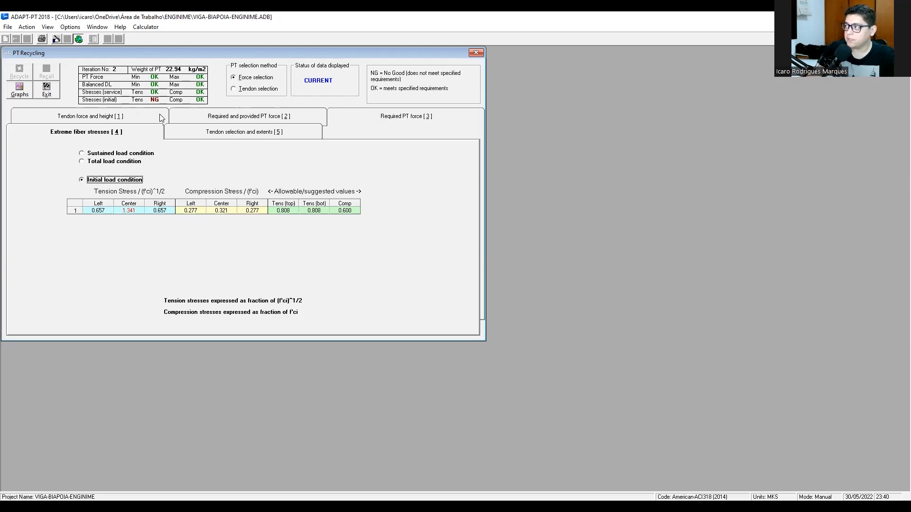
pyautogui.moveTo(131, 213); pyautogui.dragTo(146, 211)
pyautogui.click(124, 210)
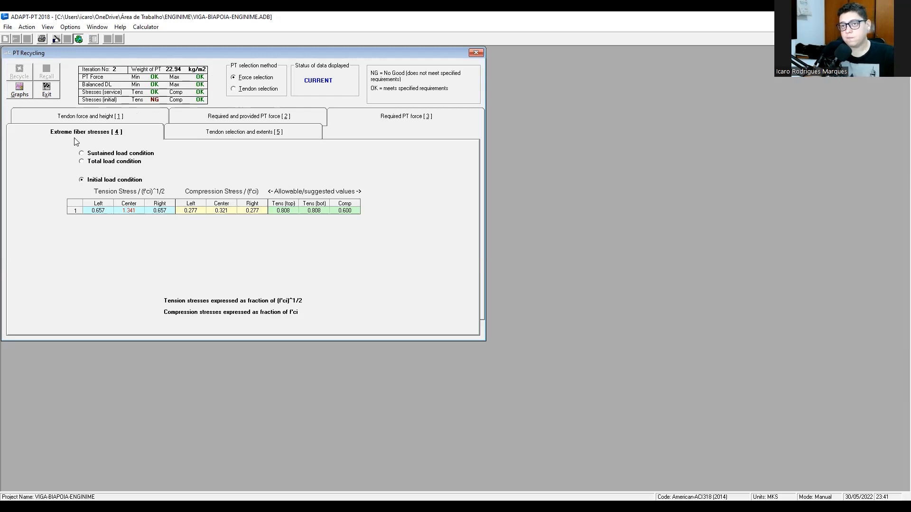
pyautogui.click(90, 182)
pyautogui.click(128, 209)
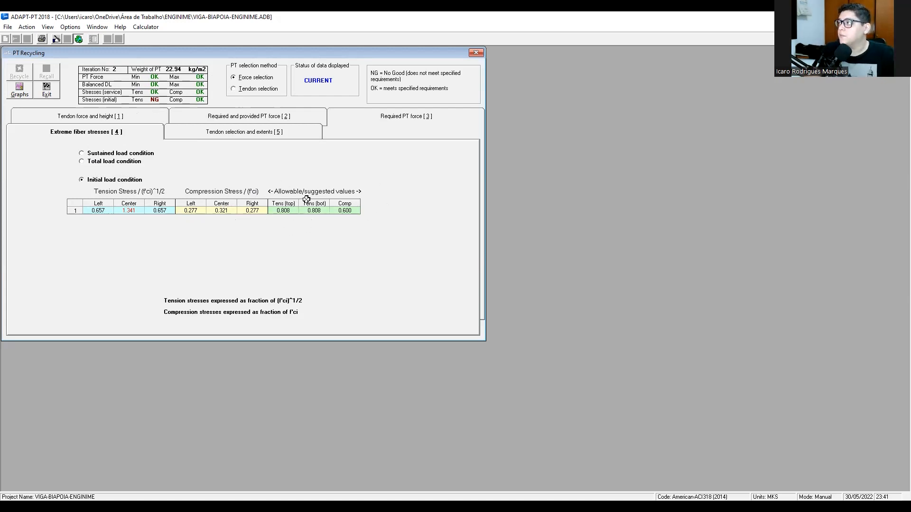
pyautogui.click(127, 162)
pyautogui.click(127, 154)
pyautogui.click(122, 162)
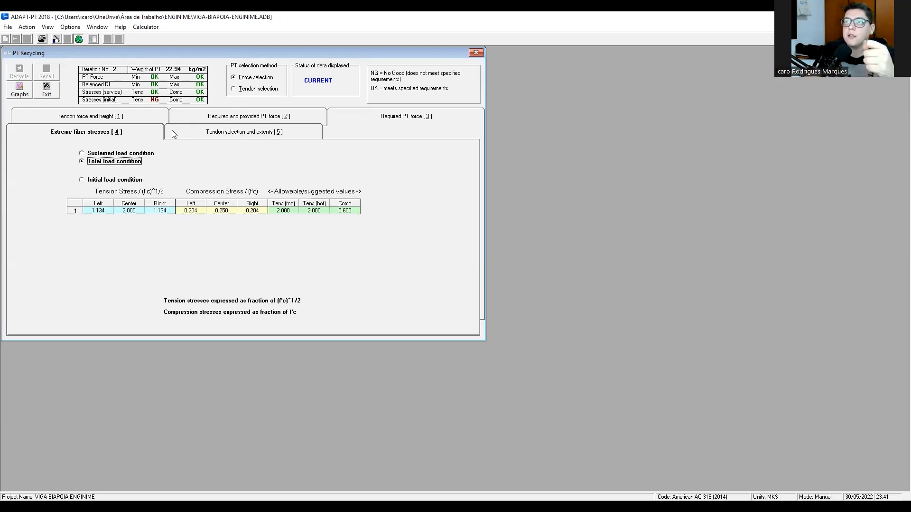
# - Change the left end of Tendon A from a stressing end to a fixed end in the tendon extents
pyautogui.click(201, 135)
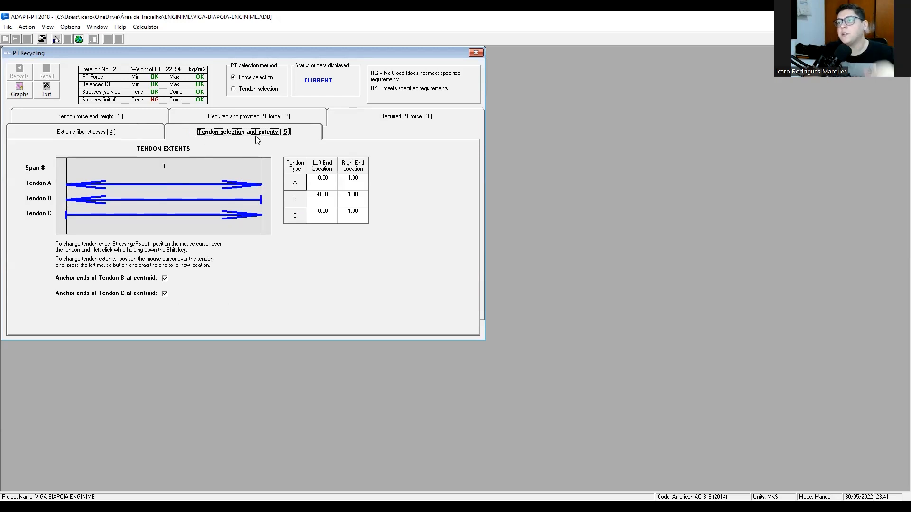
pyautogui.keyDown('shift'); pyautogui.click(70, 185); pyautogui.keyUp('shift')
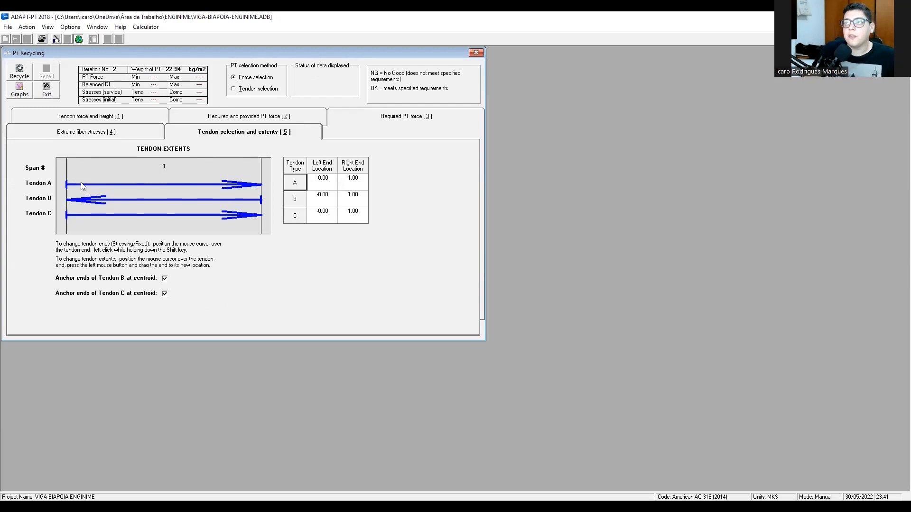
pyautogui.keyDown('shift'); pyautogui.click(71, 185); pyautogui.keyUp('shift')
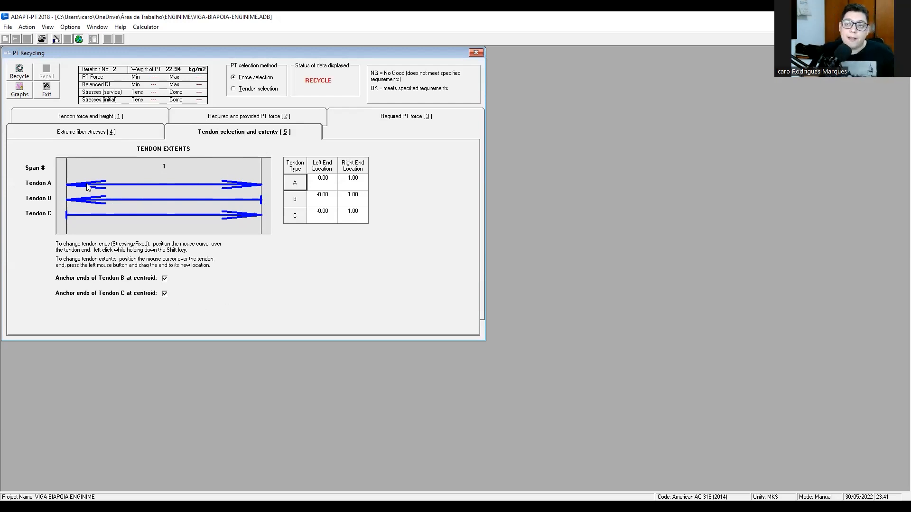
pyautogui.keyDown('shift'); pyautogui.click(69, 185); pyautogui.keyUp('shift')
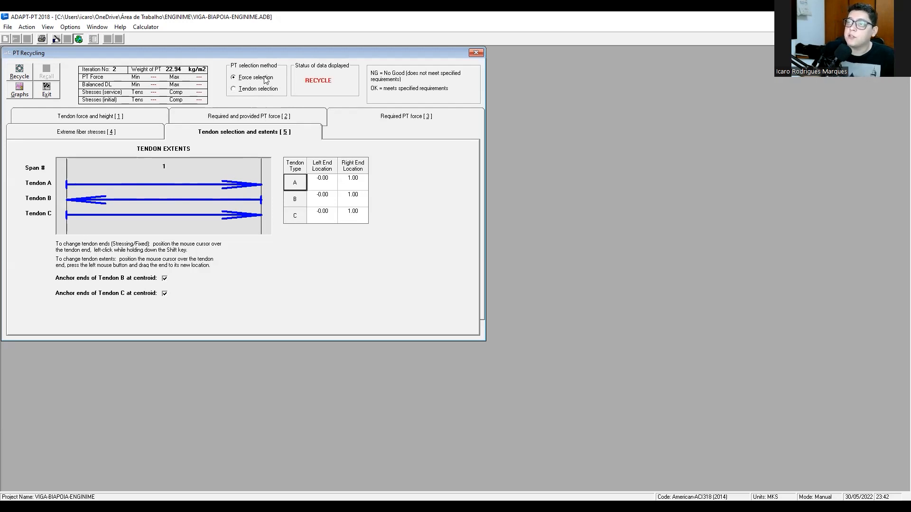
# - Switch the PT selection method to tendon selection and set Tendon A's selected number to 12
pyautogui.click(255, 90)
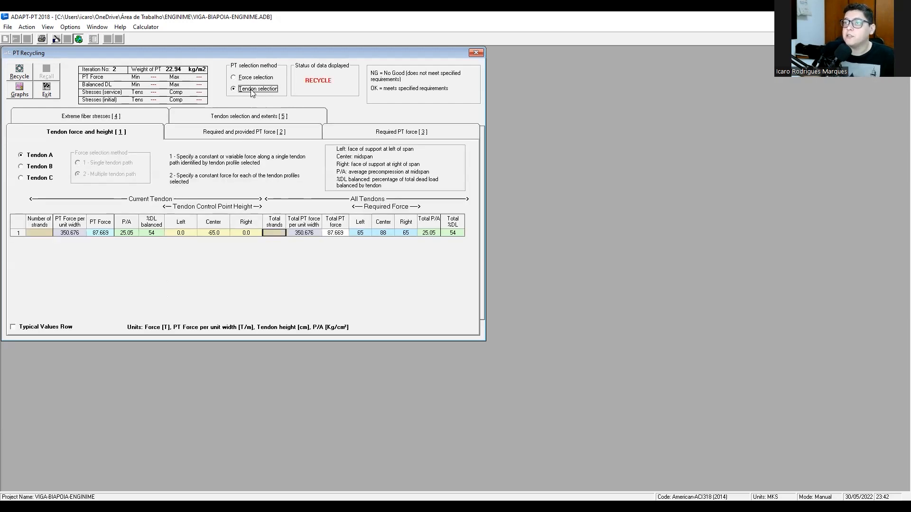
pyautogui.click(274, 233)
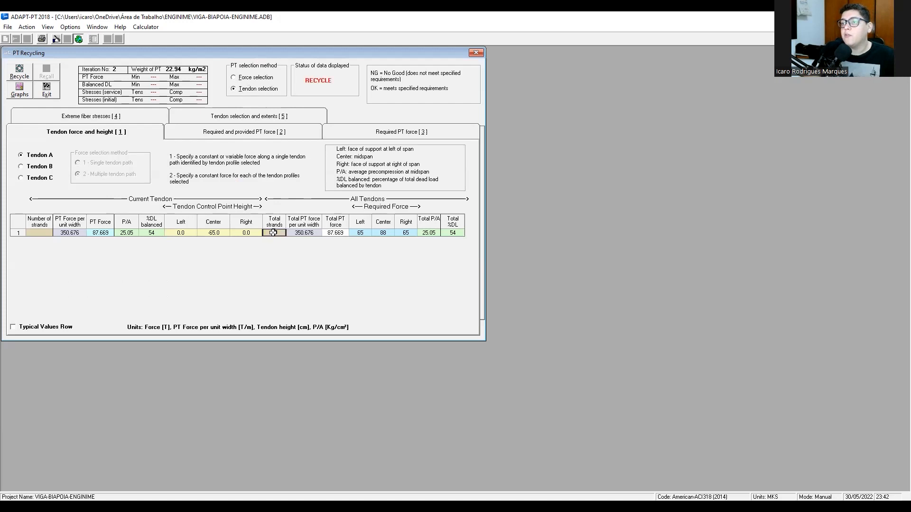
pyautogui.click(266, 118)
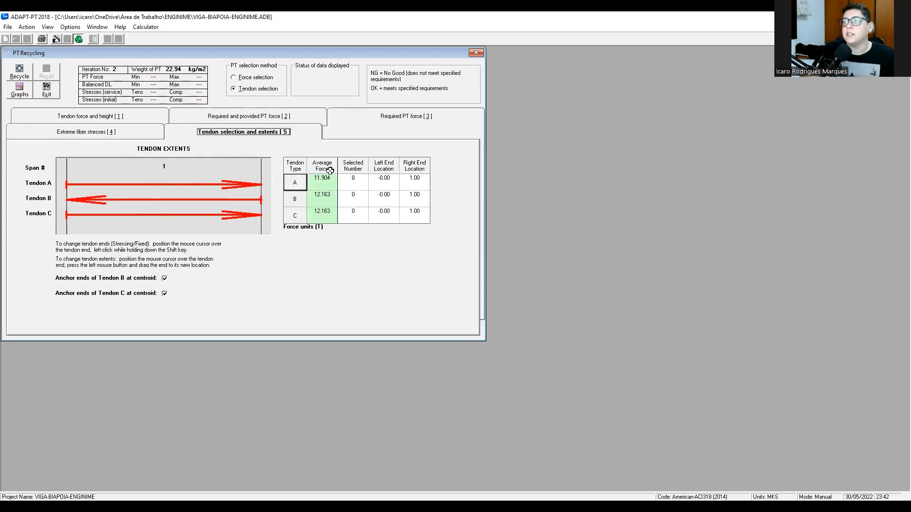
pyautogui.click(355, 180)
pyautogui.write('8')
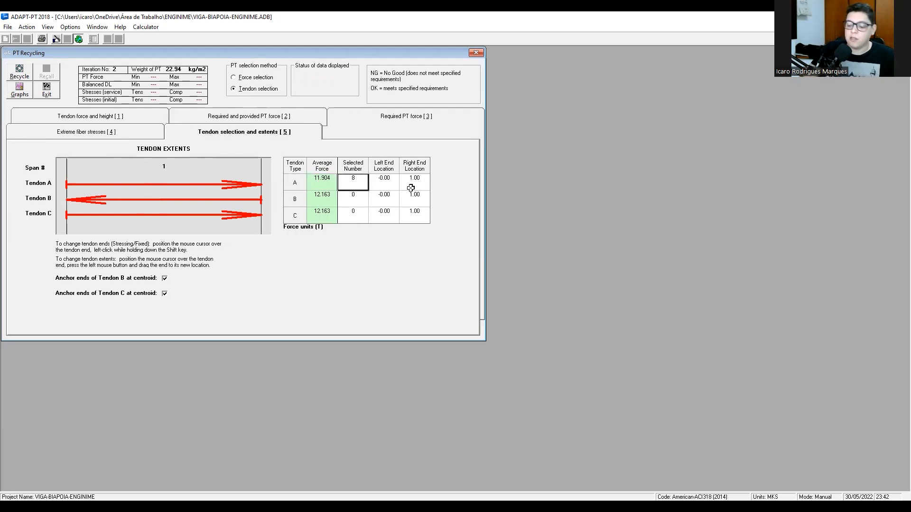
pyautogui.write('12')
pyautogui.press('Return')
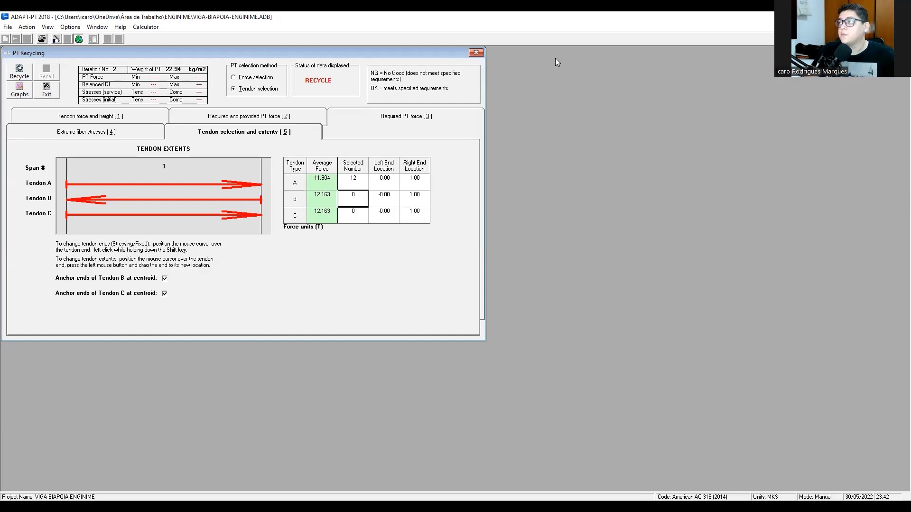
# - Switch to the lecture slides to review the prestressing method calculations, and recheck Tendon A's selected number
pyautogui.hotkey('alt', 'Tab')
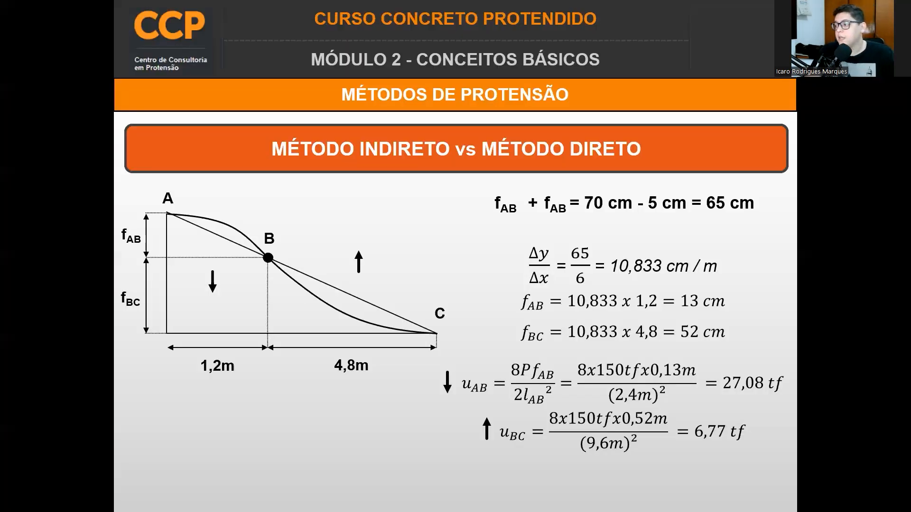
pyautogui.press('Right')
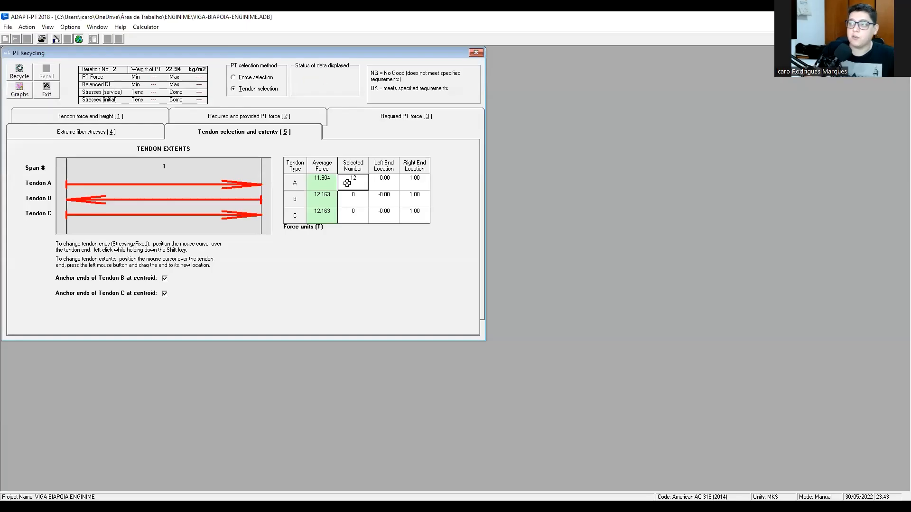
pyautogui.doubleClick(348, 183)
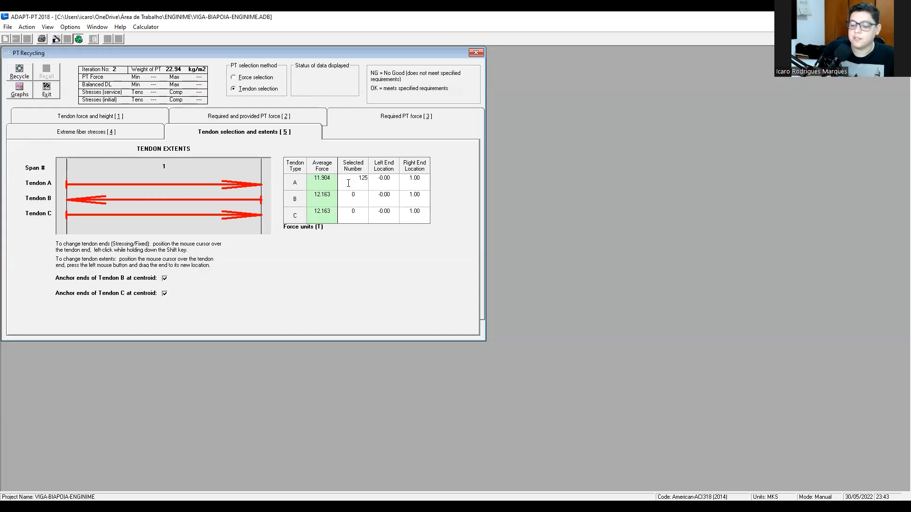
pyautogui.press('Return')
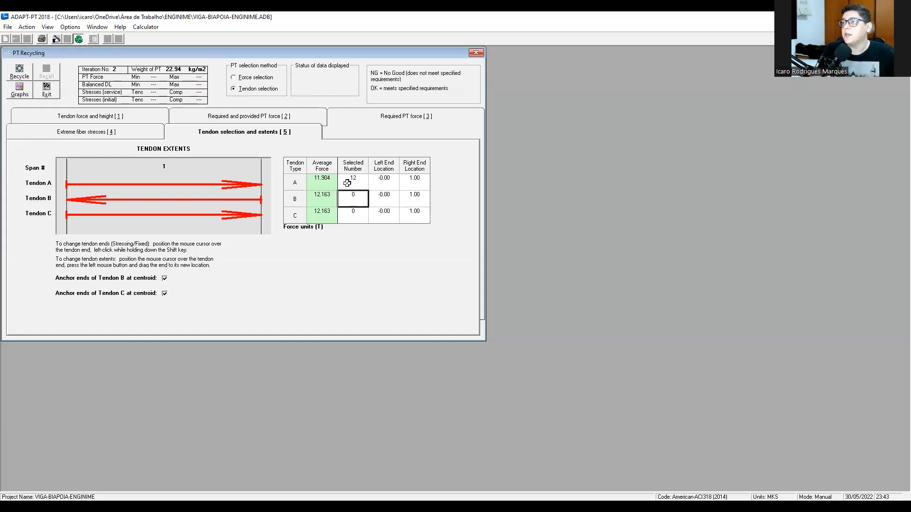
pyautogui.click(348, 183)
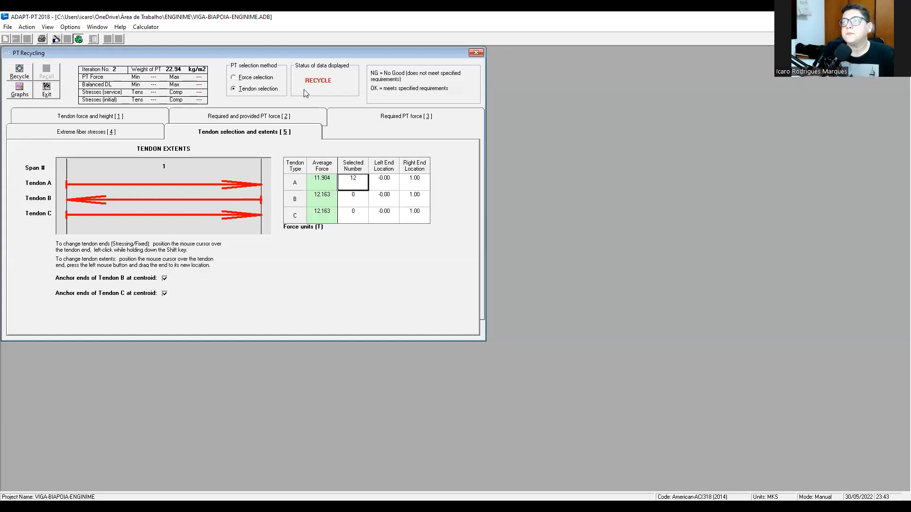
# - Recycle the design using the selected tendons
pyautogui.click(255, 91)
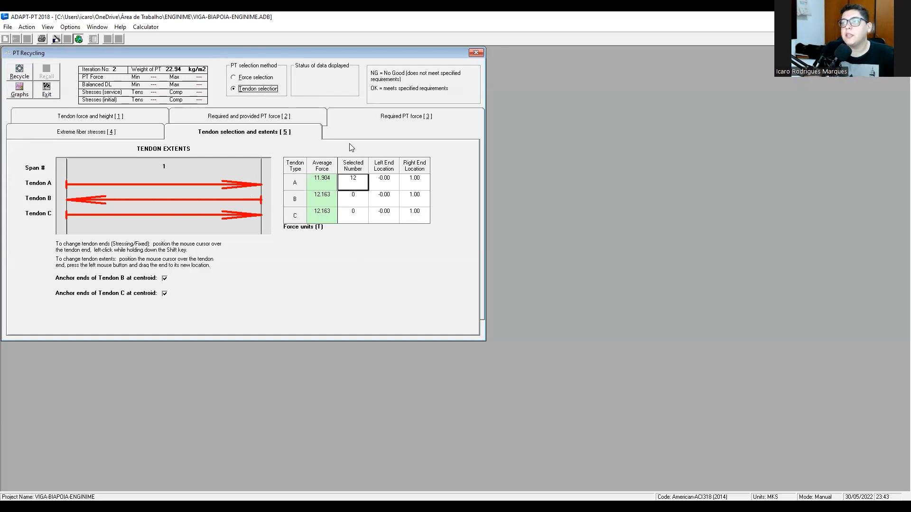
pyautogui.click(363, 119)
pyautogui.click(290, 117)
pyautogui.click(137, 126)
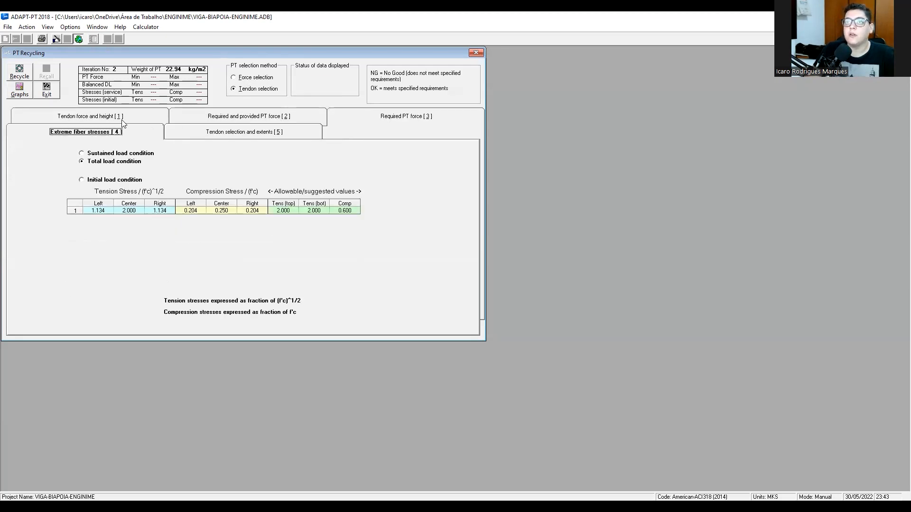
pyautogui.click(90, 116)
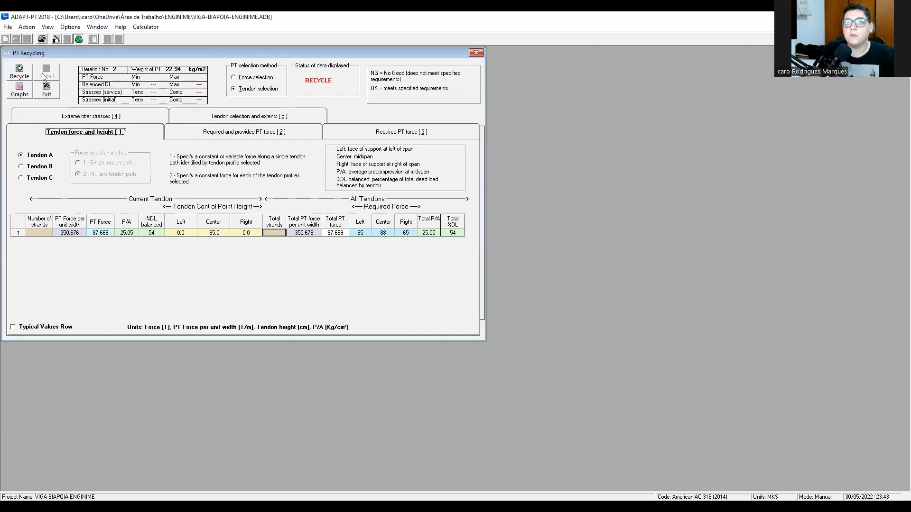
pyautogui.click(17, 71)
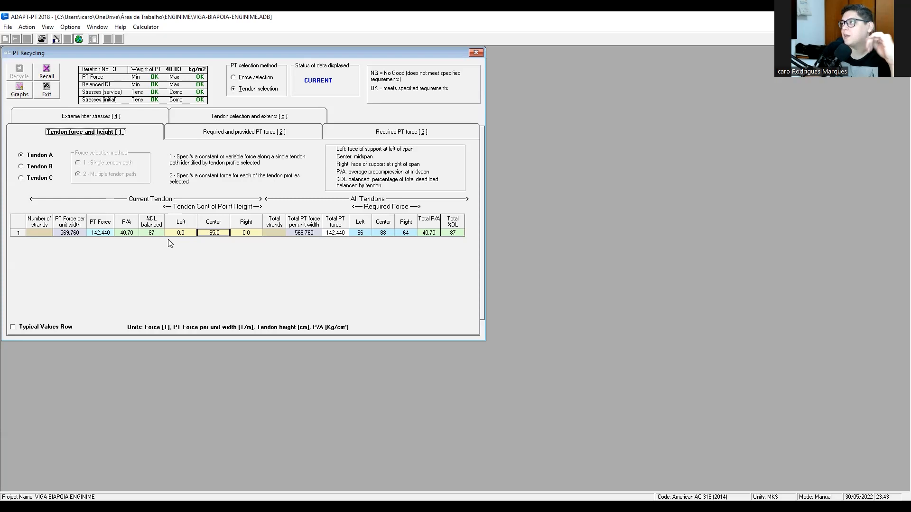
# - Examine the recycled P/A and total PT force of the tendons
pyautogui.click(128, 233)
pyautogui.click(334, 233)
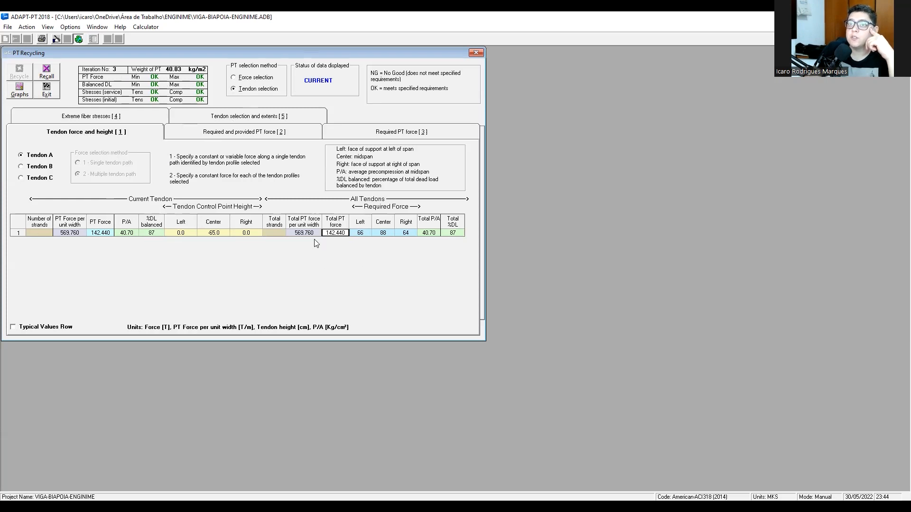
pyautogui.click(160, 133)
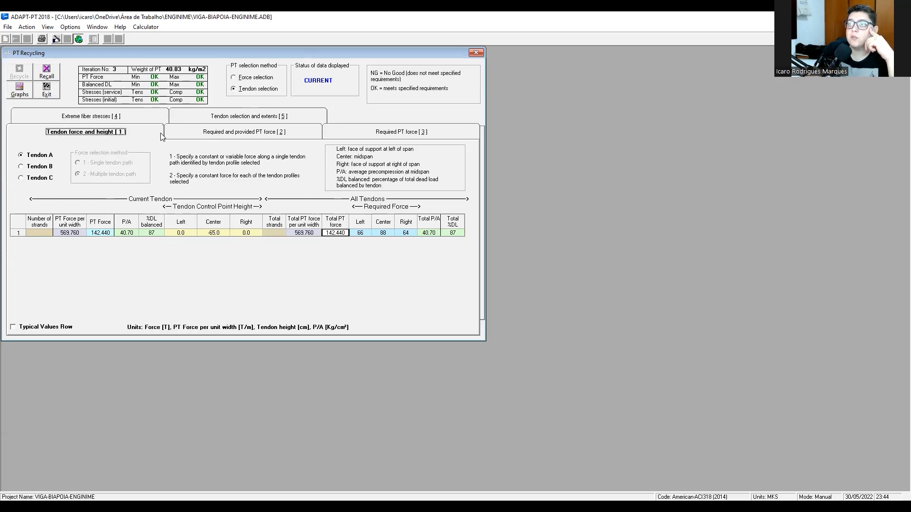
# - Examine the recycled tendon force and height results, and compare the required and provided PT forces along the span
pyautogui.click(221, 135)
pyautogui.click(355, 135)
pyautogui.click(281, 120)
pyautogui.click(138, 118)
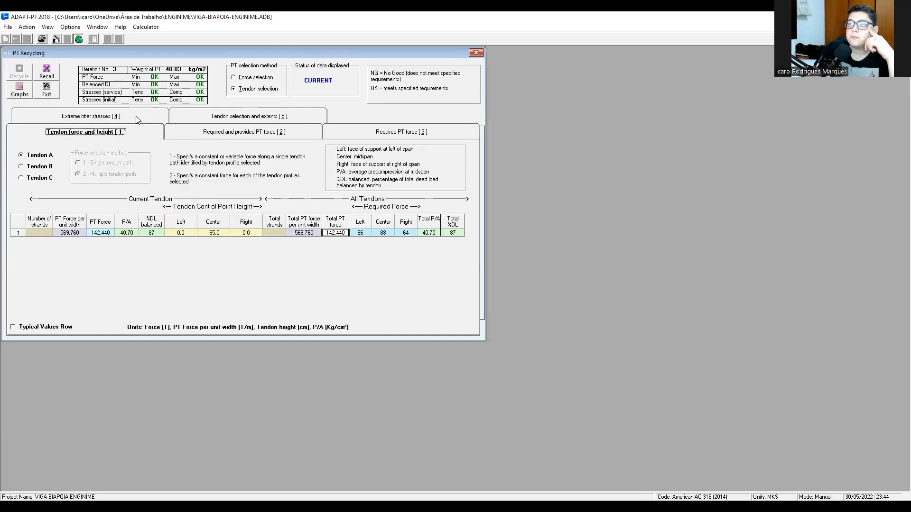
pyautogui.click(114, 117)
pyautogui.click(234, 117)
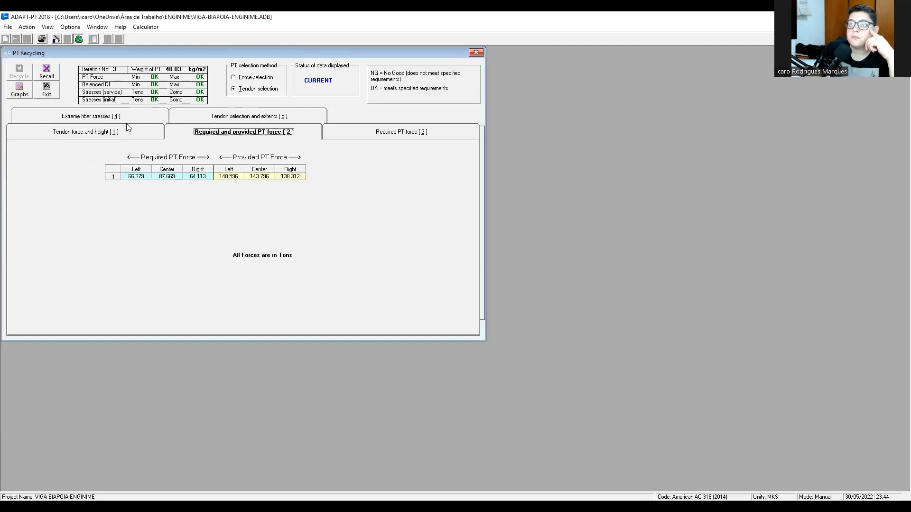
pyautogui.click(125, 125)
pyautogui.click(123, 119)
pyautogui.click(257, 119)
pyautogui.click(372, 134)
pyautogui.click(298, 116)
pyautogui.click(163, 116)
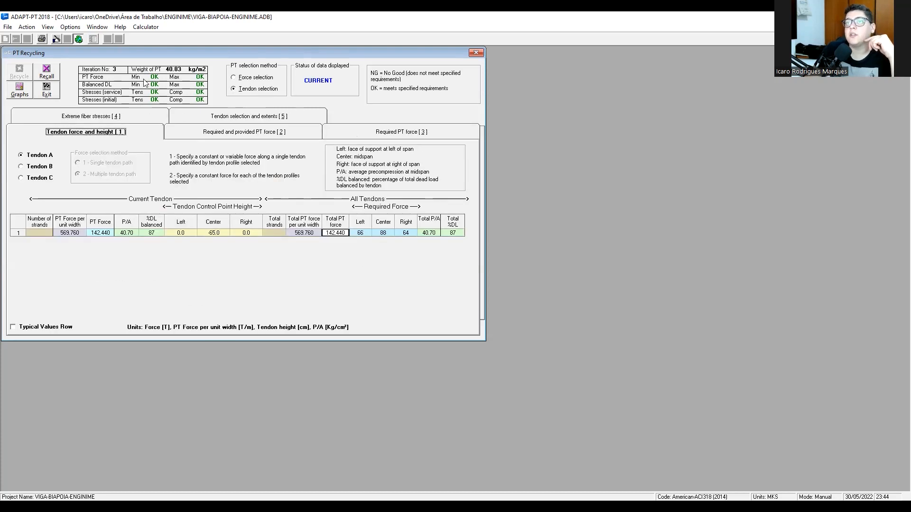
pyautogui.click(226, 132)
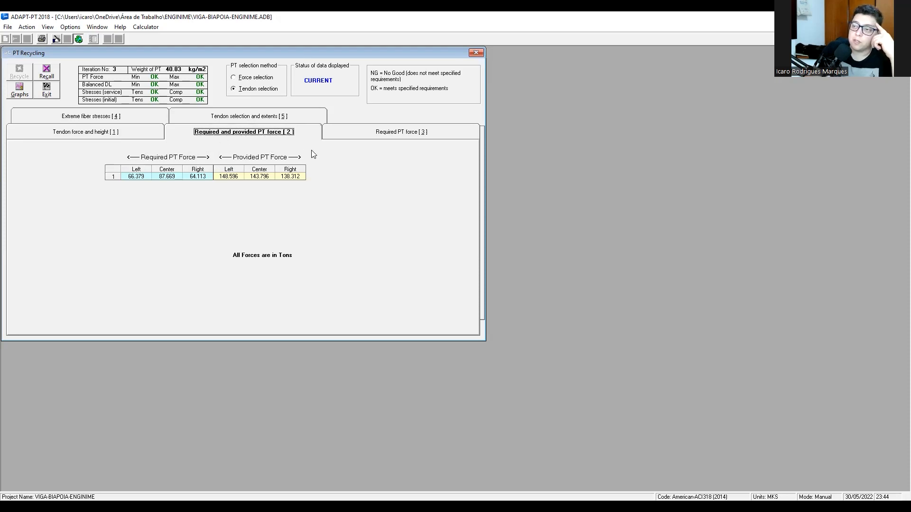
pyautogui.click(372, 135)
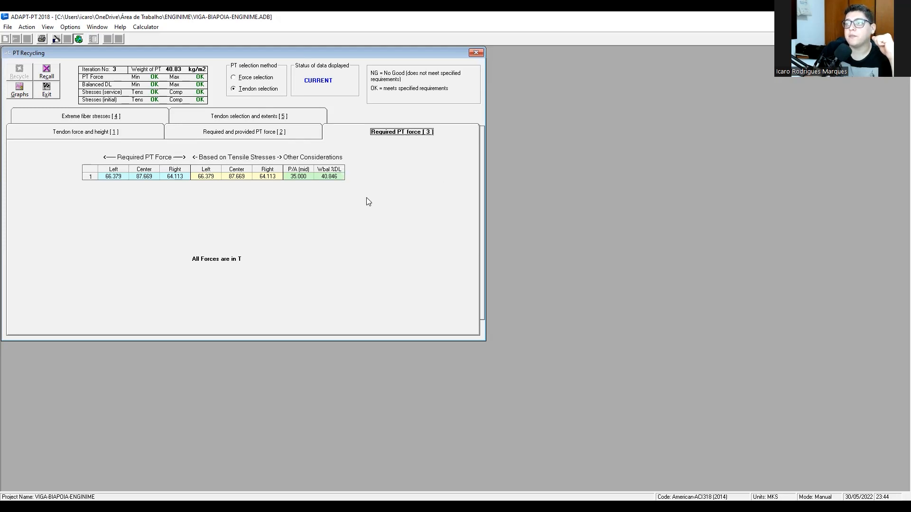
# - Examine the extreme fiber stresses for the sustained, total and initial load conditions
pyautogui.click(130, 114)
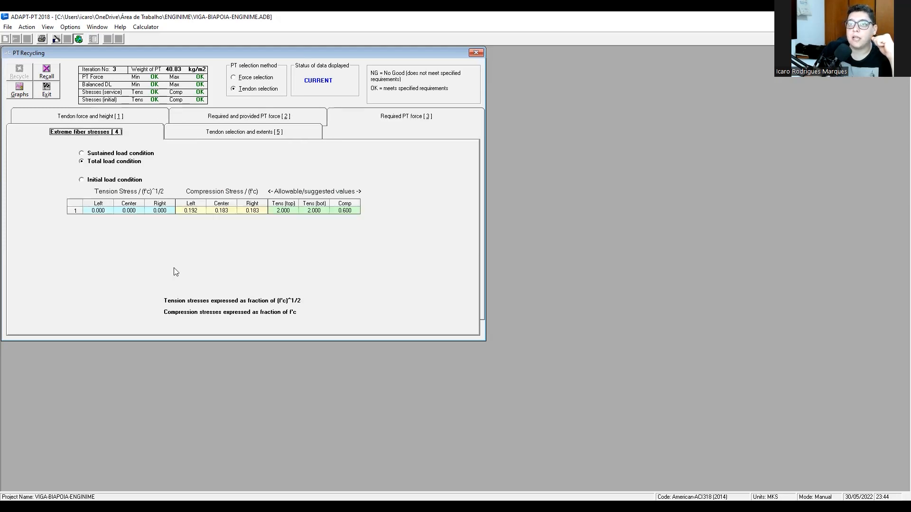
pyautogui.click(98, 154)
pyautogui.click(97, 162)
pyautogui.click(96, 180)
pyautogui.click(115, 162)
pyautogui.click(116, 153)
# - Recheck the required and provided PT forces, and exit PT recycling to open the detailed result graphs
pyautogui.click(240, 114)
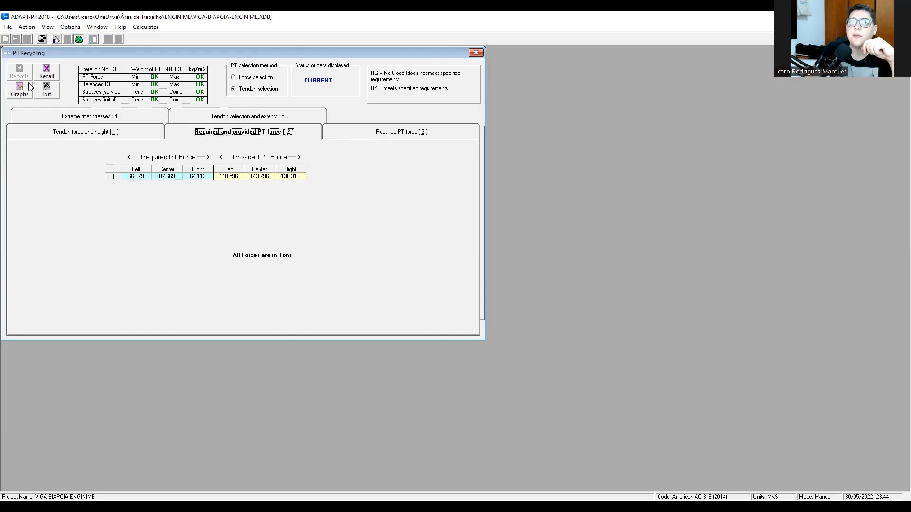
pyautogui.click(46, 92)
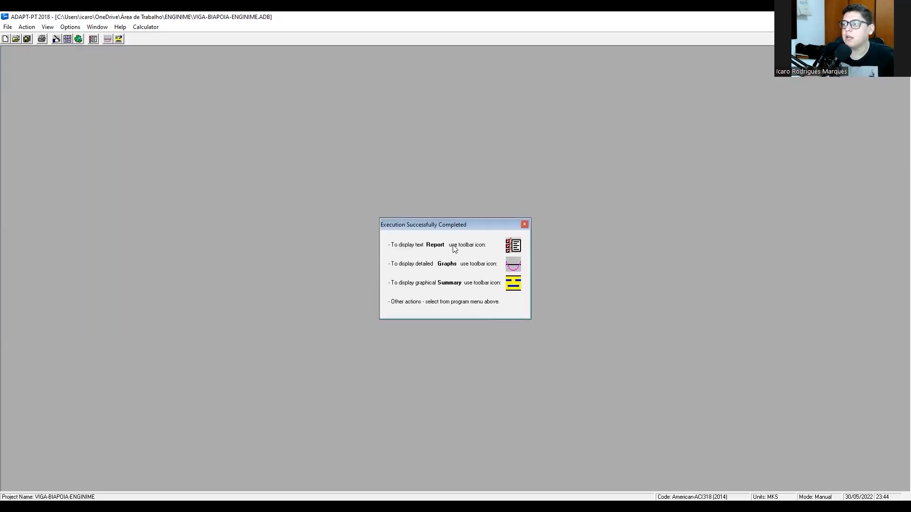
pyautogui.click(107, 39)
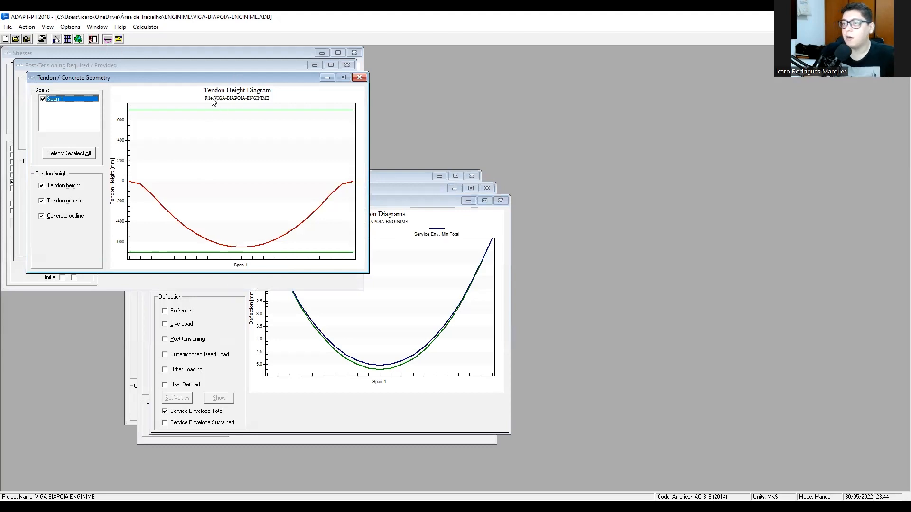
# - Review the tendon height, required and provided post-tensioning, and sustained stress diagrams of Span 1, closing each one
pyautogui.moveTo(219, 83); pyautogui.dragTo(381, 112)
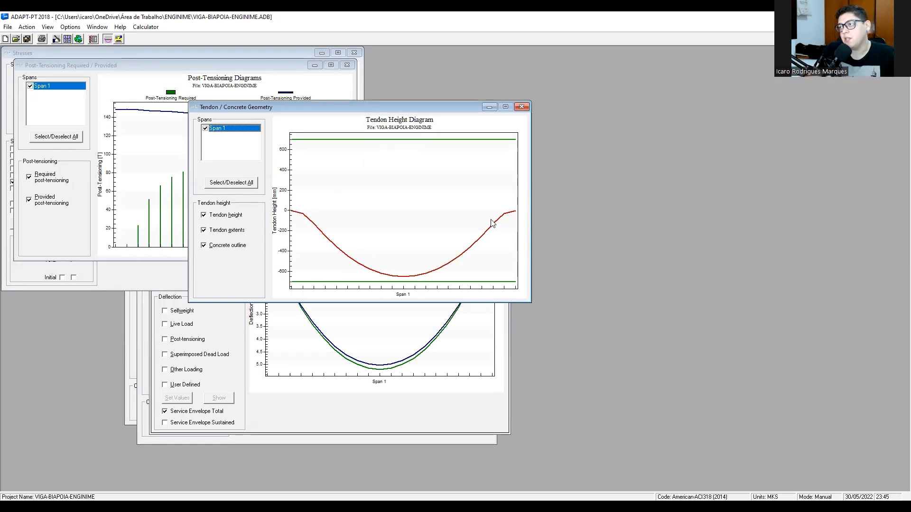
pyautogui.click(522, 106)
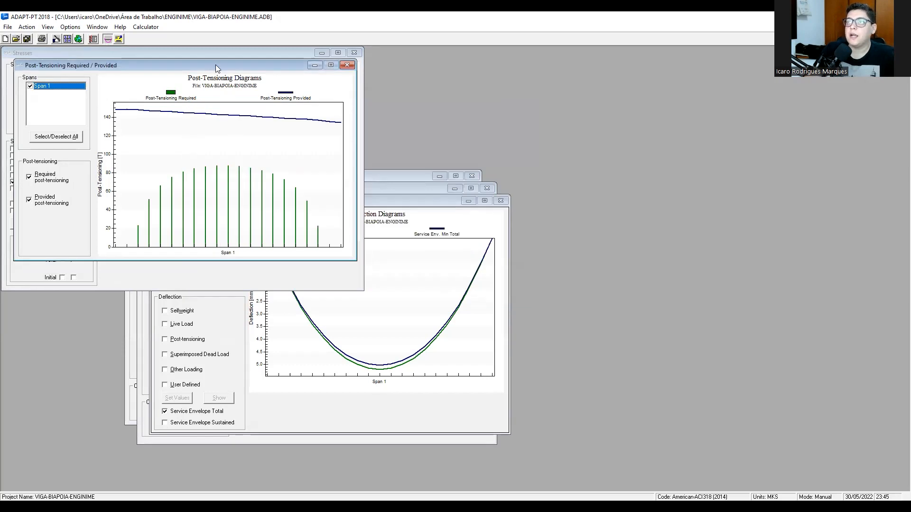
pyautogui.moveTo(216, 67); pyautogui.dragTo(378, 76)
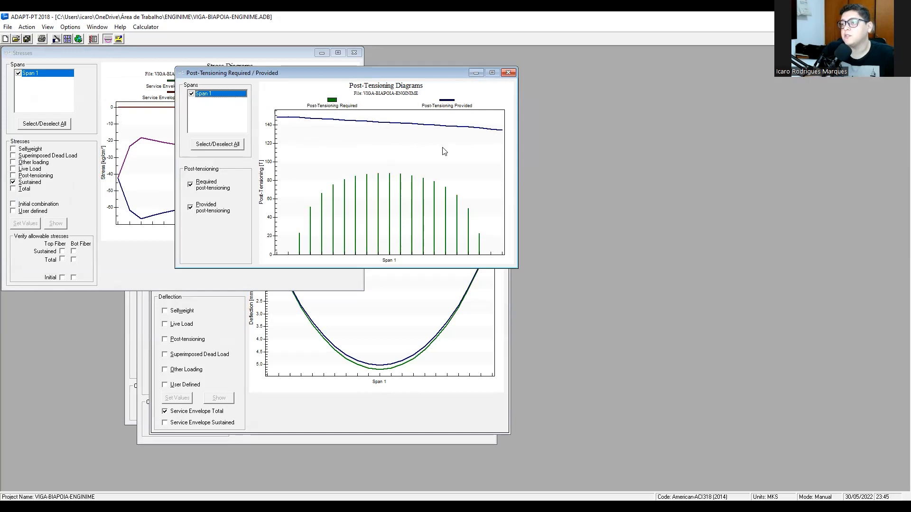
pyautogui.click(508, 73)
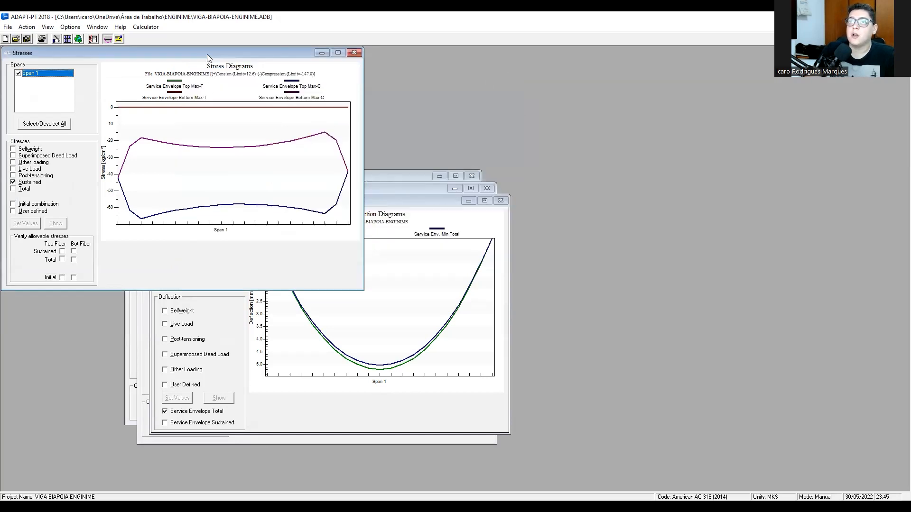
pyautogui.moveTo(207, 57); pyautogui.dragTo(373, 74)
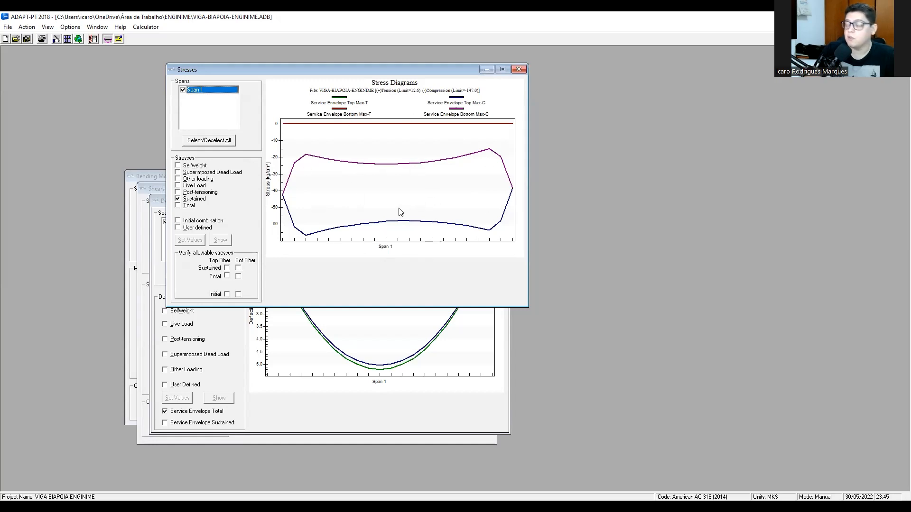
pyautogui.click(519, 70)
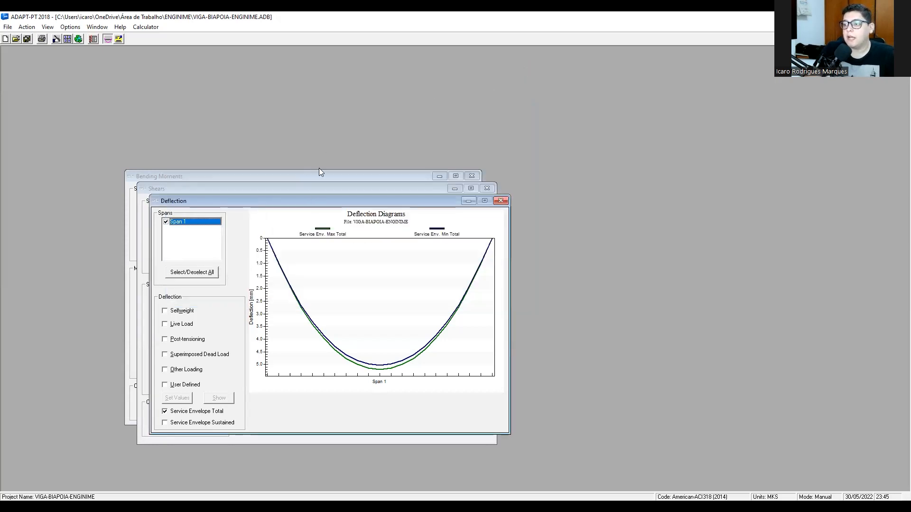
# - Inspect the deflection diagram, toggling the self-weight, live load and superimposed dead load curves, and close it
pyautogui.moveTo(324, 201); pyautogui.dragTo(322, 98)
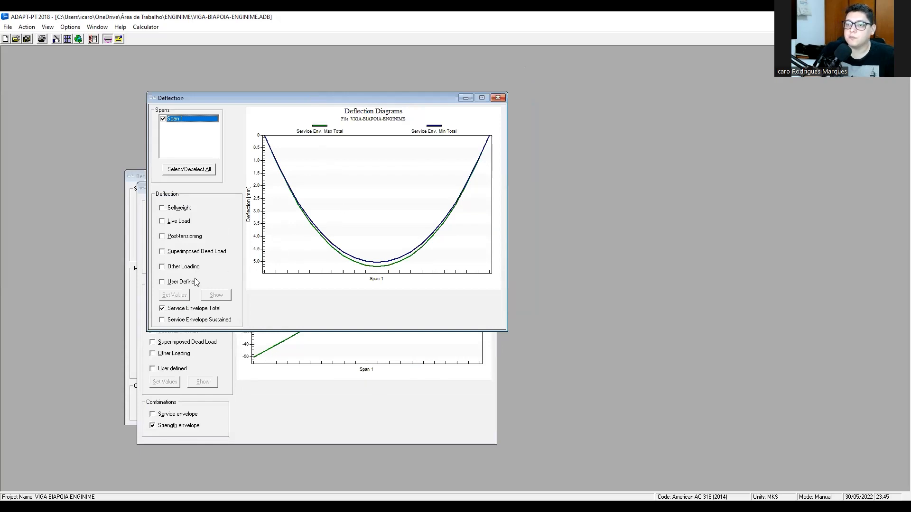
pyautogui.click(169, 212)
pyautogui.click(170, 221)
pyautogui.click(171, 209)
pyautogui.click(172, 221)
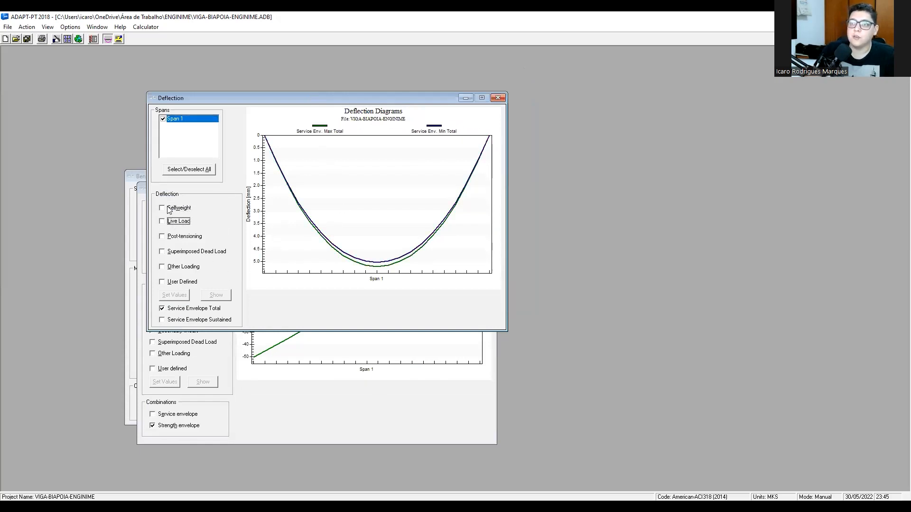
pyautogui.click(182, 254)
pyautogui.click(182, 255)
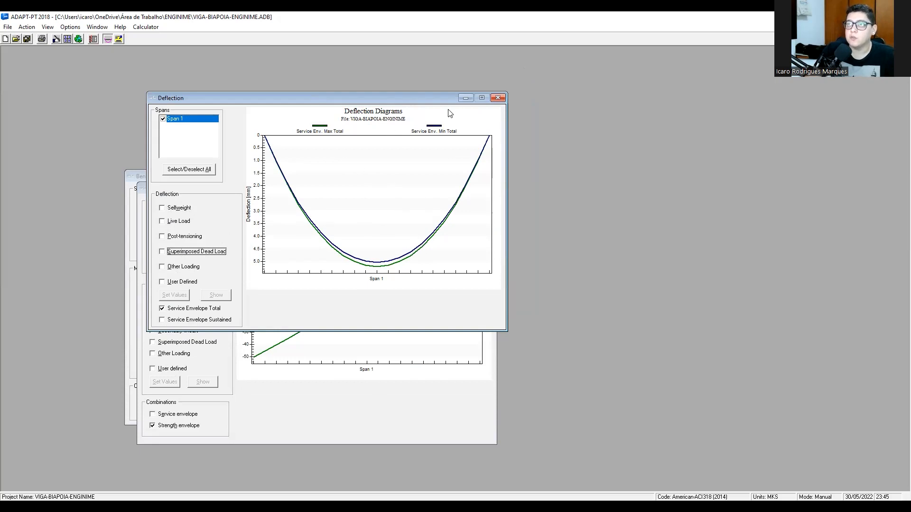
pyautogui.click(497, 98)
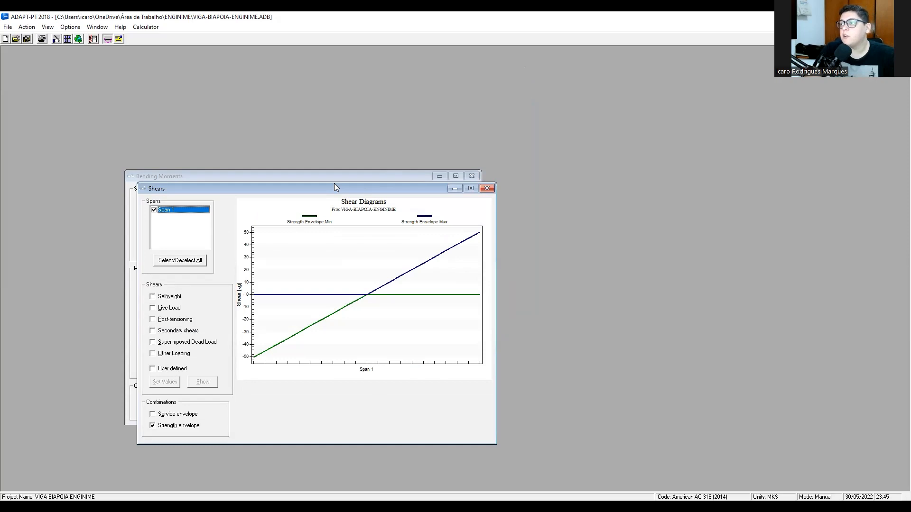
# - Arrange the bending moment and shear diagrams side by side, and add the post-tensioning curve to the shear diagram
pyautogui.moveTo(334, 184); pyautogui.dragTo(681, 176)
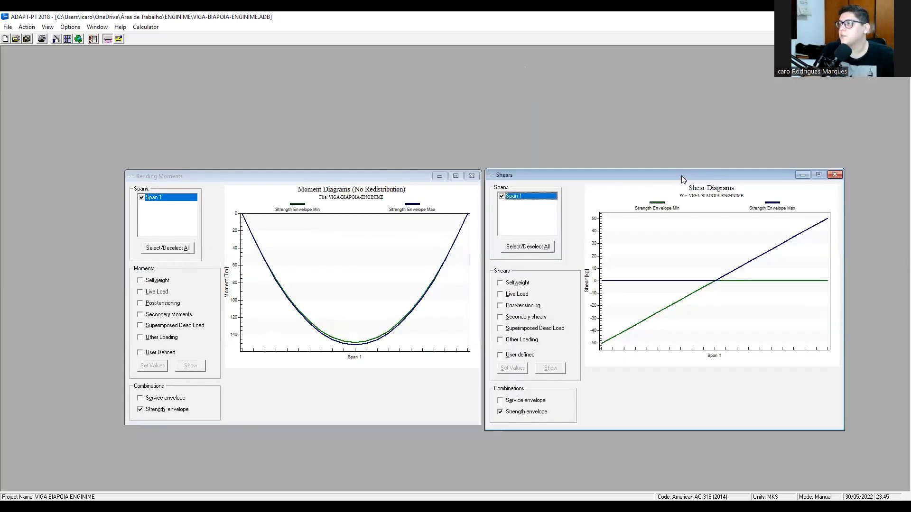
pyautogui.moveTo(326, 178); pyautogui.dragTo(261, 76)
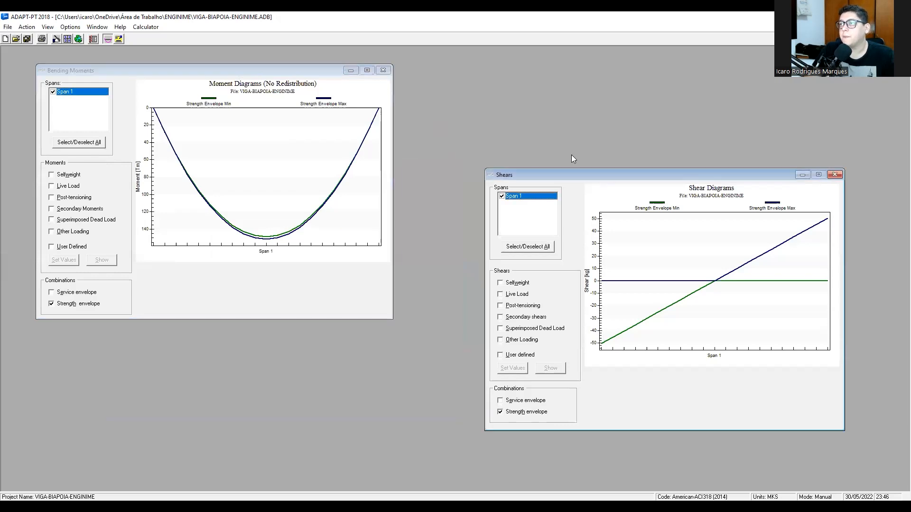
pyautogui.moveTo(583, 174); pyautogui.dragTo(495, 71)
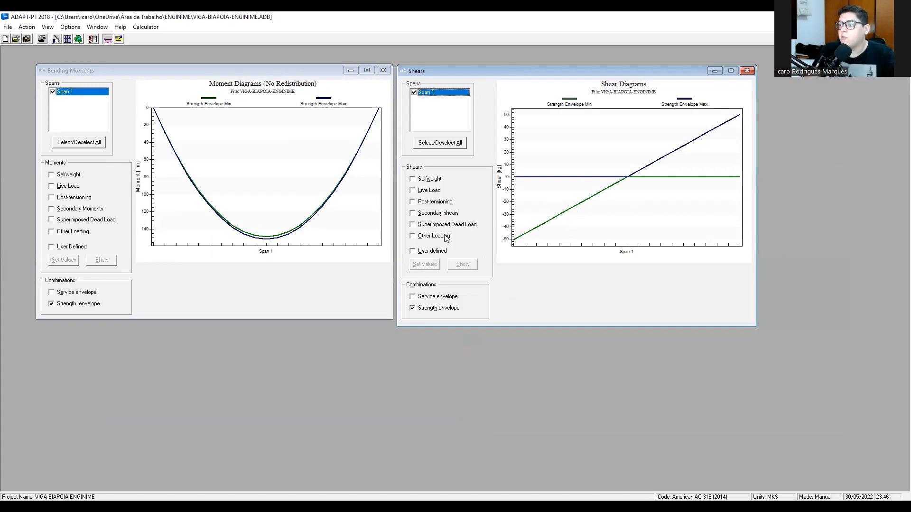
pyautogui.click(413, 203)
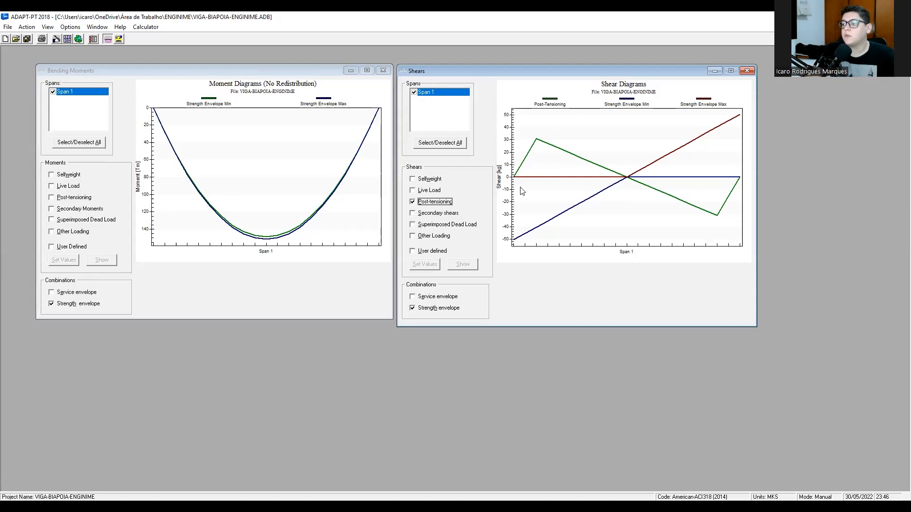
# - Switch to the lecture slides to compare the post-tensioning shear with the equivalent load balance of the beam
pyautogui.hotkey('alt', 'Tab')
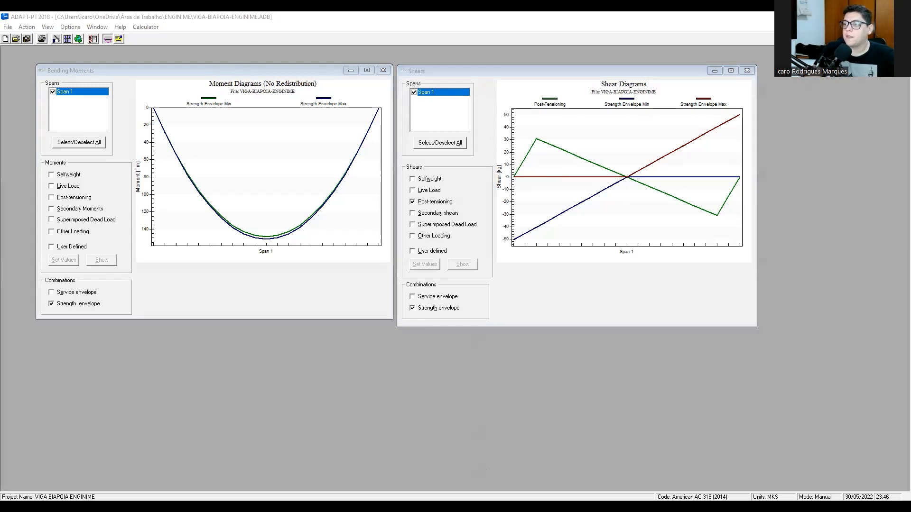
pyautogui.hotkey('alt', 'Tab')
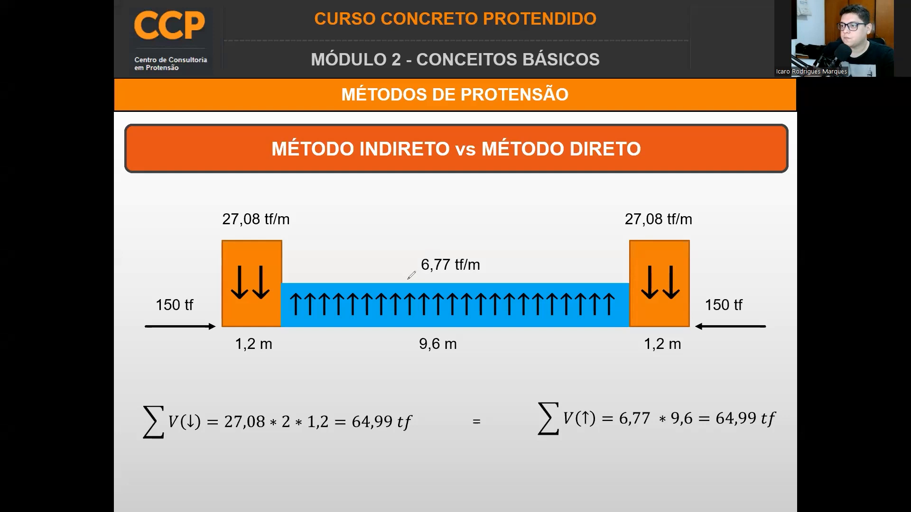
pyautogui.press('Right')
pyautogui.press('Right')
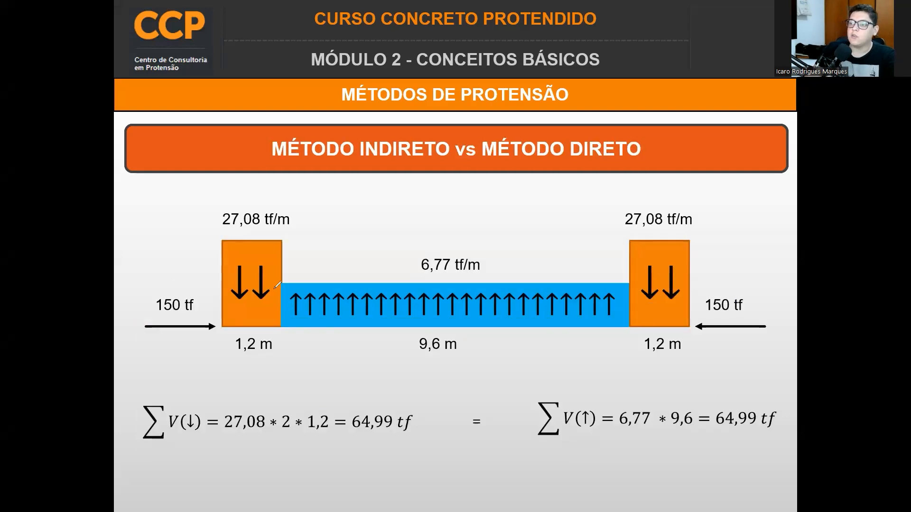
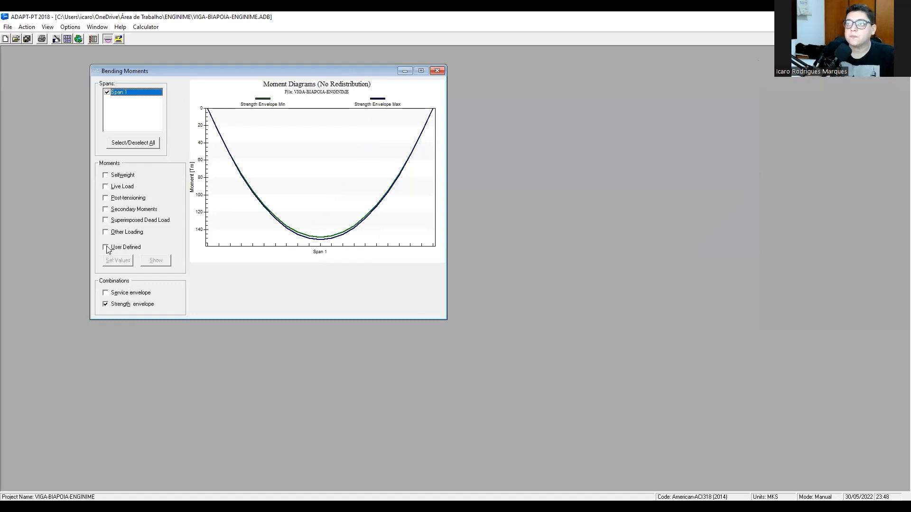
# - Add the post-tensioning curve to the bending moment diagram and read off values at points along the curves
pyautogui.click(108, 198)
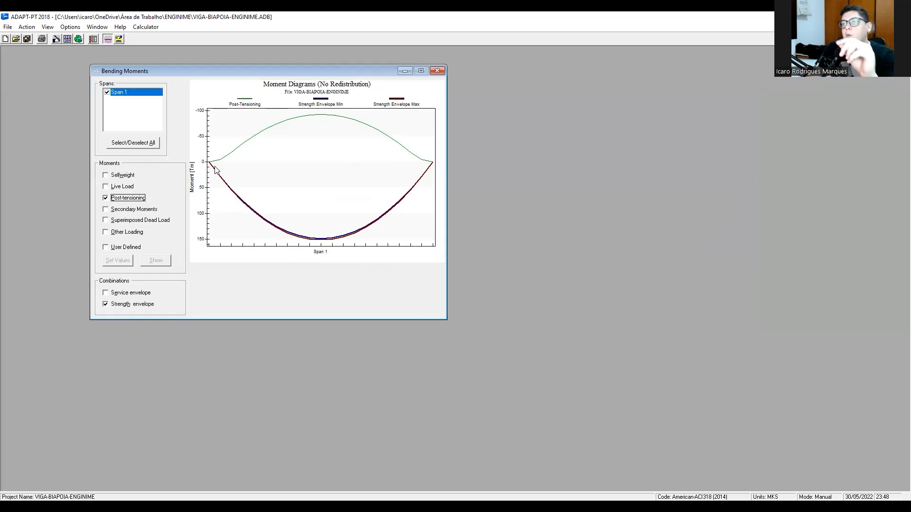
pyautogui.click(247, 143)
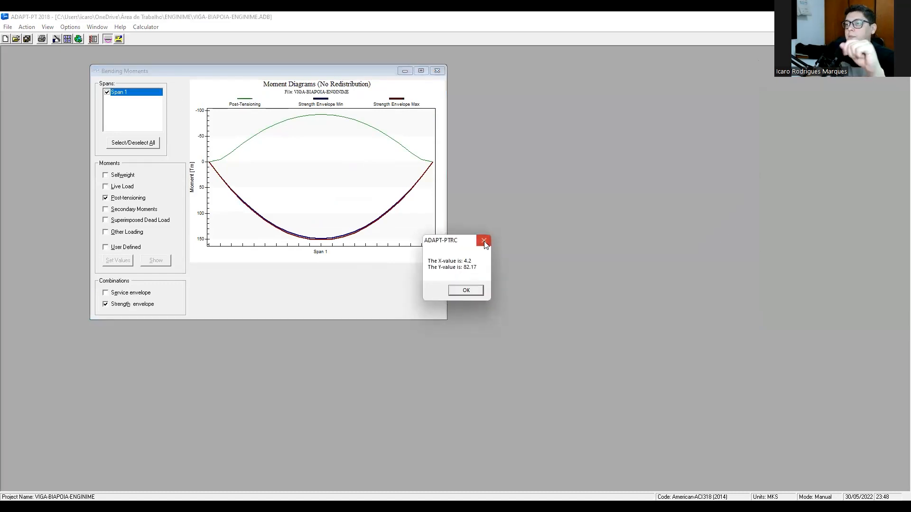
pyautogui.click(483, 242)
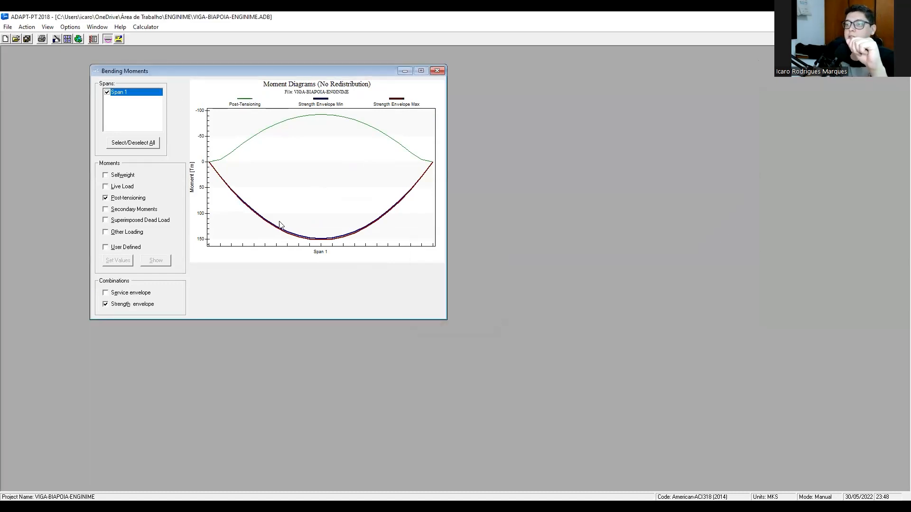
pyautogui.click(288, 123)
pyautogui.click(484, 241)
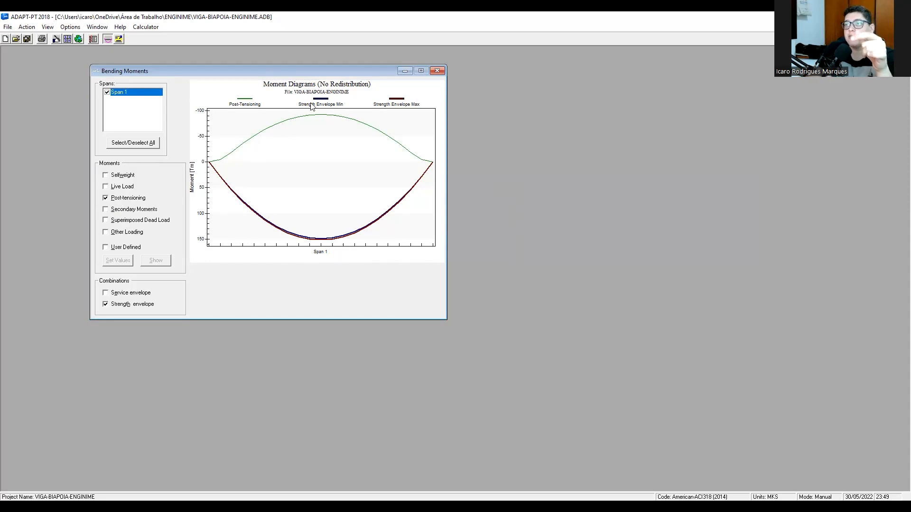
# - Clear the plotted moments by toggling the user-defined combination, and plot the superimposed dead load, live load and post-tensioning moments
pyautogui.click(107, 247)
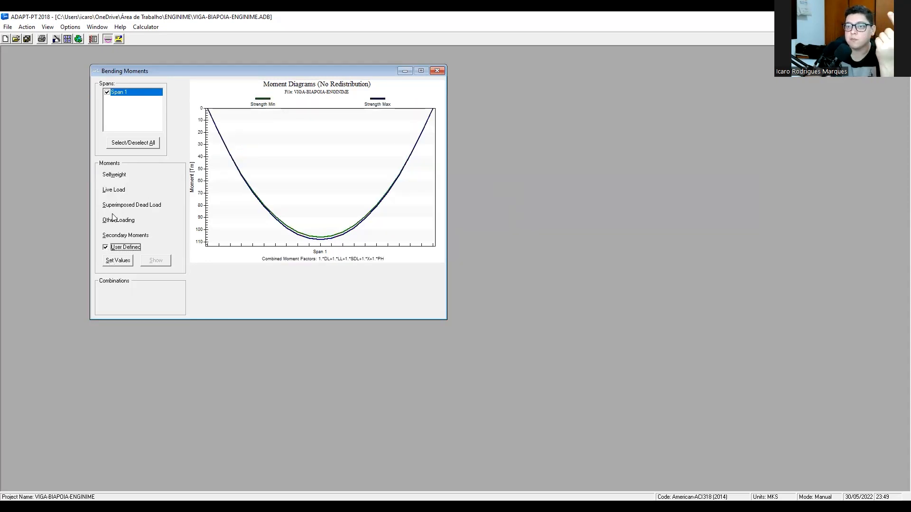
pyautogui.click(113, 250)
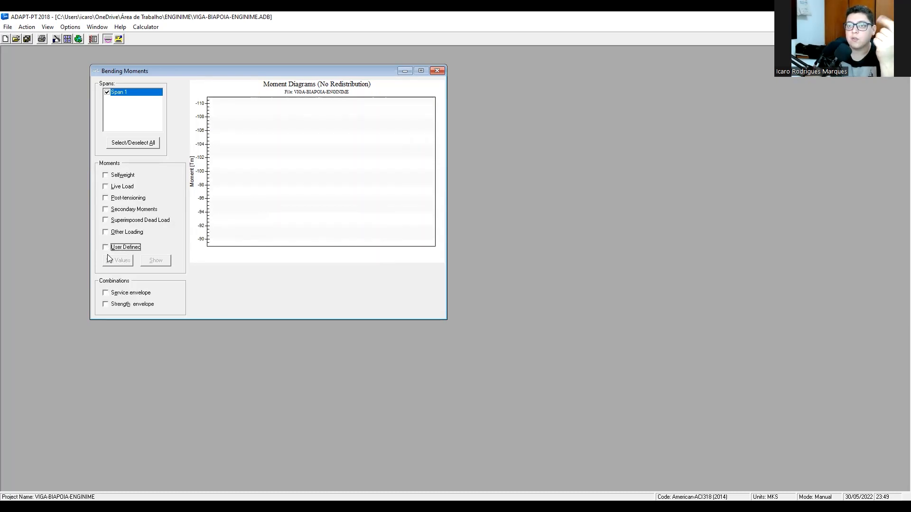
pyautogui.click(106, 221)
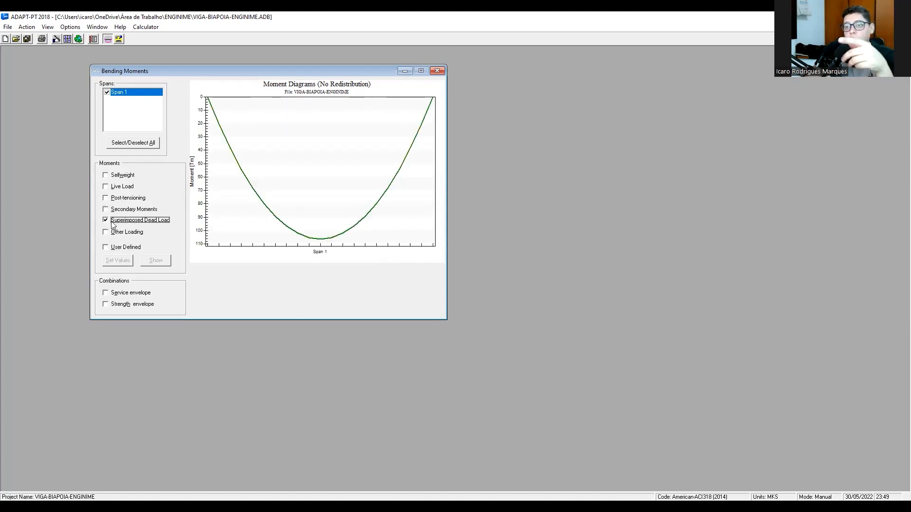
pyautogui.click(106, 188)
pyautogui.click(106, 198)
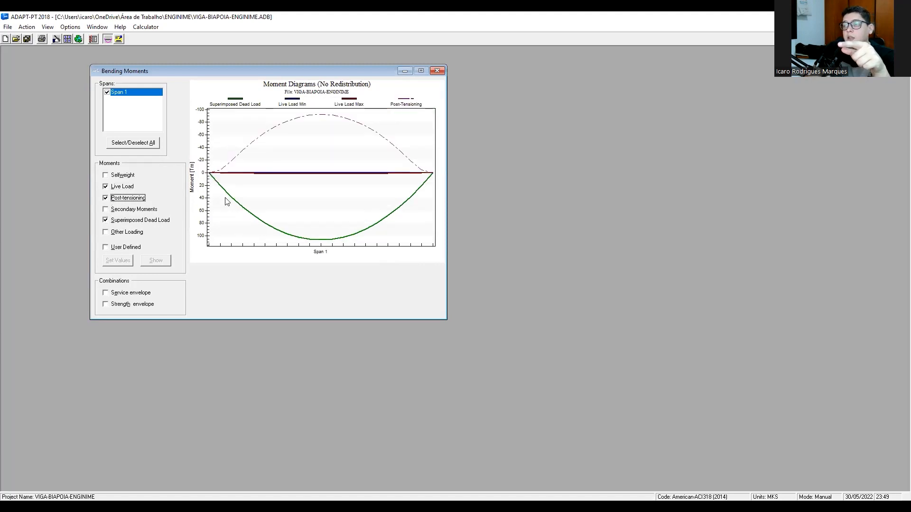
# - Remove the live load curve from the bending moment diagram, leaving superimposed dead load and post-tensioning, and close the diagram
pyautogui.click(114, 187)
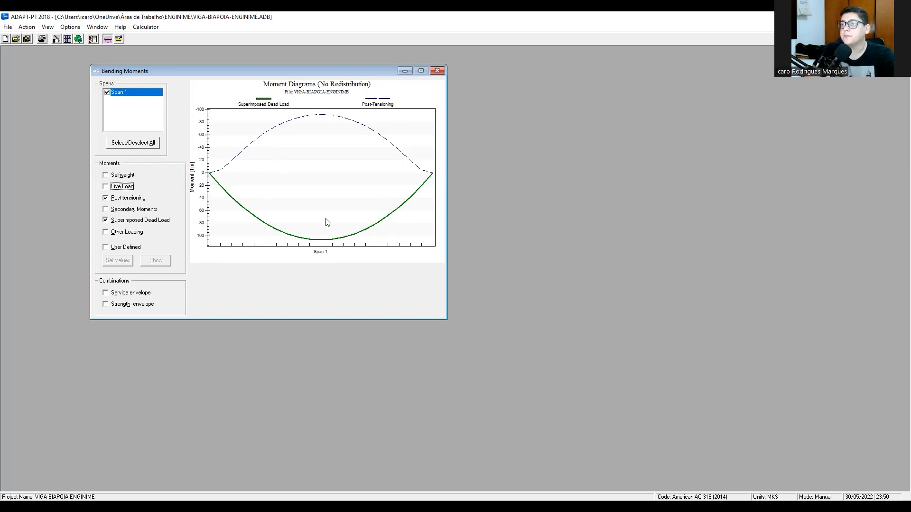
pyautogui.click(438, 71)
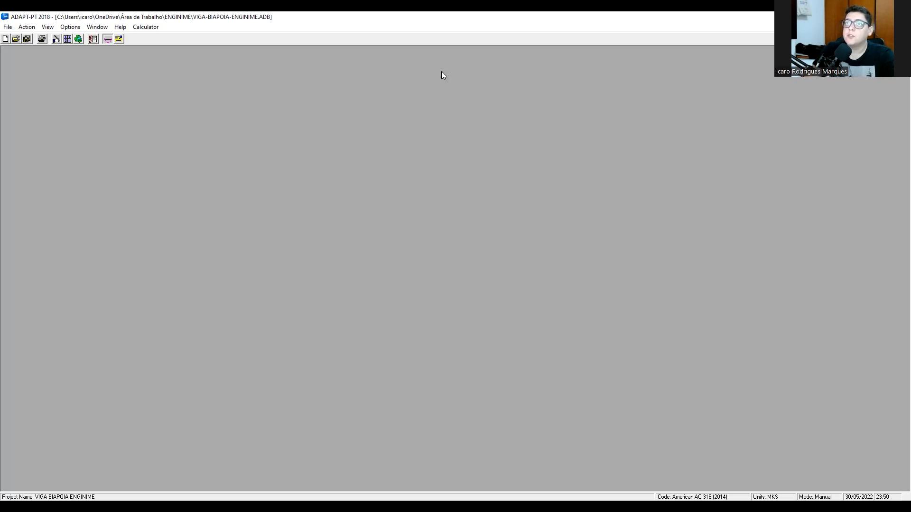
# - Switch to the beam's report RELATOIO VIGA BIAPOIADA in Word and highlight the Input Geometry heading
pyautogui.click(94, 41)
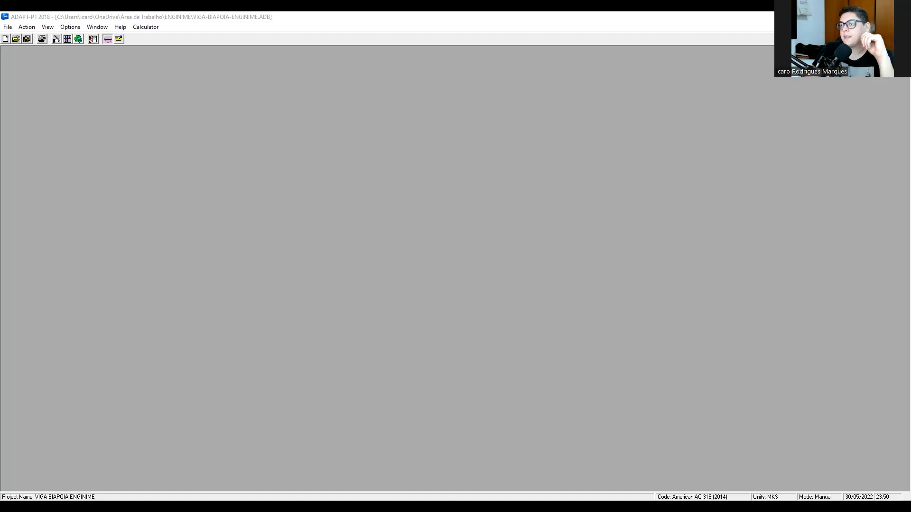
pyautogui.hotkey('alt', 'Tab')
pyautogui.scroll(-4, 405, 225)
pyautogui.scroll(4, 281, 224)
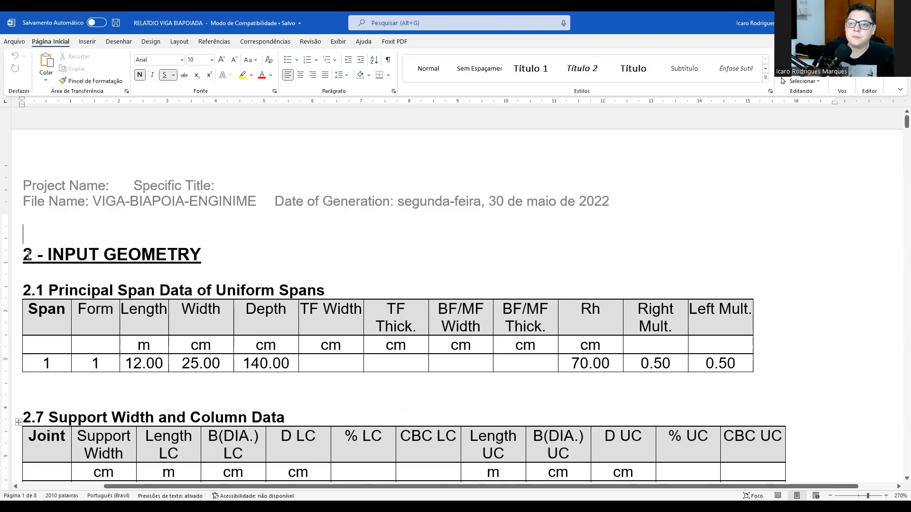
pyautogui.moveTo(25, 255); pyautogui.dragTo(211, 257)
pyautogui.click(83, 298)
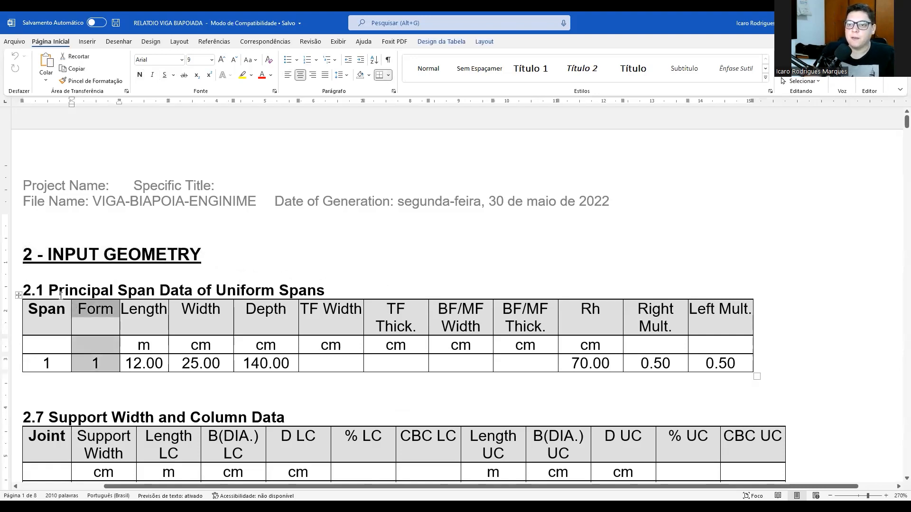
# - Review the beam's length, width and depth in the Principal Span Data of Uniform Spans table
pyautogui.scroll(-5, 81, 294)
pyautogui.click(104, 165)
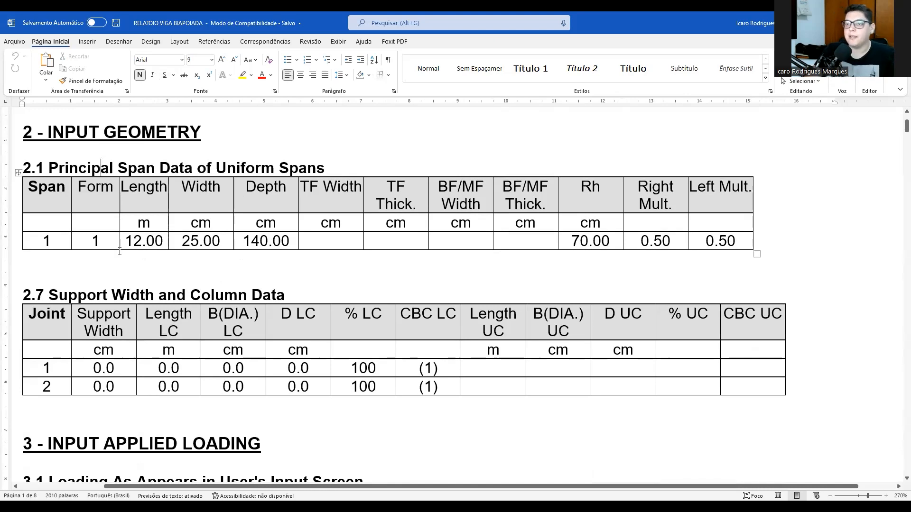
pyautogui.click(145, 247)
pyautogui.moveTo(220, 241); pyautogui.dragTo(197, 241)
pyautogui.press('Tab')
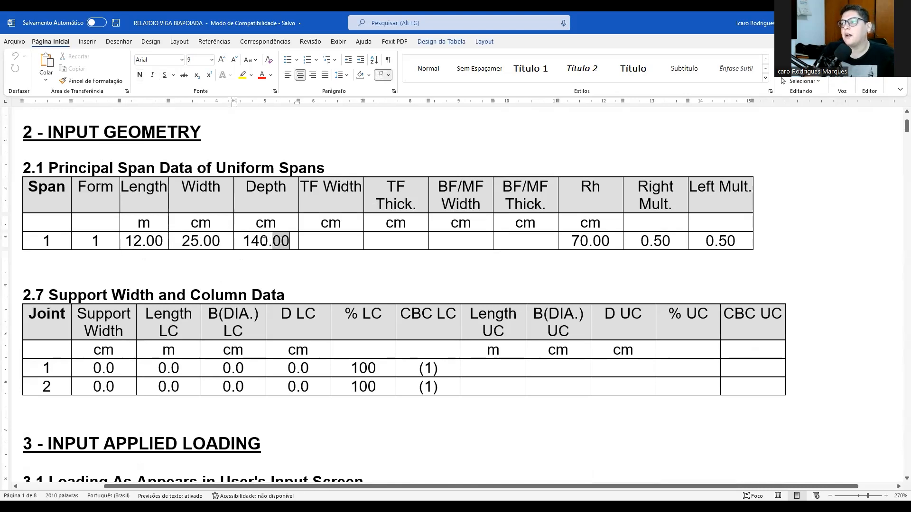
pyautogui.moveTo(182, 239); pyautogui.dragTo(312, 238)
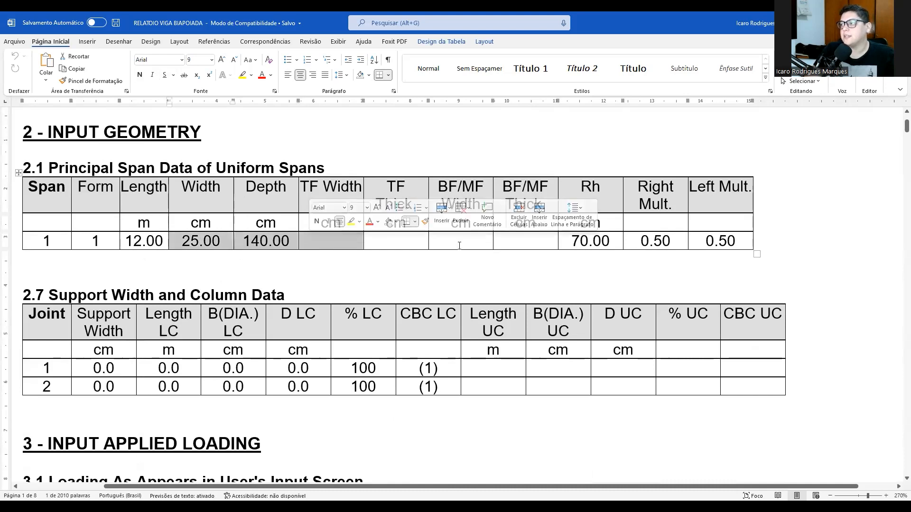
pyautogui.click(459, 245)
# - Review the support data and the live and superimposed dead loads in the input and compiled loading tables
pyautogui.scroll(-3, 121, 246)
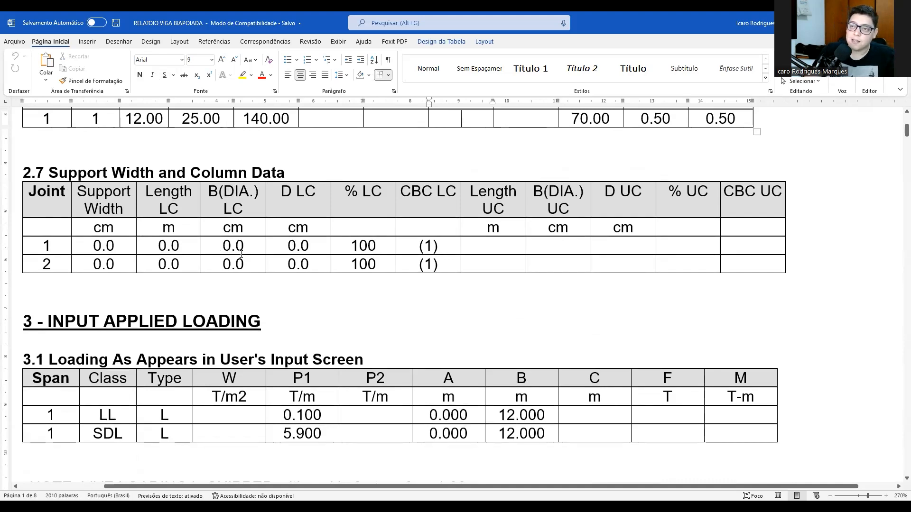
pyautogui.scroll(-3, 280, 266)
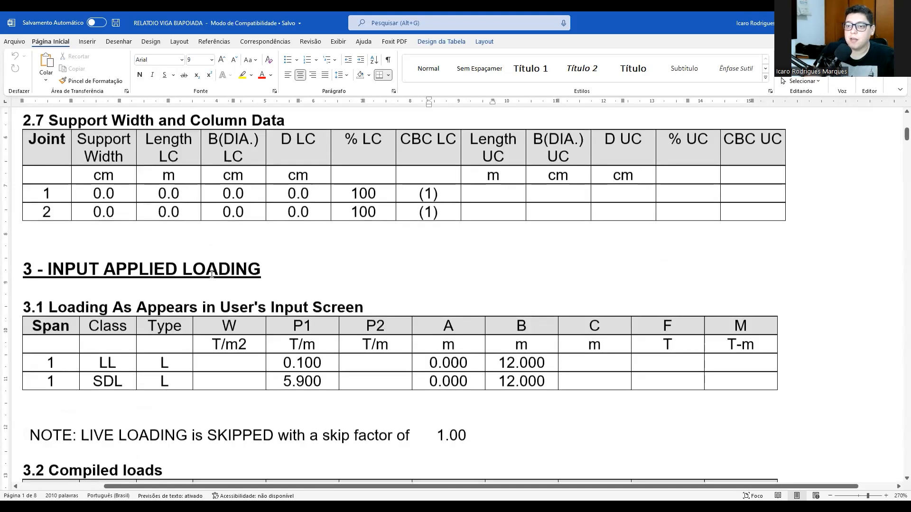
pyautogui.moveTo(284, 288); pyautogui.dragTo(534, 312)
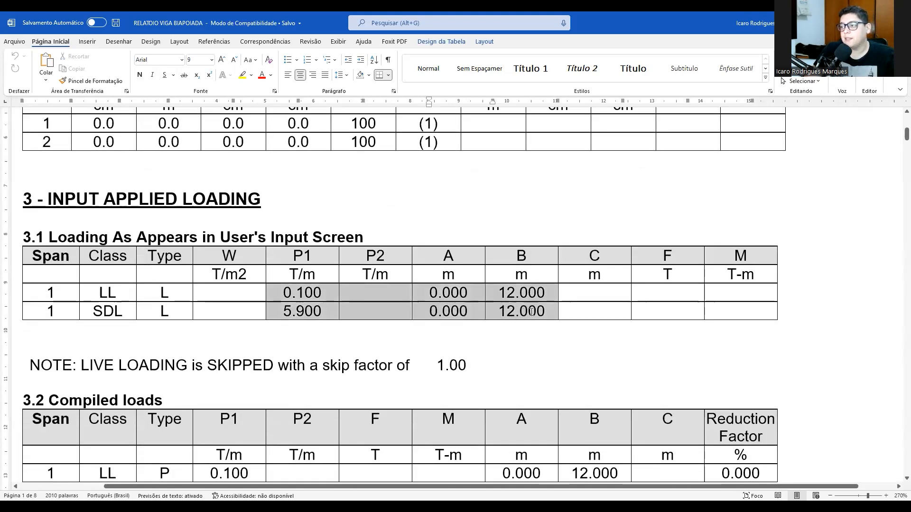
pyautogui.click(139, 303)
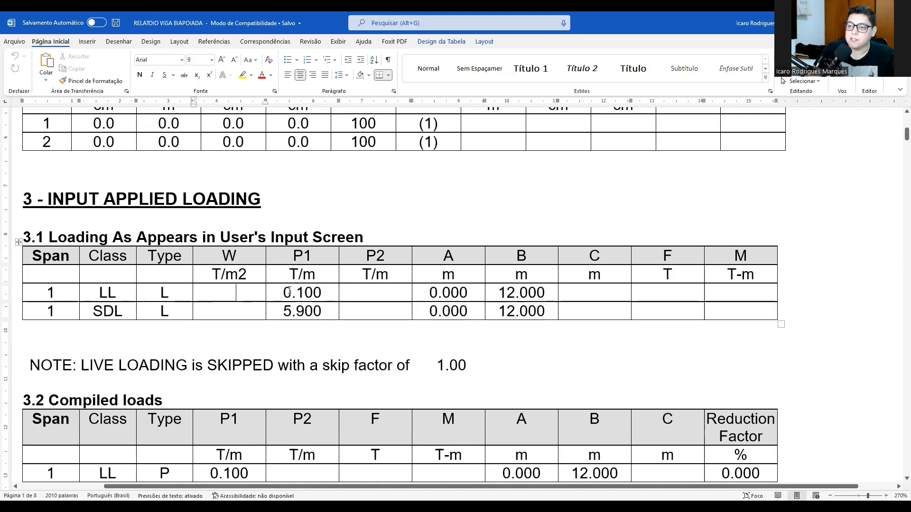
pyautogui.click(287, 311)
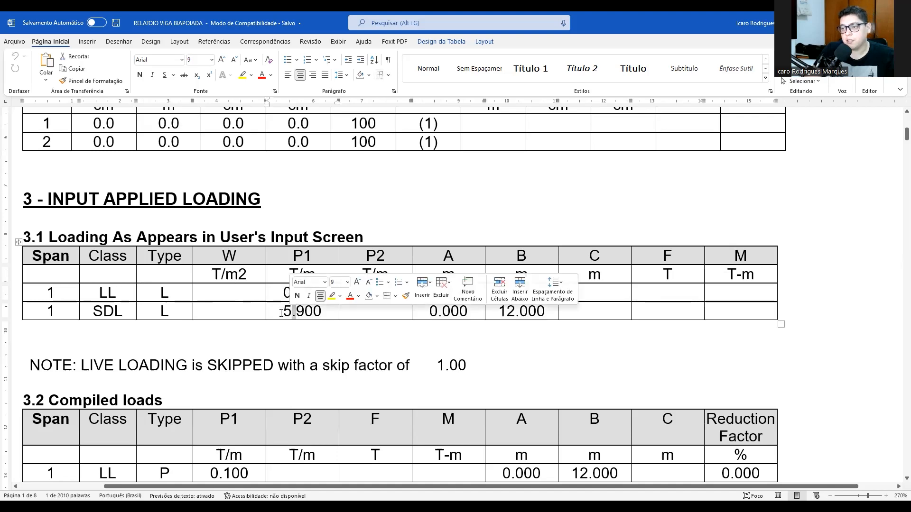
pyautogui.scroll(-3, 285, 237)
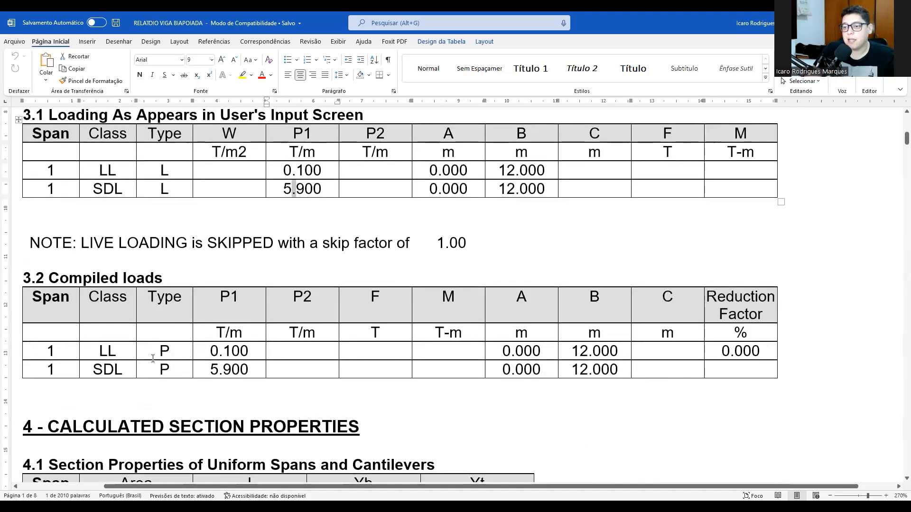
pyautogui.moveTo(152, 358); pyautogui.dragTo(238, 371)
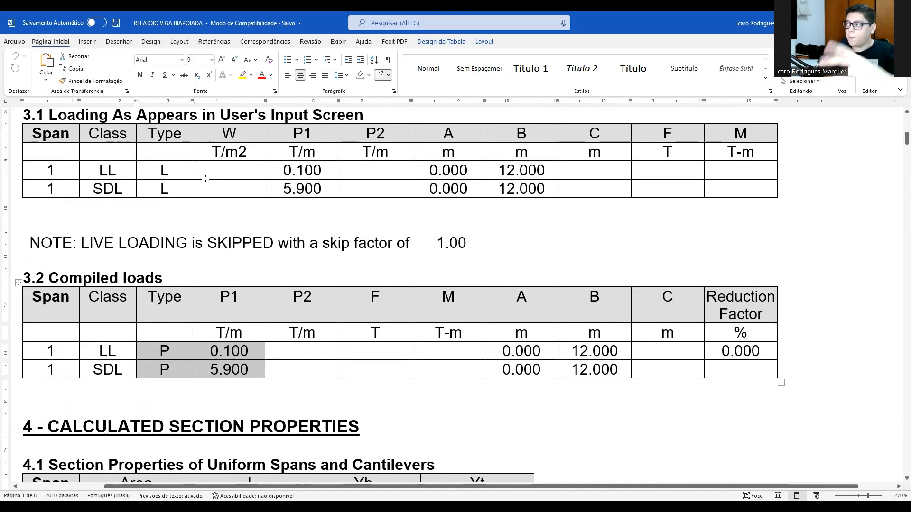
# - Examine the area, inertia, Yb and Yt values in the Calculated Section Properties table
pyautogui.scroll(-5, 222, 161)
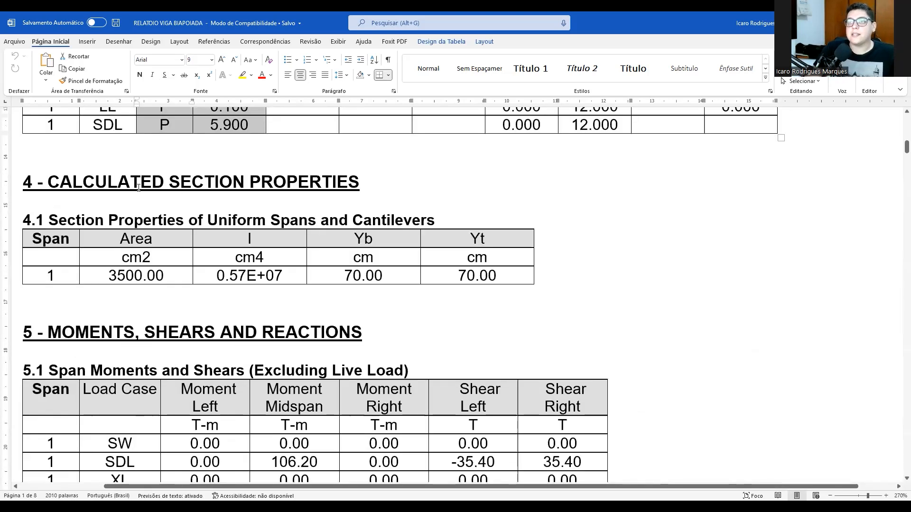
pyautogui.moveTo(48, 182); pyautogui.dragTo(380, 193)
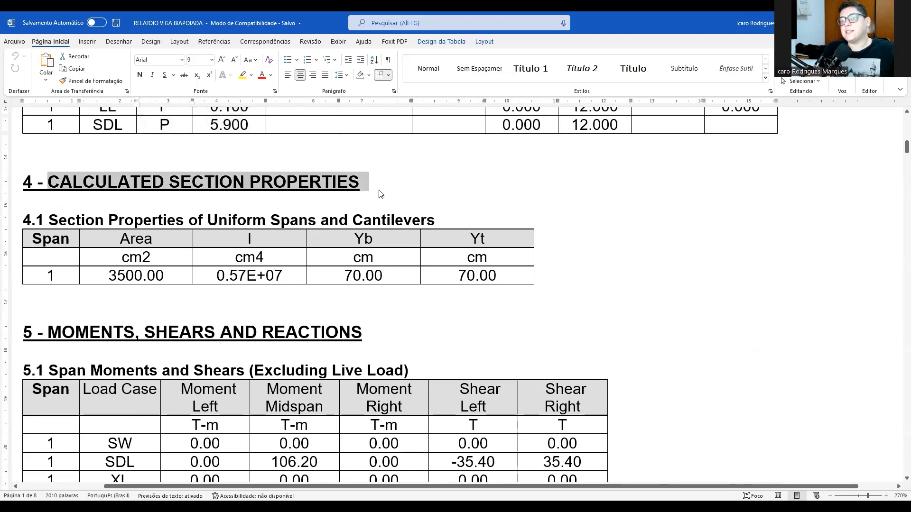
pyautogui.click(348, 228)
pyautogui.moveTo(105, 275); pyautogui.dragTo(303, 279)
pyautogui.click(302, 279)
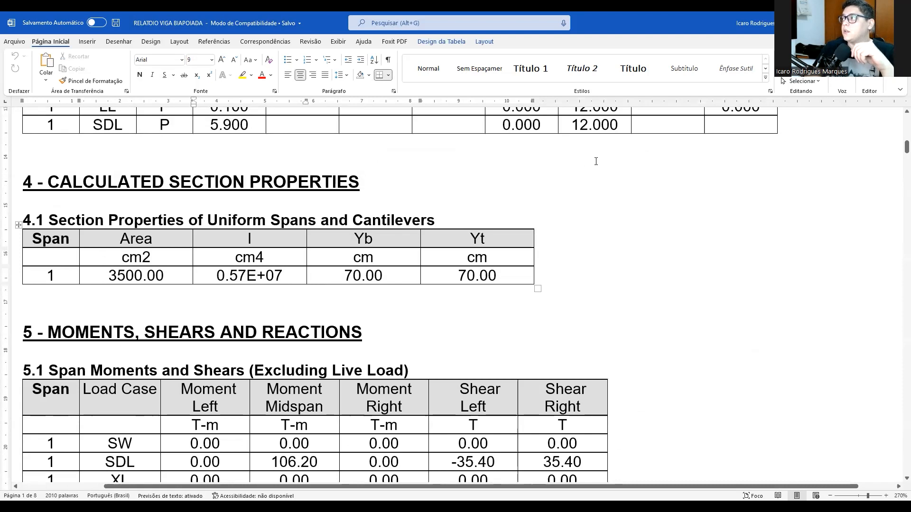
pyautogui.doubleClick(340, 272)
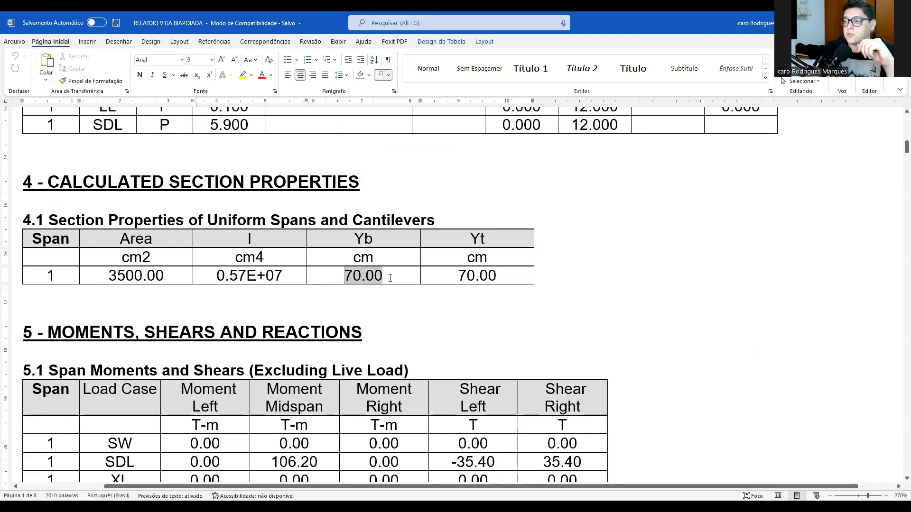
pyautogui.press('Right')
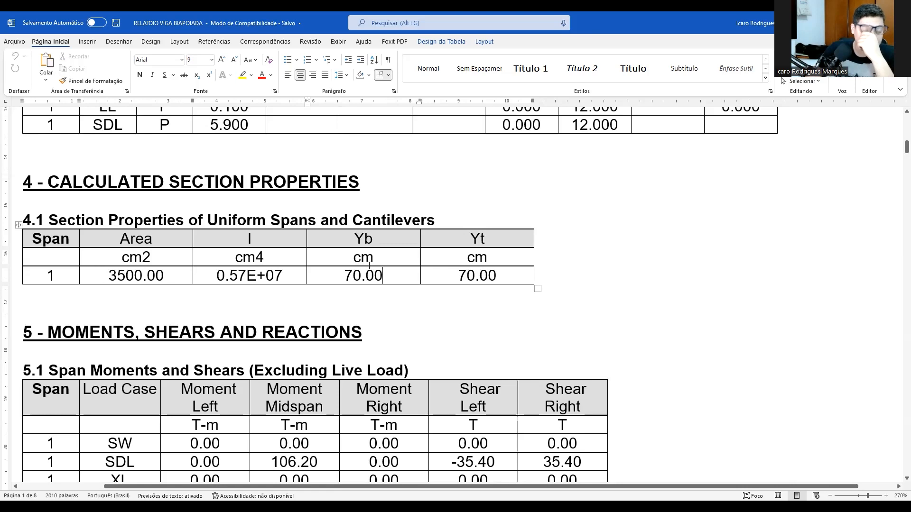
# - Examine the Moments, Shears and Reactions tables, comparing those excluding live load with those for live load
pyautogui.scroll(-3, 330, 248)
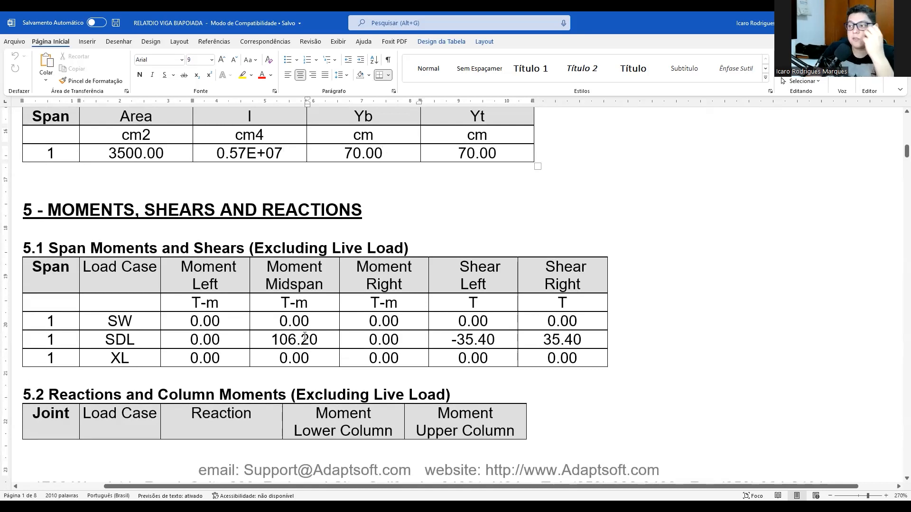
pyautogui.scroll(-3, 211, 303)
pyautogui.scroll(-4, 148, 293)
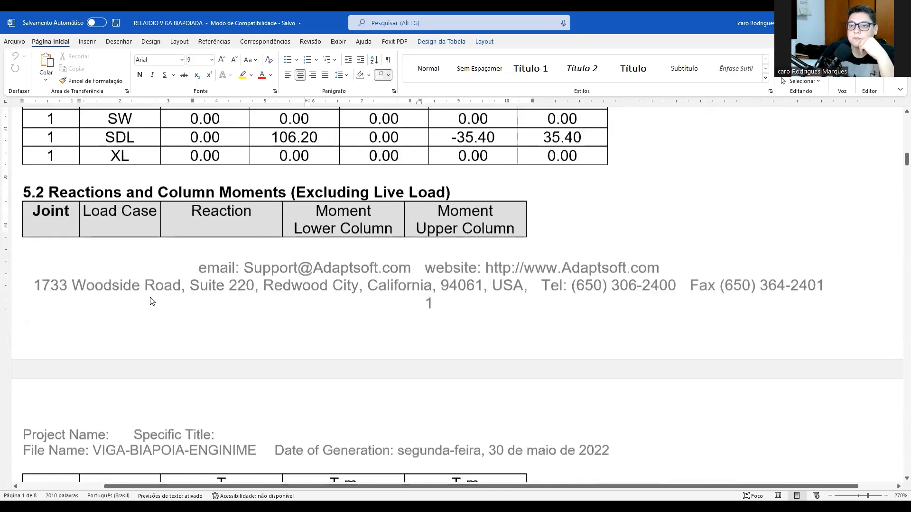
pyautogui.scroll(4, 151, 297)
pyautogui.scroll(-10, 151, 296)
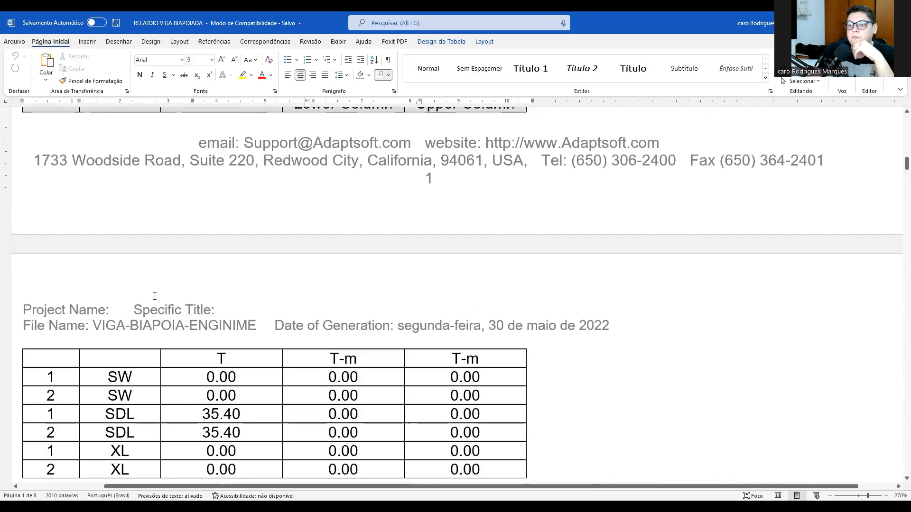
pyautogui.scroll(9, 192, 308)
pyautogui.scroll(1, 193, 306)
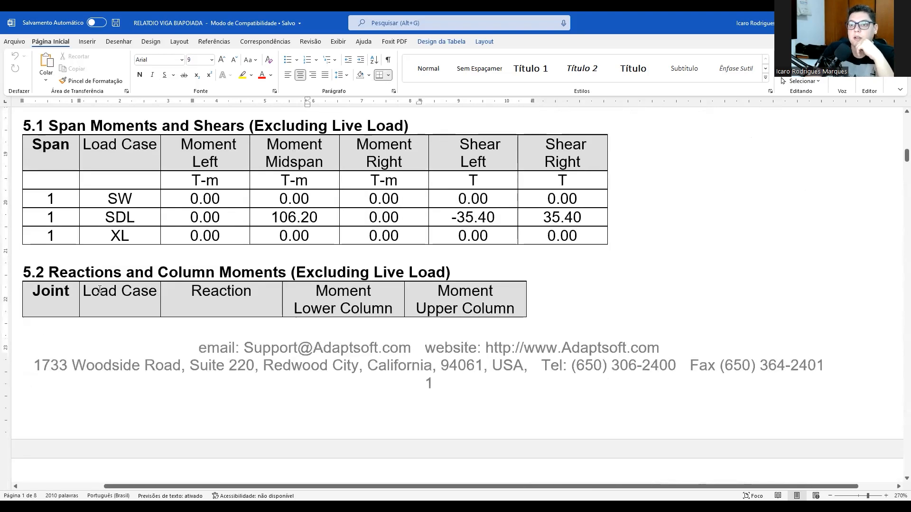
pyautogui.scroll(-8, 203, 297)
pyautogui.scroll(-3, 167, 210)
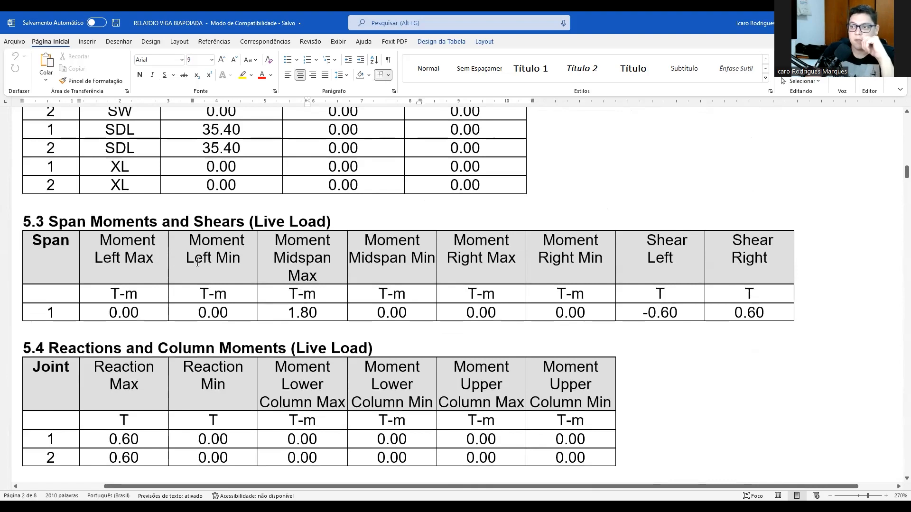
pyautogui.scroll(-3, 290, 274)
pyautogui.scroll(3, 277, 217)
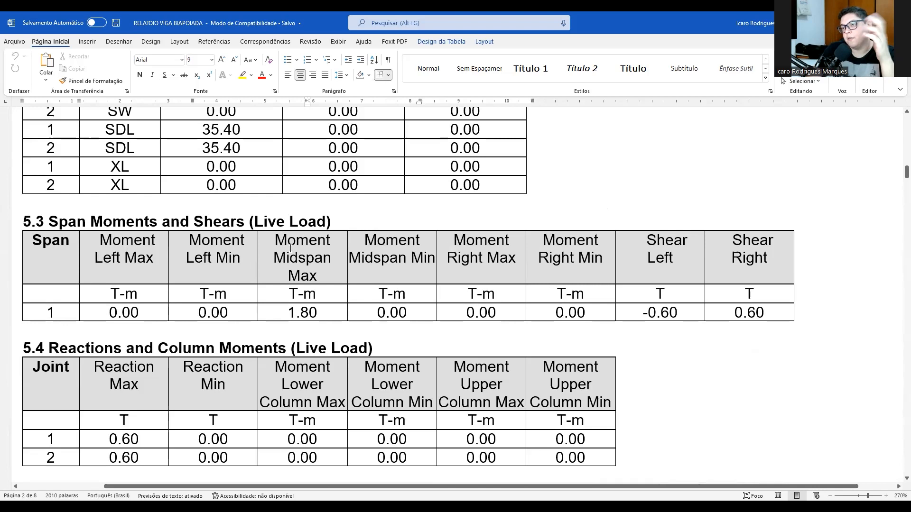
# - Review the span moments, shears and joint reactions in section 5, both excluding and including live load
pyautogui.scroll(-2, 287, 244)
pyautogui.scroll(-5, 284, 242)
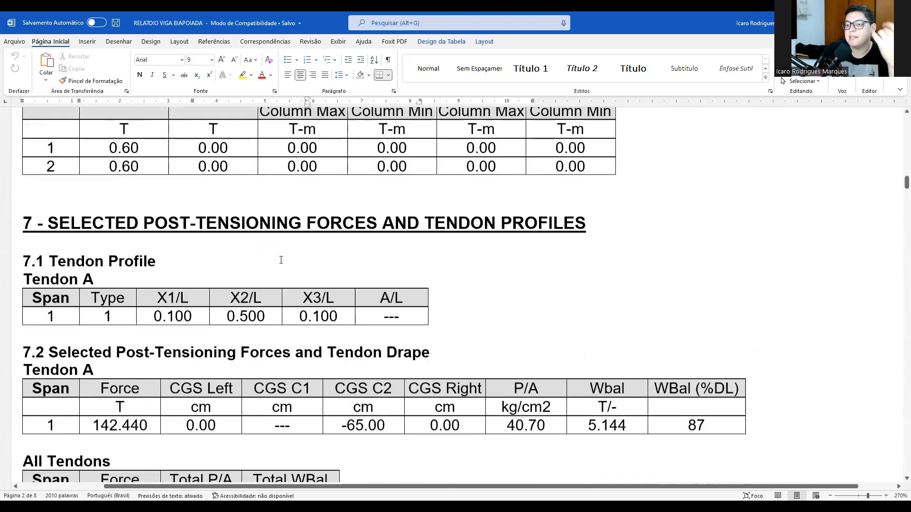
pyautogui.scroll(15, 278, 265)
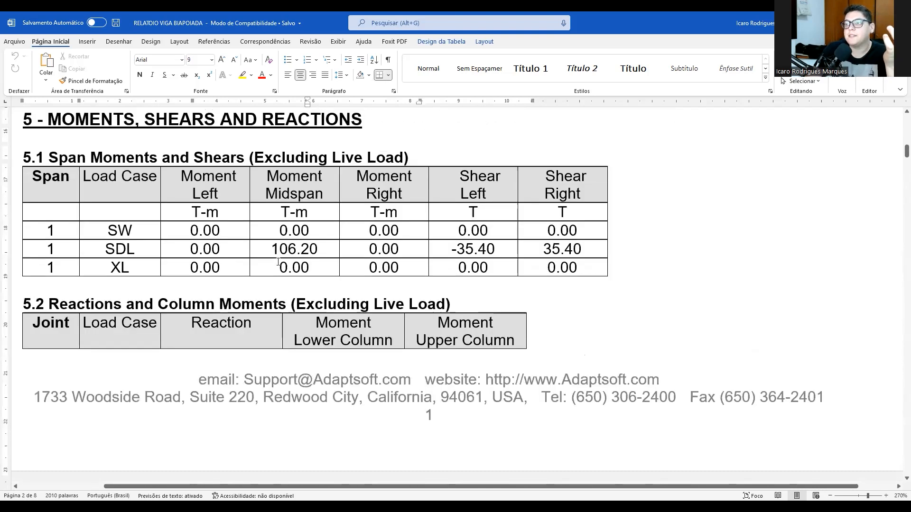
pyautogui.scroll(2, 279, 262)
pyautogui.scroll(-16, 279, 261)
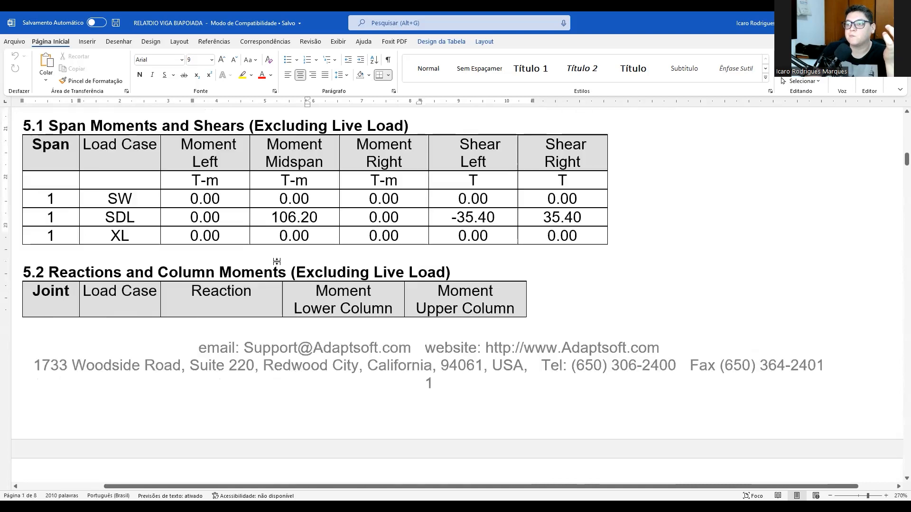
# - Examine the Tendon A profile in table 7.1, including its type and the X1/L, X2/L and X3/L ratios
pyautogui.scroll(-3, 278, 261)
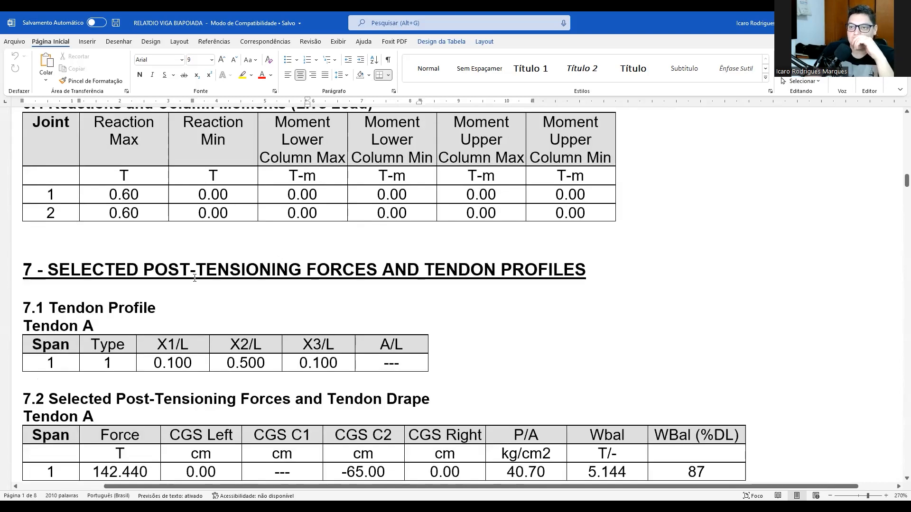
pyautogui.scroll(-3, 205, 277)
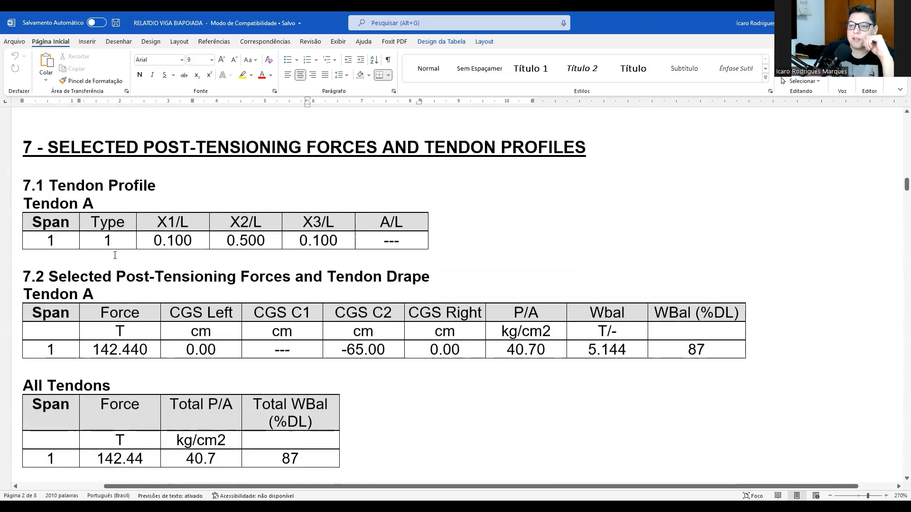
pyautogui.moveTo(122, 243); pyautogui.dragTo(353, 246)
pyautogui.click(349, 243)
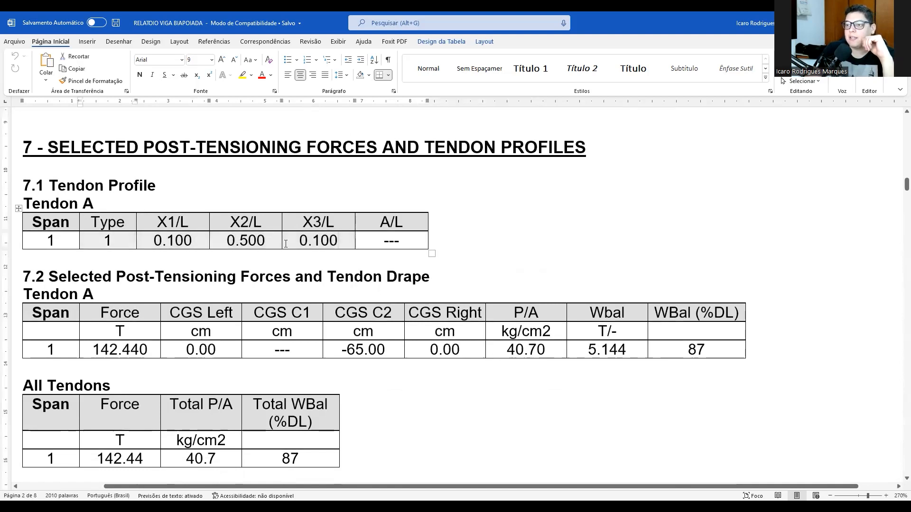
pyautogui.click(187, 241)
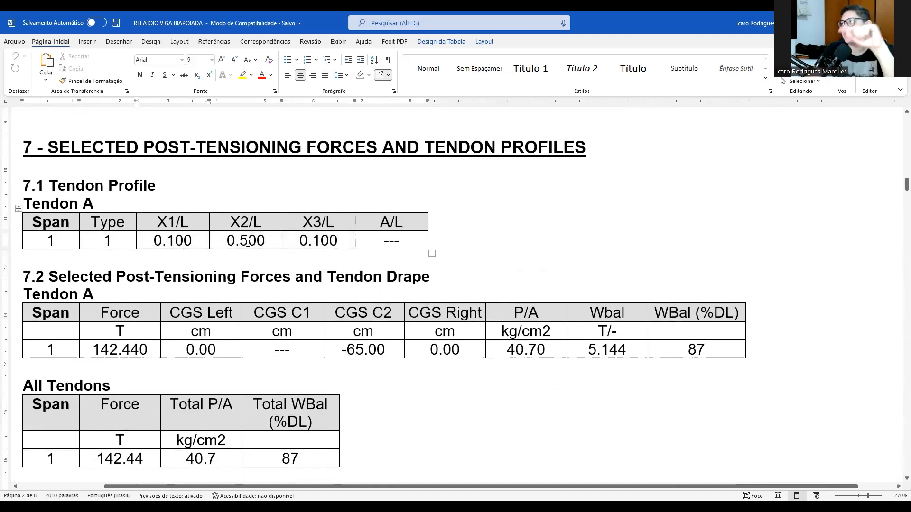
# - Examine the post-tensioning force, drape, P/A and balanced load in table 7.2 and the All Tendons table
pyautogui.scroll(-1, 164, 270)
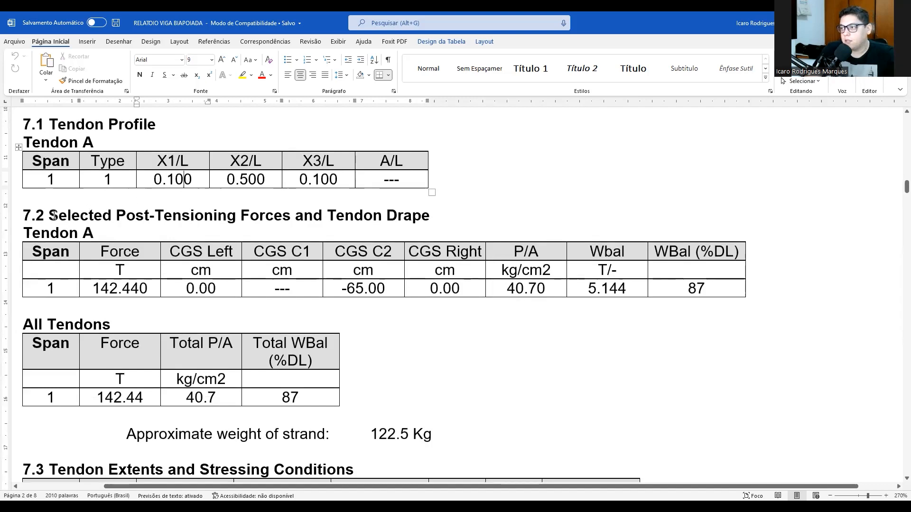
pyautogui.moveTo(98, 283); pyautogui.dragTo(707, 287)
pyautogui.scroll(-2, 142, 286)
pyautogui.scroll(-2, 137, 280)
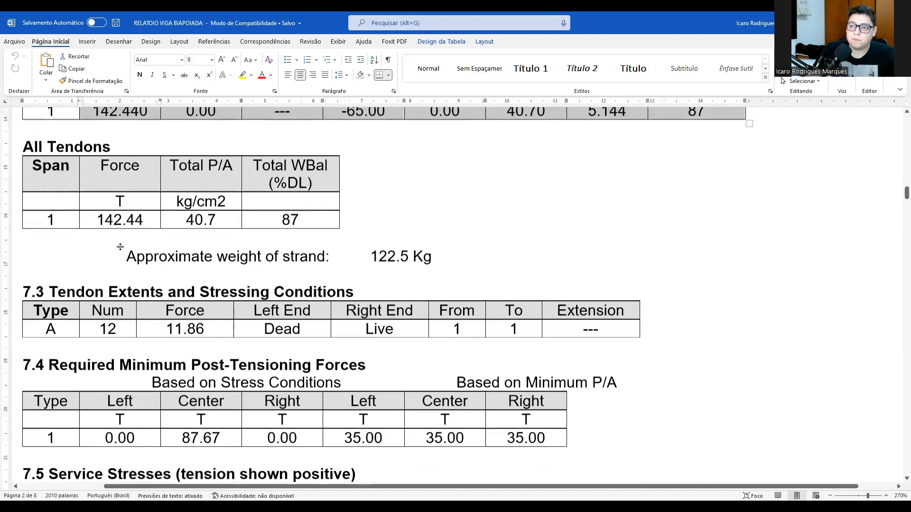
pyautogui.scroll(1, 118, 247)
pyautogui.moveTo(91, 280); pyautogui.dragTo(281, 283)
pyautogui.click(222, 278)
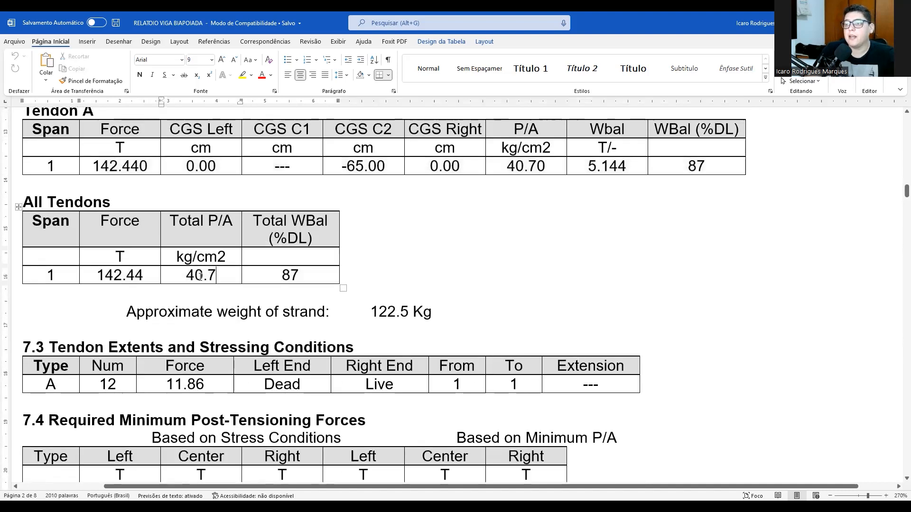
pyautogui.click(110, 167)
# - Check the number of strands and the force per strand in table 7.3, Tendon Extents and Stressing Conditions
pyautogui.scroll(-2, 154, 179)
pyautogui.scroll(-3, 154, 179)
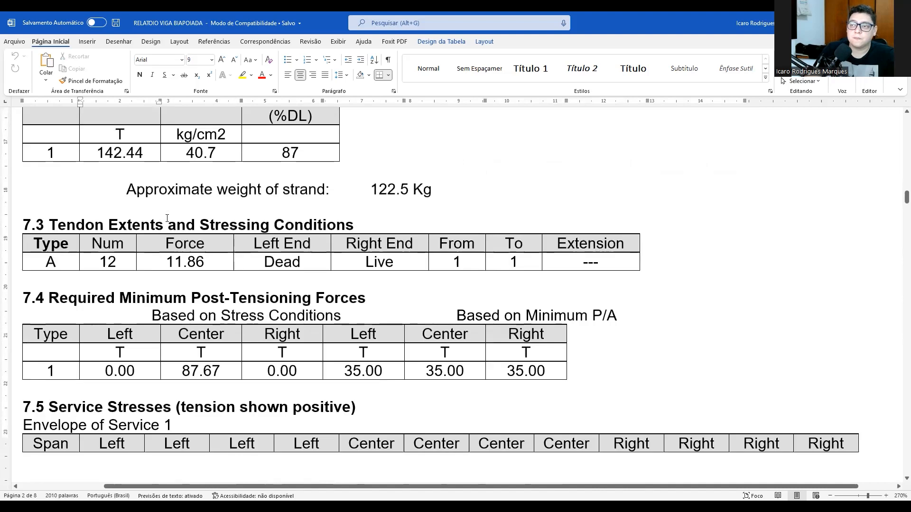
pyautogui.scroll(-2, 110, 185)
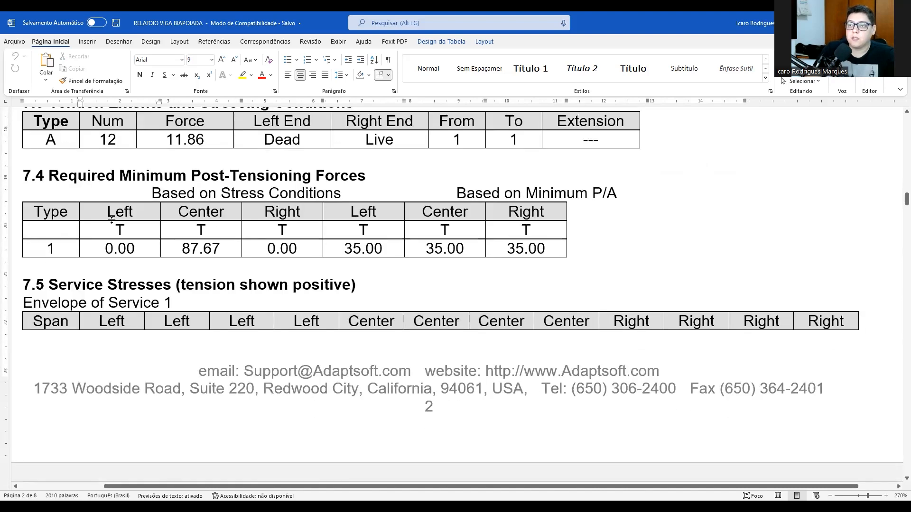
pyautogui.scroll(4, 147, 232)
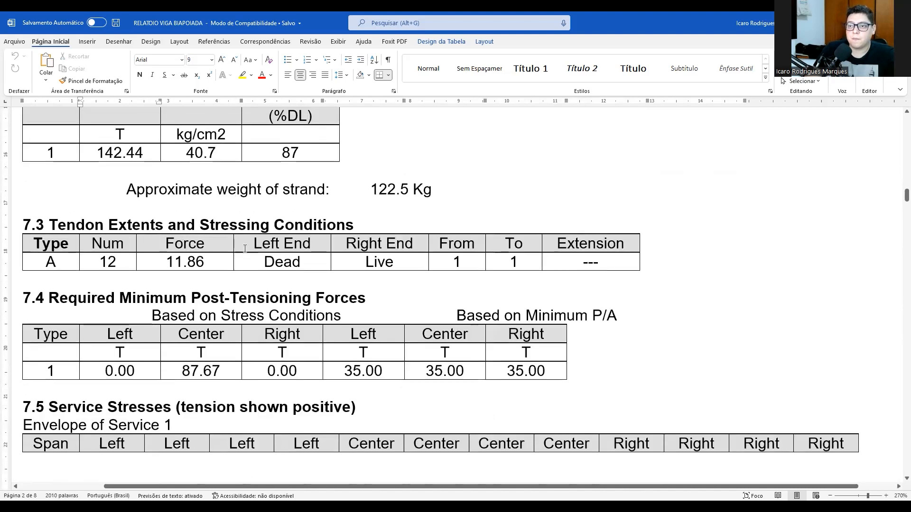
pyautogui.doubleClick(107, 262)
pyautogui.click(201, 262)
pyautogui.moveTo(200, 262)
pyautogui.mouseDown()
pyautogui.moveTo(251, 262)
pyautogui.moveTo(217, 260)
pyautogui.mouseUp()
pyautogui.click(184, 263)
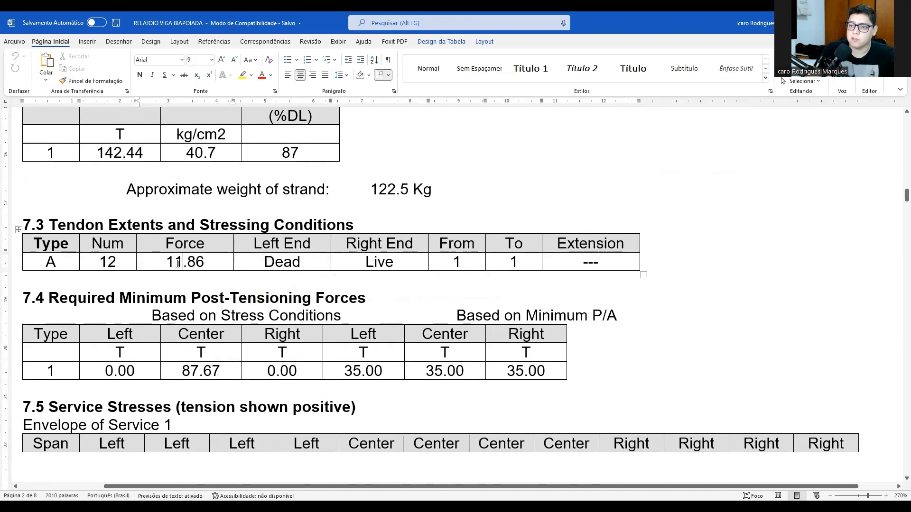
# - Review the required minimum post-tensioning forces in 7.4 and the service stress envelopes in 7.5
pyautogui.scroll(-2, 201, 265)
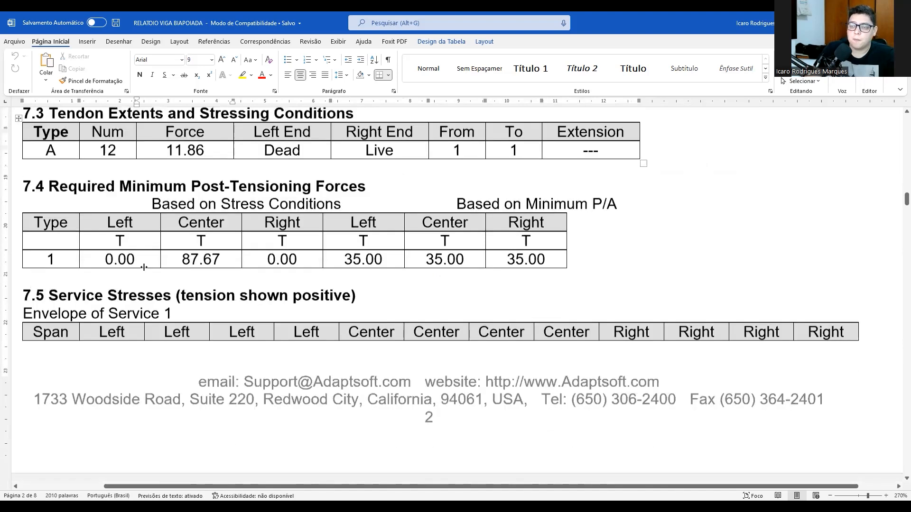
pyautogui.scroll(-2, 144, 266)
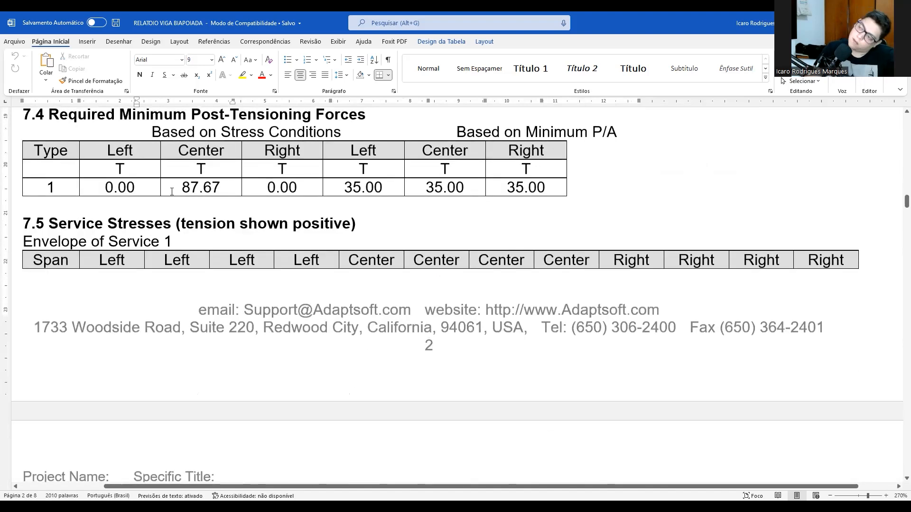
pyautogui.scroll(-4, 218, 246)
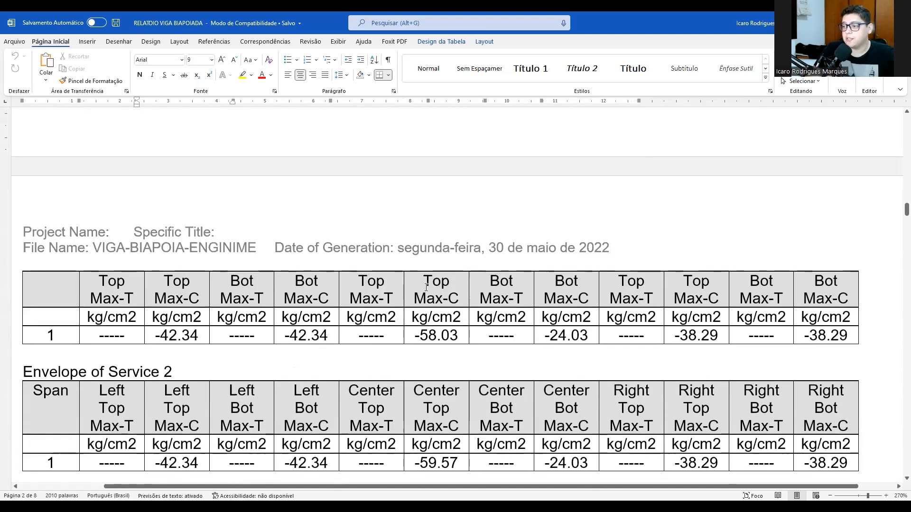
pyautogui.scroll(-2, 389, 311)
# - Review the required rebar, provided rebar and steel disposition tables in section 10, Mild Steel - No Redistribution
pyautogui.scroll(-7, 225, 282)
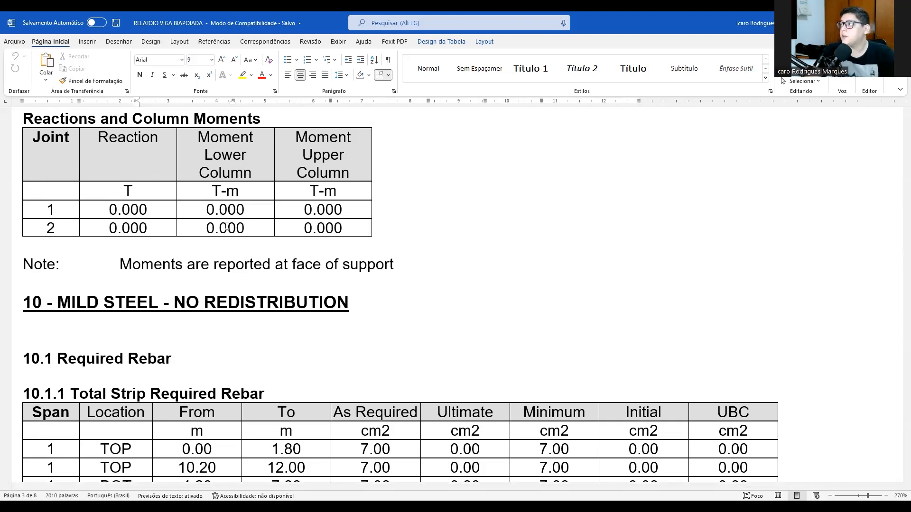
pyautogui.scroll(-3, 229, 273)
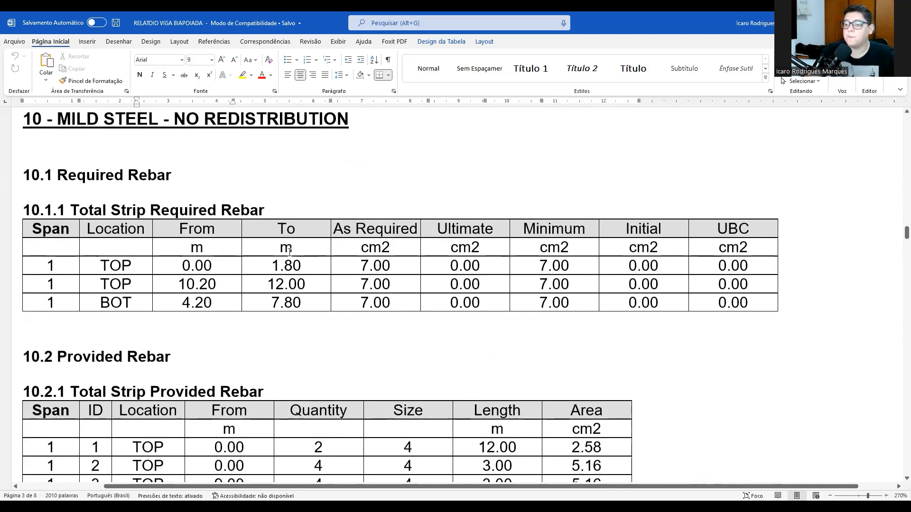
pyautogui.scroll(-2, 284, 253)
pyautogui.scroll(2, 292, 252)
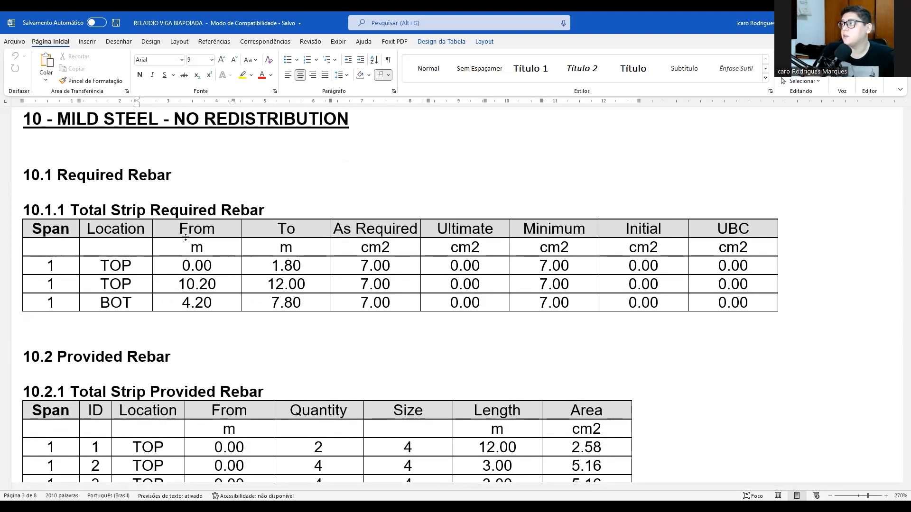
pyautogui.scroll(-8, 186, 237)
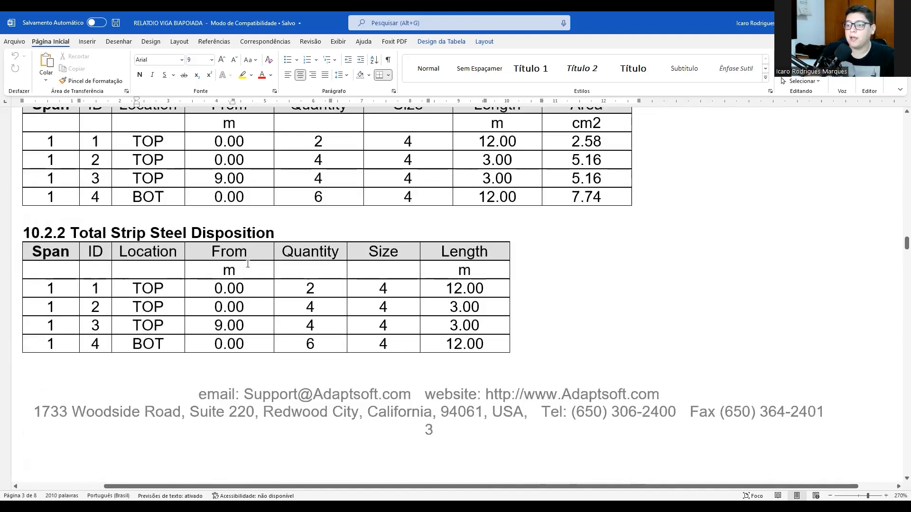
# - Examine the As Required steel areas in table 11.1.1 and compare them with the provided rebar in 11.2.1
pyautogui.scroll(-6, 248, 264)
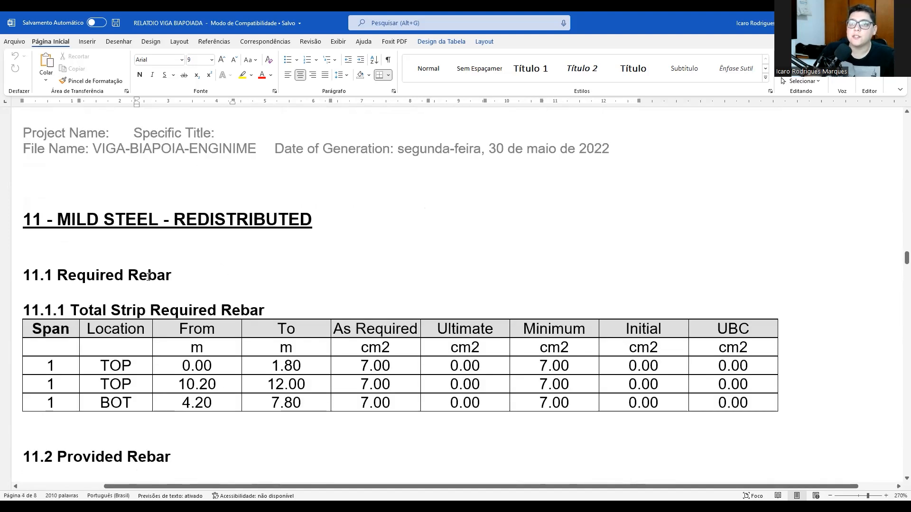
pyautogui.scroll(-3, 271, 324)
pyautogui.moveTo(347, 303); pyautogui.dragTo(403, 303)
pyautogui.click(351, 329)
pyautogui.moveTo(357, 323)
pyautogui.mouseDown()
pyautogui.moveTo(424, 321)
pyautogui.moveTo(389, 343)
pyautogui.moveTo(352, 340)
pyautogui.mouseUp()
pyautogui.click(340, 343)
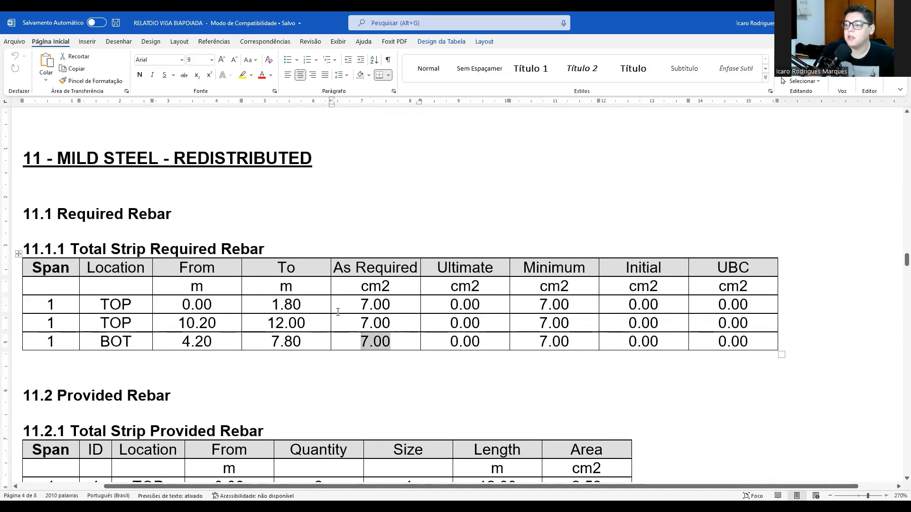
pyautogui.scroll(-6, 337, 312)
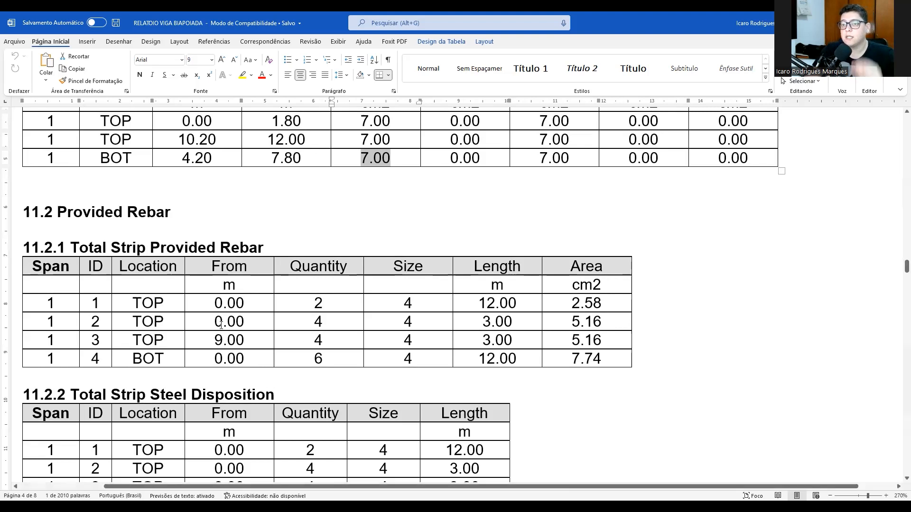
# - Examine the span 1 shear calculation envelope in 12.1, from X/L positions to required stirrup area and spacing
pyautogui.scroll(-5, 216, 303)
pyautogui.scroll(-5, 215, 304)
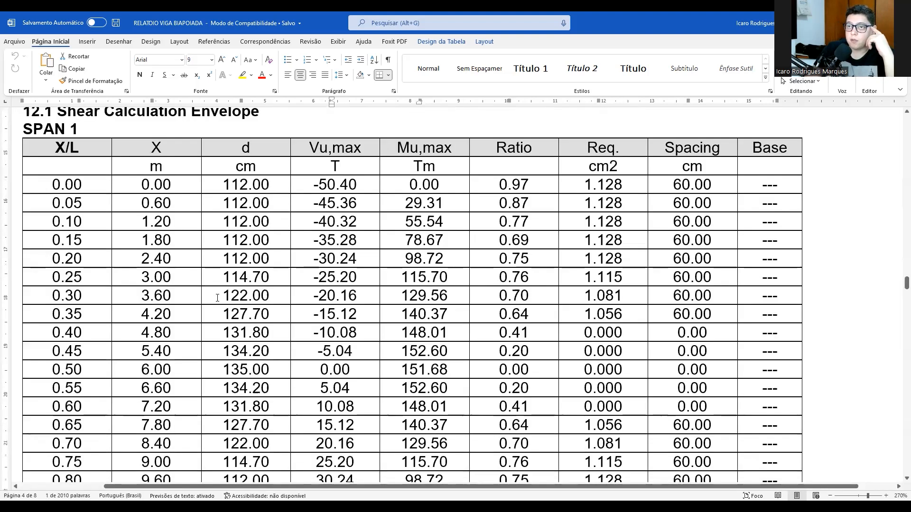
pyautogui.scroll(1, 187, 233)
pyautogui.scroll(1, 146, 216)
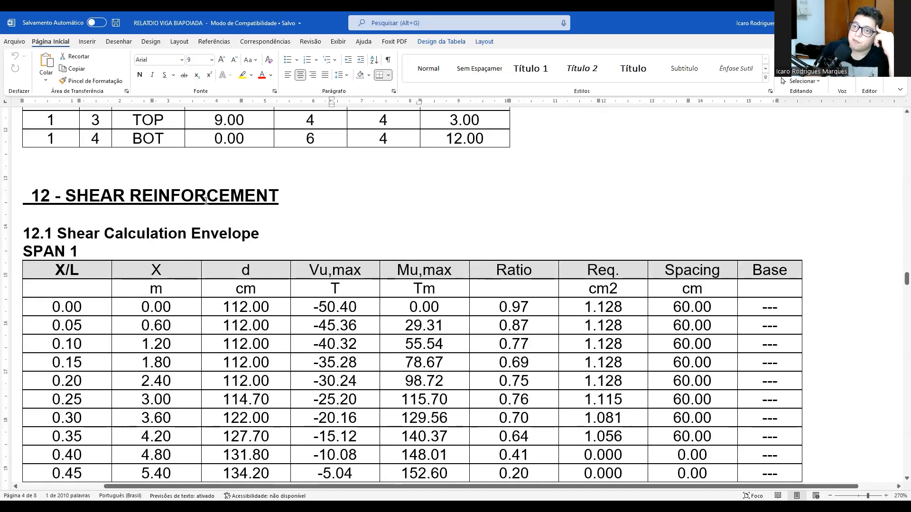
pyautogui.scroll(-3, 206, 201)
pyautogui.scroll(2, 169, 226)
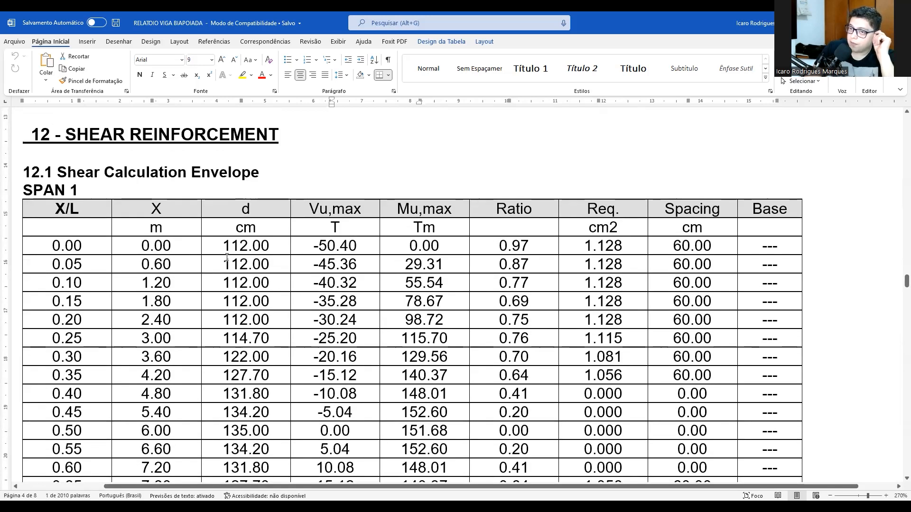
pyautogui.scroll(-2, 154, 253)
pyautogui.scroll(1, 139, 238)
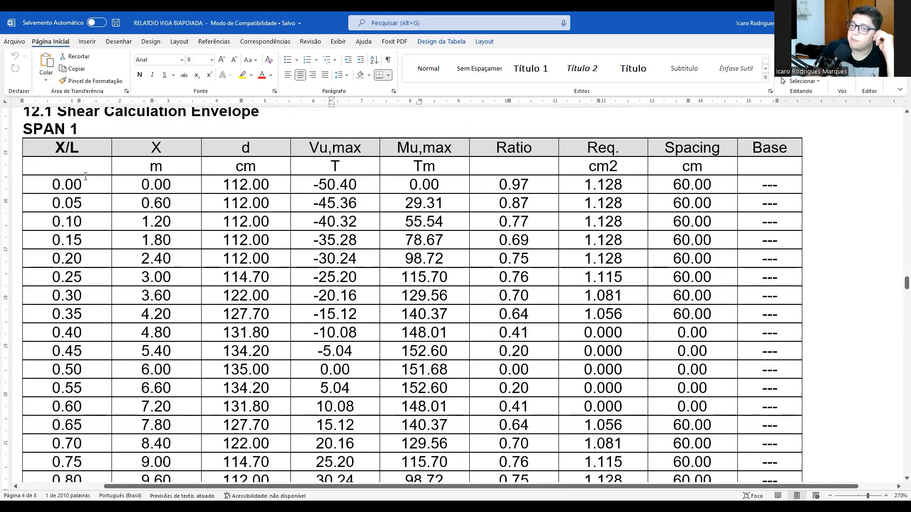
pyautogui.scroll(-2, 81, 198)
pyautogui.scroll(1, 56, 148)
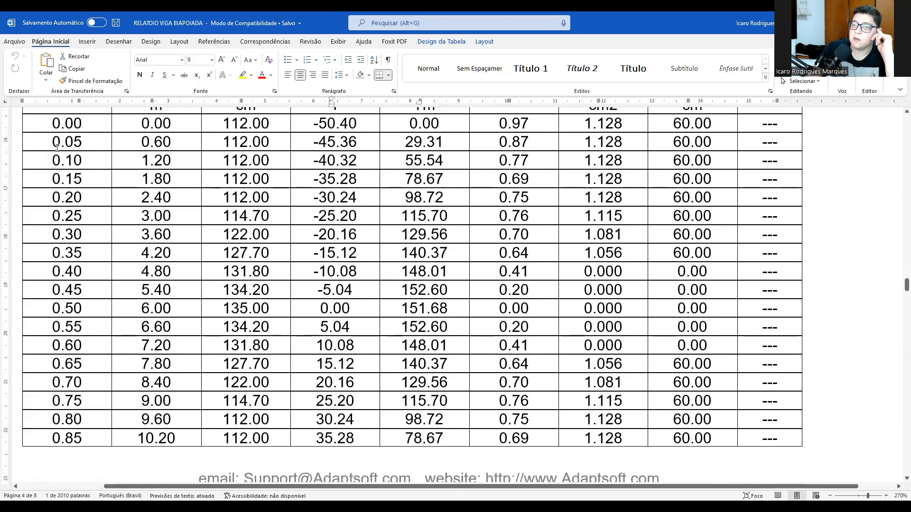
# - Check the final rows and notes of the shear reinforcement table against its opening rows
pyautogui.scroll(-12, 76, 212)
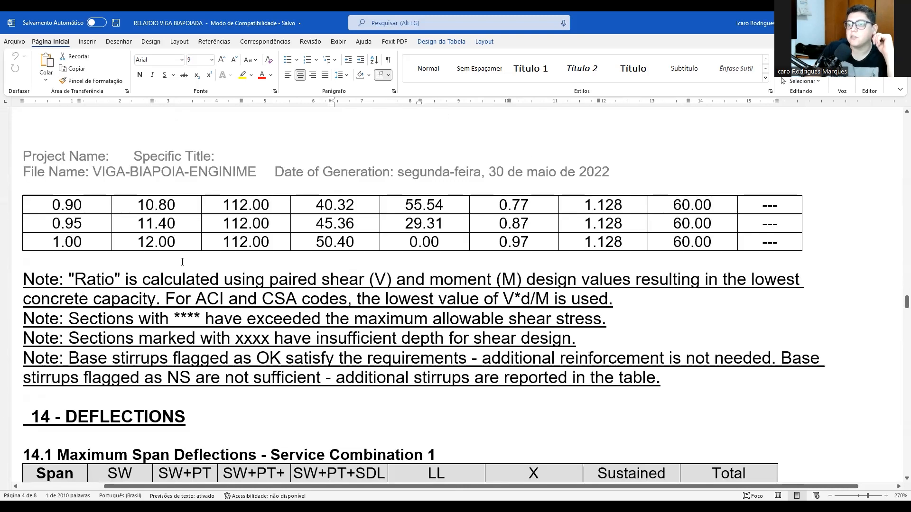
pyautogui.scroll(8, 183, 262)
pyautogui.scroll(-3, 216, 264)
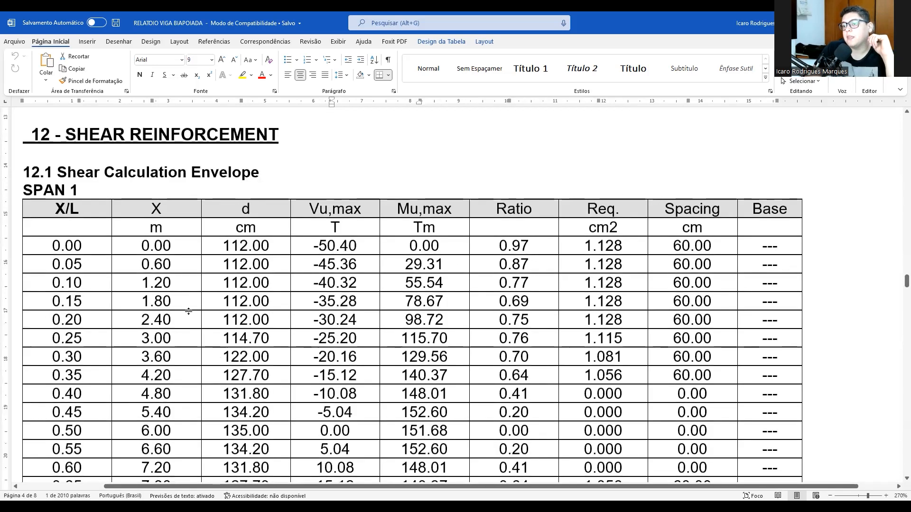
pyautogui.scroll(1, 318, 239)
pyautogui.scroll(3, 318, 240)
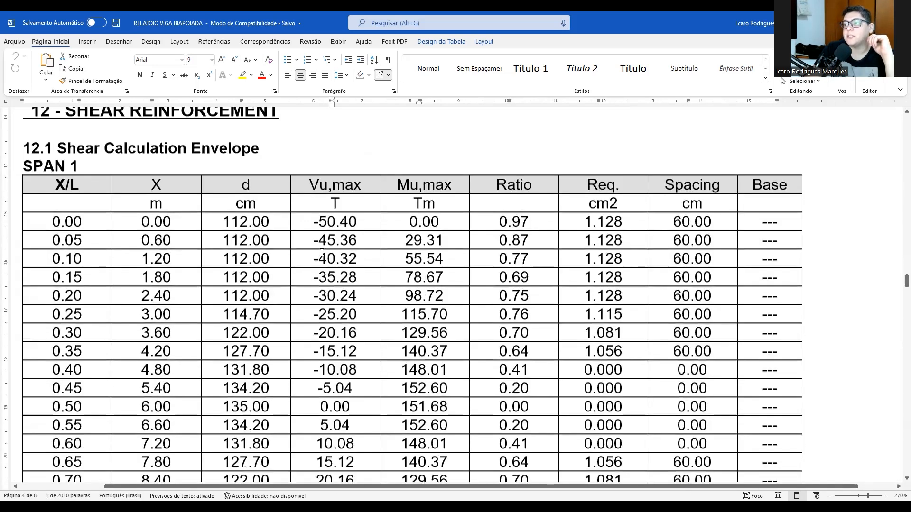
# - Review the maximum span deflections in section 14 for service combinations 1 and 3, rechecking the preceding shear notes
pyautogui.scroll(-10, 211, 257)
pyautogui.scroll(-5, 212, 257)
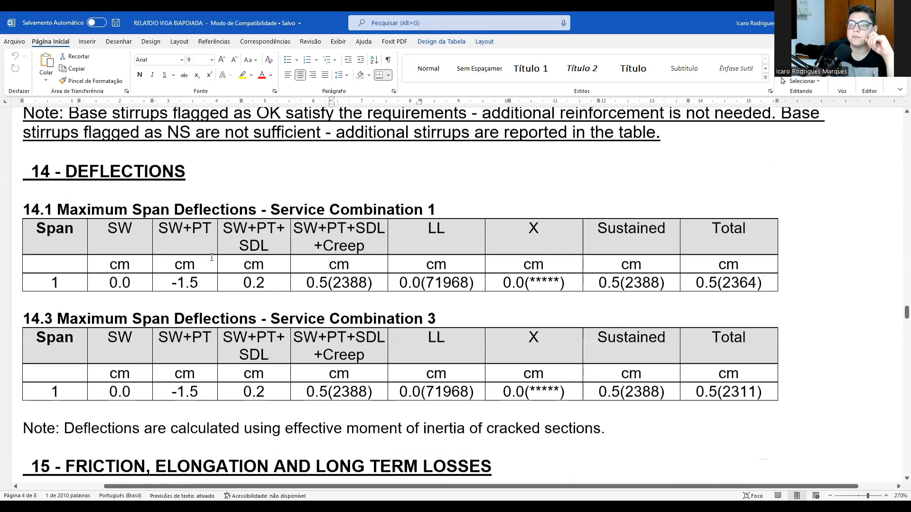
pyautogui.scroll(-1, 211, 256)
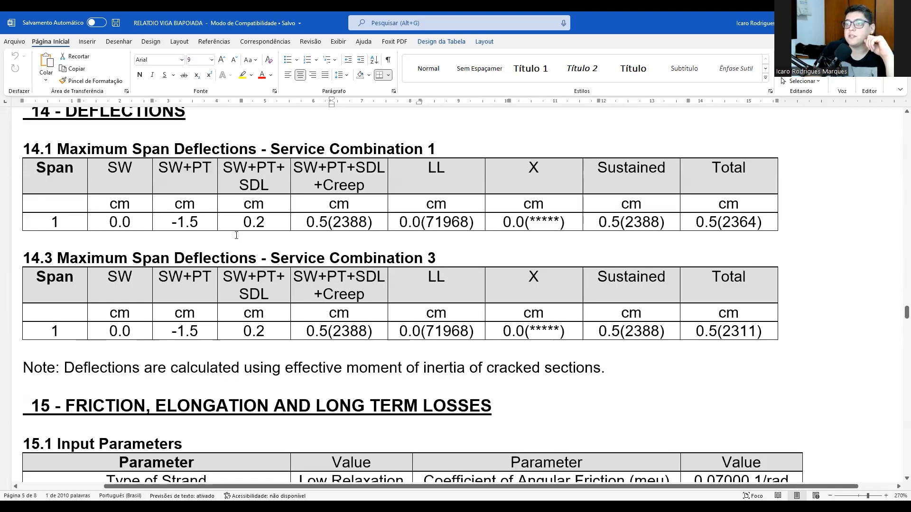
pyautogui.scroll(8, 237, 235)
pyautogui.scroll(6, 157, 217)
pyautogui.scroll(-10, 160, 230)
pyautogui.scroll(-3, 162, 238)
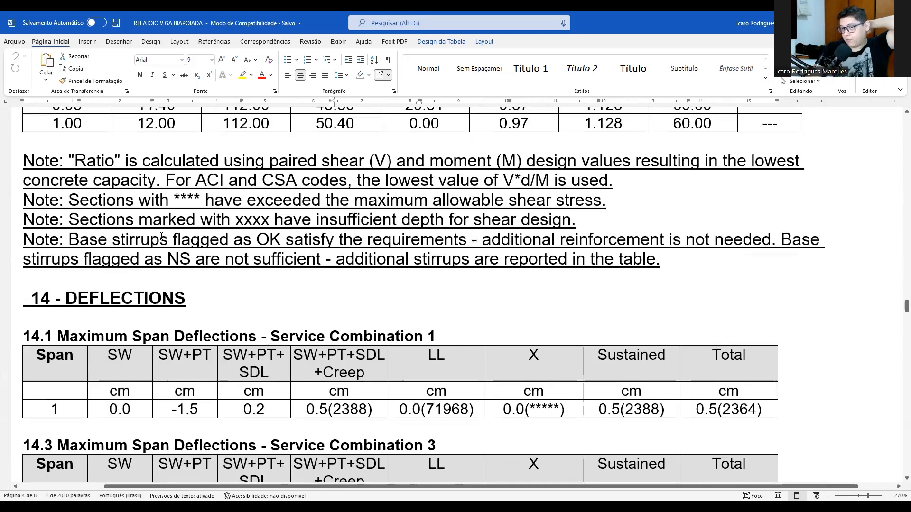
# - Examine the SW+PT and SW+PT+SDL span deflections for service combination 1 in table 14.1, alongside combination 3 in 14.3
pyautogui.scroll(-2, 137, 250)
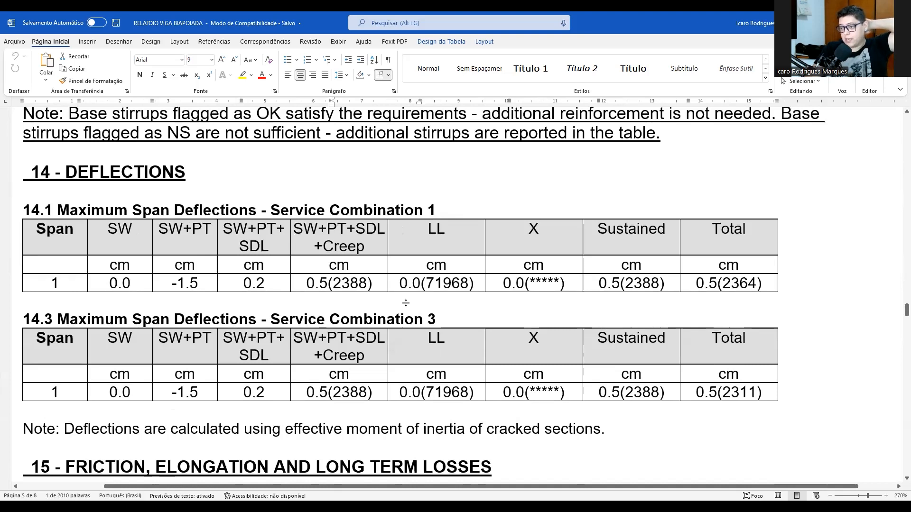
pyautogui.scroll(-1, 247, 278)
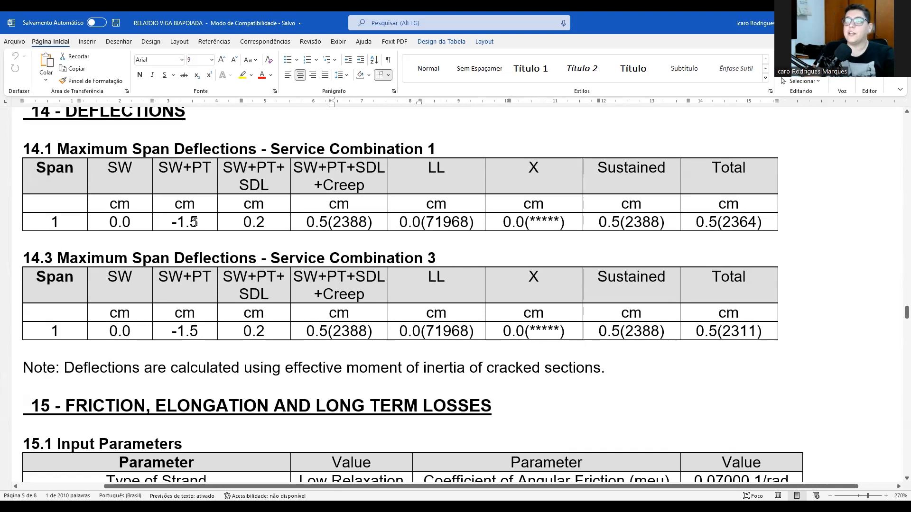
pyautogui.moveTo(158, 167); pyautogui.dragTo(218, 185)
pyautogui.click(216, 179)
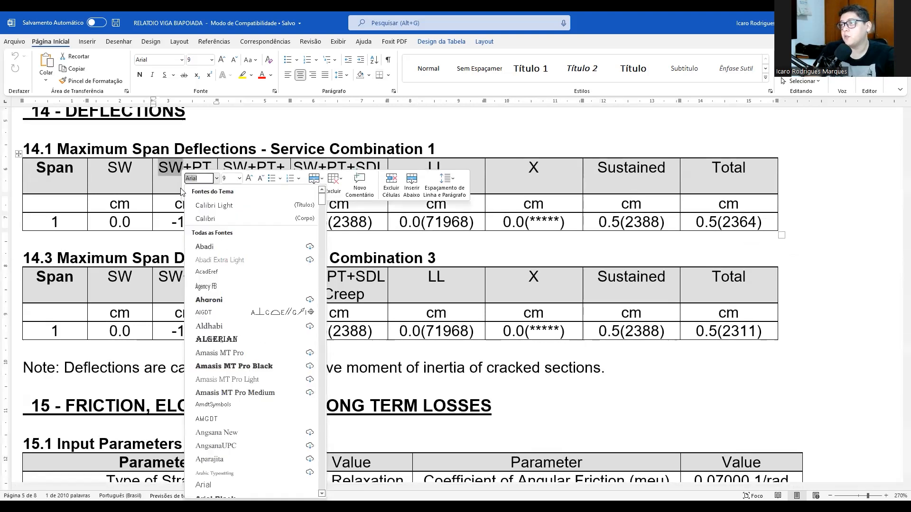
pyautogui.click(167, 185)
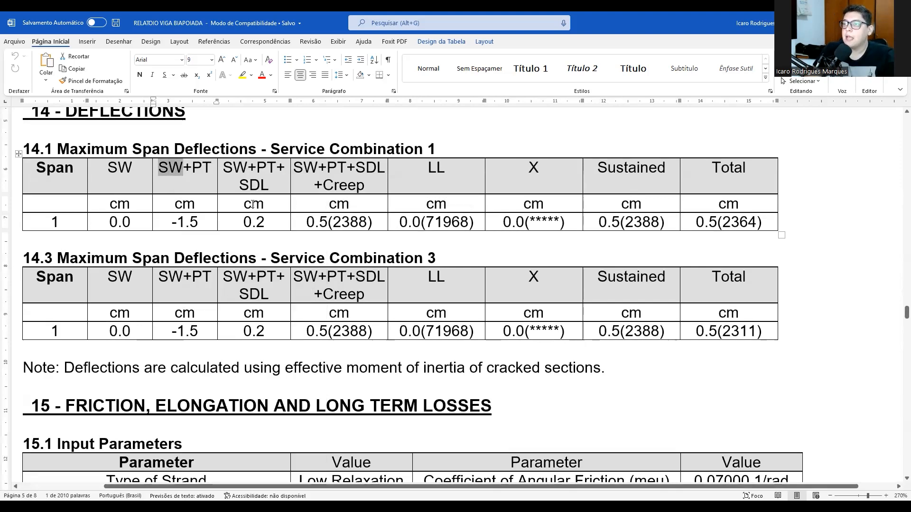
pyautogui.moveTo(239, 185); pyautogui.dragTo(269, 186)
pyautogui.click(251, 187)
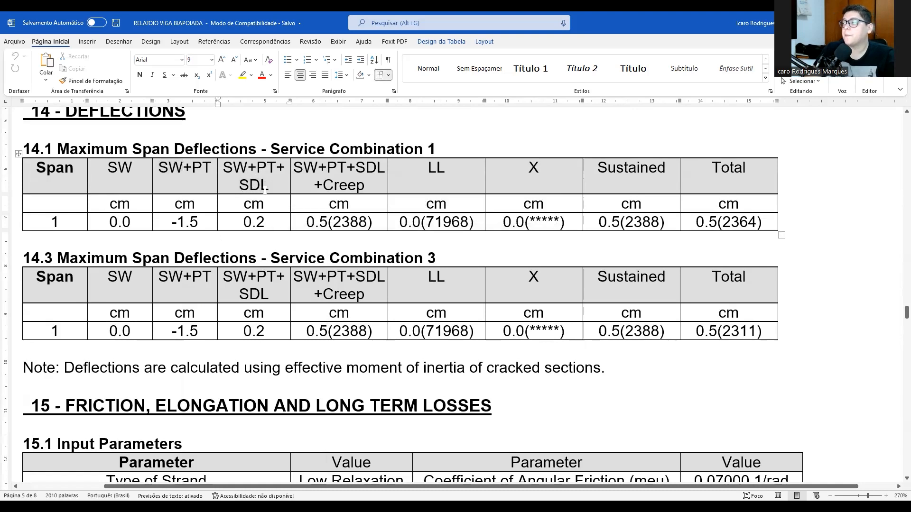
pyautogui.doubleClick(246, 222)
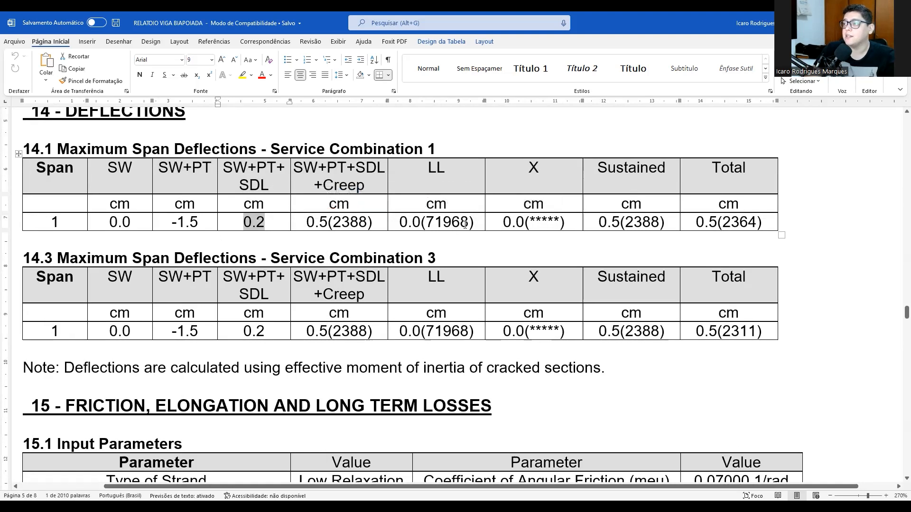
# - Review section 15 on friction, elongation and long-term losses, from the input parameters through calculated stresses to the tendon summary
pyautogui.scroll(-2, 476, 251)
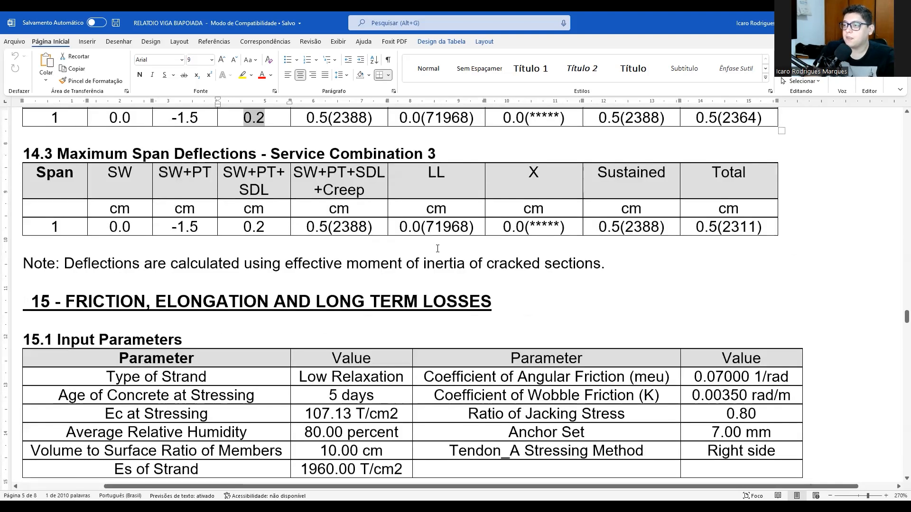
pyautogui.scroll(1, 225, 248)
pyautogui.scroll(-4, 225, 248)
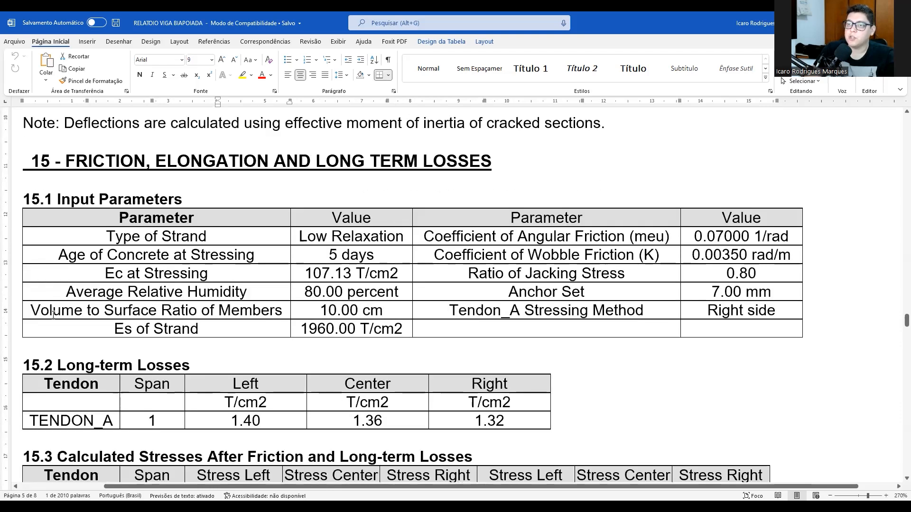
pyautogui.scroll(-1, 257, 250)
pyautogui.scroll(-6, 257, 250)
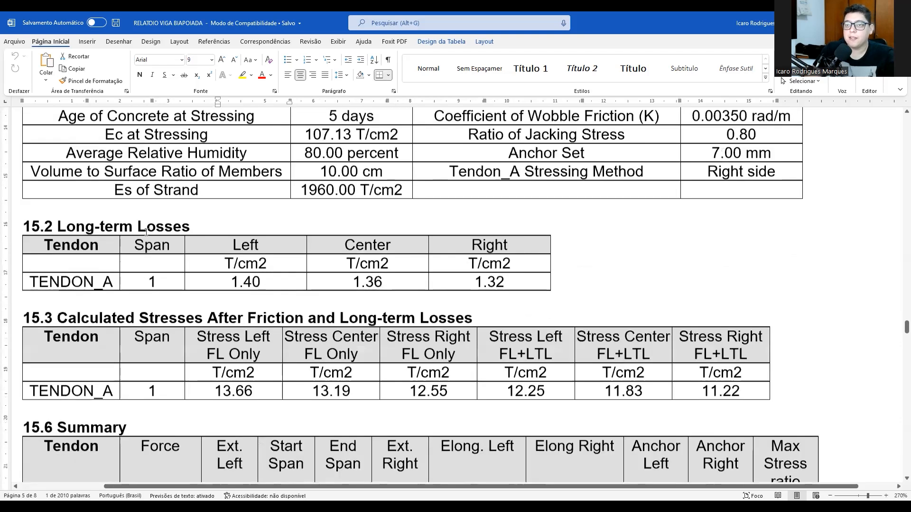
pyautogui.scroll(1, 206, 229)
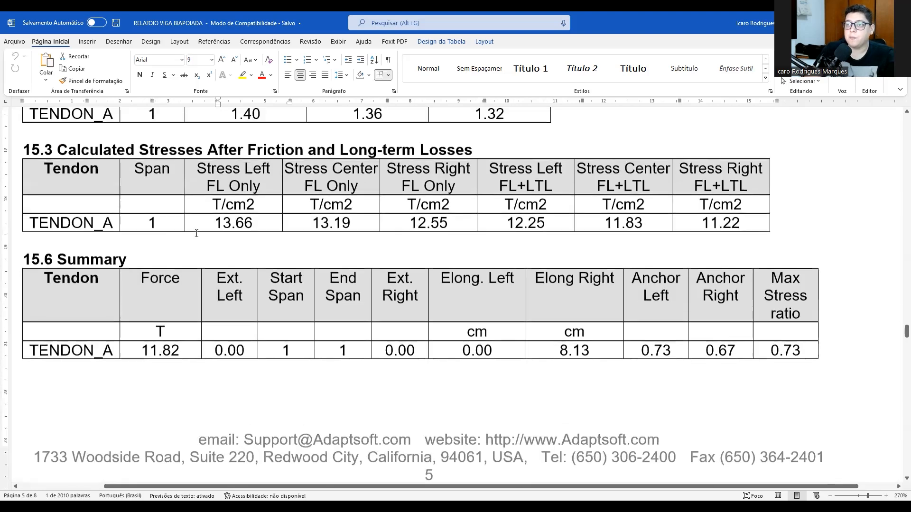
pyautogui.scroll(-3, 142, 218)
# - Examine the section 21 tendon heights table for span 1, relating X/L and X positions from the support to midspan
pyautogui.scroll(-9, 141, 219)
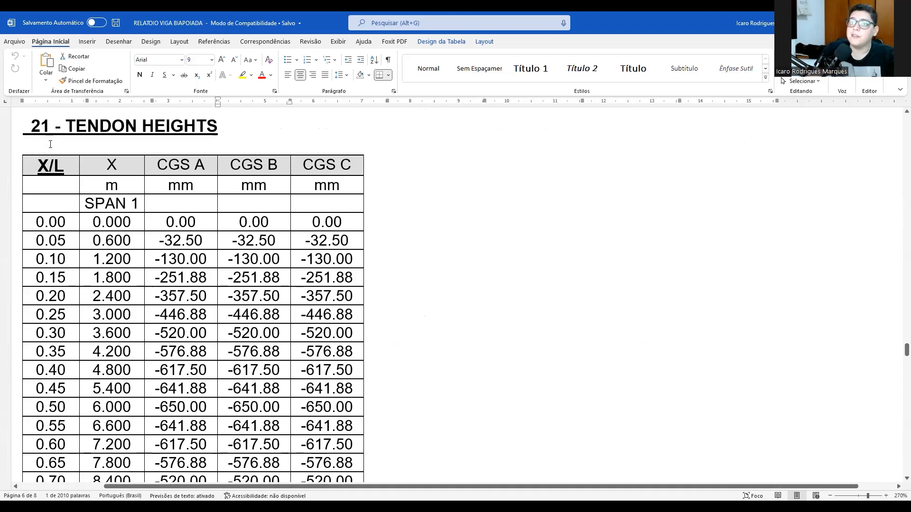
pyautogui.moveTo(37, 223); pyautogui.dragTo(67, 223)
pyautogui.scroll(-5, 67, 222)
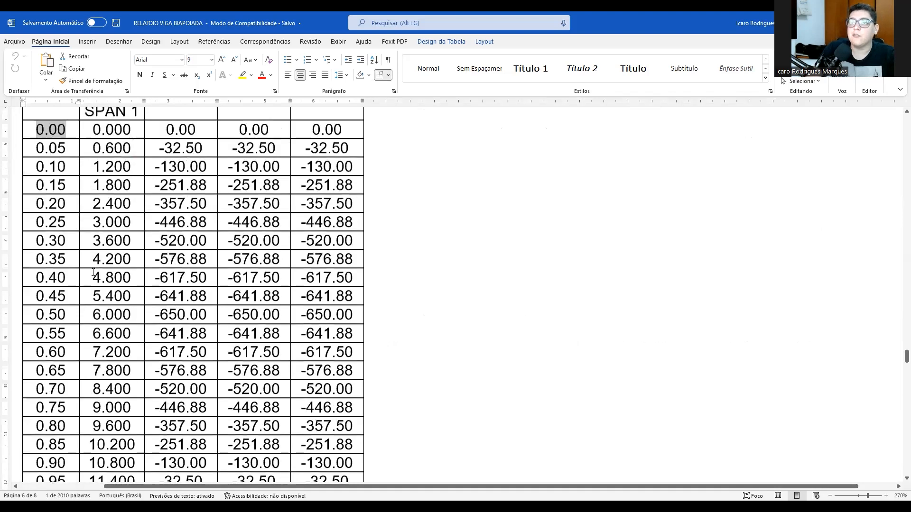
pyautogui.scroll(4, 105, 212)
pyautogui.scroll(3, 59, 266)
pyautogui.scroll(-2, 60, 232)
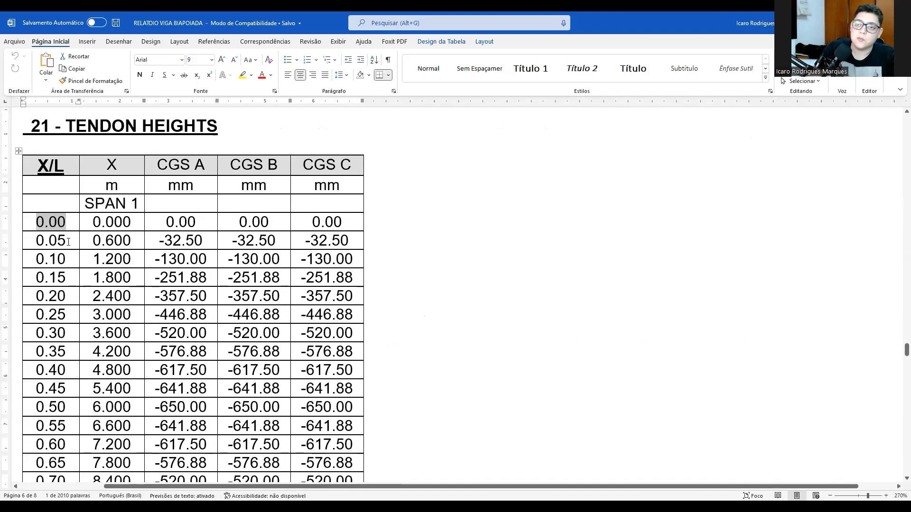
pyautogui.scroll(-2, 64, 274)
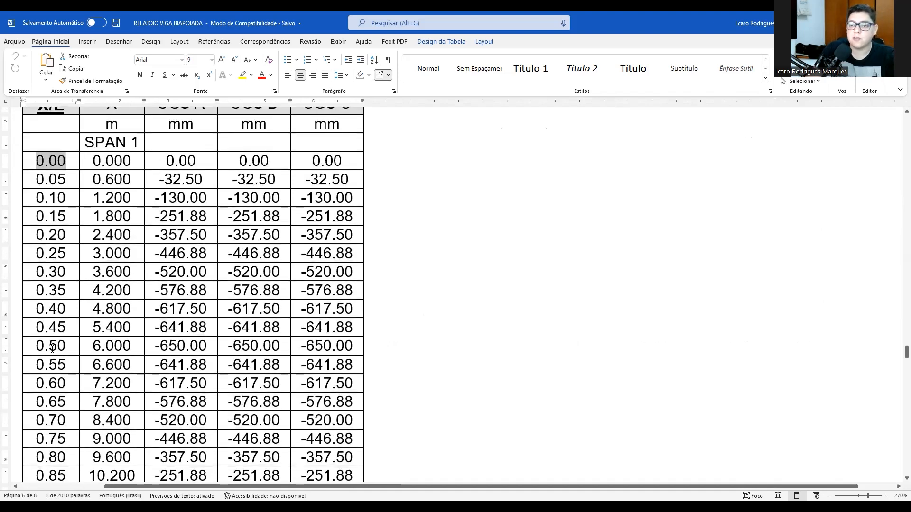
pyautogui.moveTo(88, 350); pyautogui.dragTo(132, 351)
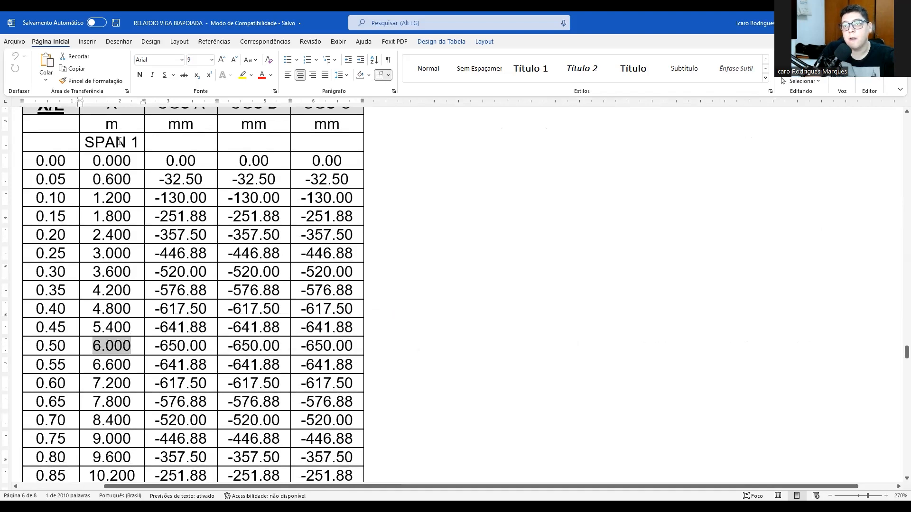
pyautogui.scroll(2, 106, 185)
pyautogui.scroll(-2, 195, 157)
pyautogui.scroll(2, 197, 153)
# - Try to clear the CGS B and CGS C columns of the tendon heights table and undo the deletion
pyautogui.click(268, 167)
pyautogui.moveTo(267, 167); pyautogui.dragTo(353, 425)
pyautogui.press('Delete')
pyautogui.scroll(5, 289, 321)
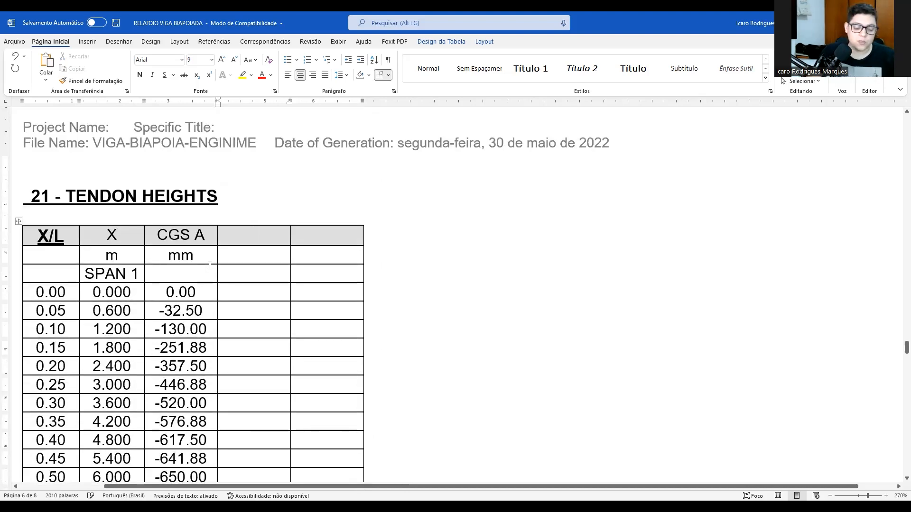
pyautogui.hotkey('ctrl', 'z')
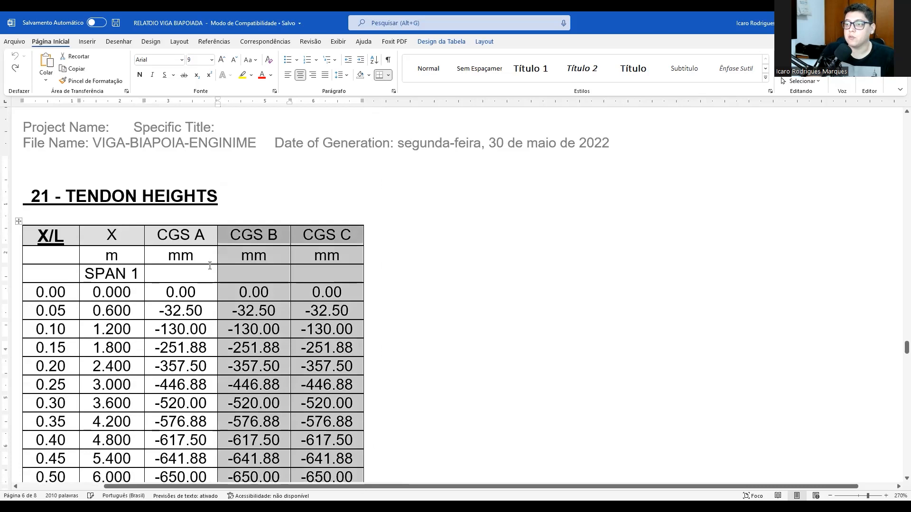
# - Check the CGS A tendon height at midspan, X/L 0.50, in the tendon heights table
pyautogui.click(245, 274)
pyautogui.scroll(-3, 180, 364)
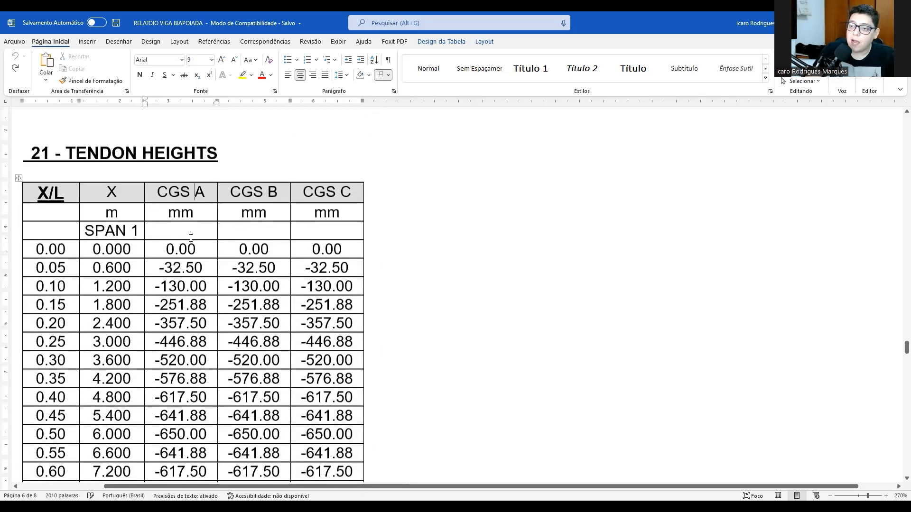
pyautogui.scroll(-2, 180, 365)
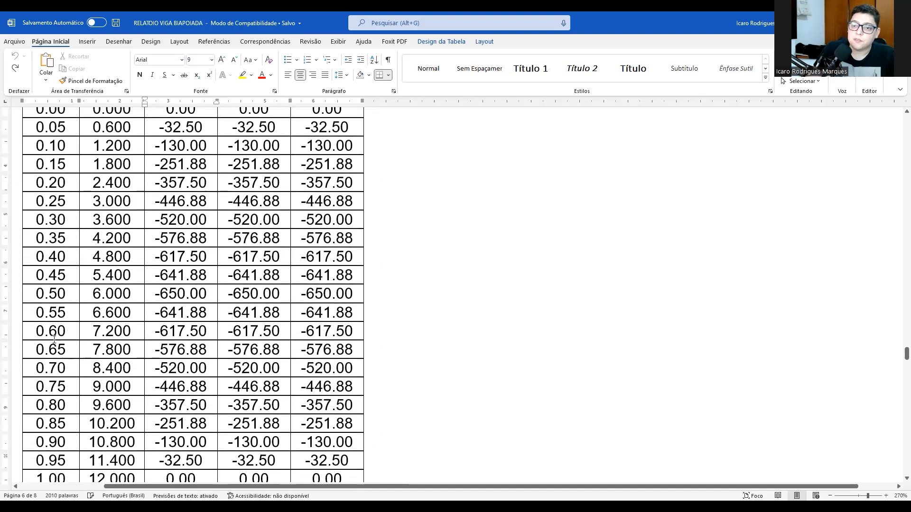
pyautogui.moveTo(160, 294); pyautogui.dragTo(188, 294)
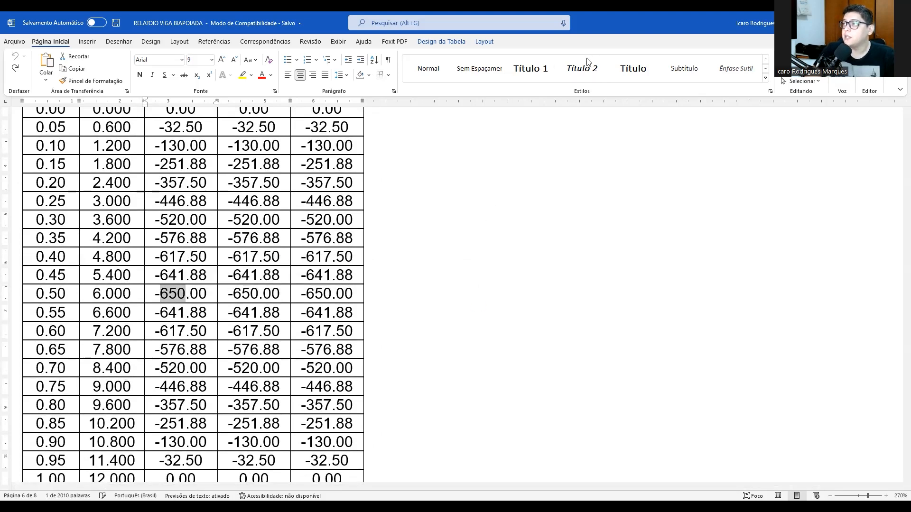
# - Switch to the slide presentation and review the beam's tendon profile, the sag calculation and the resulting equivalent load diagram
pyautogui.hotkey('alt', 'Tab')
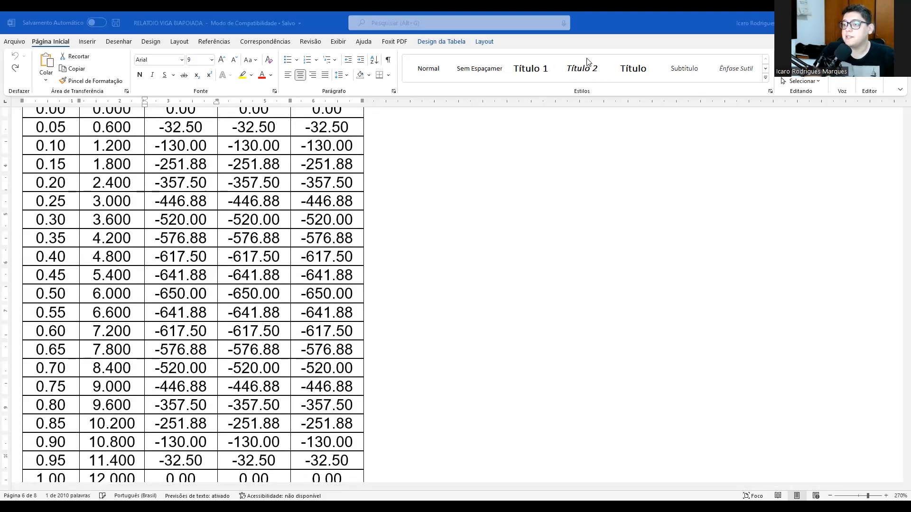
pyautogui.hotkey('alt', 'Tab')
pyautogui.press('Left')
pyautogui.press('Left')
pyautogui.press('Left')
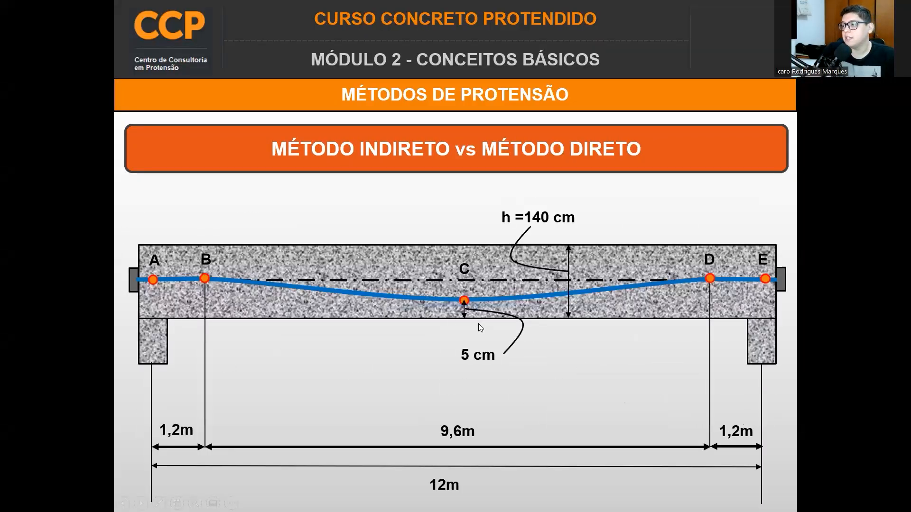
pyautogui.press('Right')
pyautogui.press('Right')
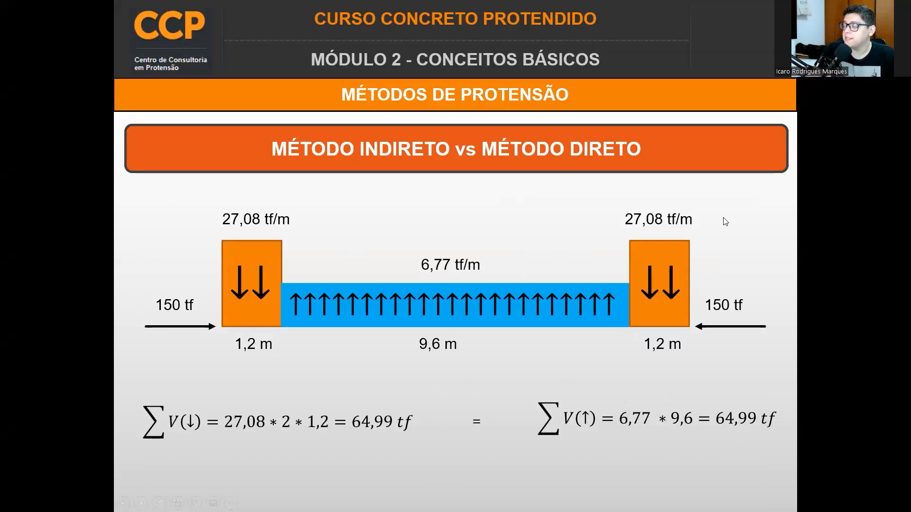
pyautogui.press('Left')
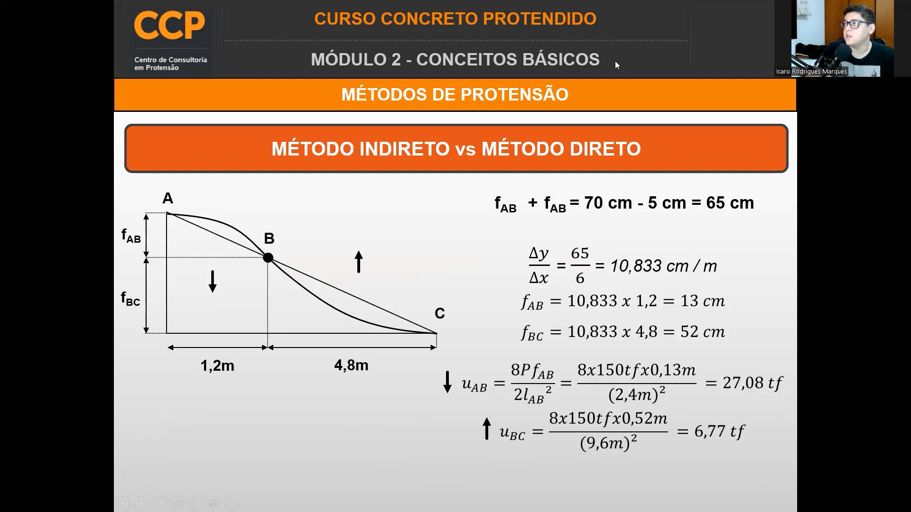
pyautogui.press('Right')
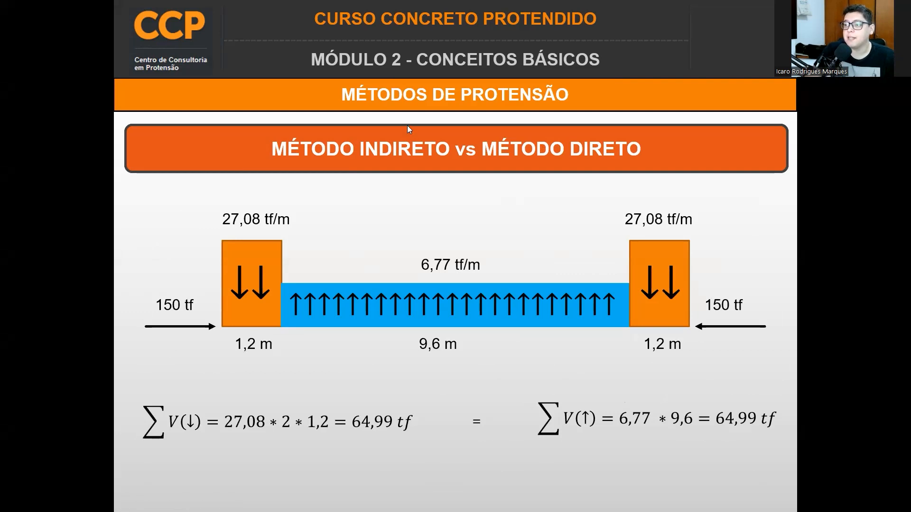
# - Return to the Word report and examine the first row of the section 22 balanced loading table, covering its a–b range and W
pyautogui.hotkey('alt', 'Tab')
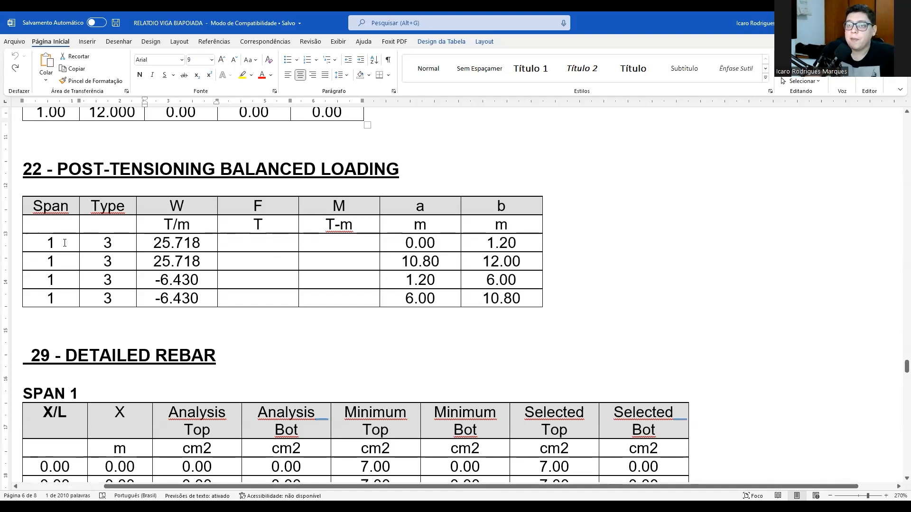
pyautogui.moveTo(67, 242); pyautogui.dragTo(118, 242)
pyautogui.moveTo(406, 247); pyautogui.dragTo(440, 246)
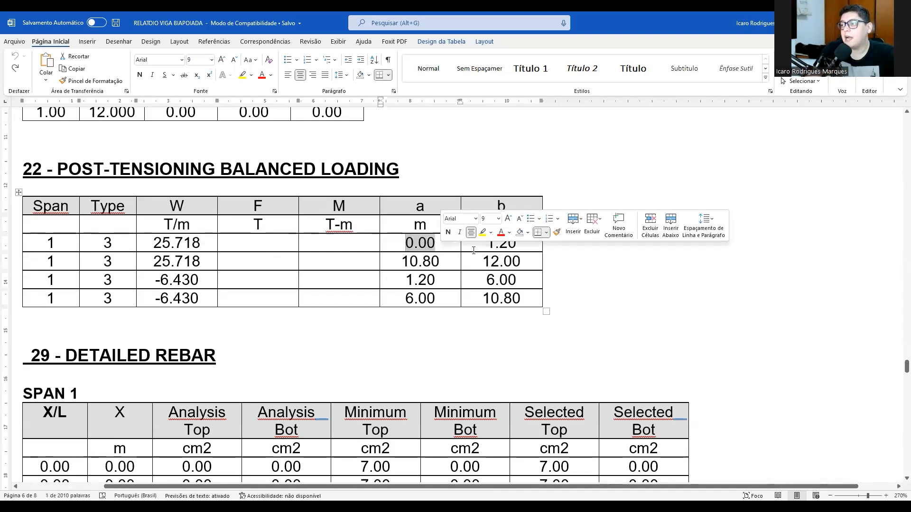
pyautogui.click(520, 243)
pyautogui.moveTo(155, 243); pyautogui.dragTo(202, 244)
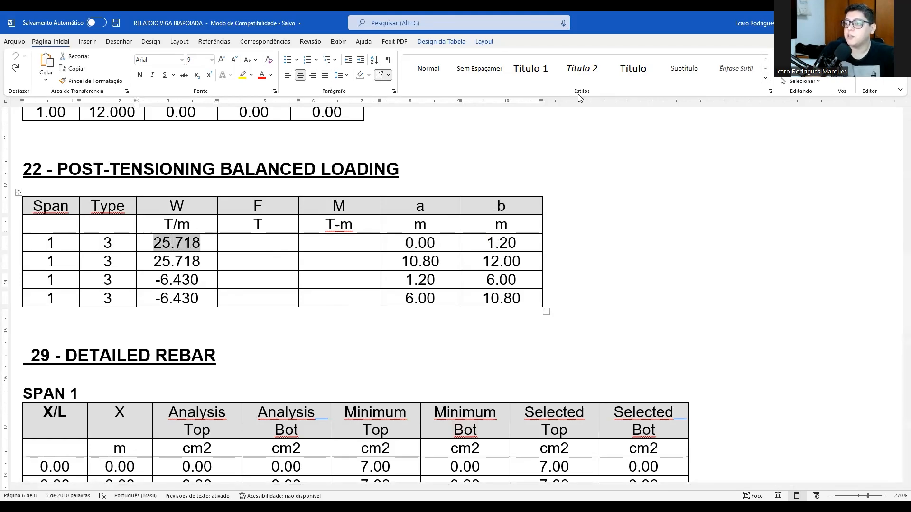
# - Switch to the slide presentation to compare the report's balanced load with the equivalent load diagram and the general equivalent load slide
pyautogui.hotkey('alt', 'Tab')
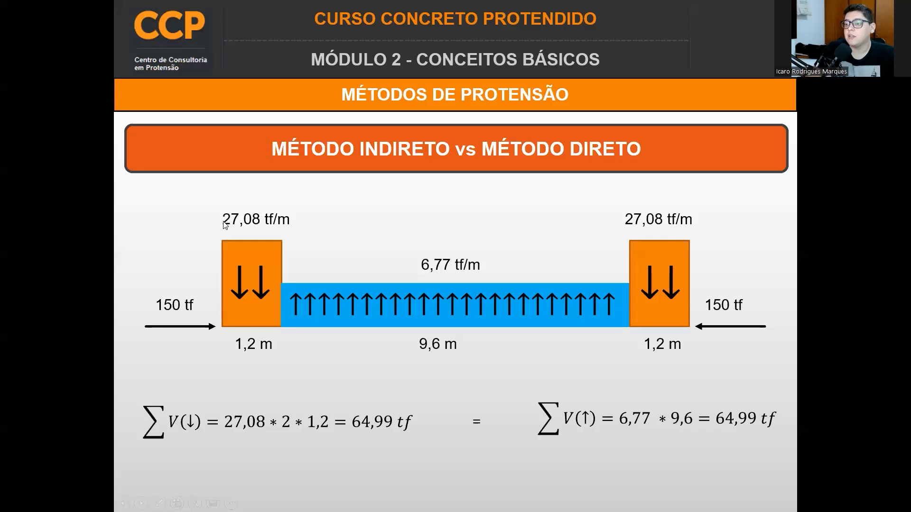
pyautogui.click(254, 225)
pyautogui.click(258, 224)
pyautogui.click(258, 226)
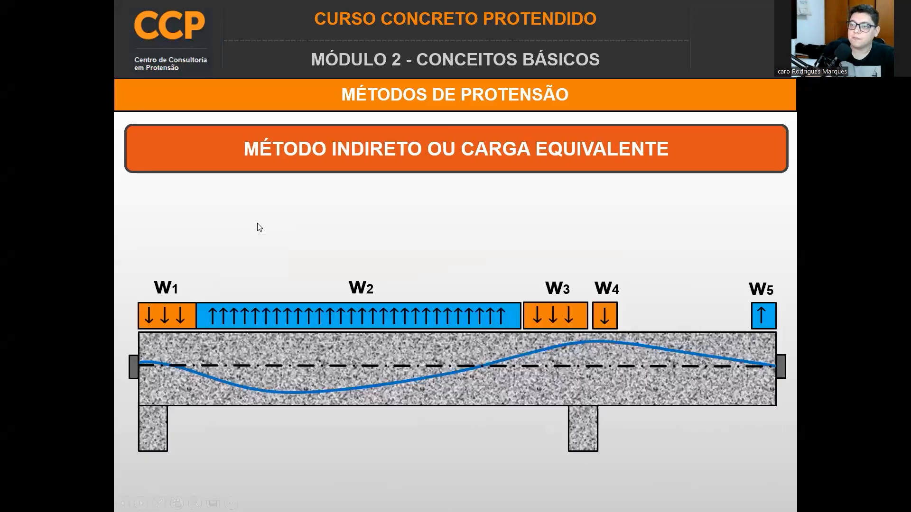
pyautogui.click(258, 227)
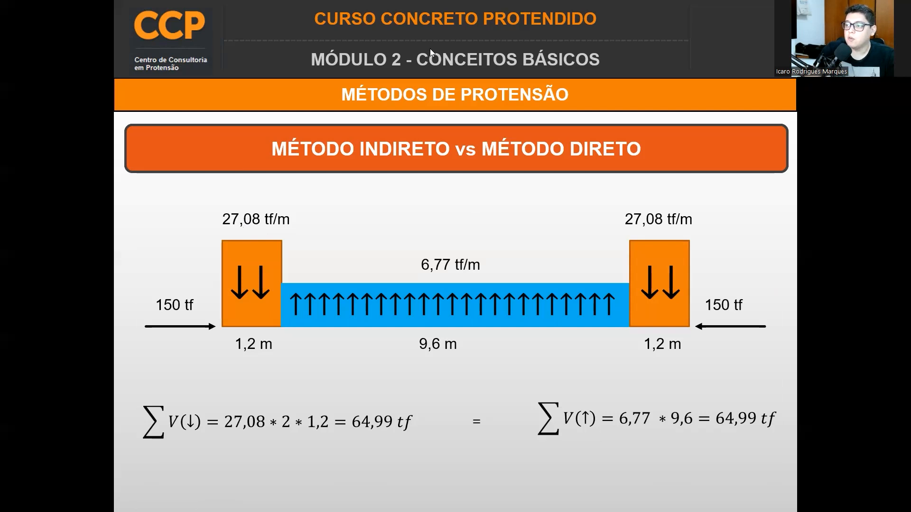
# - Return to the Word report and examine W and the a–b ranges in the first two rows of the section 22 balanced loading table
pyautogui.hotkey('alt', 'Tab')
pyautogui.click(418, 261)
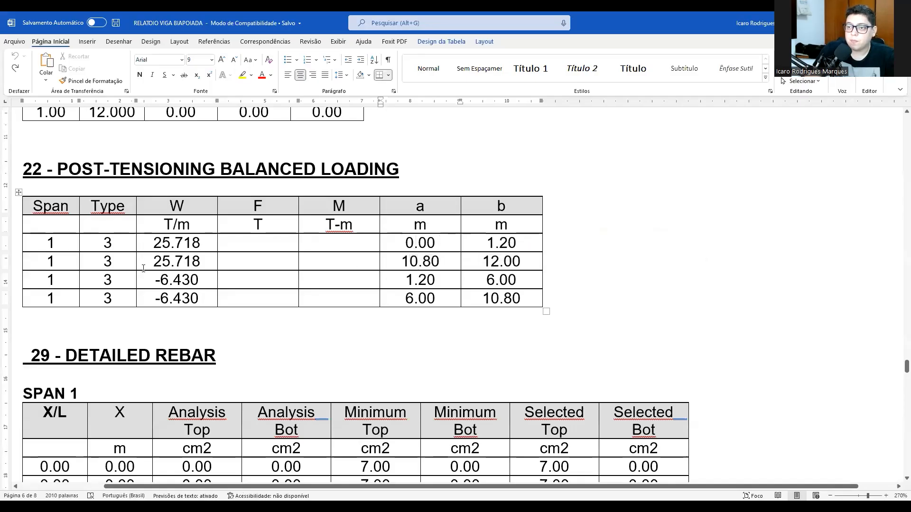
pyautogui.moveTo(155, 246); pyautogui.dragTo(154, 268)
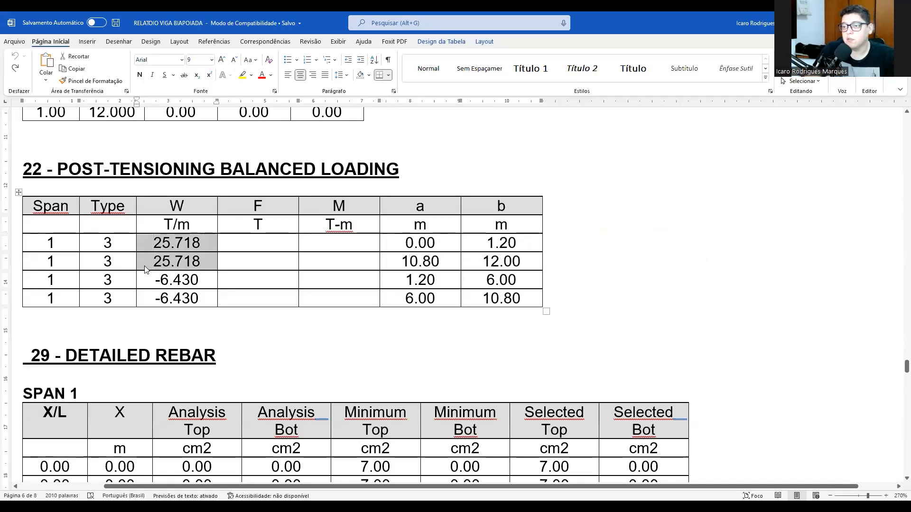
pyautogui.click(153, 262)
pyautogui.doubleClick(488, 243)
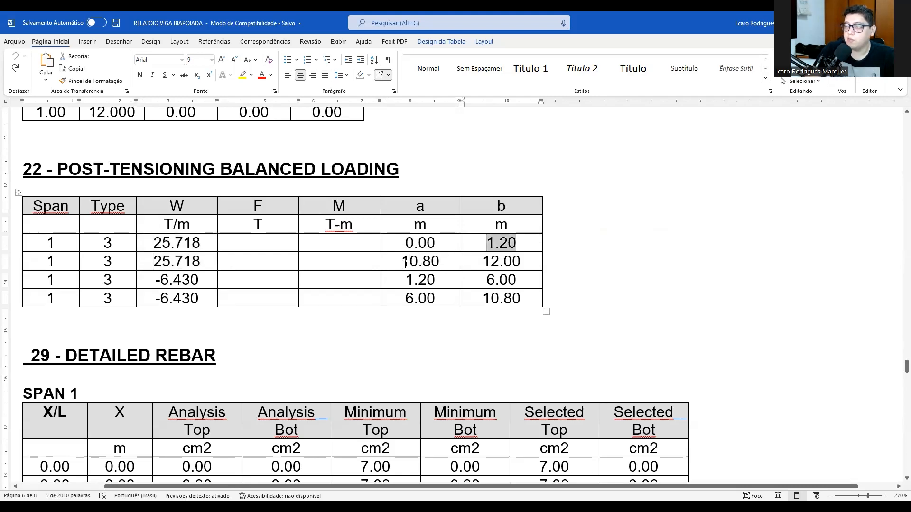
pyautogui.moveTo(424, 244); pyautogui.dragTo(510, 262)
pyautogui.moveTo(201, 259); pyautogui.dragTo(138, 244)
# - Examine W and the a–b ranges of the last two balanced loading rows and compare them with the equivalent load slide
pyautogui.click(149, 283)
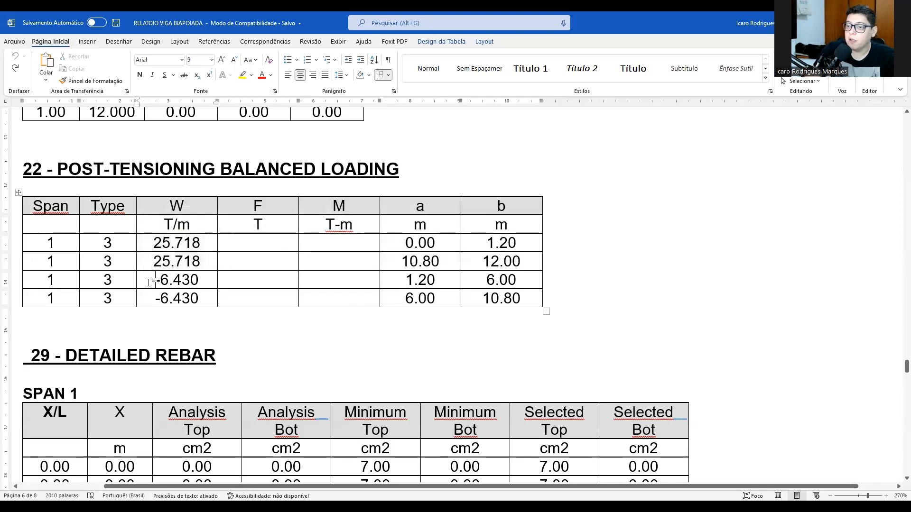
pyautogui.moveTo(178, 282); pyautogui.dragTo(204, 290)
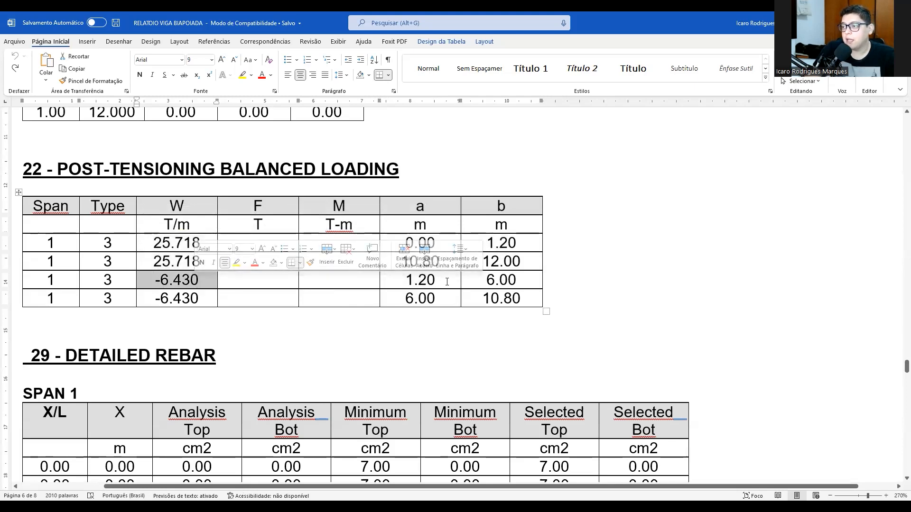
pyautogui.moveTo(401, 281); pyautogui.dragTo(448, 283)
pyautogui.press('Tab')
pyautogui.press('Tab')
pyautogui.press('Right')
pyautogui.press('Right')
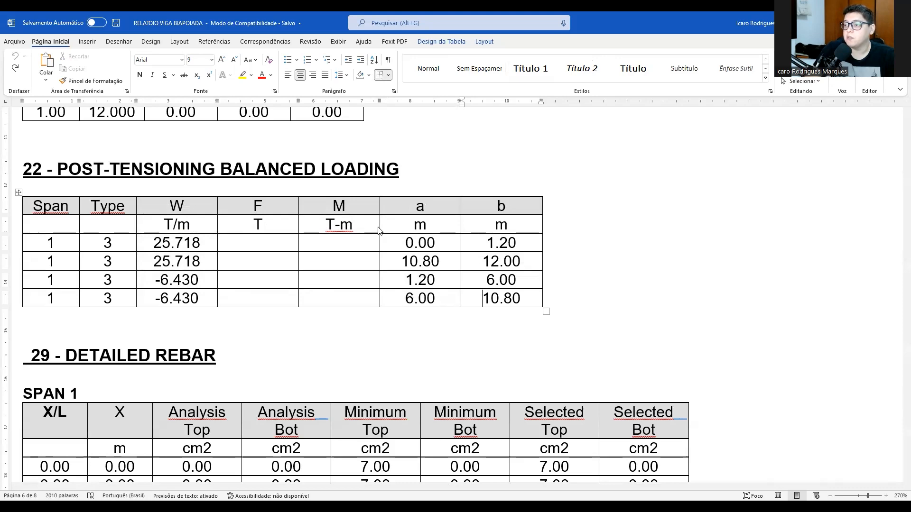
pyautogui.hotkey('alt', 'Tab')
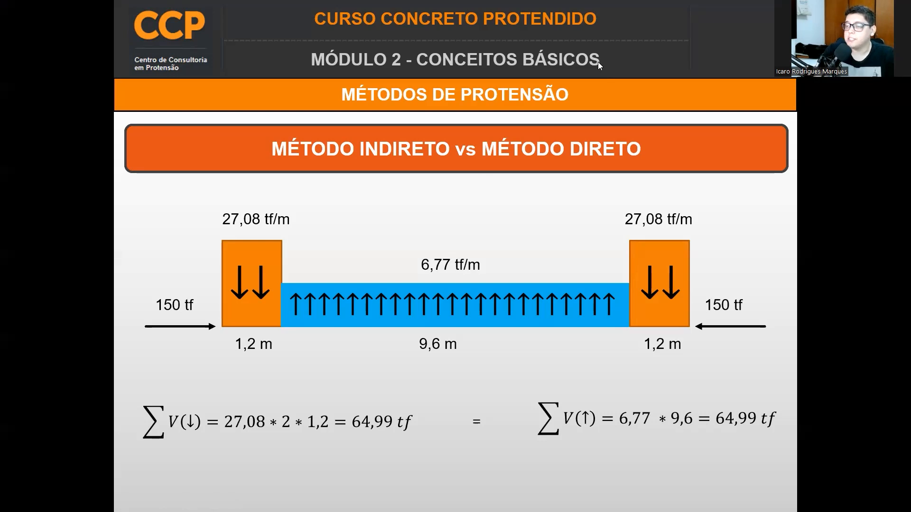
pyautogui.hotkey('alt', 'Tab')
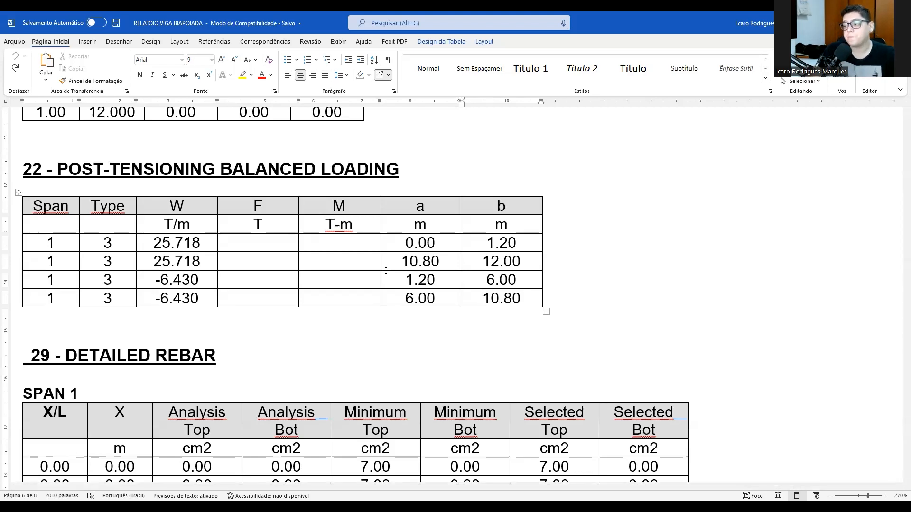
# - Review the section 29 detailed rebar table for span 1 through to the end of the report
pyautogui.scroll(-5, 332, 290)
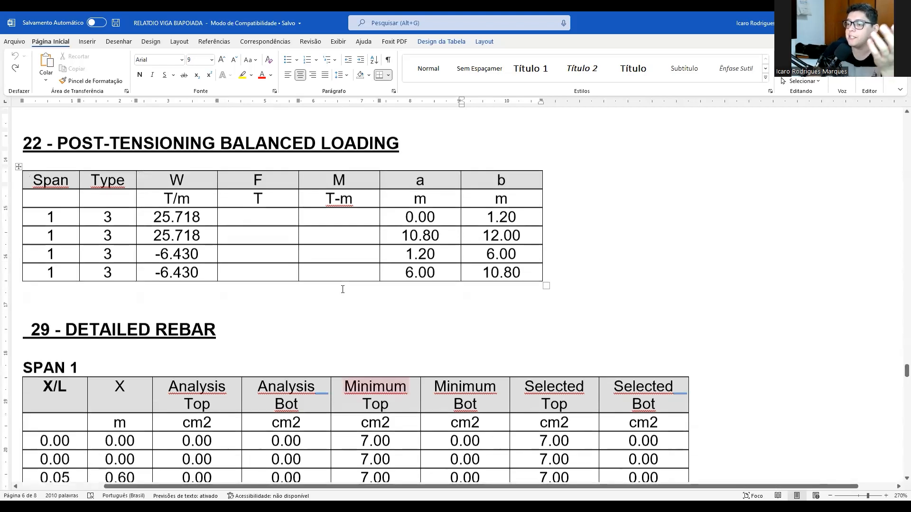
pyautogui.scroll(2, 159, 192)
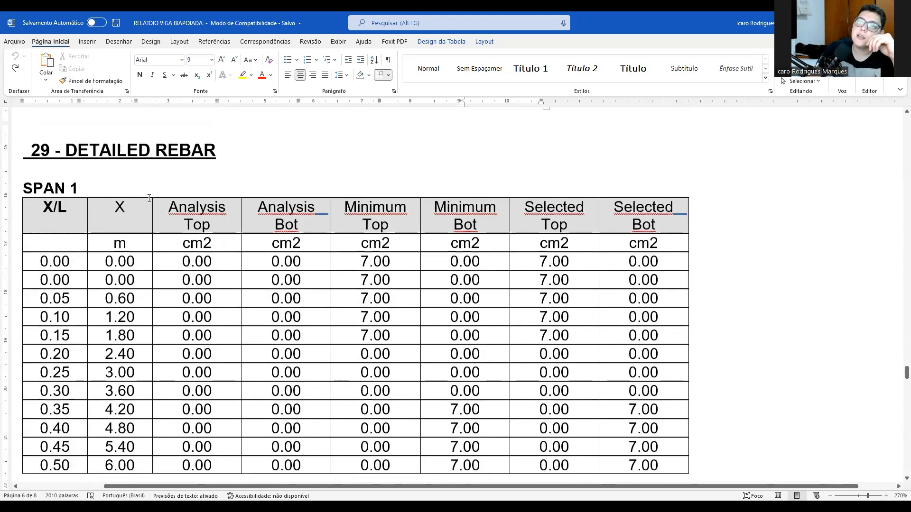
pyautogui.moveTo(215, 174); pyautogui.dragTo(30, 172)
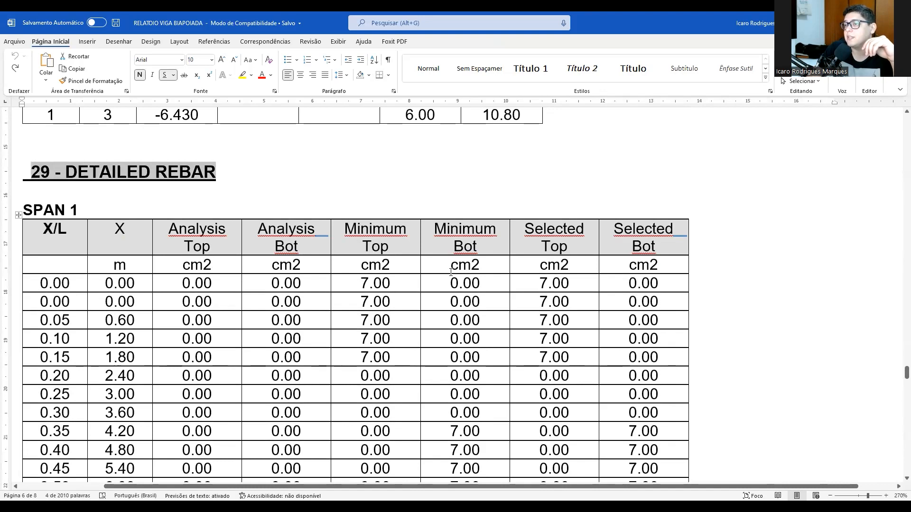
pyautogui.scroll(-2, 260, 270)
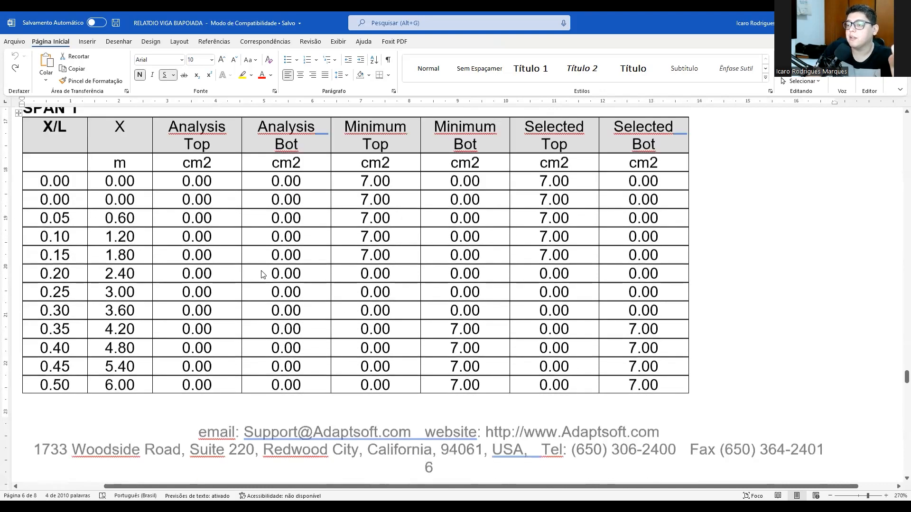
pyautogui.scroll(-15, 260, 269)
pyautogui.scroll(-12, 265, 279)
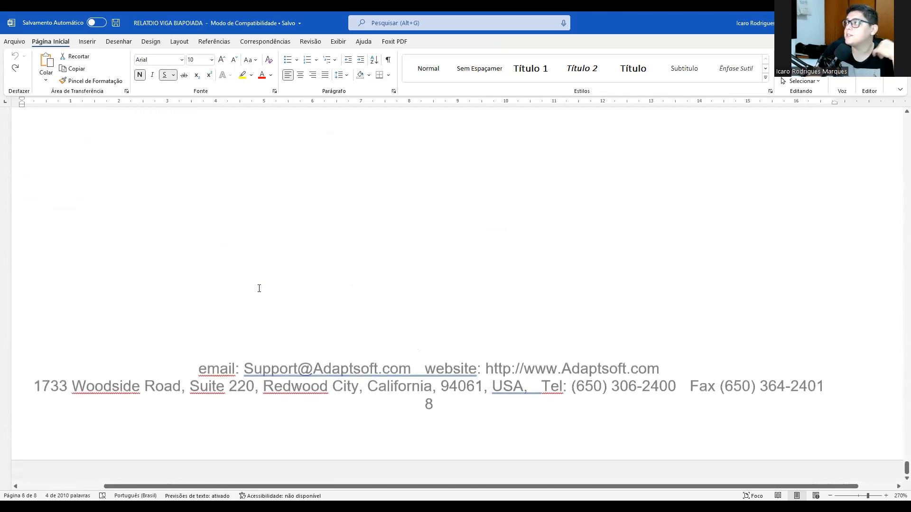
pyautogui.scroll(15, 263, 285)
pyautogui.scroll(20, 262, 290)
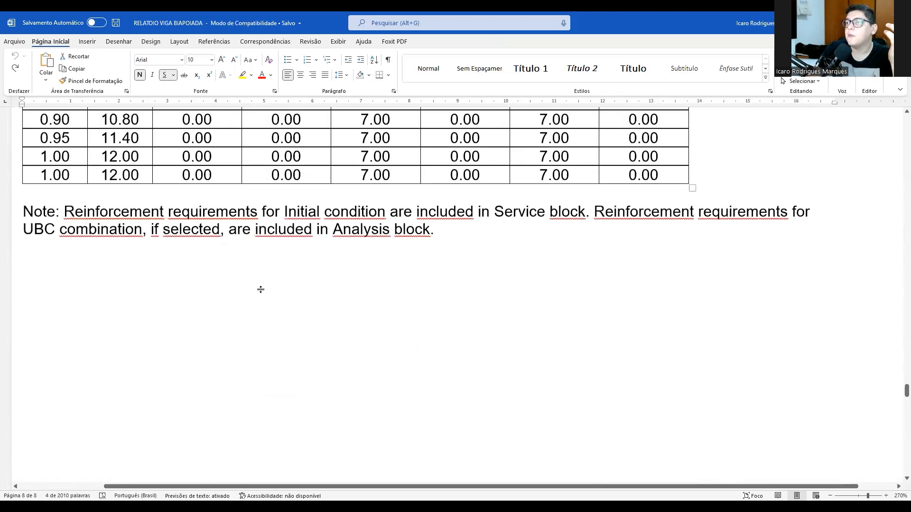
pyautogui.scroll(-6, 295, 298)
pyautogui.scroll(4, 285, 323)
# - Outline the section 22 balanced loading heading and table with a freehand blue box, mark its corners, and clear the annotation
pyautogui.moveTo(277, 349); pyautogui.dragTo(40, 245)
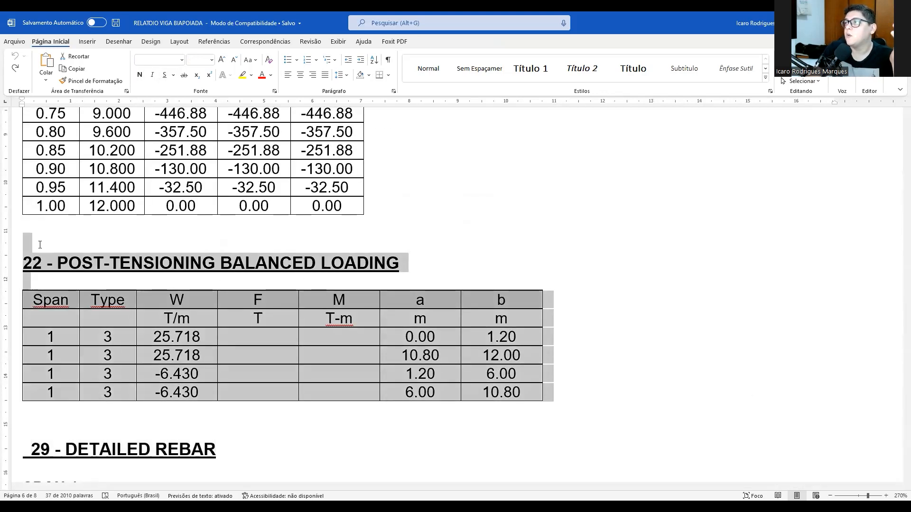
pyautogui.moveTo(233, 243); pyautogui.dragTo(223, 308)
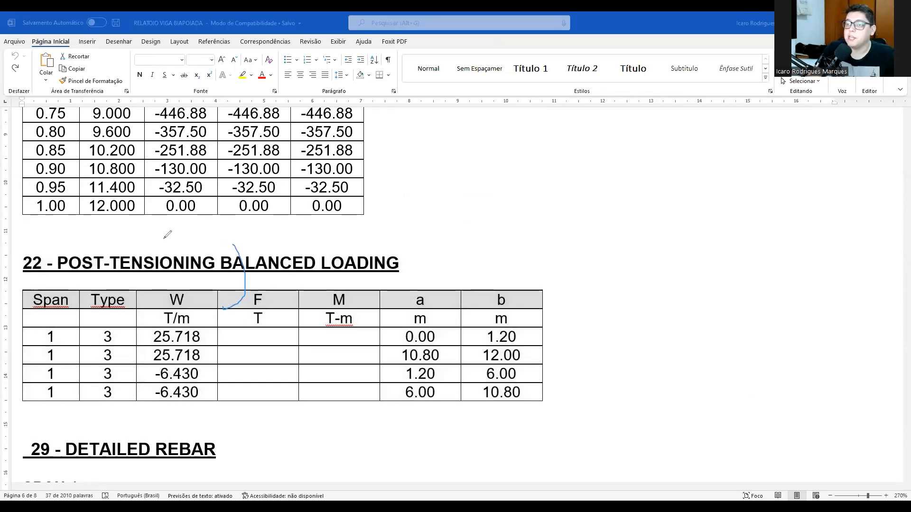
pyautogui.moveTo(19, 252); pyautogui.dragTo(17, 277)
pyautogui.moveTo(16, 365)
pyautogui.mouseDown()
pyautogui.moveTo(43, 412)
pyautogui.moveTo(283, 420)
pyautogui.moveTo(590, 404)
pyautogui.moveTo(575, 273)
pyautogui.moveTo(295, 239)
pyautogui.moveTo(137, 237)
pyautogui.moveTo(19, 248)
pyautogui.moveTo(29, 240)
pyautogui.moveTo(4, 262)
pyautogui.mouseUp()
pyautogui.moveTo(584, 401); pyautogui.dragTo(555, 440)
pyautogui.moveTo(599, 382); pyautogui.dragTo(580, 413)
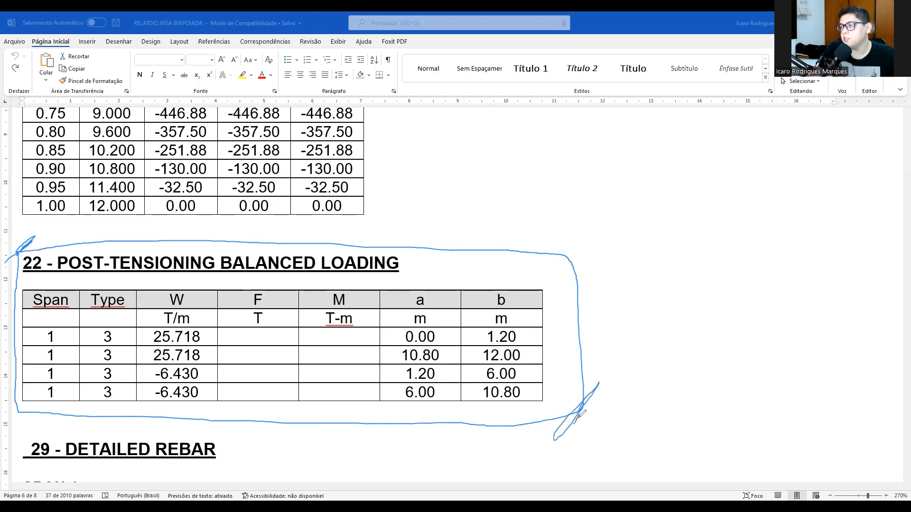
pyautogui.moveTo(546, 244)
pyautogui.mouseDown()
pyautogui.moveTo(576, 263)
pyautogui.moveTo(543, 247)
pyautogui.mouseUp()
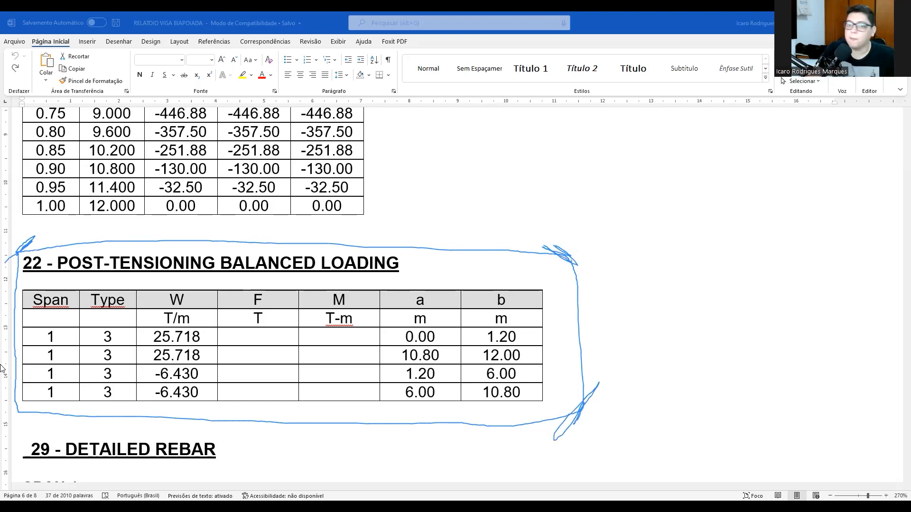
pyautogui.moveTo(14, 385); pyautogui.dragTo(28, 420)
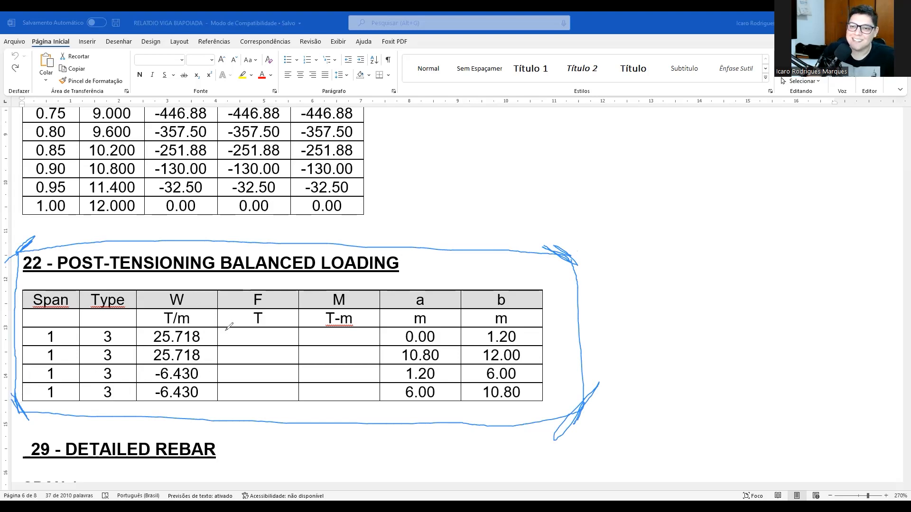
pyautogui.click(488, 104)
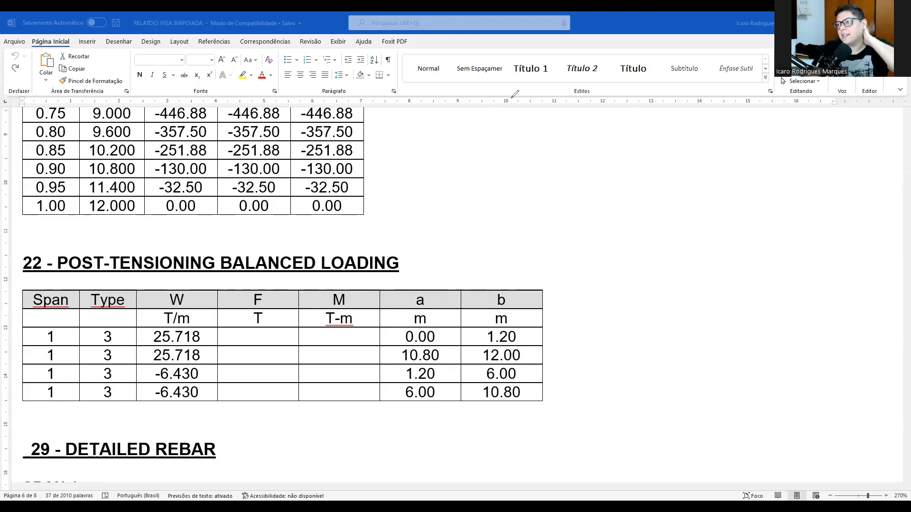
# - Switch to ADAPT-PT 2018 and open the project file VIGA-BIAPOIA-ENGINIME.ADB from the ENGINIME folder
pyautogui.hotkey('alt', 'Tab')
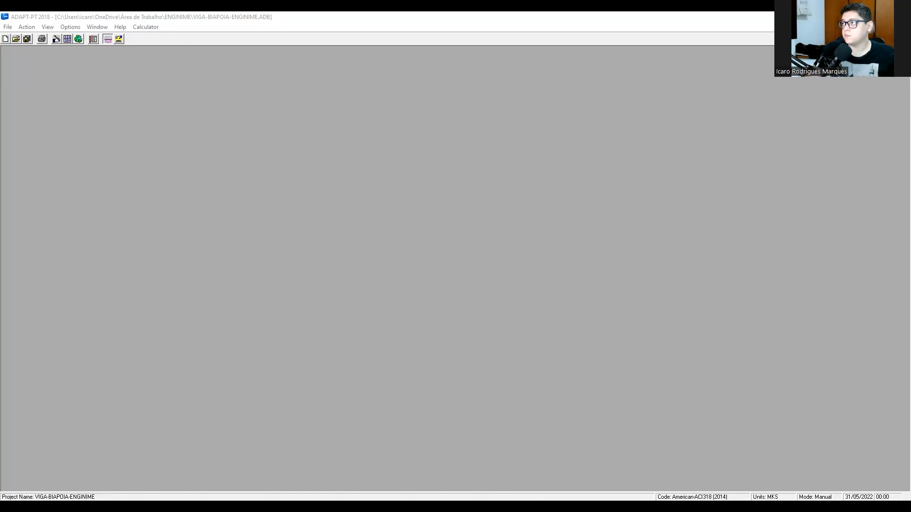
pyautogui.moveTo(397, 17); pyautogui.dragTo(410, 14)
pyautogui.doubleClick(409, 14)
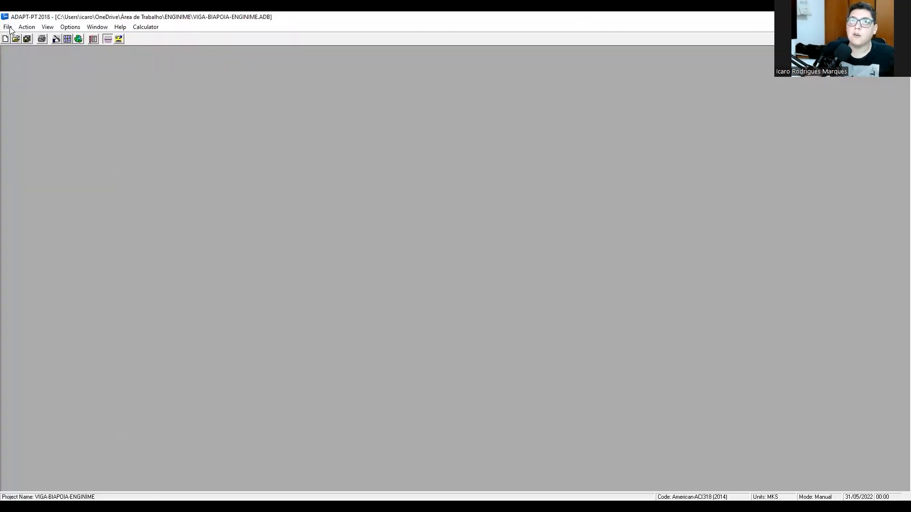
pyautogui.click(16, 39)
pyautogui.click(151, 102)
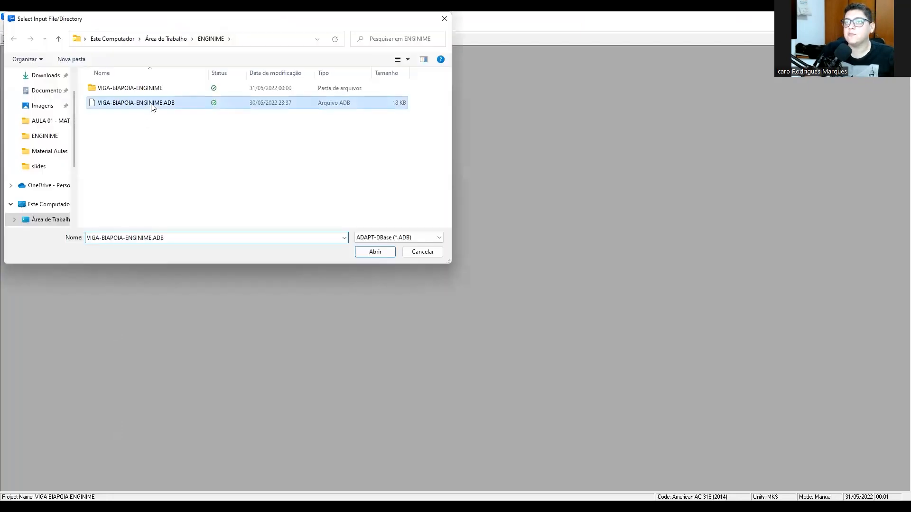
pyautogui.click(377, 252)
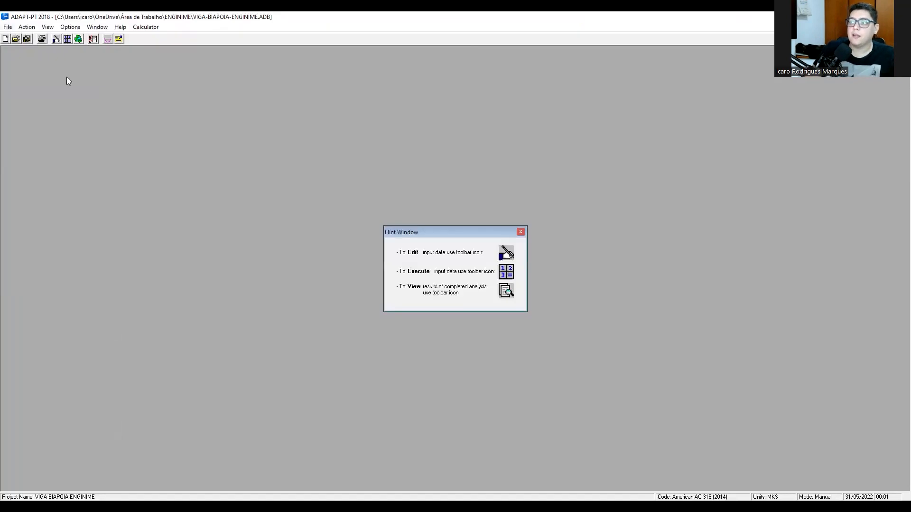
# - Save a copy of the project as VIGA-BALANCO-ENGINIME in the ENGINIME folder
pyautogui.click(7, 27)
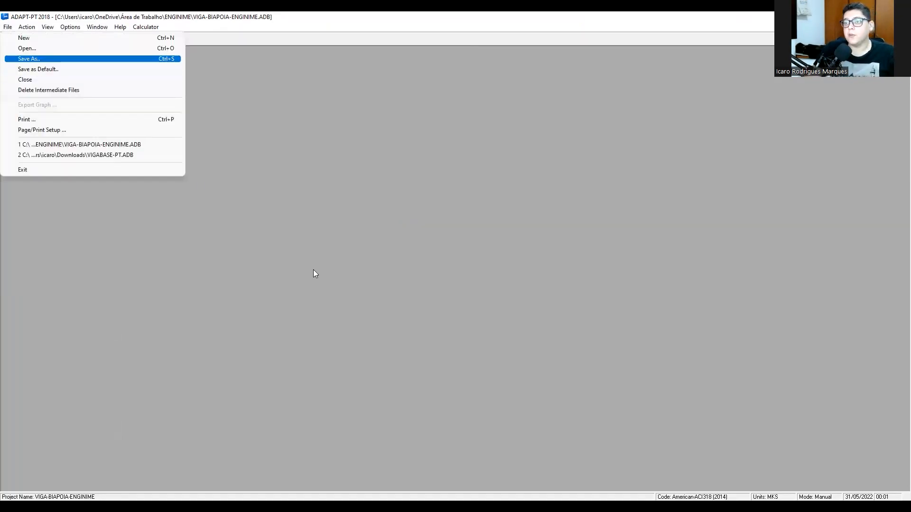
pyautogui.press('Return')
pyautogui.moveTo(81, 219); pyautogui.dragTo(101, 219)
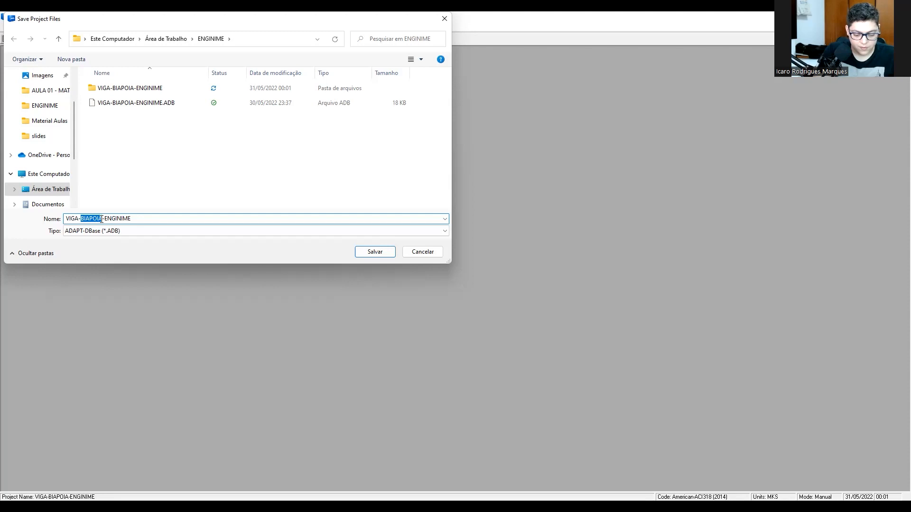
pyautogui.write('BALAN')
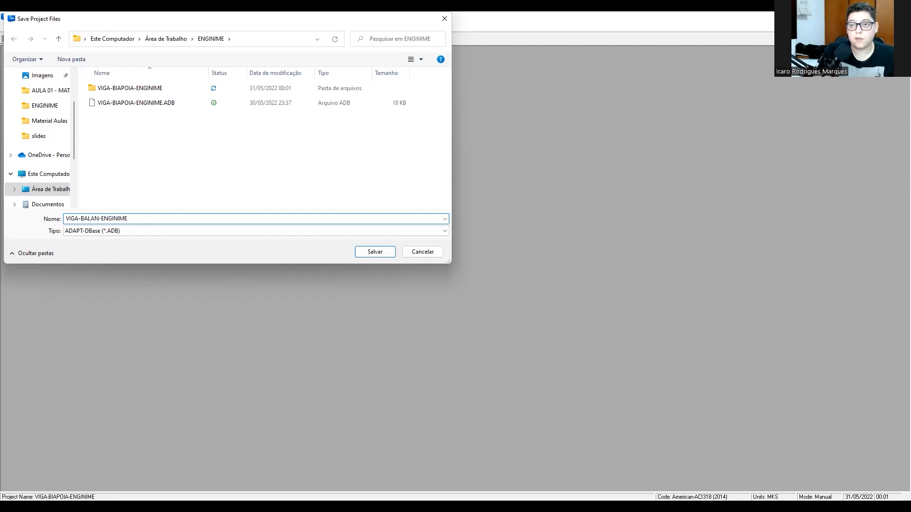
pyautogui.write('CO')
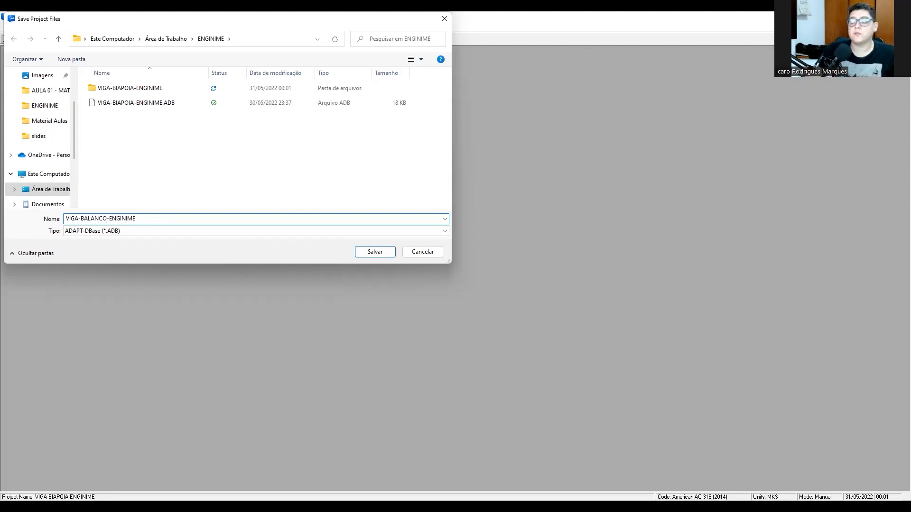
pyautogui.press('Return')
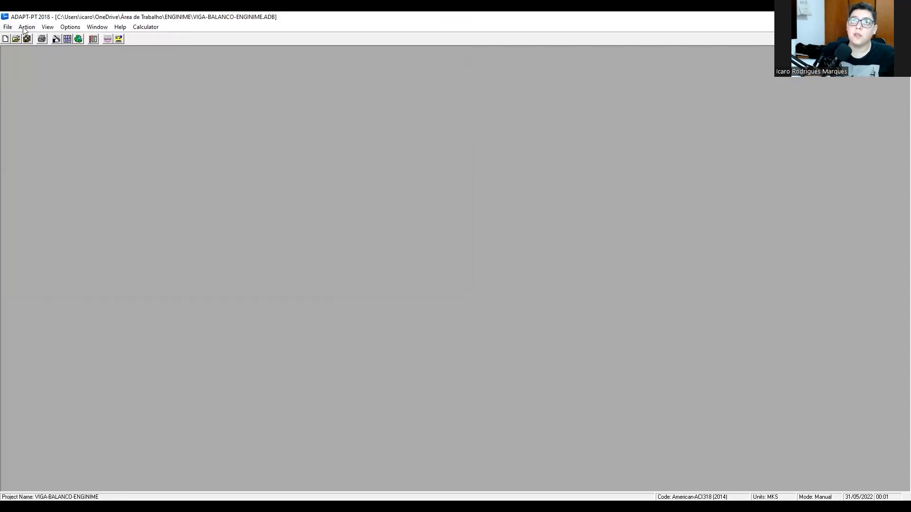
# - Open the input data for editing, set the span geometry to 1 span, and enable a right cantilever with a length of 2 m
pyautogui.click(56, 39)
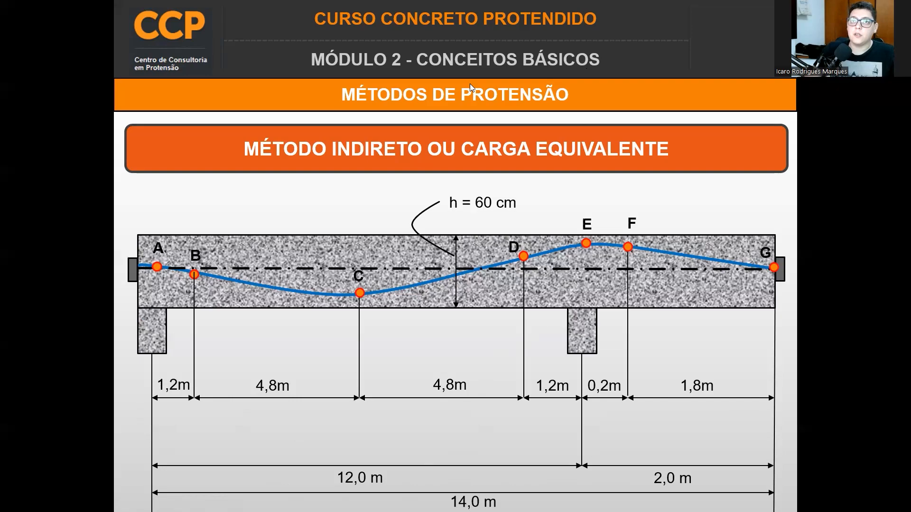
pyautogui.hotkey('alt', 'Tab')
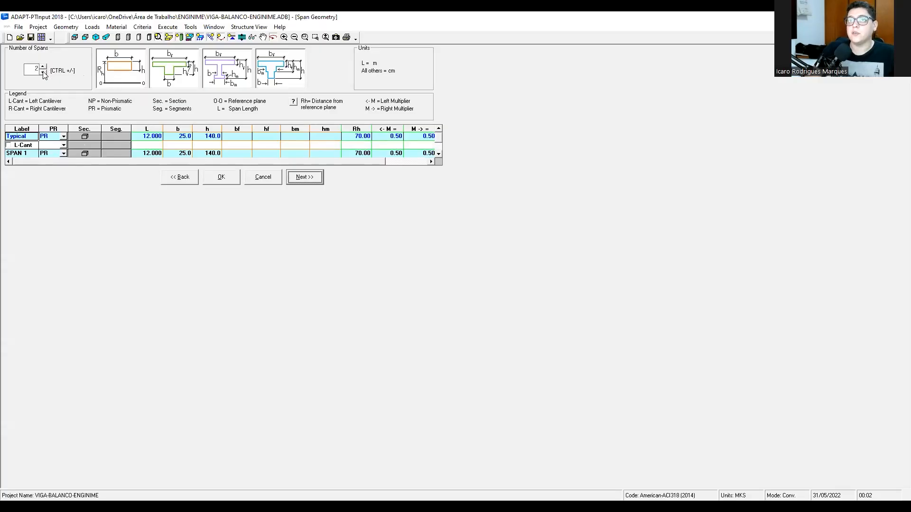
pyautogui.click(439, 153)
pyautogui.click(8, 153)
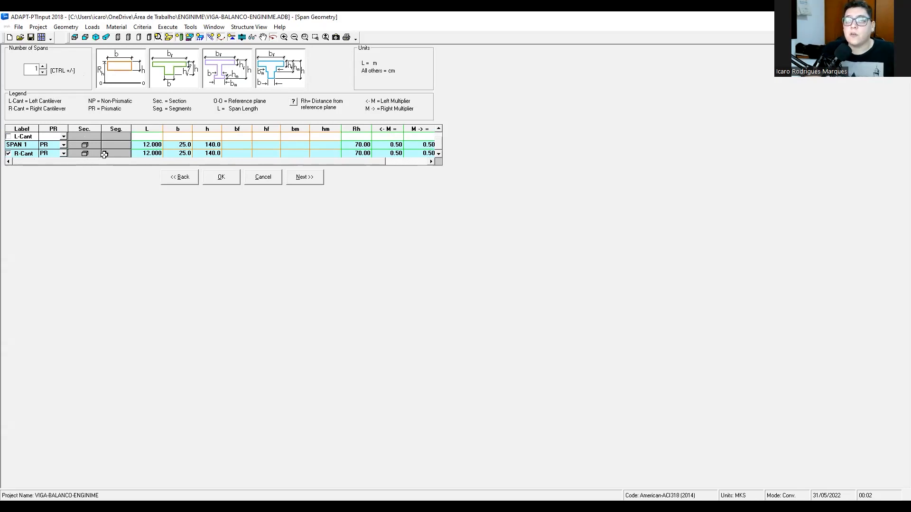
pyautogui.click(151, 152)
pyautogui.write('2')
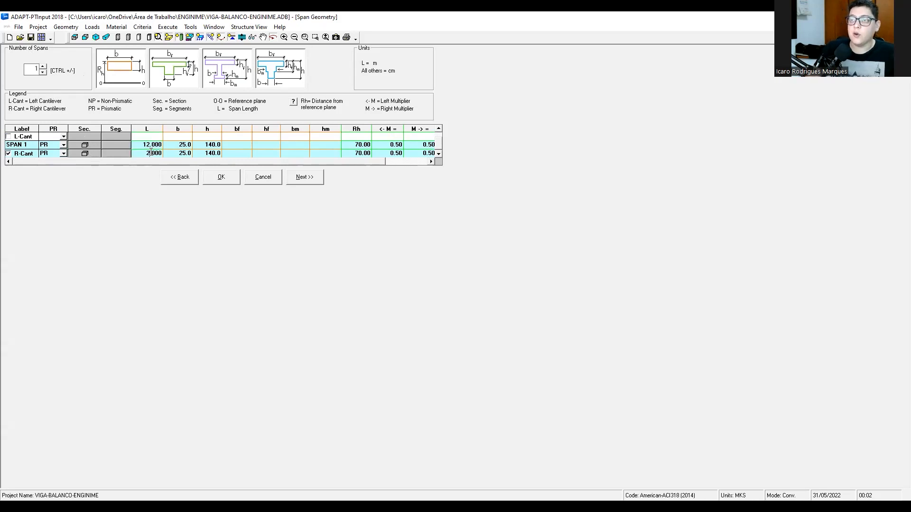
pyautogui.click(189, 144)
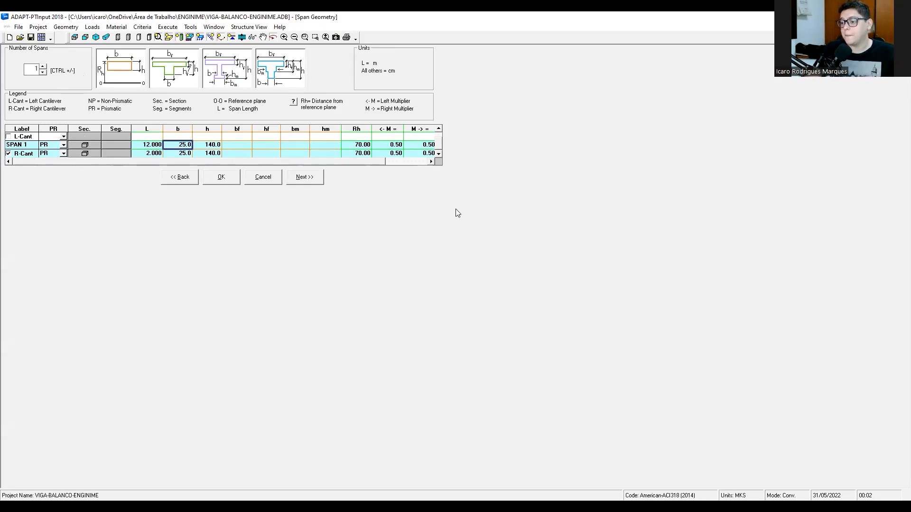
# - Switch to the slide presentation to check the geometry and tendon profile of the beam with a cantilever
pyautogui.hotkey('alt', 'Tab')
pyautogui.click(400, 306)
pyautogui.press('Left')
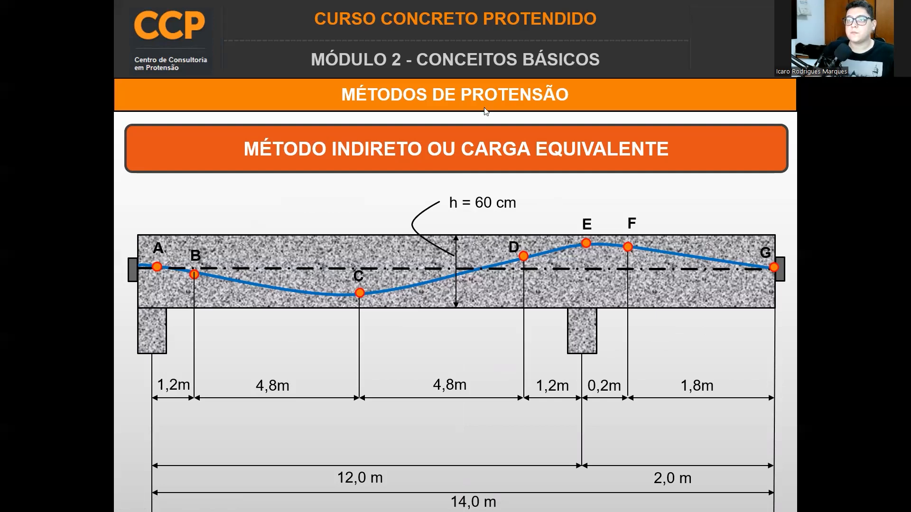
# - Switch to ADAPT-PT and set the section height h to 60 cm for the typical row, covering Span 1 and the right cantilever
pyautogui.hotkey('alt', 'Tab')
pyautogui.click(212, 145)
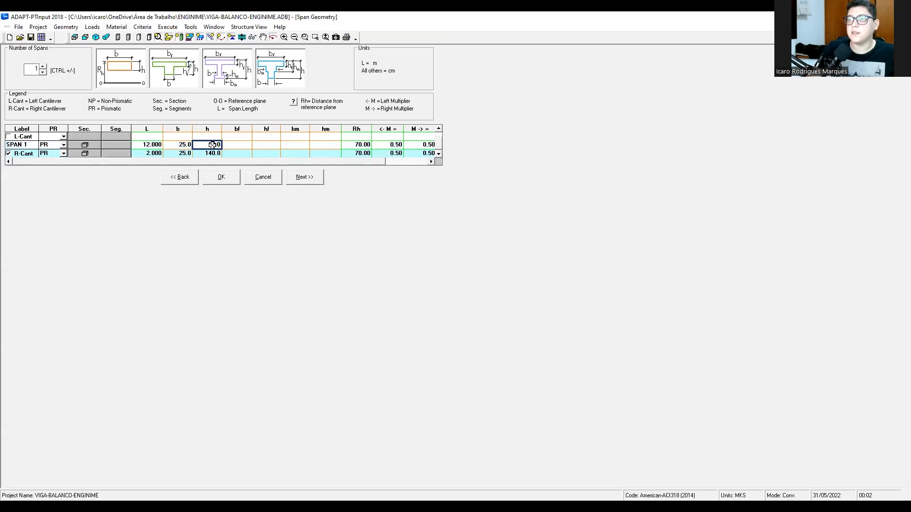
pyautogui.scroll(1, 212, 153)
pyautogui.click(215, 136)
pyautogui.write('60')
pyautogui.press('Return')
pyautogui.scroll(-1, 215, 139)
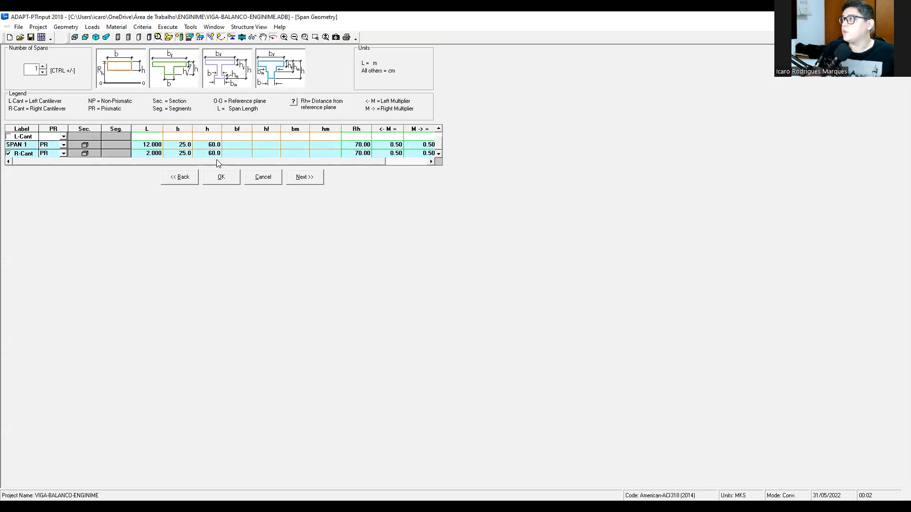
pyautogui.click(214, 152)
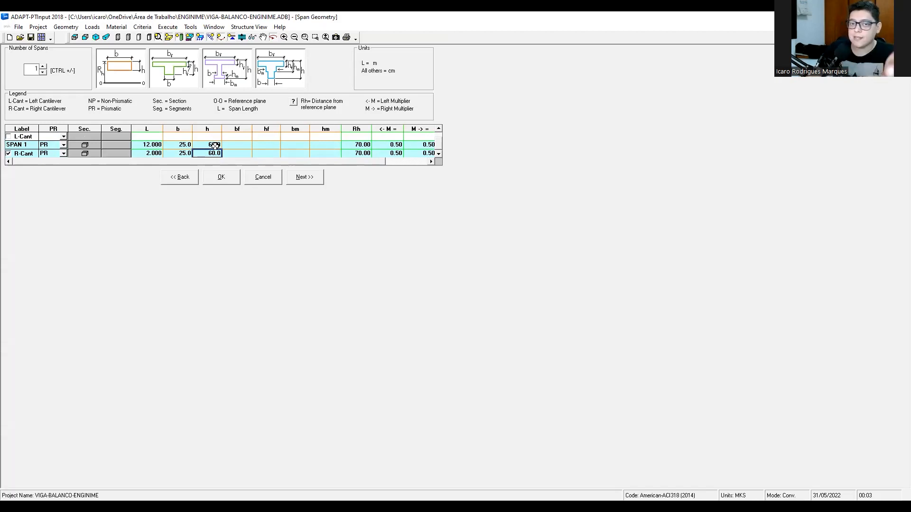
# - Set the reference plane distance Rh to 30 cm for Span 1, the right cantilever, and the typical row
pyautogui.click(360, 146)
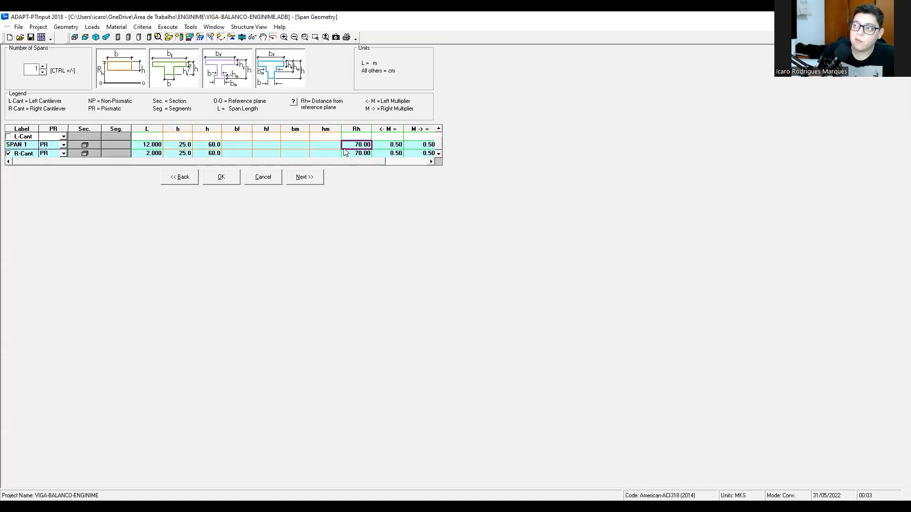
pyautogui.write('30')
pyautogui.press('Return')
pyautogui.click(358, 152)
pyautogui.write('30')
pyautogui.press('Return')
pyautogui.scroll(1, 355, 149)
pyautogui.click(363, 137)
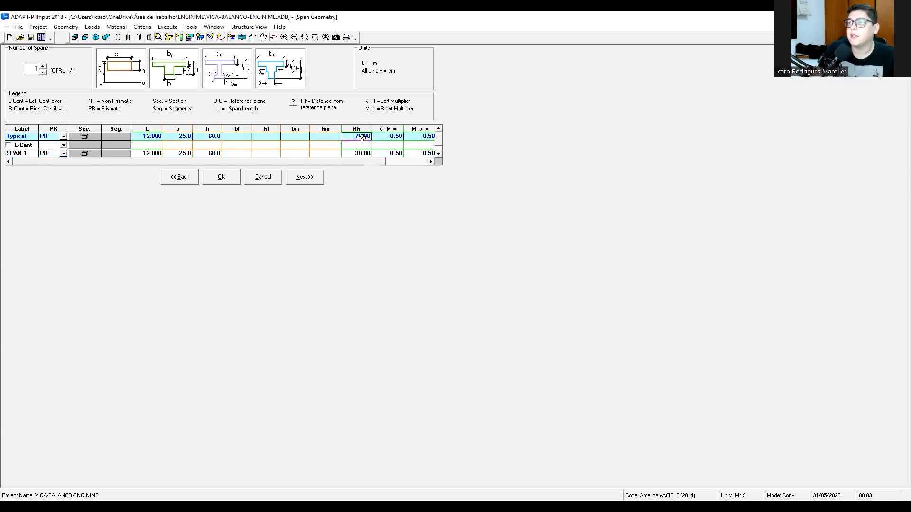
pyautogui.write('30')
pyautogui.press('Return')
pyautogui.scroll(-1, 332, 144)
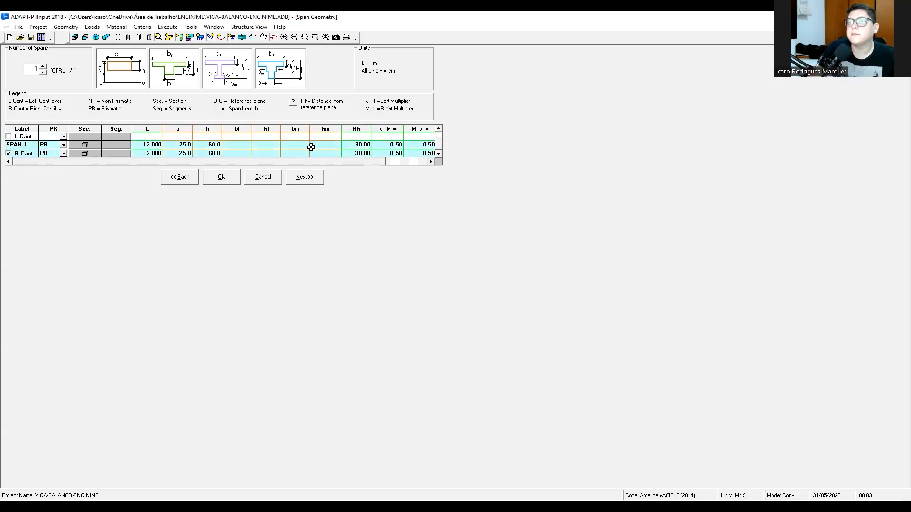
# - Accept the span geometry and continue to the loads, keeping the existing support geometry and boundary conditions
pyautogui.click(318, 177)
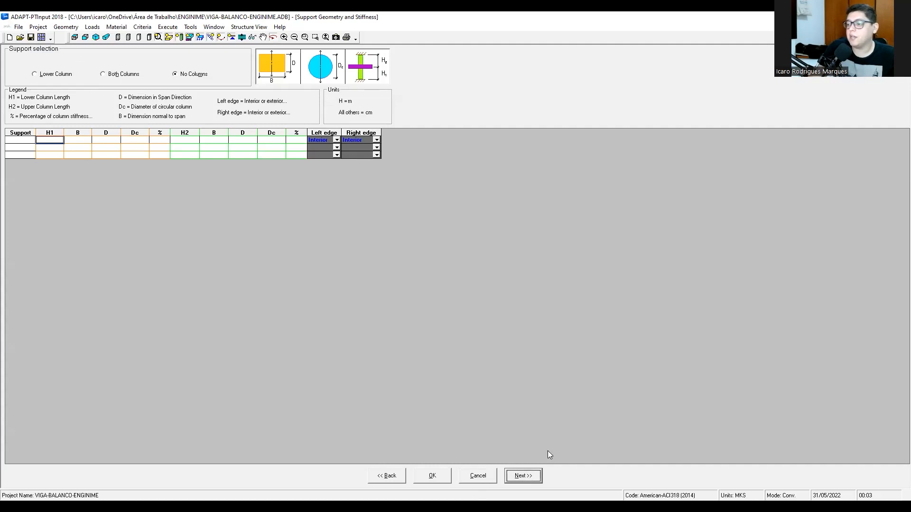
pyautogui.click(525, 476)
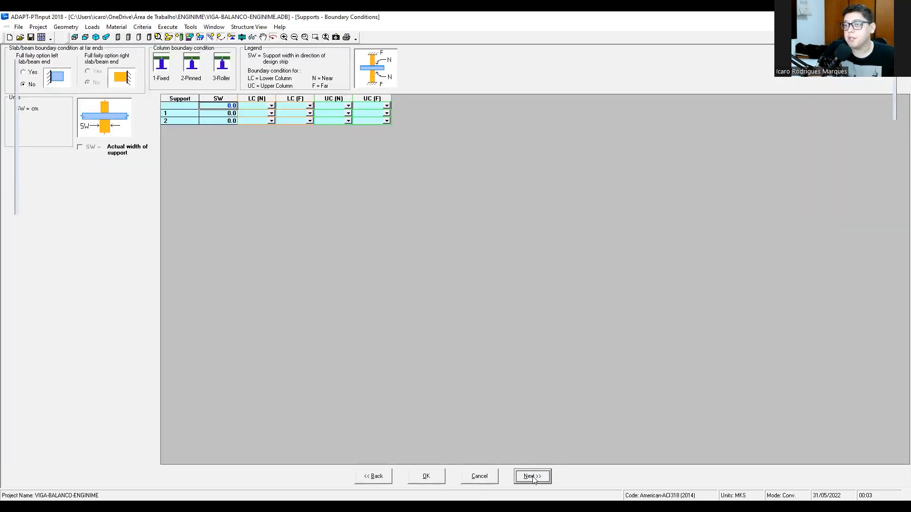
pyautogui.click(532, 476)
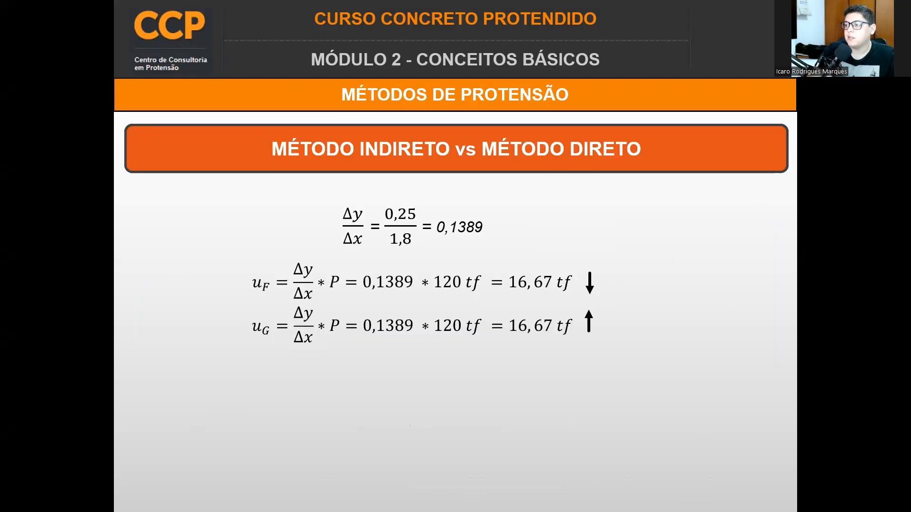
# - Check the slide with the cantilever beam's geometry and tendon profile, and return to the ADAPT-PT load input
pyautogui.press('Left')
pyautogui.press('Left')
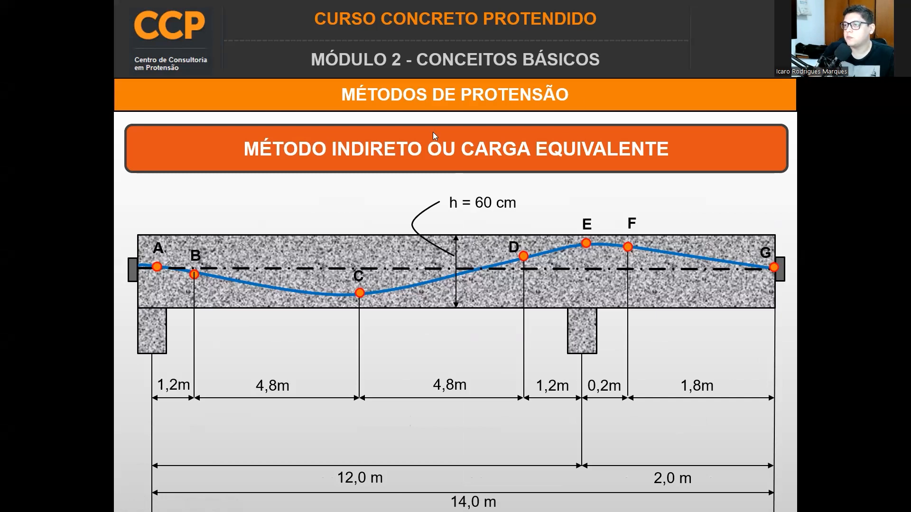
pyautogui.hotkey('alt', 'Tab')
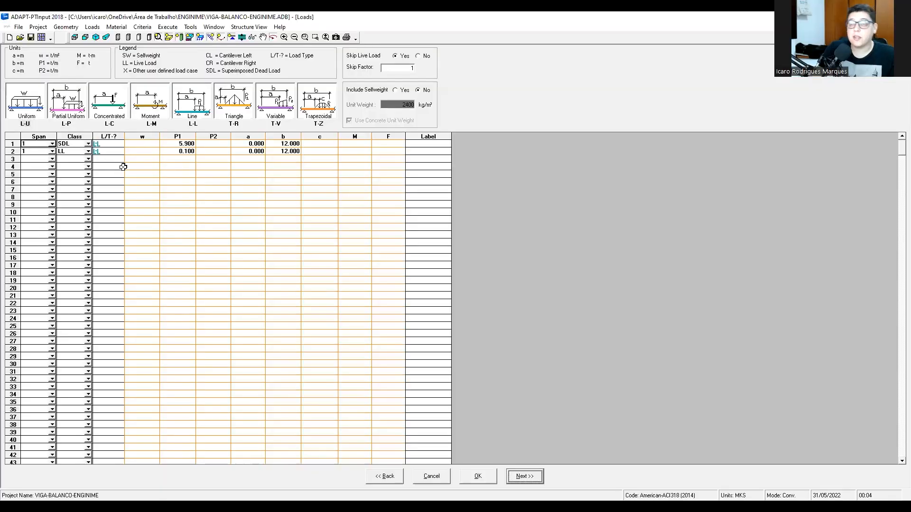
# - Add two load entries for the right cantilever CR, one of class SDL and one of class LL
pyautogui.click(53, 159)
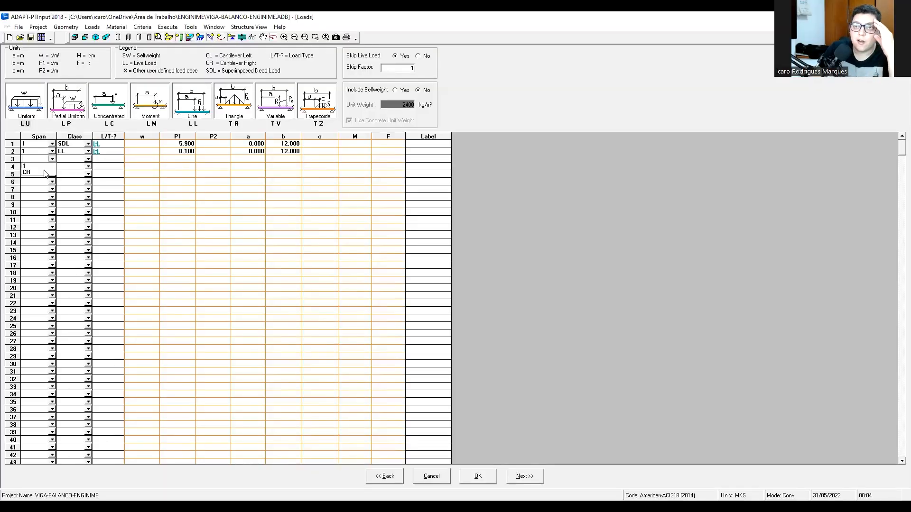
pyautogui.click(48, 173)
pyautogui.click(51, 167)
pyautogui.click(47, 180)
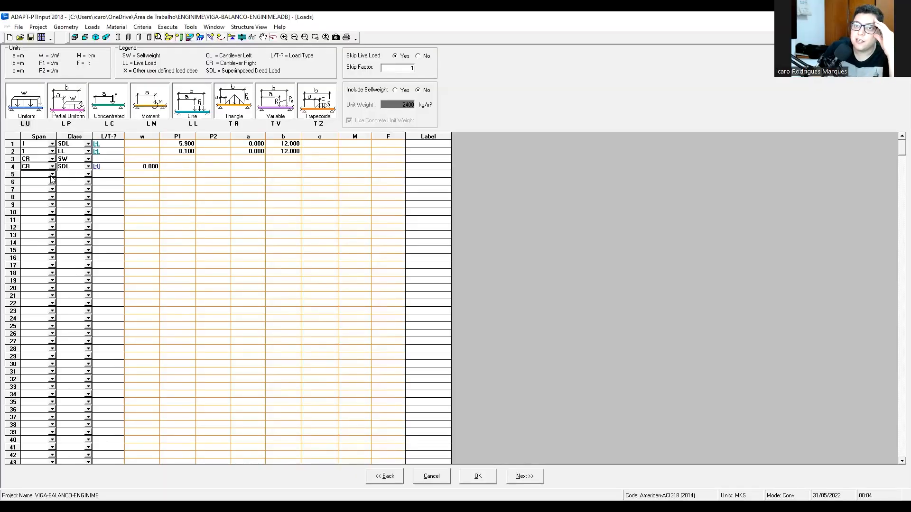
pyautogui.click(72, 159)
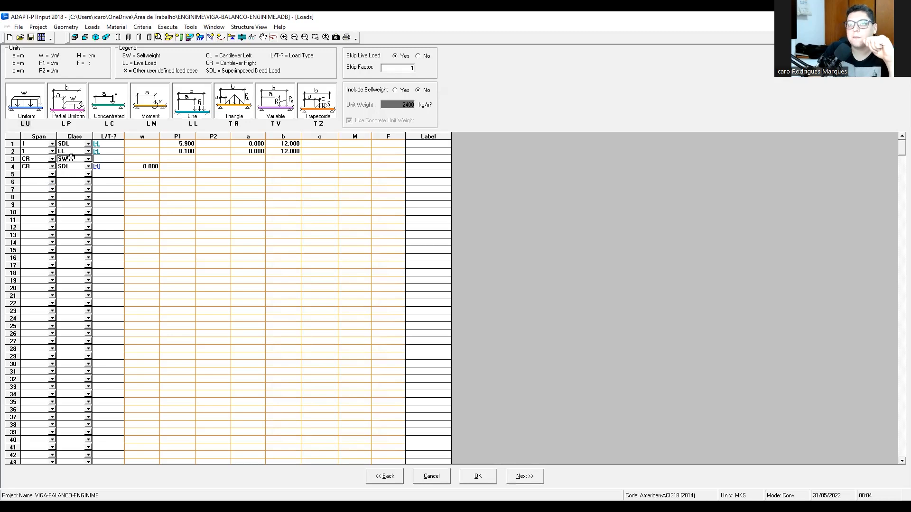
pyautogui.click(71, 159)
pyautogui.click(72, 165)
pyautogui.write('l')
# - Define both cantilever loads as line loads, with P1 of 5.9 t/m for SDL and 0.1 t/m for LL
pyautogui.click(105, 156)
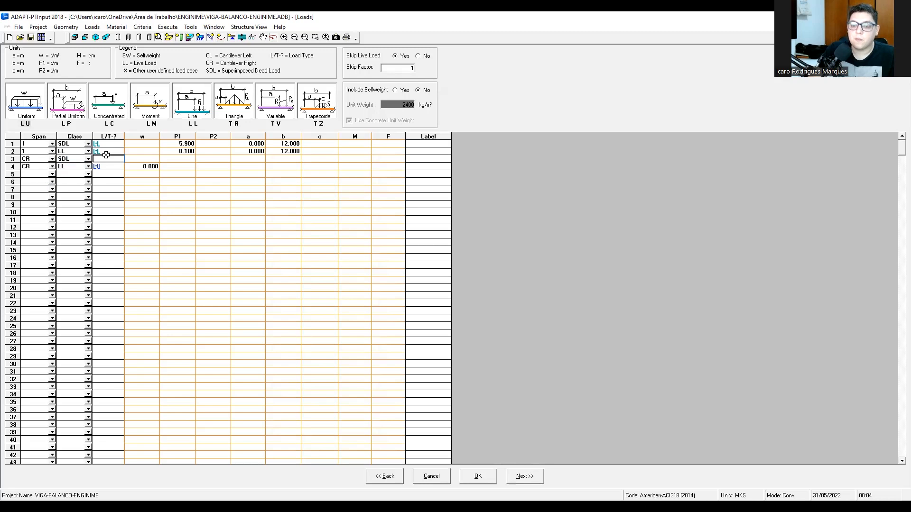
pyautogui.write('l')
pyautogui.click(109, 166)
pyautogui.write('l')
pyautogui.click(200, 173)
pyautogui.click(194, 159)
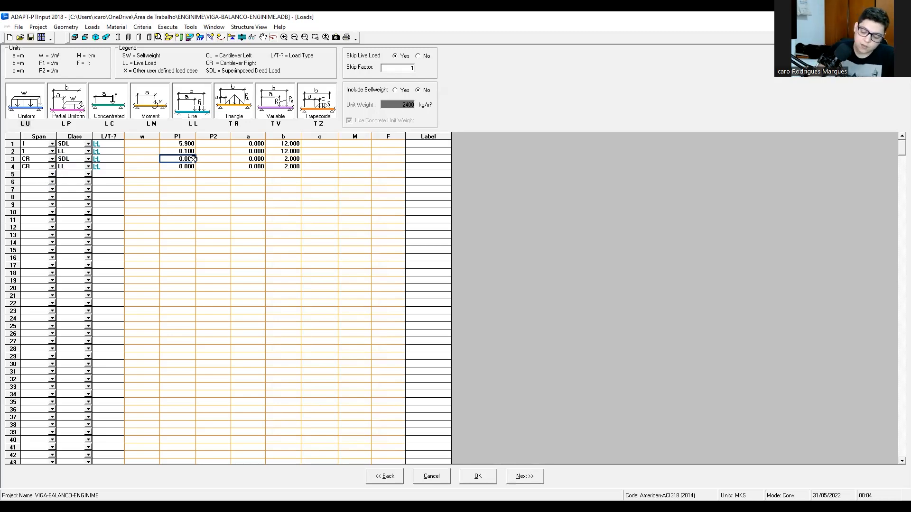
pyautogui.write('5.9')
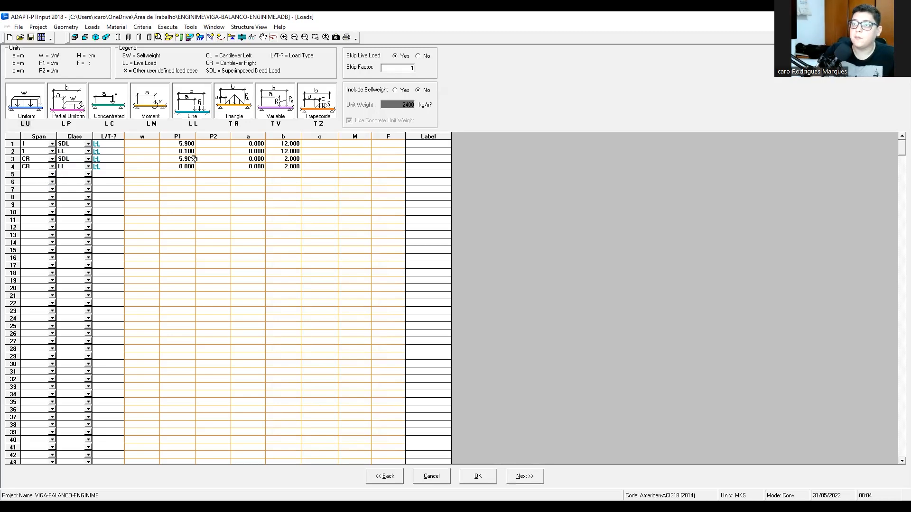
pyautogui.click(194, 159)
pyautogui.click(189, 166)
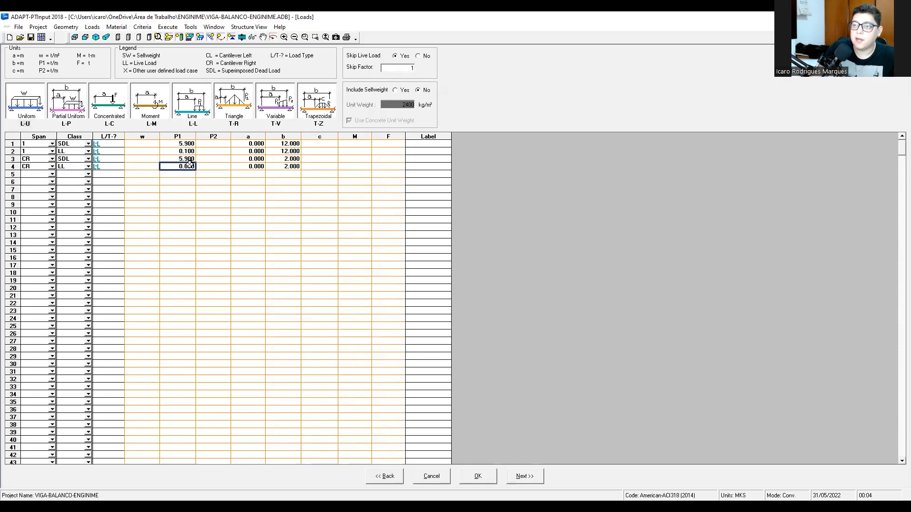
pyautogui.write('0.1')
pyautogui.click(214, 212)
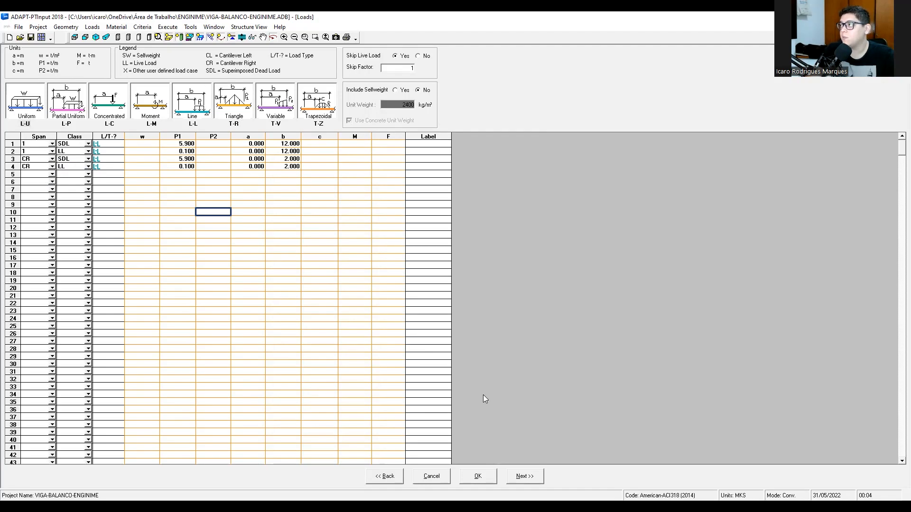
# - Continue to the concrete material input and examine the span and cantilever loads in the structure view
pyautogui.click(524, 475)
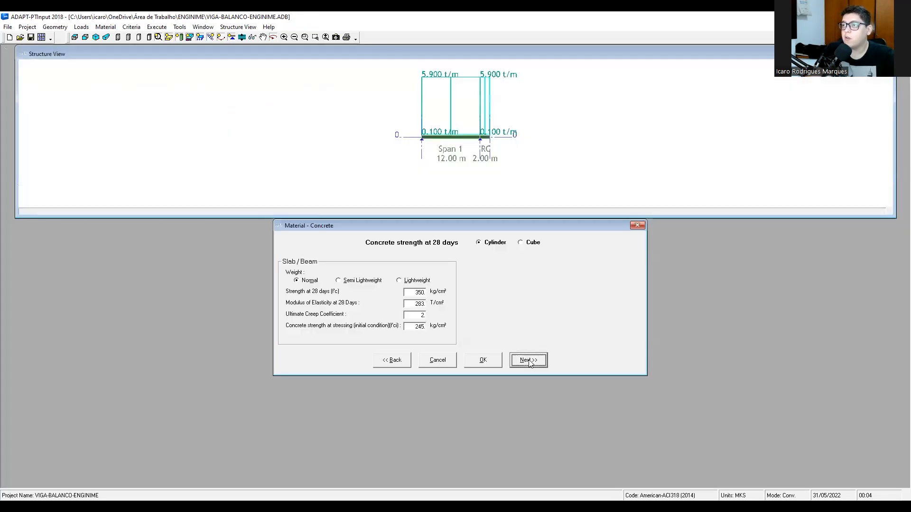
pyautogui.scroll(8, 485, 72)
pyautogui.scroll(-3, 474, 82)
pyautogui.scroll(-5, 454, 120)
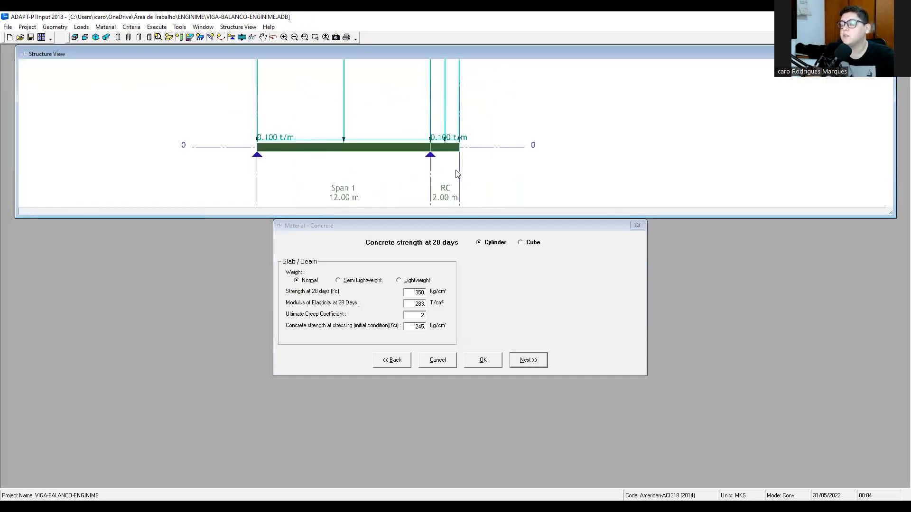
pyautogui.scroll(2, 446, 146)
pyautogui.scroll(-5, 427, 151)
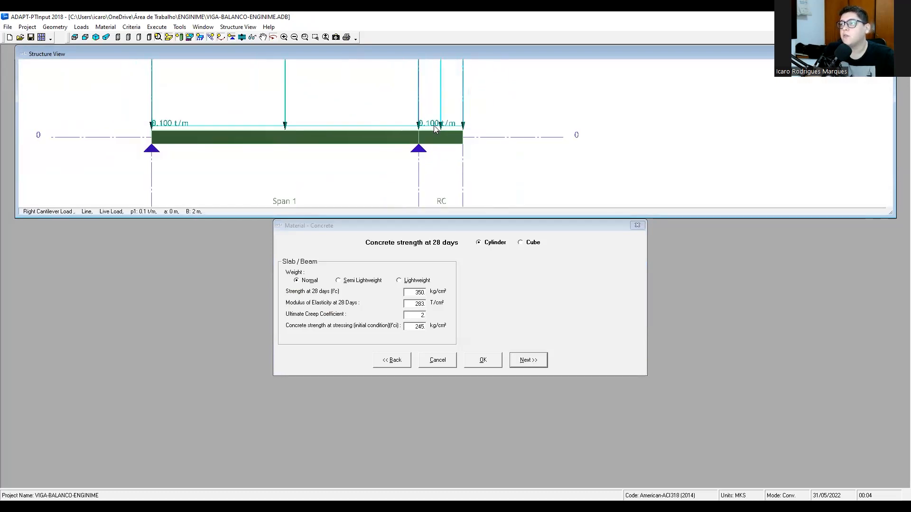
# - Return to the loads and set P1 of the right cantilever's LL and SDL line loads to 0
pyautogui.click(392, 360)
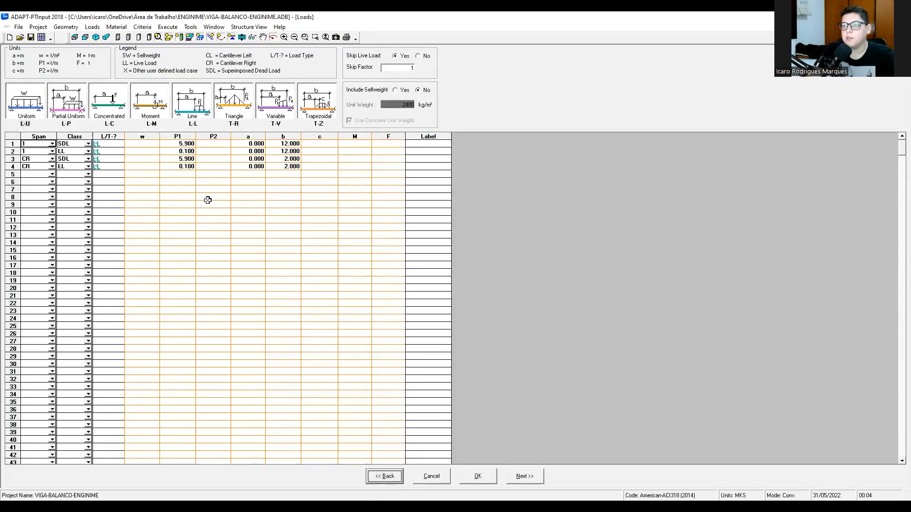
pyautogui.click(172, 166)
pyautogui.write('0')
pyautogui.press('Return')
pyautogui.click(189, 159)
pyautogui.write('0')
pyautogui.press('Return')
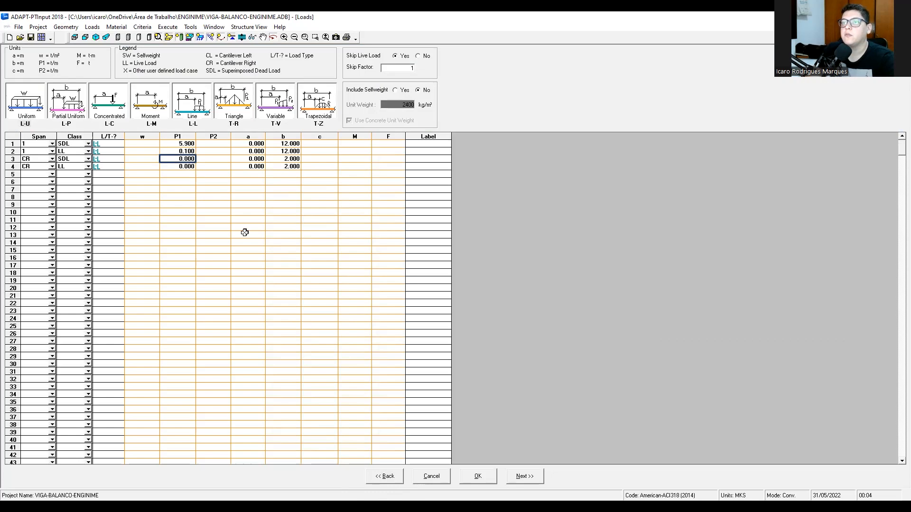
# - Examine the beam in the structure view with the cantilever unloaded
pyautogui.click(524, 477)
pyautogui.scroll(3, 425, 122)
pyautogui.scroll(-5, 417, 142)
pyautogui.scroll(4, 433, 95)
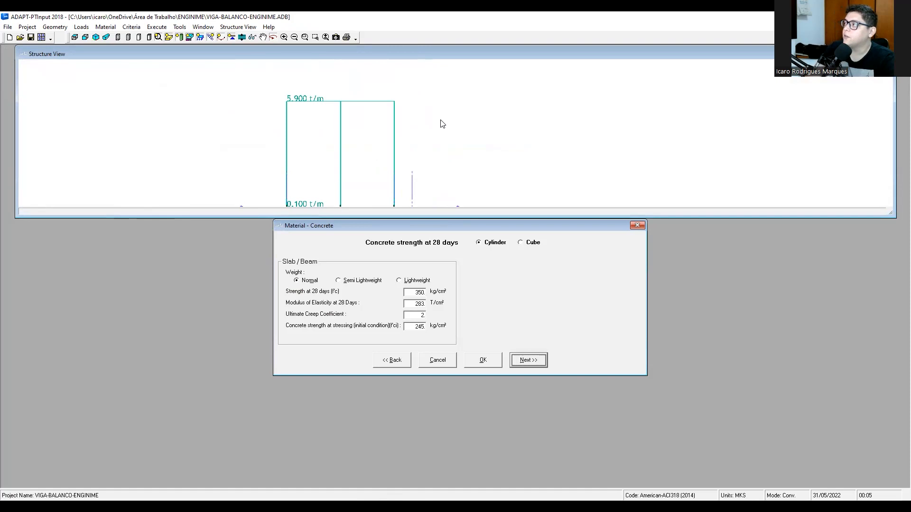
pyautogui.scroll(3, 415, 189)
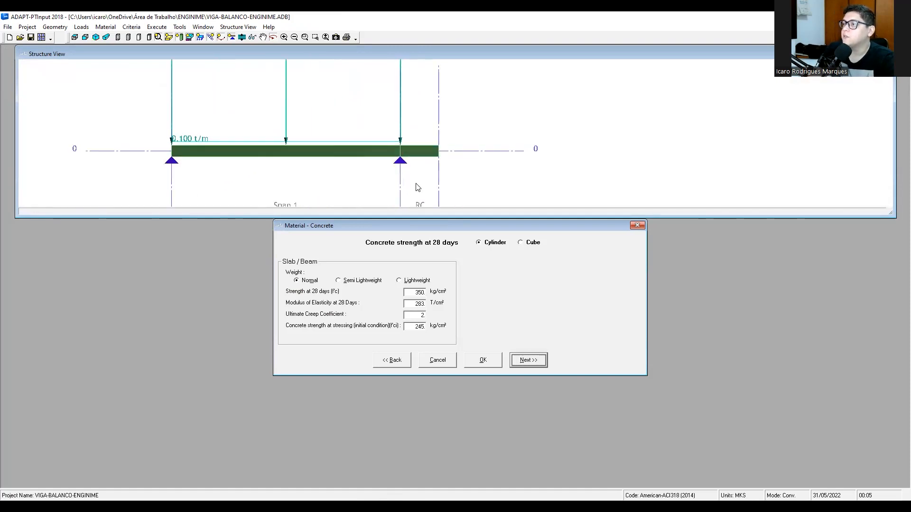
pyautogui.scroll(-1, 417, 174)
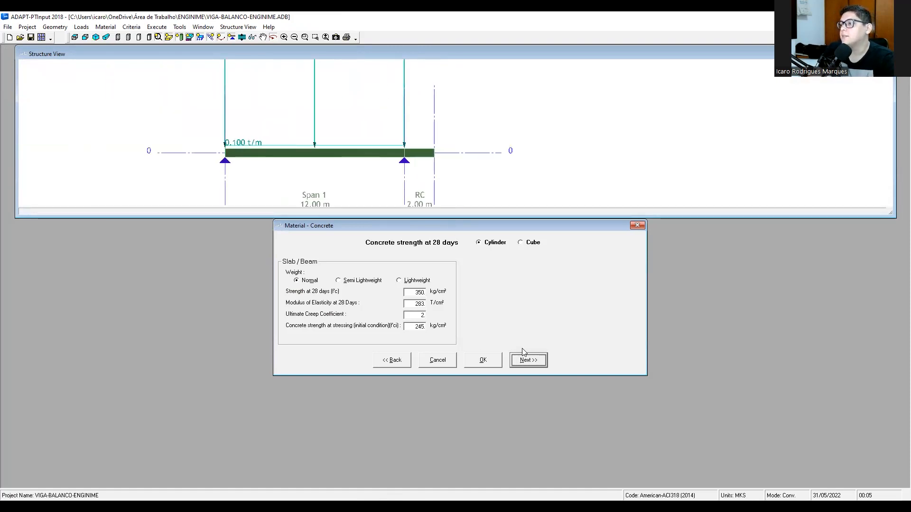
# - Return to the loads and set the right cantilever's P1 values to 5.9 t/m for SDL and 0.1 t/m for LL
pyautogui.click(401, 363)
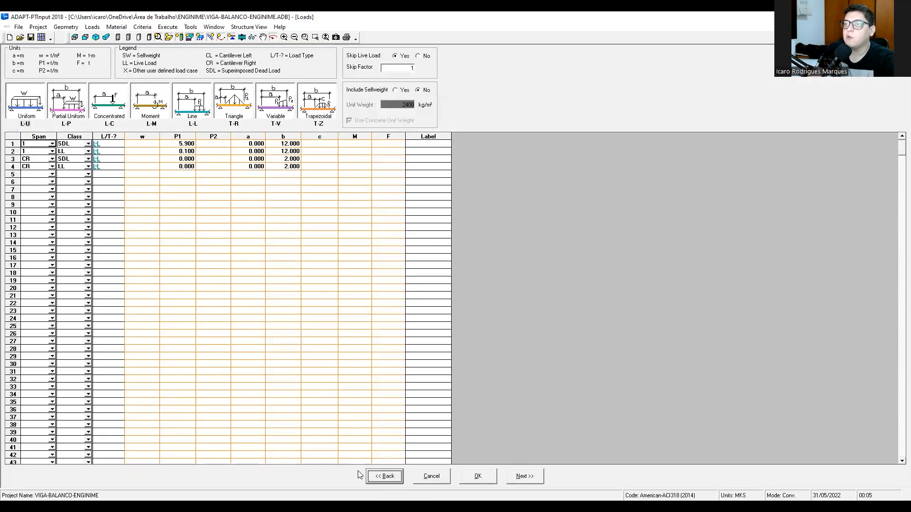
pyautogui.click(174, 160)
pyautogui.write('5.9')
pyautogui.click(181, 167)
pyautogui.write('0.1')
pyautogui.press('Return')
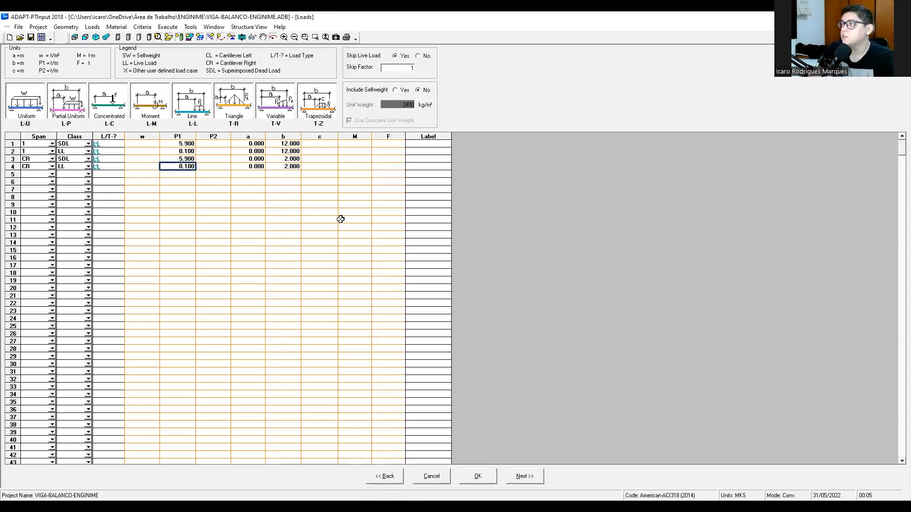
# - Go through the concrete, post-tensioning, and criteria settings without changing them, and accept the input at the recommended post-tensioning values
pyautogui.click(529, 480)
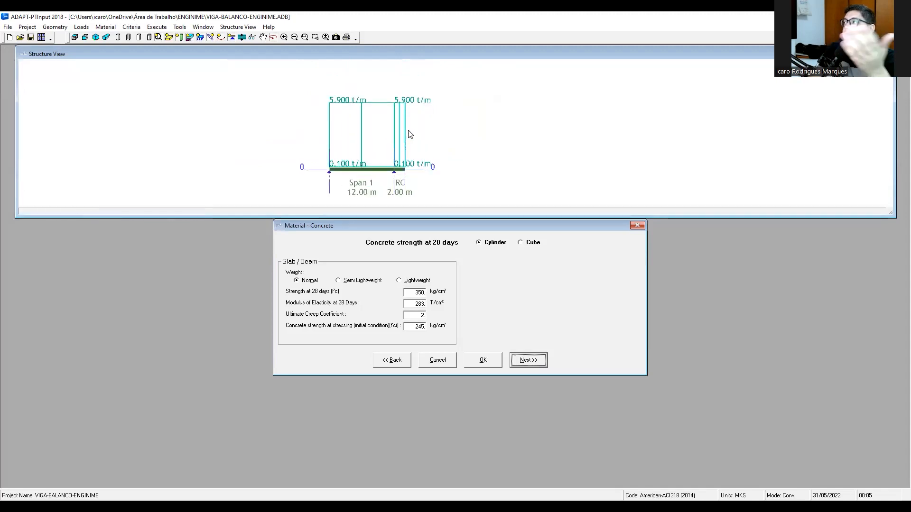
pyautogui.click(520, 361)
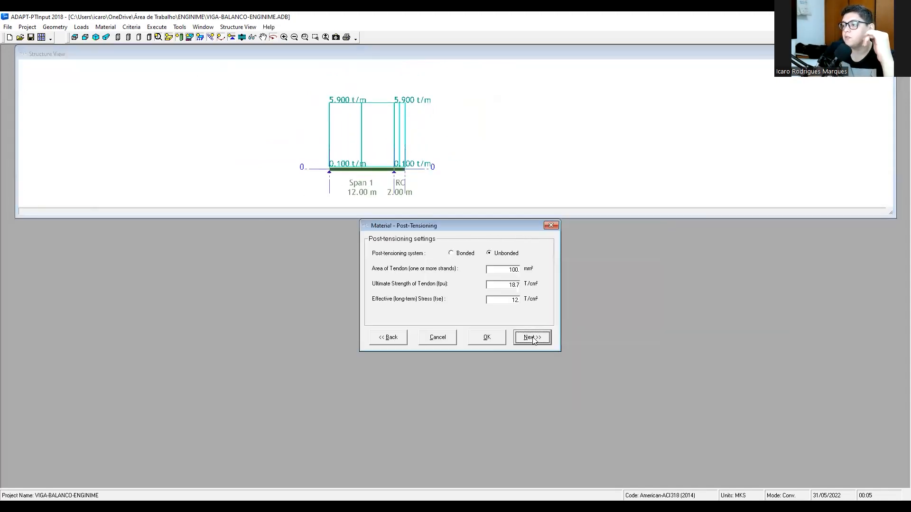
pyautogui.click(532, 337)
pyautogui.click(523, 279)
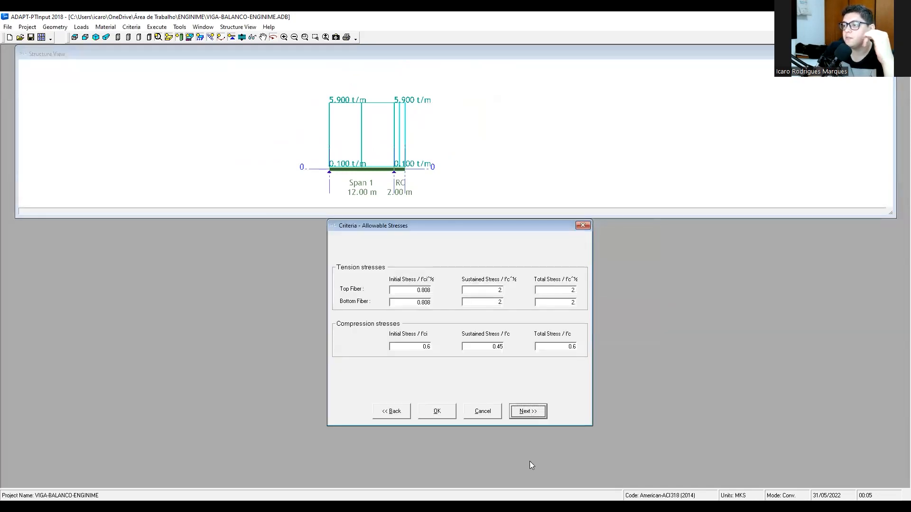
pyautogui.click(528, 410)
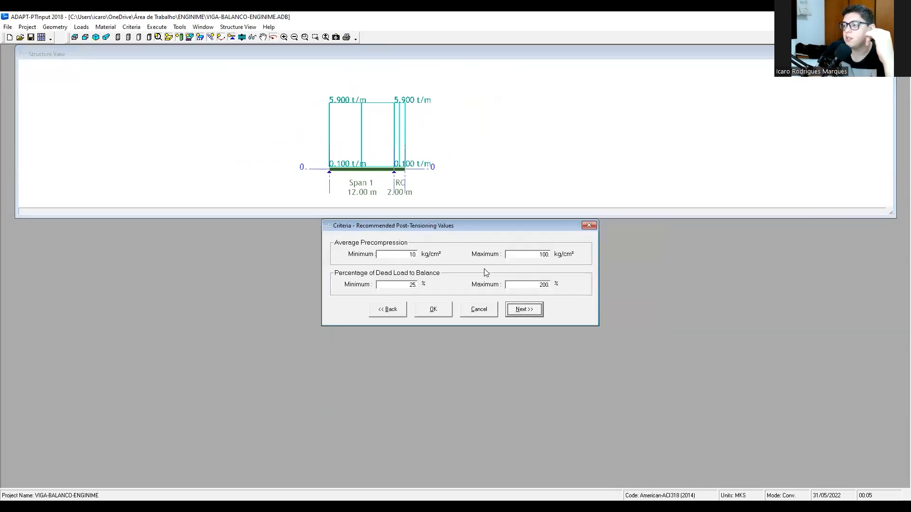
pyautogui.click(430, 311)
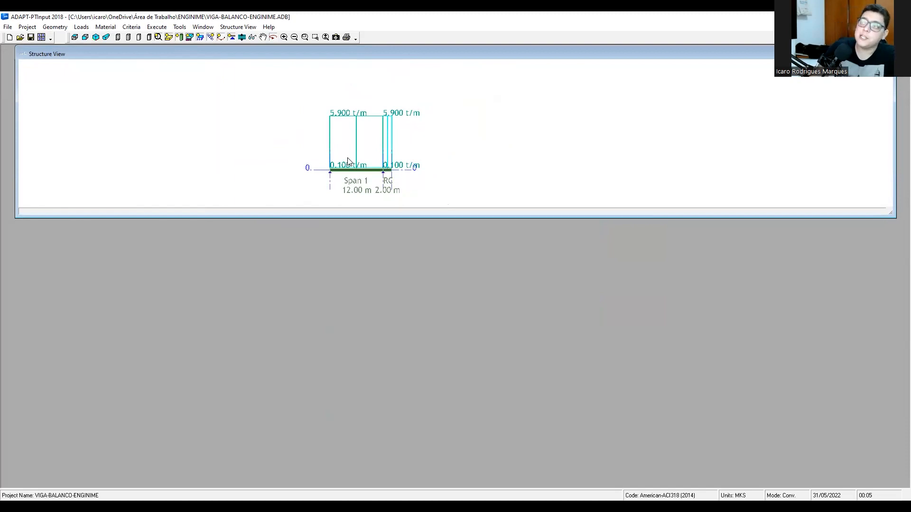
# - Review the beam's span geometry and the line loads on Span 1 and the right cantilever
pyautogui.click(55, 27)
pyautogui.click(67, 38)
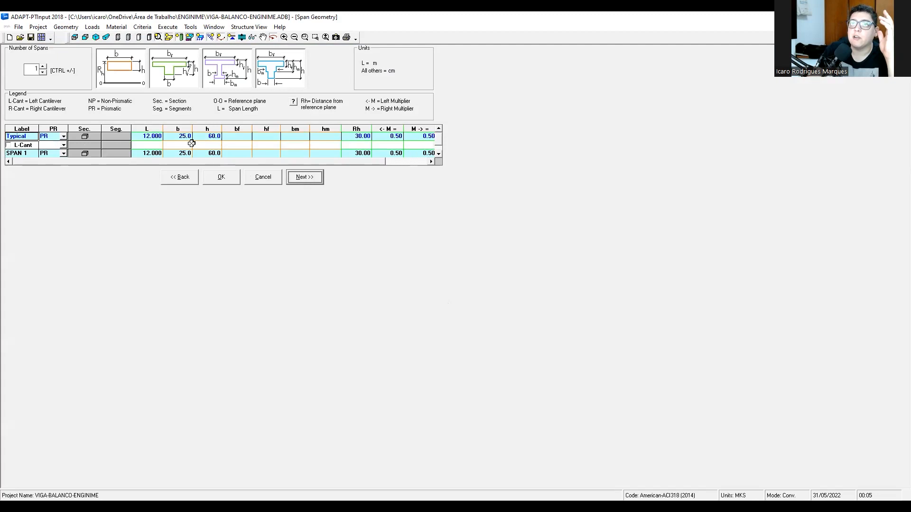
pyautogui.click(73, 28)
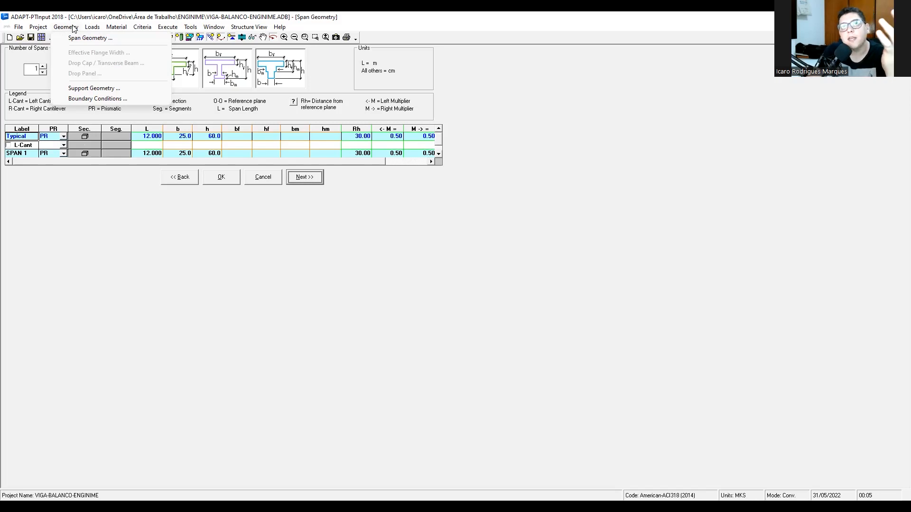
pyautogui.click(74, 38)
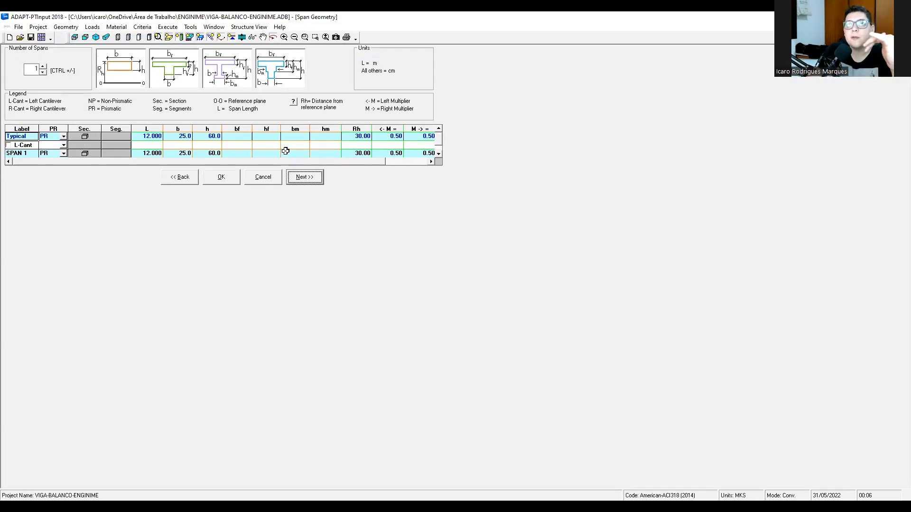
pyautogui.click(98, 27)
pyautogui.click(99, 50)
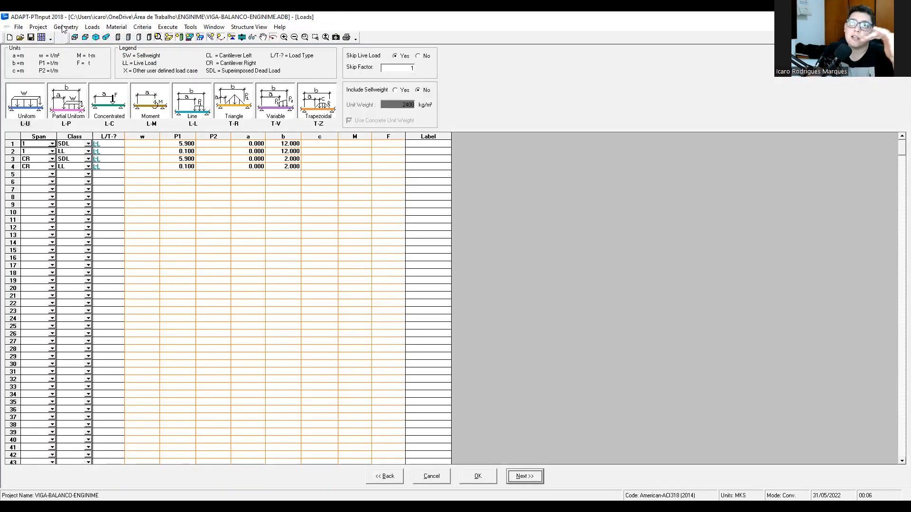
pyautogui.click(508, 478)
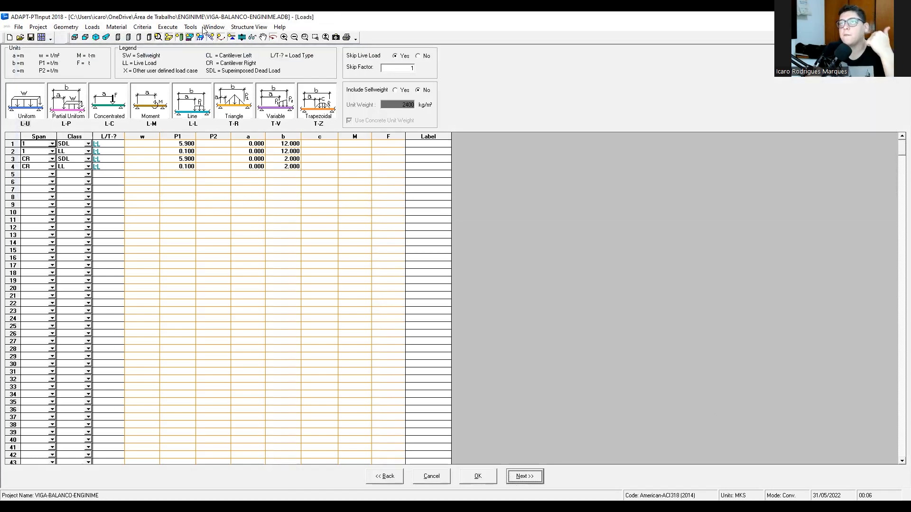
# - Run the analysis, switch the PT selection method to Tendon selection, and open the tendon selection and extents
pyautogui.click(174, 29)
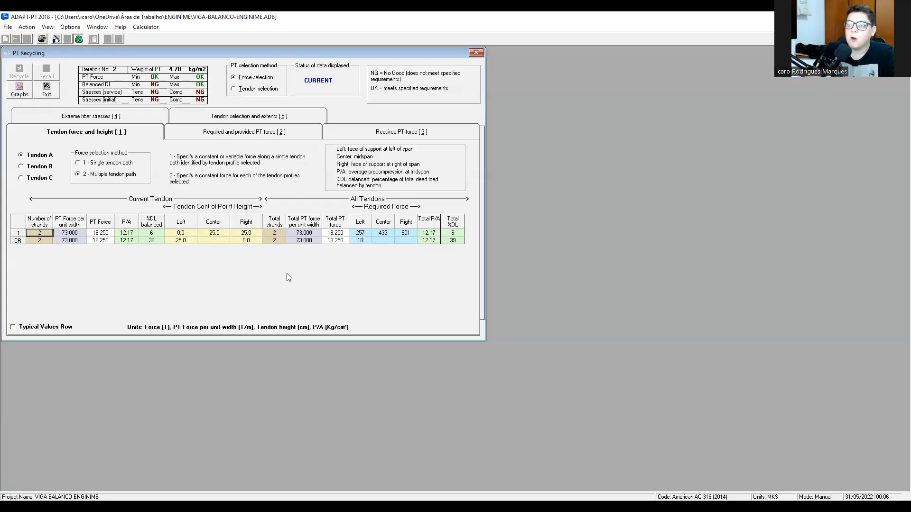
pyautogui.click(323, 272)
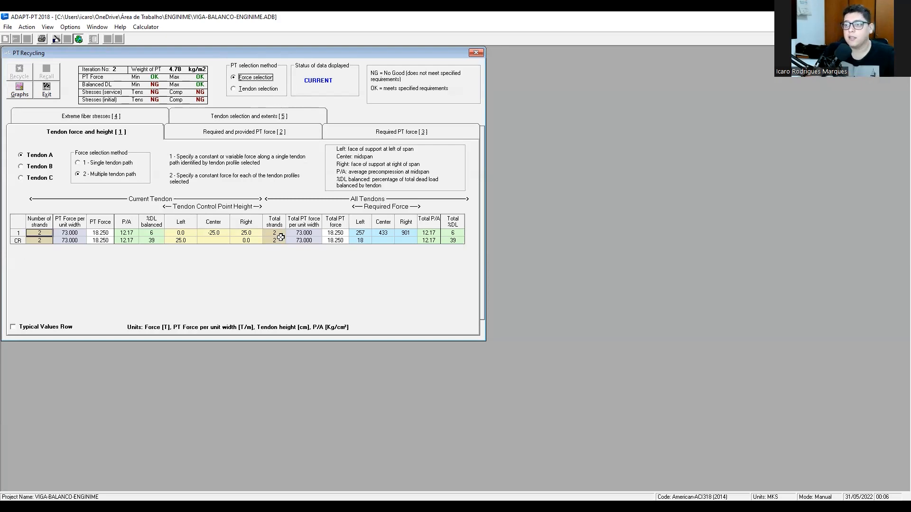
pyautogui.click(282, 239)
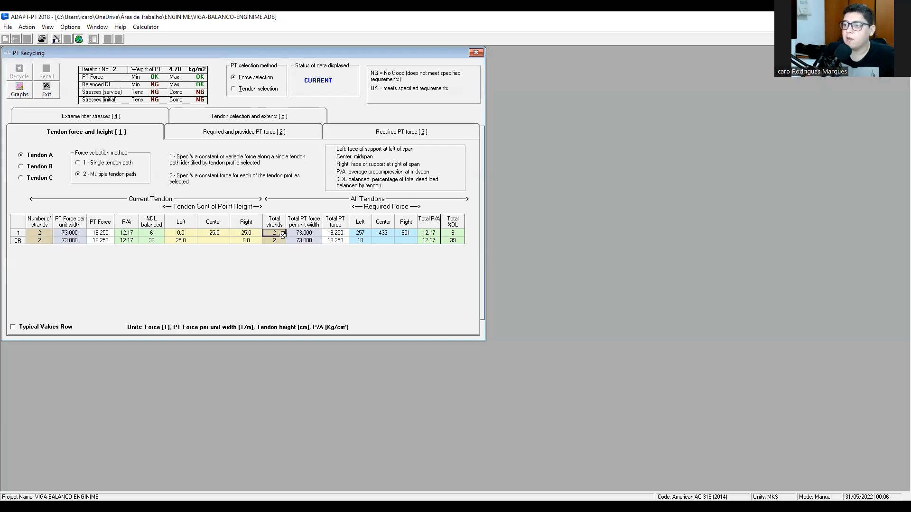
pyautogui.click(239, 88)
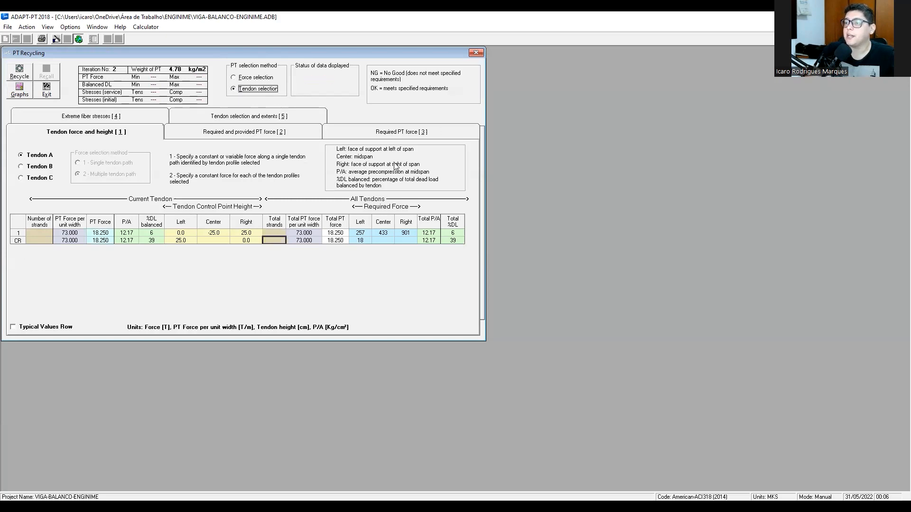
pyautogui.click(253, 79)
pyautogui.click(254, 88)
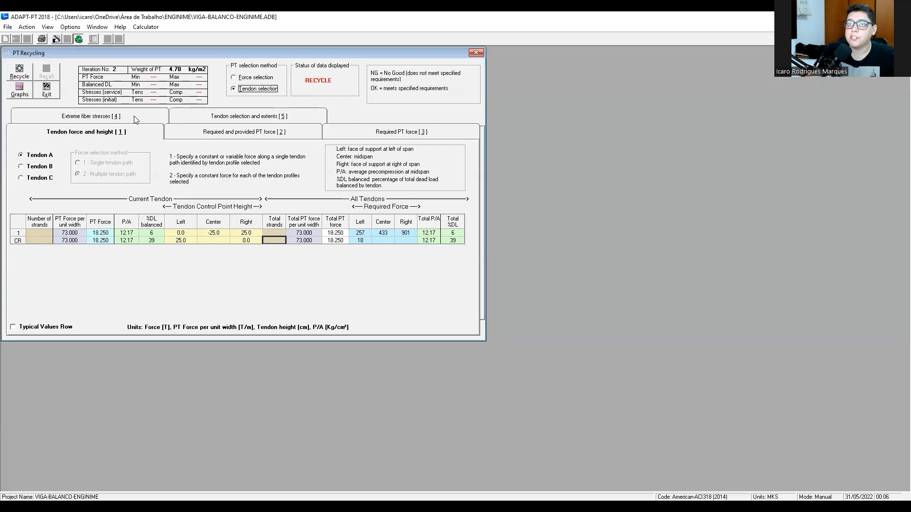
pyautogui.click(223, 133)
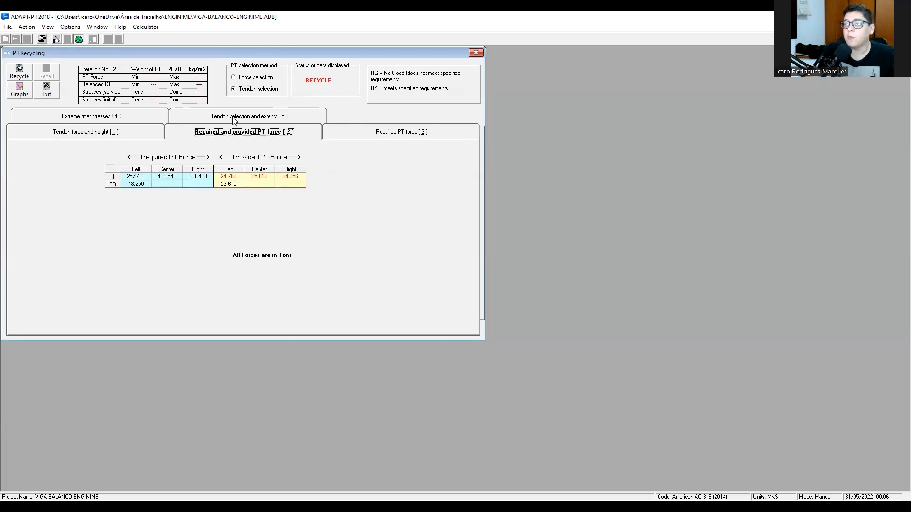
pyautogui.click(235, 118)
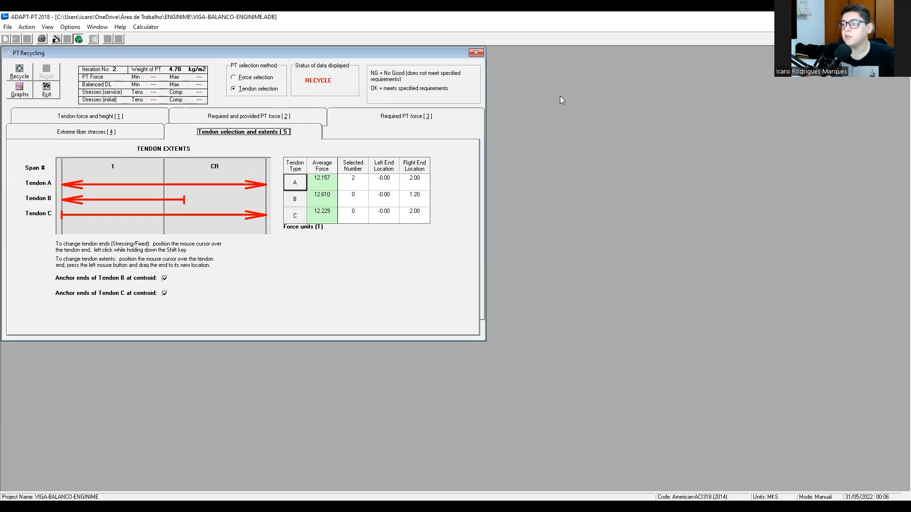
# - Switch to the course slides and go through the equivalent-load hand calculation for the prestressing force used
pyautogui.hotkey('alt', 'Tab')
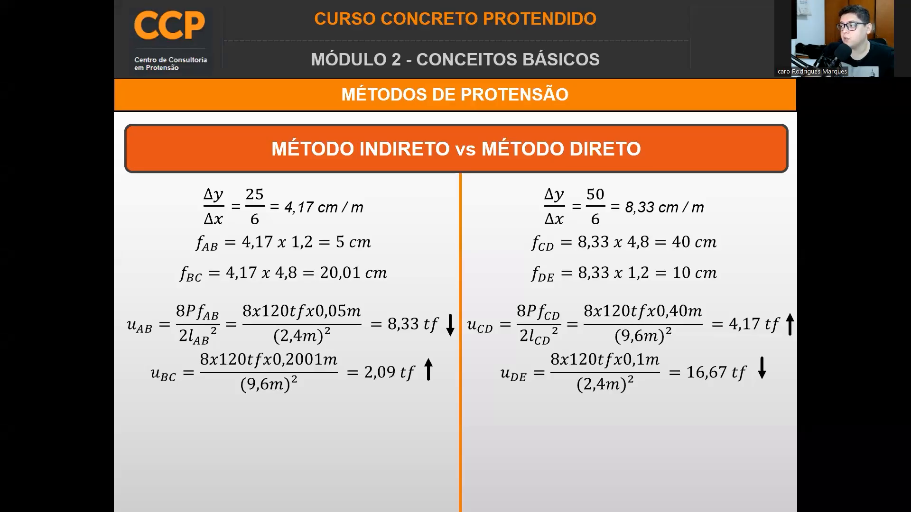
pyautogui.press('Right')
pyautogui.press('Right')
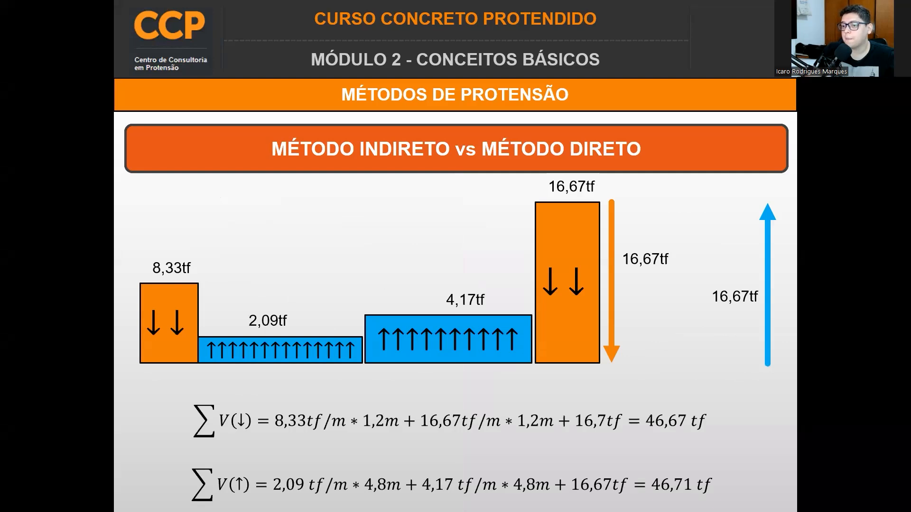
pyautogui.press('Left')
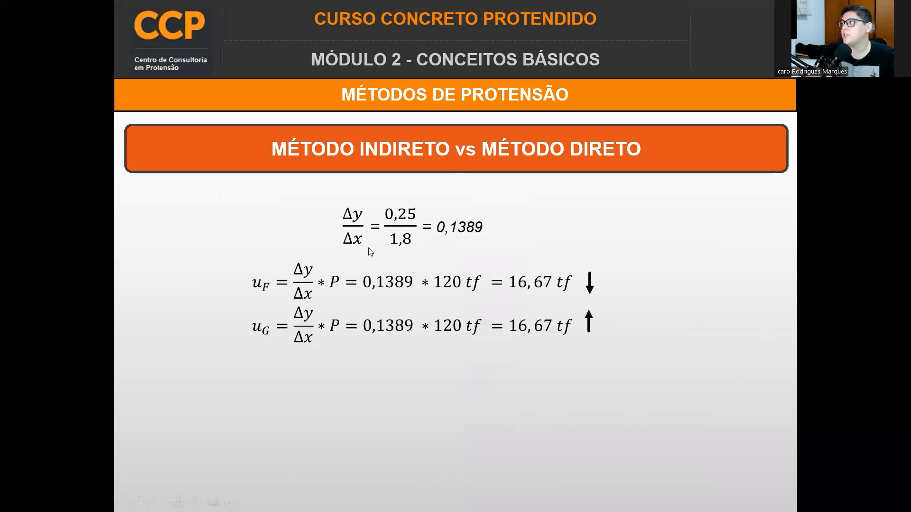
pyautogui.press('Right')
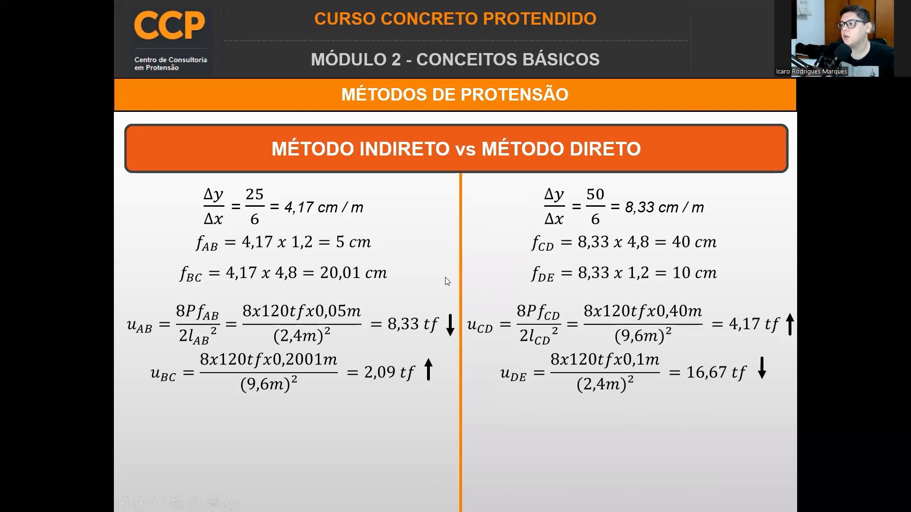
pyautogui.press('Left')
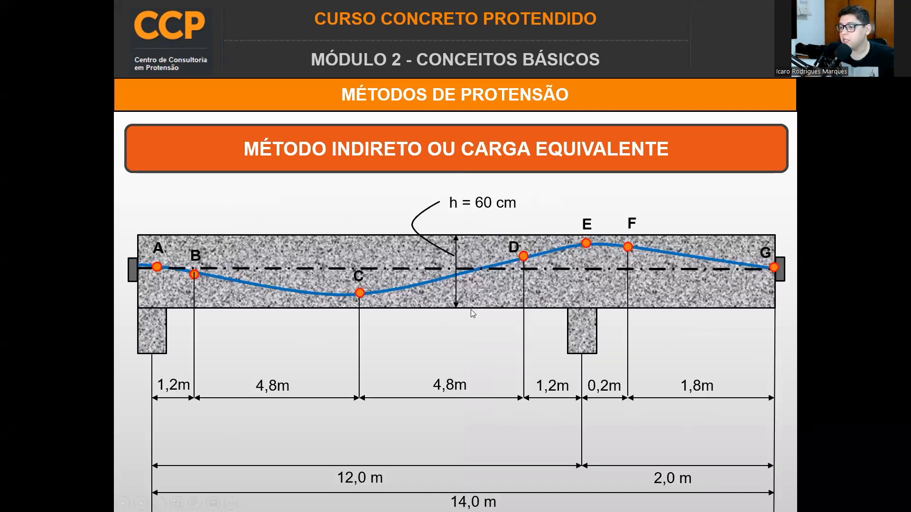
pyautogui.press('Right')
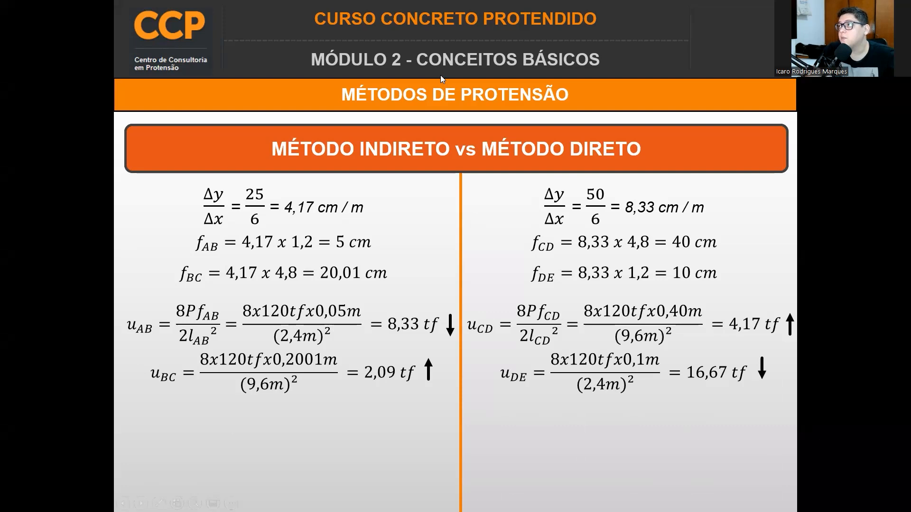
# - Circle the 120 tf prestressing force in the four equivalent-load equations for segments AB, BC, CD and DE
pyautogui.moveTo(263, 323)
pyautogui.mouseDown()
pyautogui.moveTo(283, 325)
pyautogui.moveTo(299, 312)
pyautogui.moveTo(265, 319)
pyautogui.moveTo(297, 324)
pyautogui.mouseUp()
pyautogui.moveTo(250, 356)
pyautogui.mouseDown()
pyautogui.moveTo(247, 342)
pyautogui.moveTo(218, 350)
pyautogui.moveTo(250, 347)
pyautogui.mouseUp()
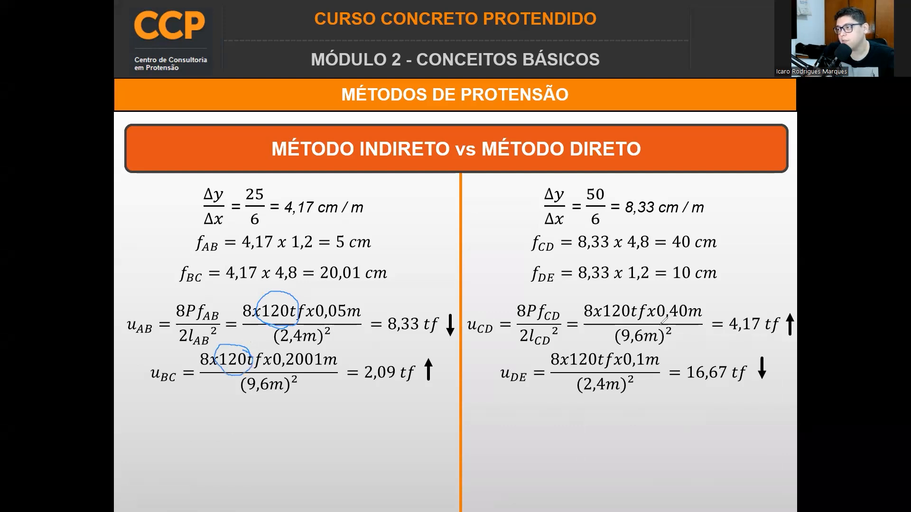
pyautogui.moveTo(634, 303)
pyautogui.mouseDown()
pyautogui.moveTo(625, 301)
pyautogui.moveTo(617, 327)
pyautogui.moveTo(634, 299)
pyautogui.mouseUp()
pyautogui.moveTo(611, 356)
pyautogui.mouseDown()
pyautogui.moveTo(593, 344)
pyautogui.moveTo(575, 367)
pyautogui.moveTo(610, 367)
pyautogui.moveTo(594, 342)
pyautogui.mouseUp()
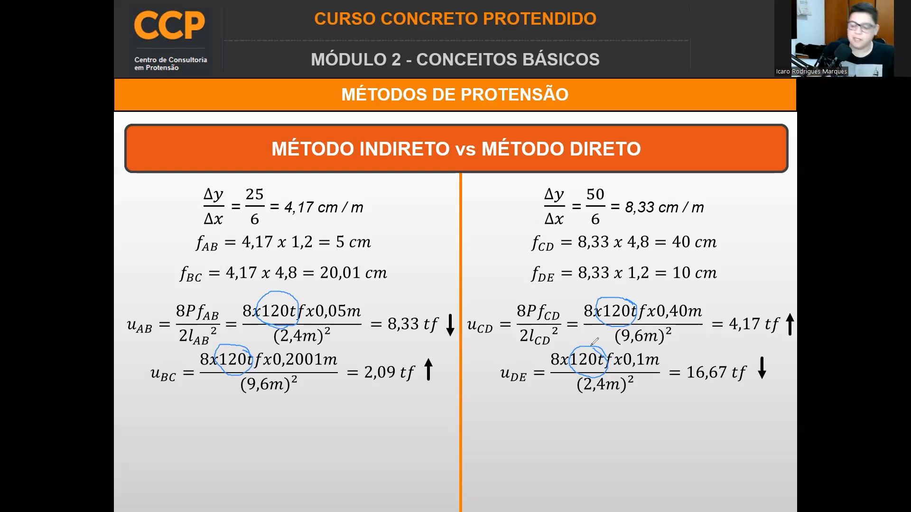
# - Return to ADAPT-PT, set the selected number of Tendon A to 10, and recycle the post-tensioning
pyautogui.hotkey('alt', 'Tab')
pyautogui.write('10')
pyautogui.press('Return')
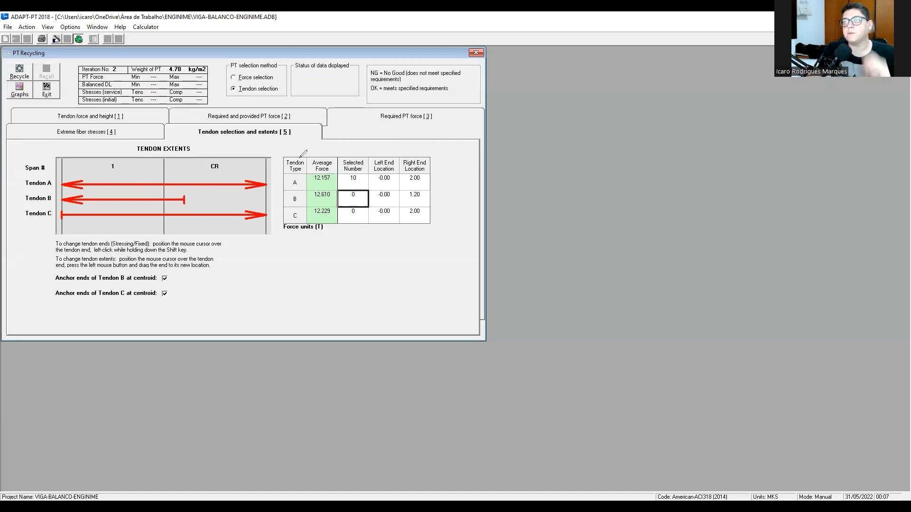
pyautogui.click(25, 65)
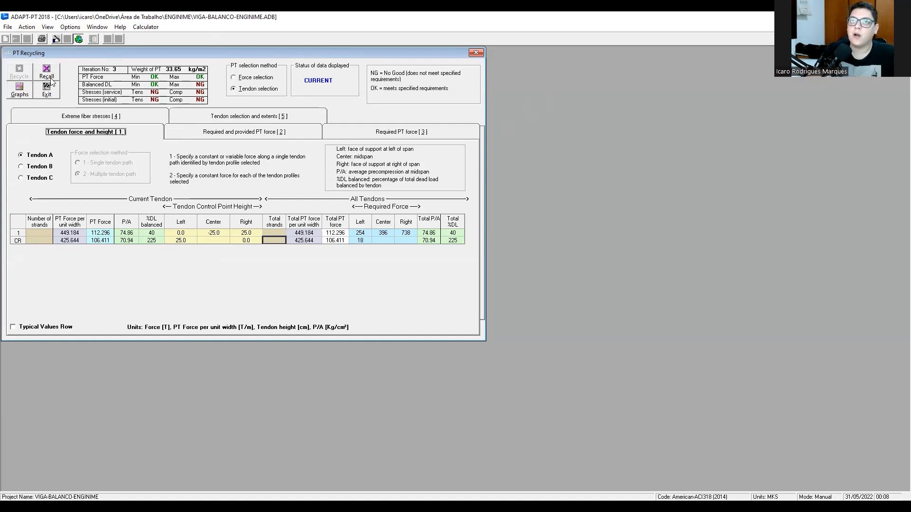
# - Examine the recycle graphs and the control point heights of Tendon A in Span 1 and the right cantilever
pyautogui.click(26, 86)
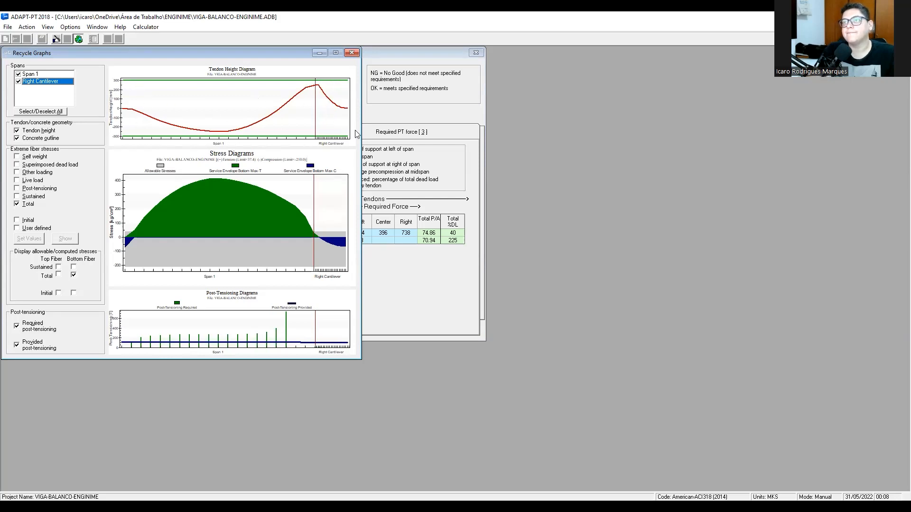
pyautogui.click(351, 53)
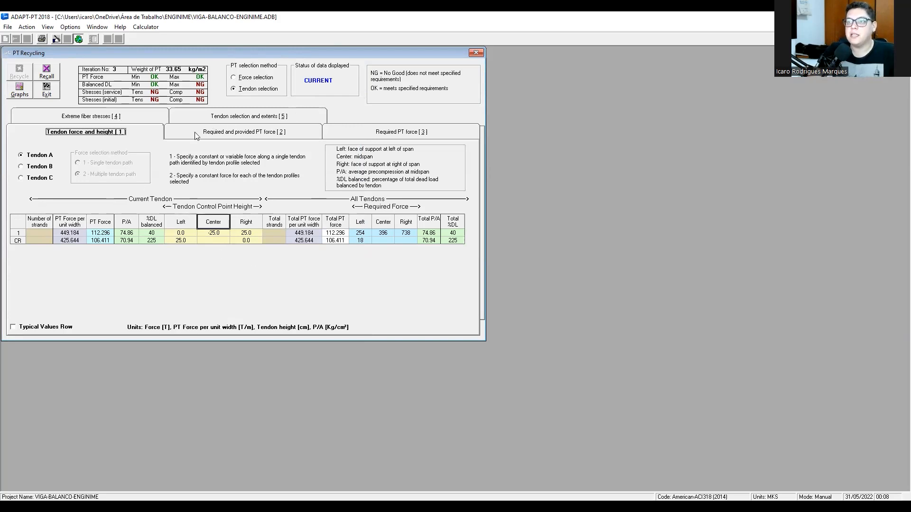
pyautogui.click(34, 232)
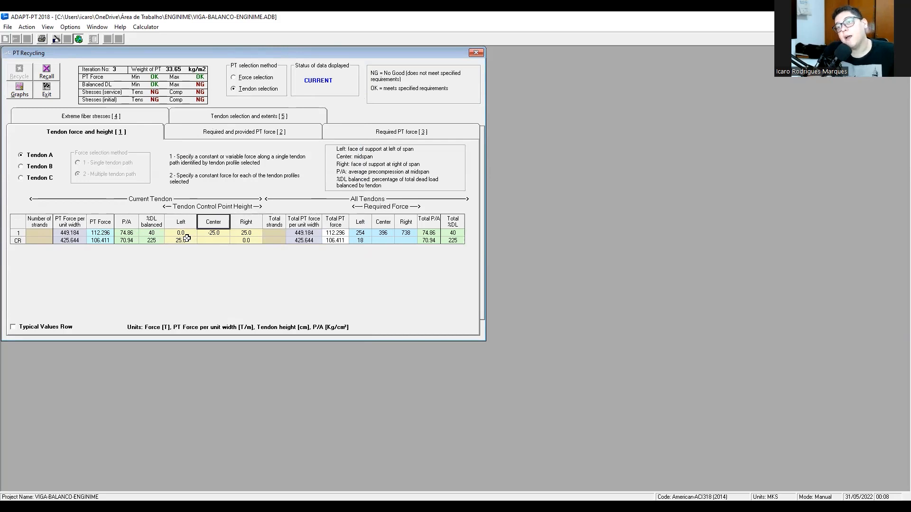
pyautogui.click(241, 233)
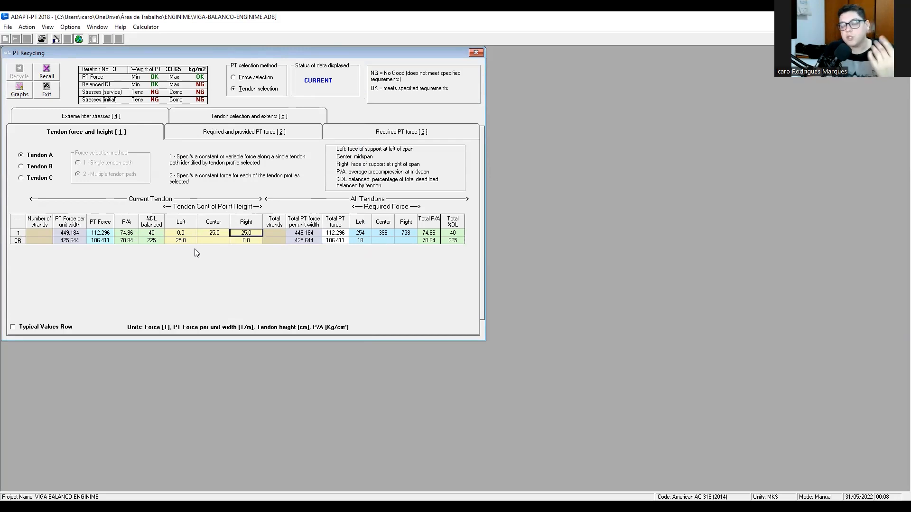
pyautogui.click(169, 242)
pyautogui.click(260, 241)
pyautogui.click(243, 233)
pyautogui.click(211, 235)
pyautogui.click(186, 234)
pyautogui.click(224, 234)
pyautogui.click(249, 233)
pyautogui.click(204, 232)
pyautogui.click(186, 234)
pyautogui.click(242, 233)
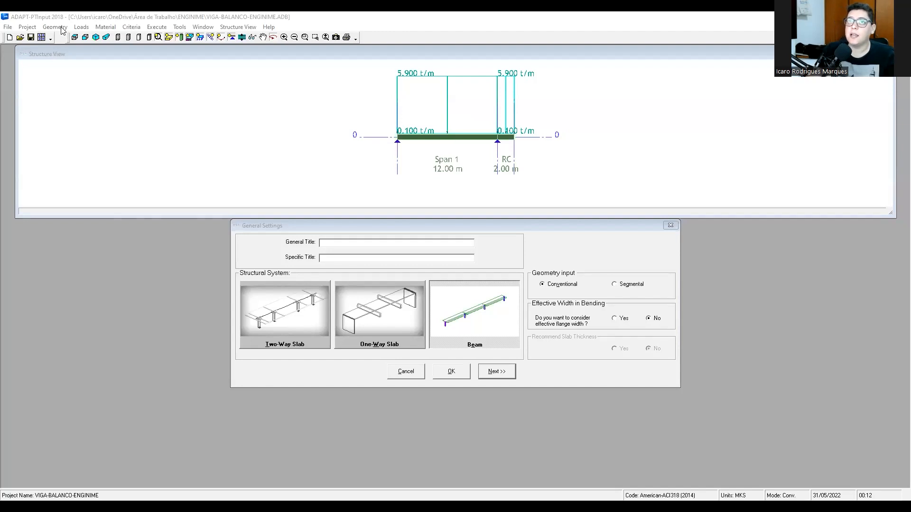
# - In the tendon profile criteria of the beam's input, set Tendon A's right cantilever profile to type 4 (Straight)
pyautogui.click(64, 30)
pyautogui.click(64, 29)
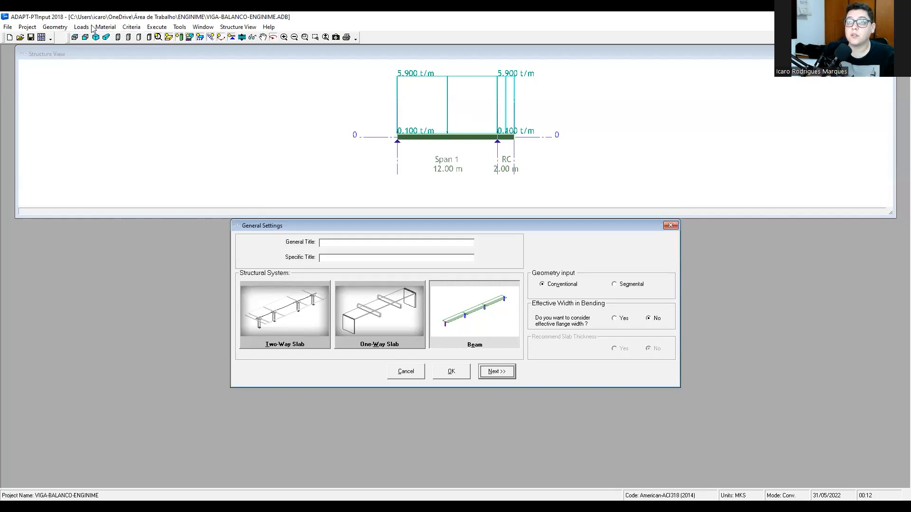
pyautogui.click(106, 27)
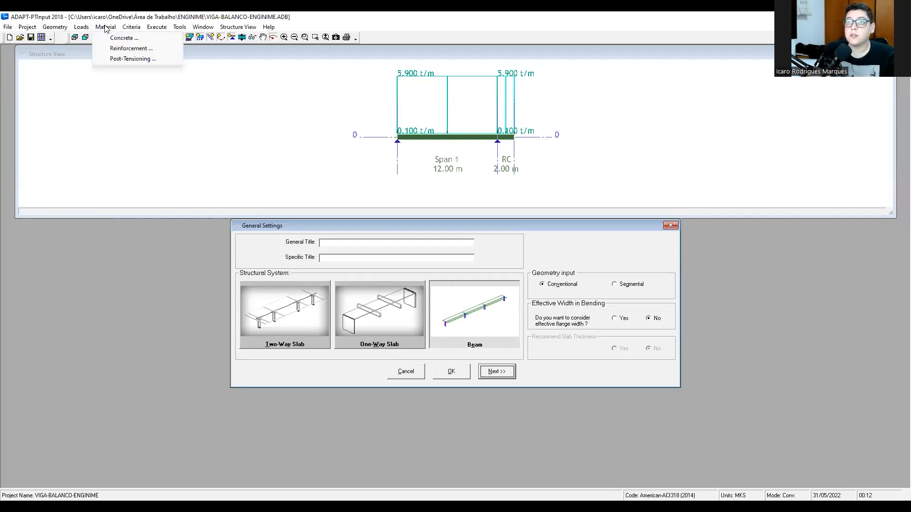
pyautogui.click(133, 30)
pyautogui.click(134, 30)
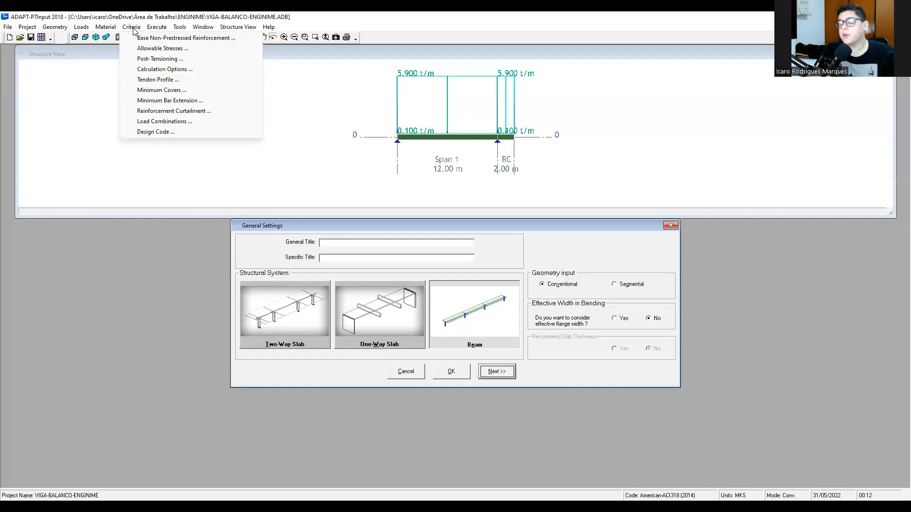
pyautogui.click(157, 80)
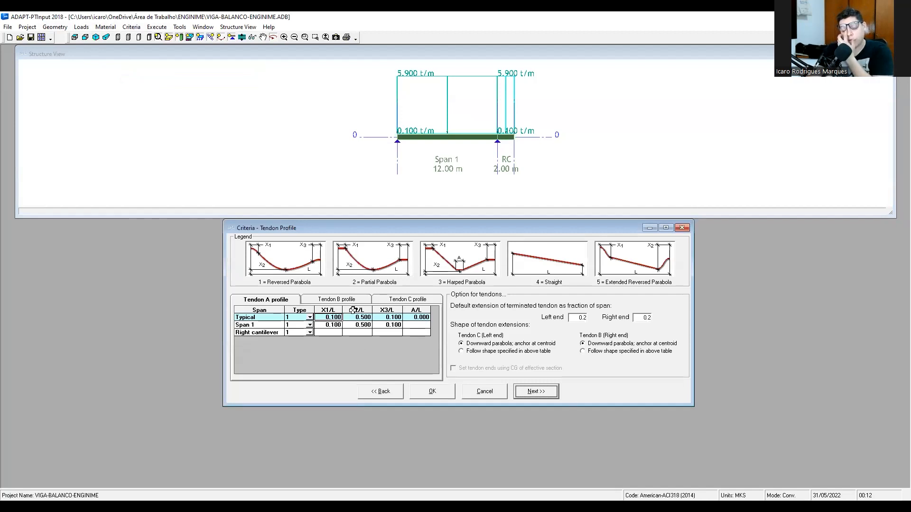
pyautogui.click(266, 335)
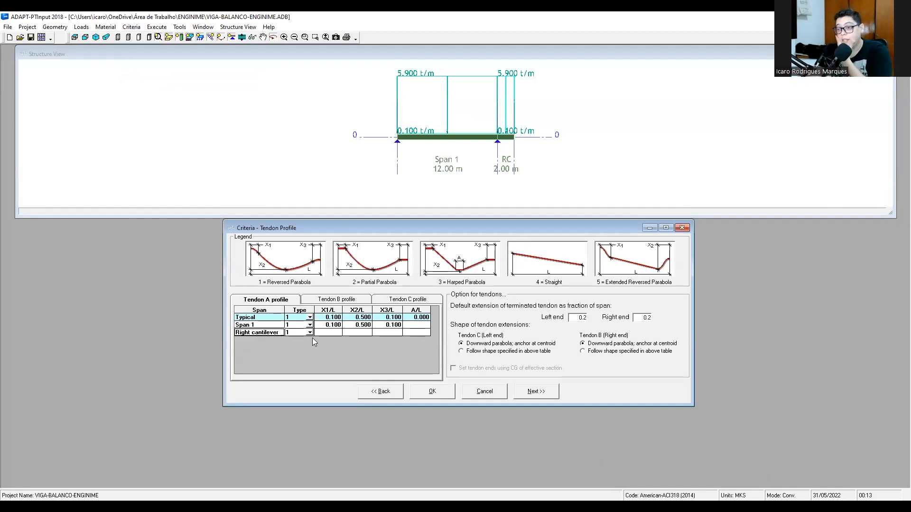
pyautogui.click(327, 332)
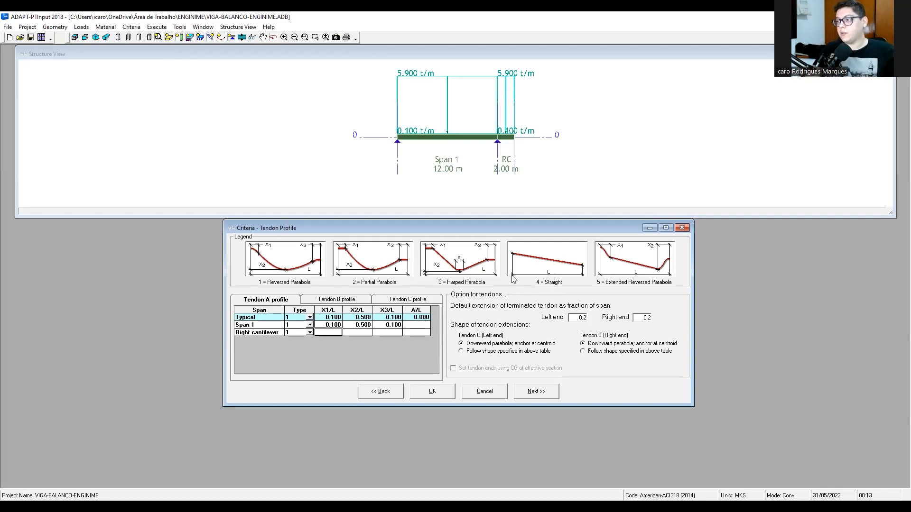
pyautogui.click(309, 333)
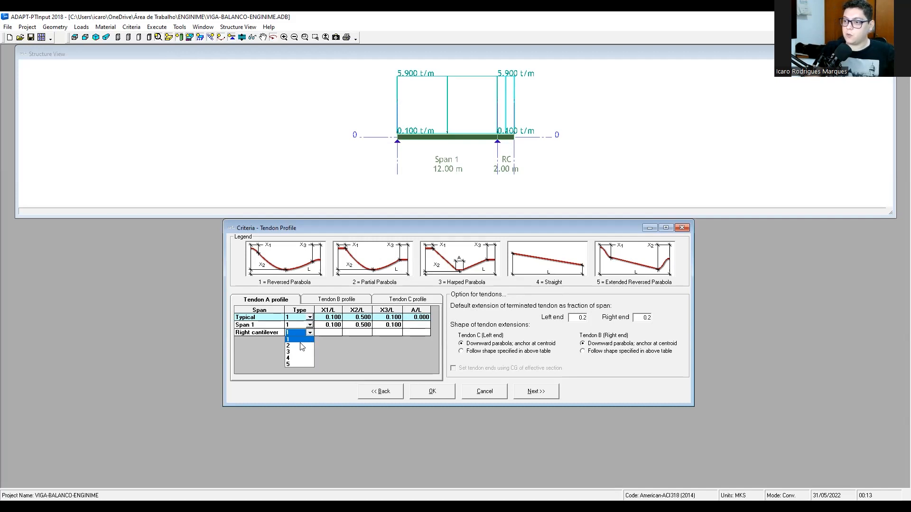
pyautogui.click(350, 333)
pyautogui.click(338, 332)
pyautogui.click(363, 333)
pyautogui.click(392, 334)
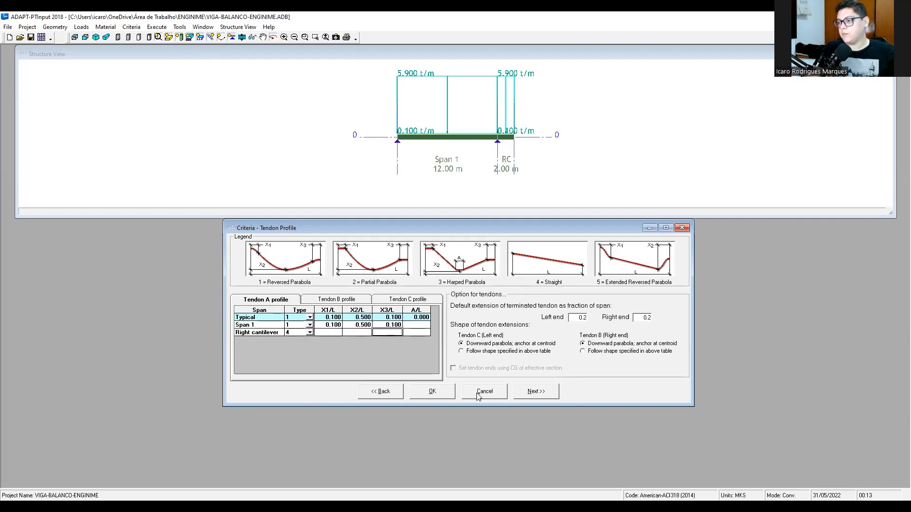
# - Accept the tendon profile criteria, finish the input and execute the beam's post-tensioning analysis
pyautogui.click(543, 391)
pyautogui.click(448, 368)
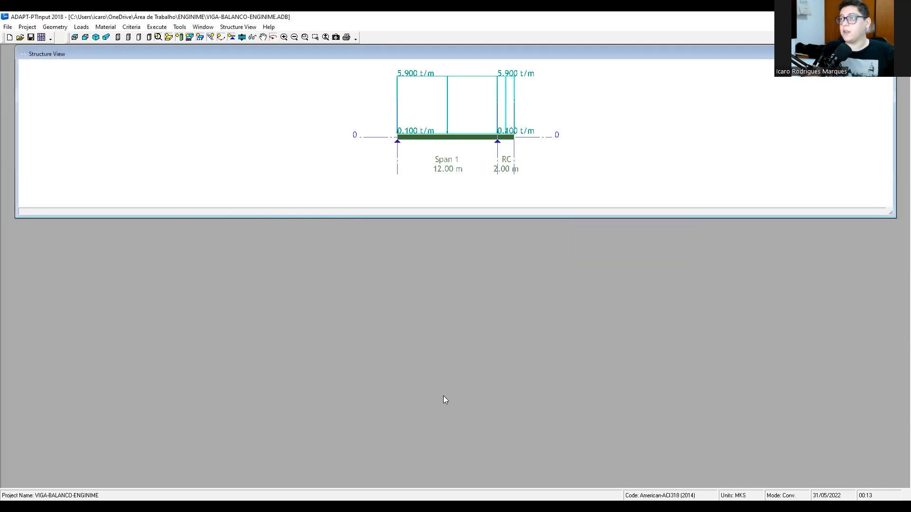
pyautogui.click(41, 38)
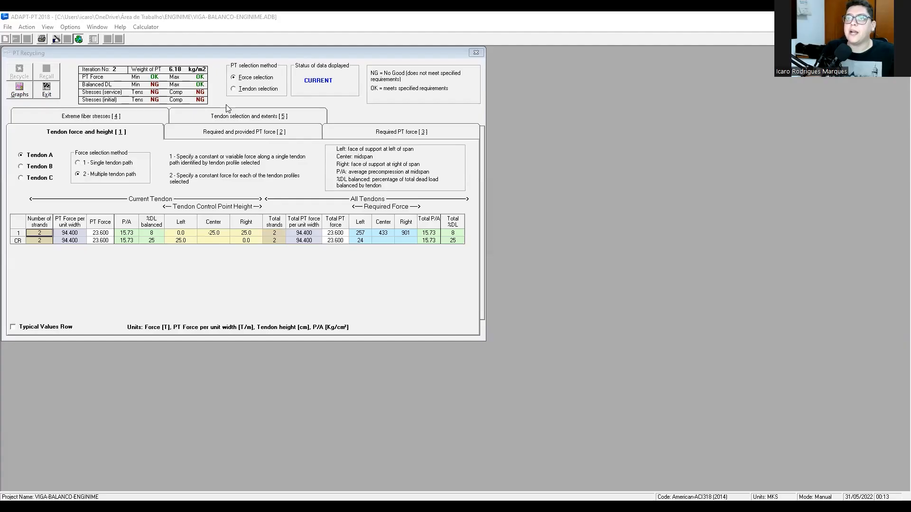
# - Switch the recycling to tendon selection and change Tendon A's left end from stressing to fixed
pyautogui.click(226, 104)
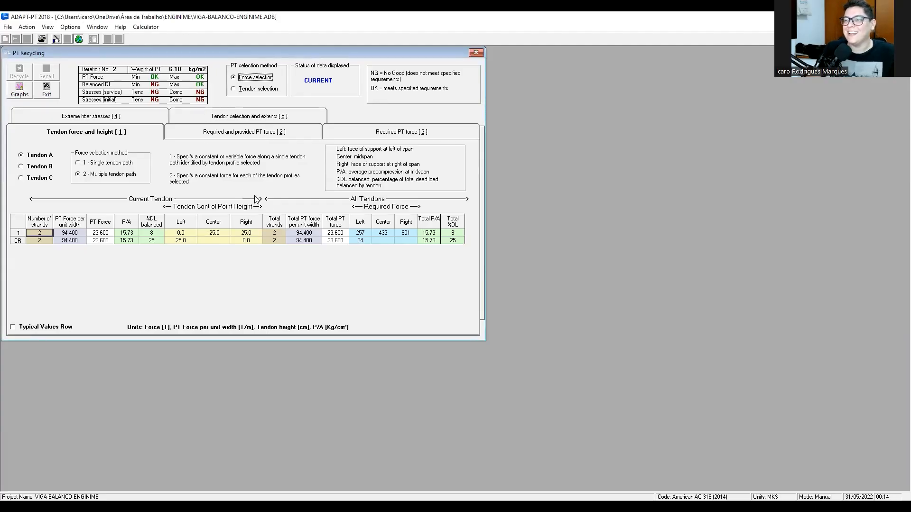
pyautogui.click(244, 89)
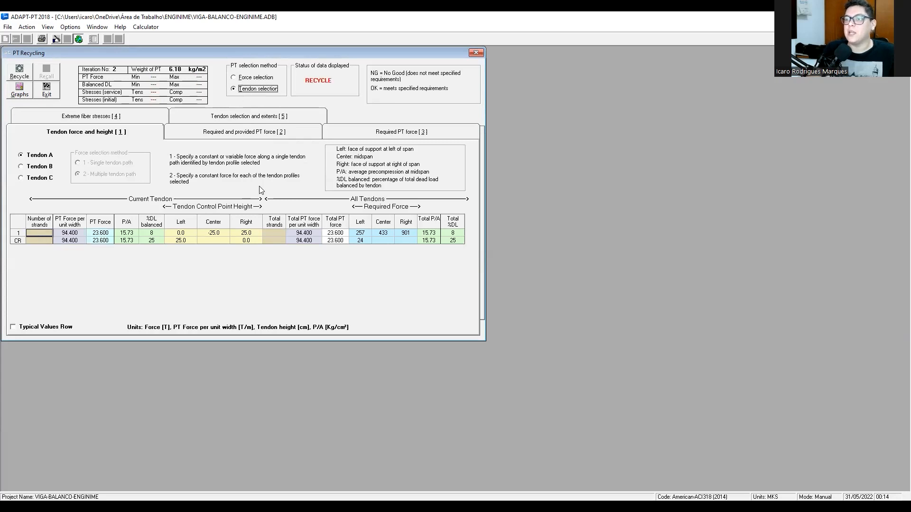
pyautogui.click(227, 121)
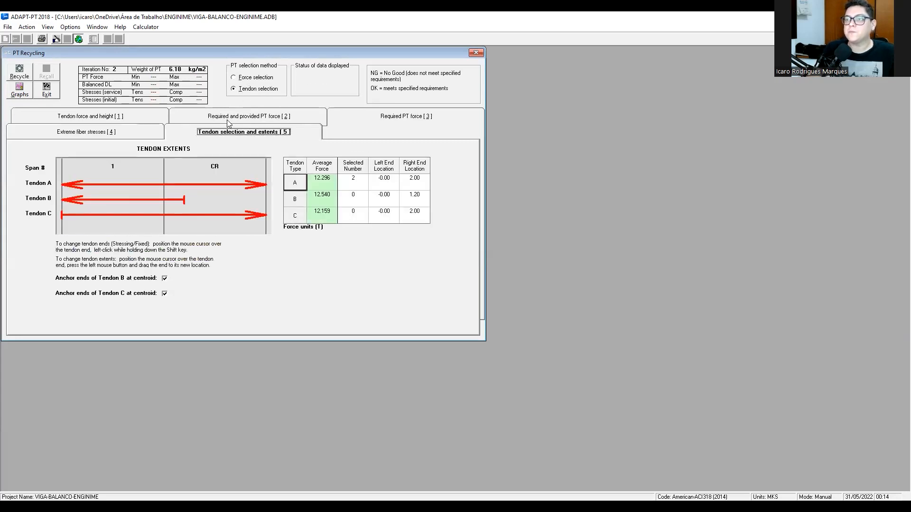
pyautogui.keyDown('shift'); pyautogui.click(65, 184); pyautogui.keyUp('shift')
# - Set the selected number of Tendon A to 10 and recycle the post-tensioning
pyautogui.click(356, 182)
pyautogui.write('10')
pyautogui.press('Return')
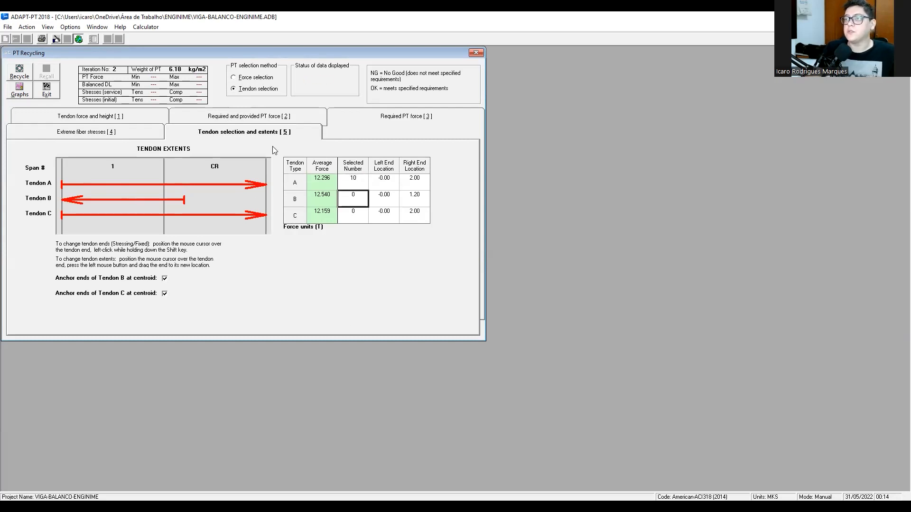
pyautogui.click(21, 71)
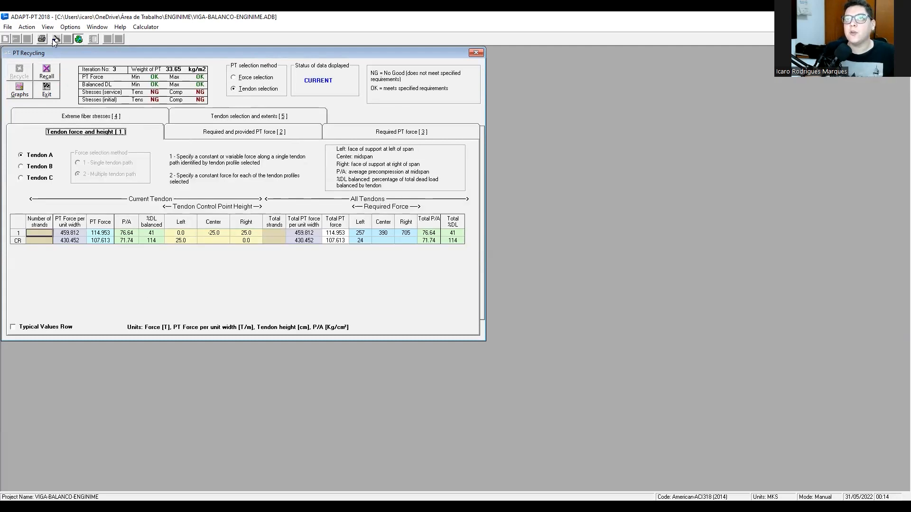
# - Exit the recycling to complete the execution, and display the detailed result graphs with the tendon height diagram in clear view
pyautogui.click(46, 89)
pyautogui.click(491, 294)
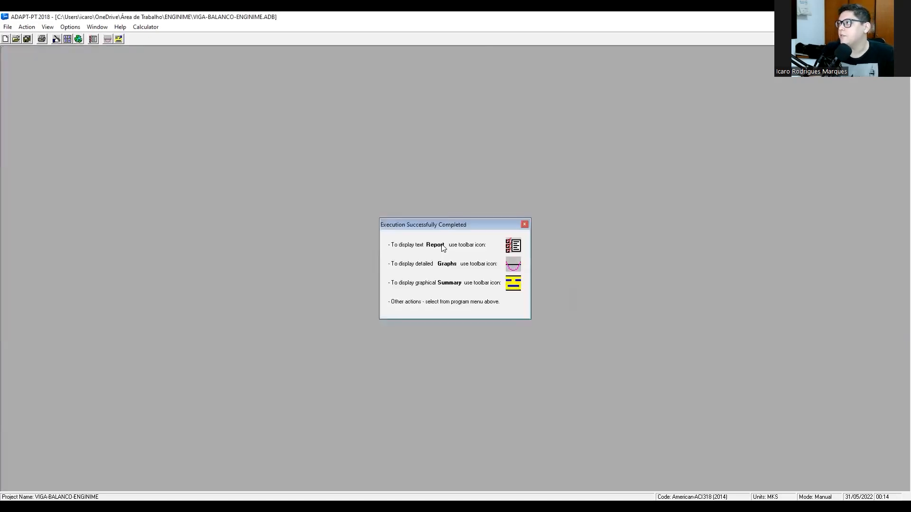
pyautogui.click(524, 225)
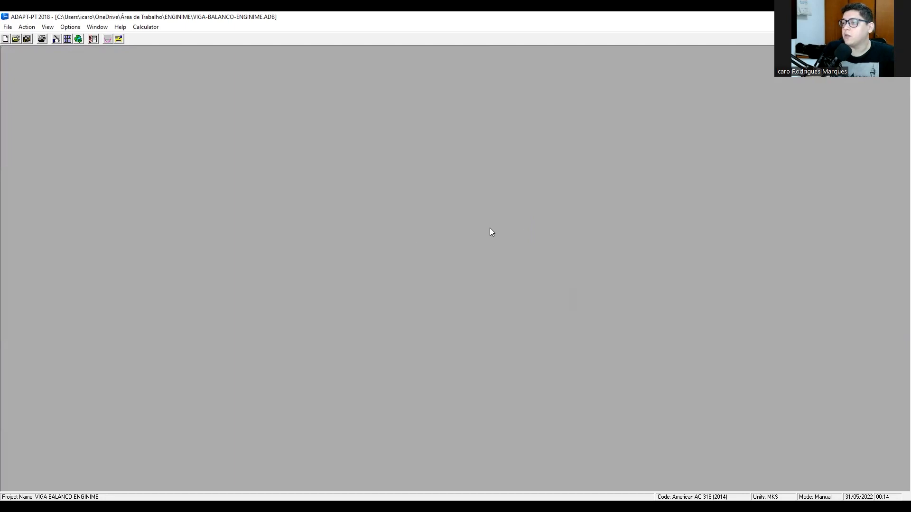
pyautogui.click(108, 40)
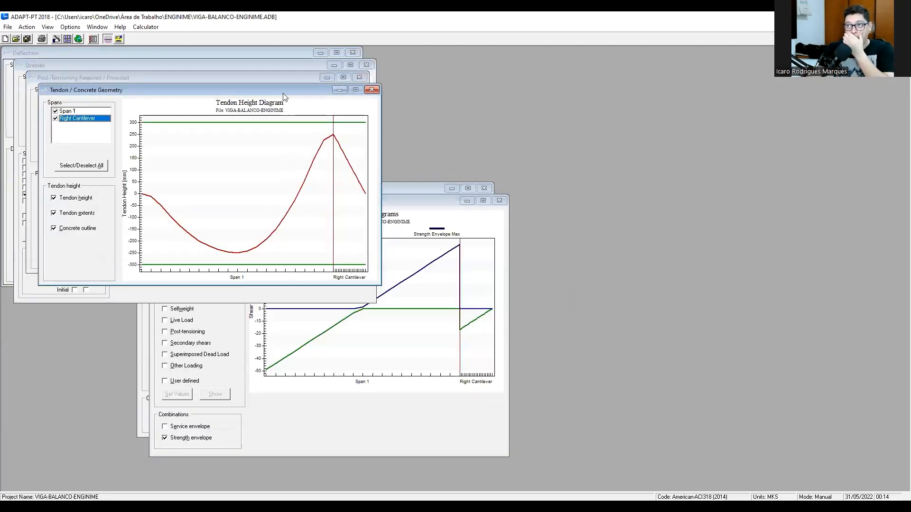
pyautogui.moveTo(287, 91); pyautogui.dragTo(400, 114)
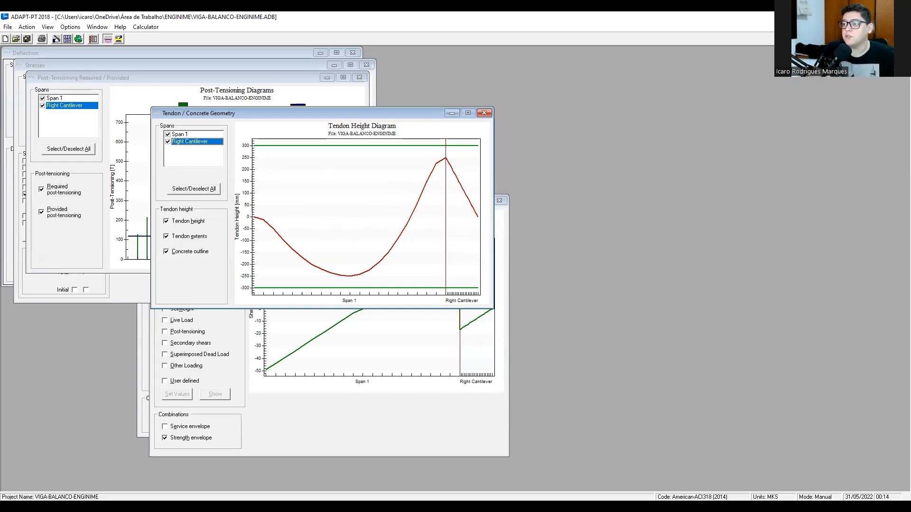
# - Switch to the course slides and review the tendon geometry, the equivalent-load equations and the vertical force balance
pyautogui.hotkey('alt', 'Tab')
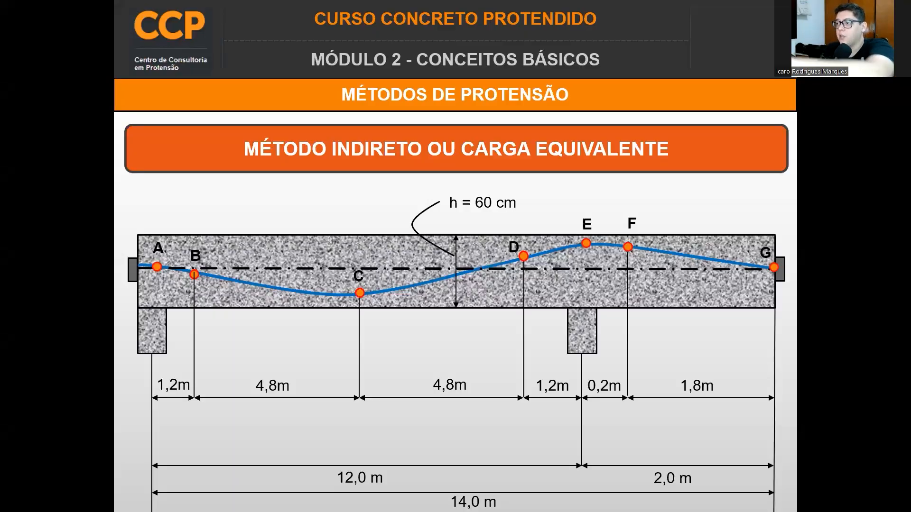
pyautogui.press('Right')
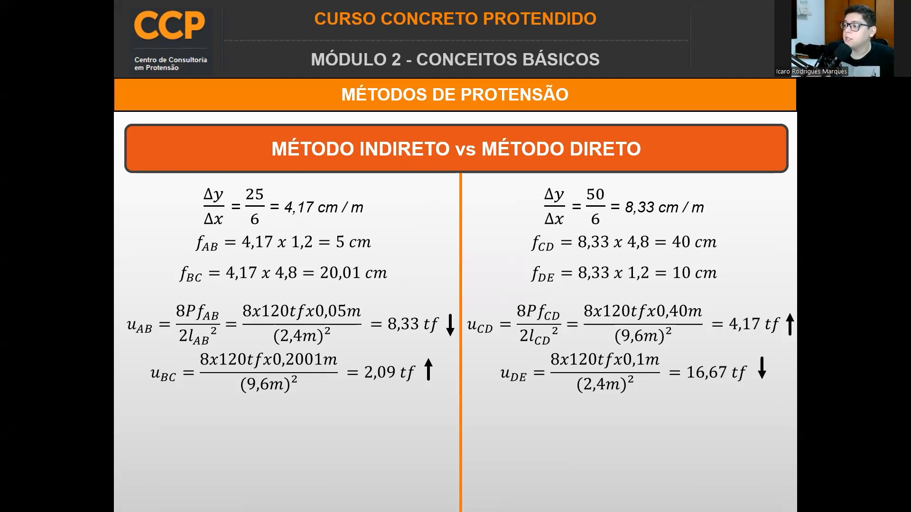
pyautogui.click(421, 283)
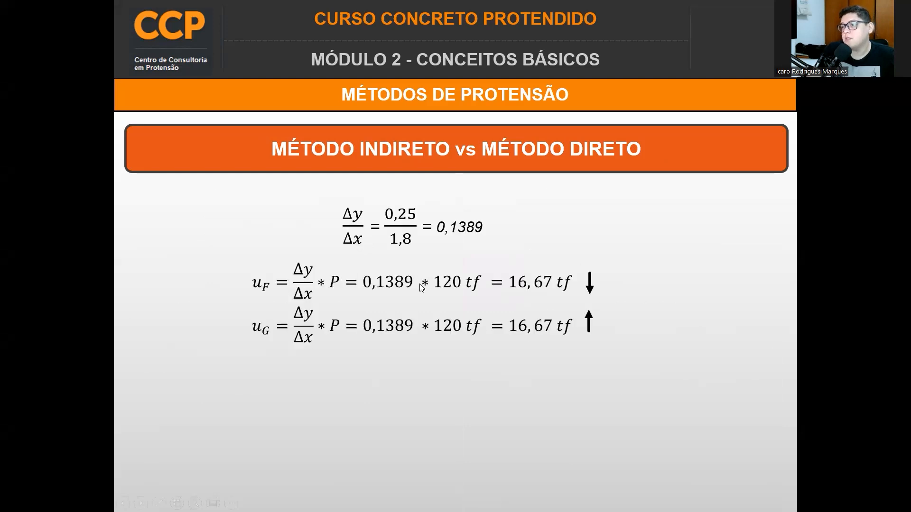
pyautogui.click(425, 291)
pyautogui.press('Left')
pyautogui.press('Right')
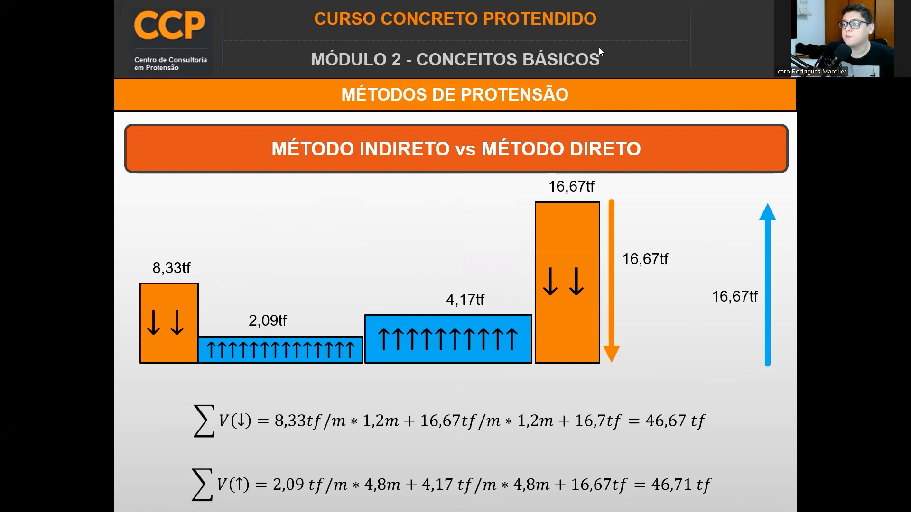
# - Return to ADAPT-PT, view the shear diagram, and close the shear, post-tensioning and stress graphs
pyautogui.hotkey('alt', 'Tab')
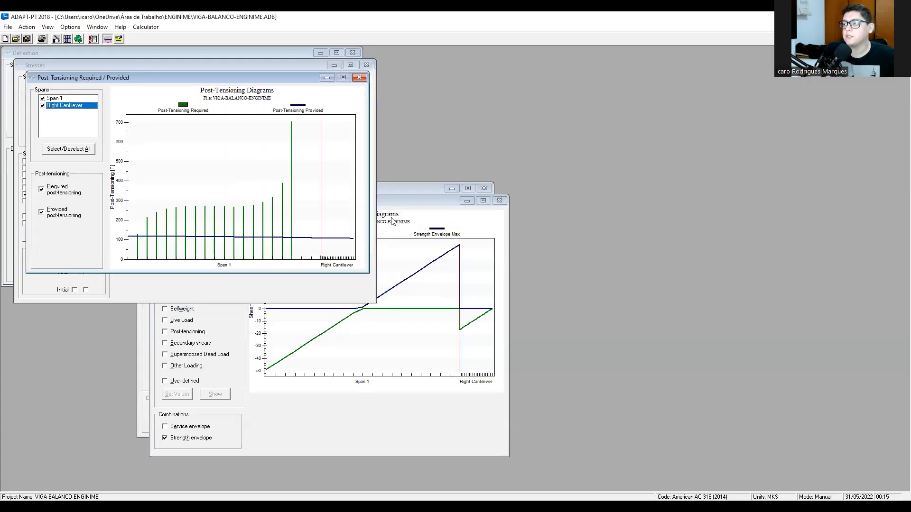
pyautogui.click(400, 204)
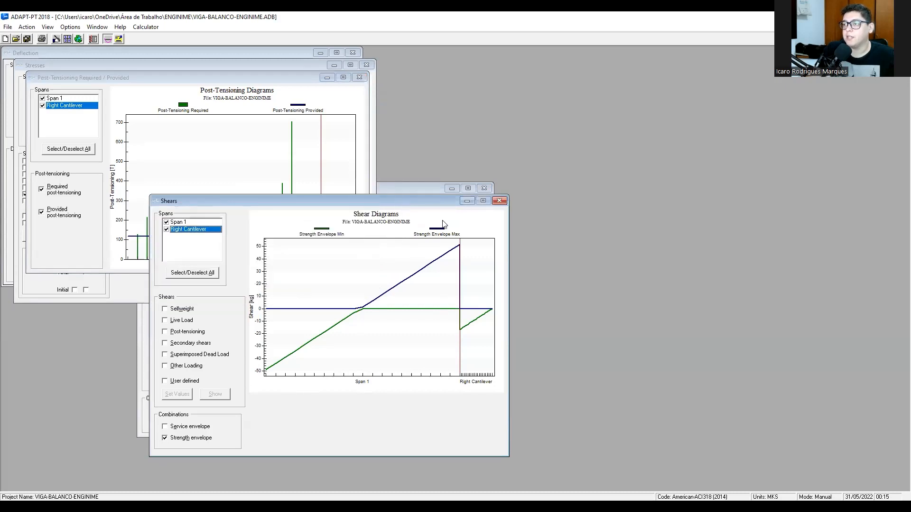
pyautogui.moveTo(430, 193); pyautogui.dragTo(495, 126)
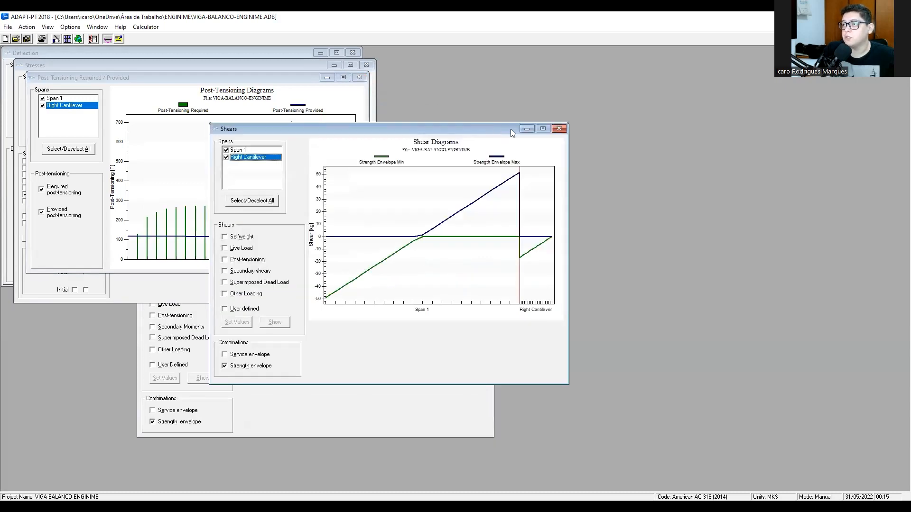
pyautogui.click(563, 128)
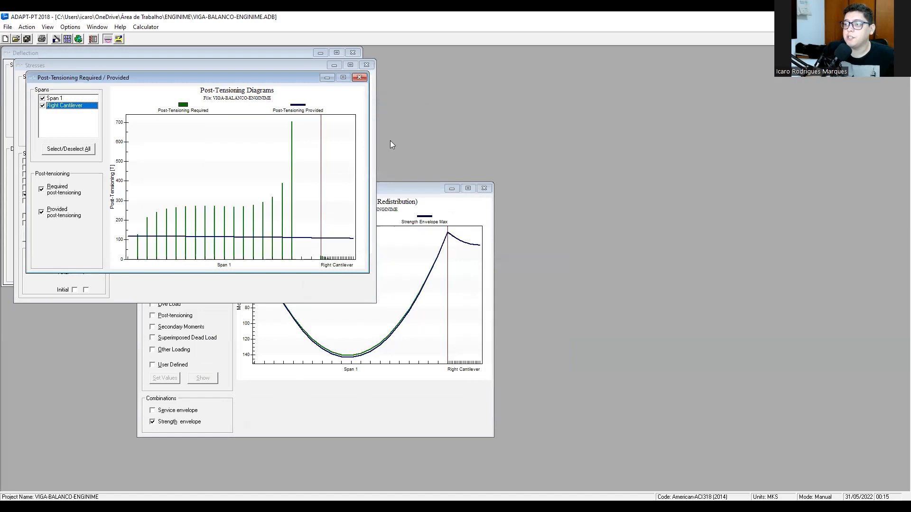
pyautogui.click(365, 76)
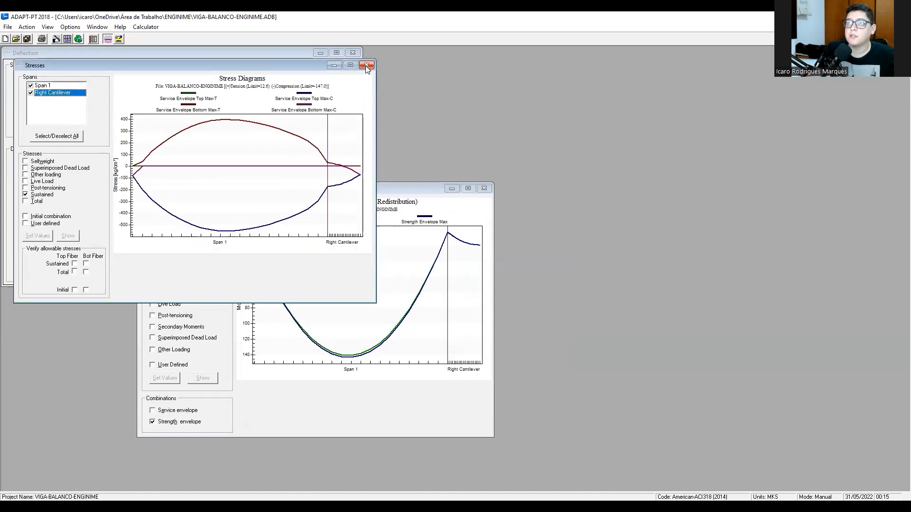
pyautogui.click(366, 66)
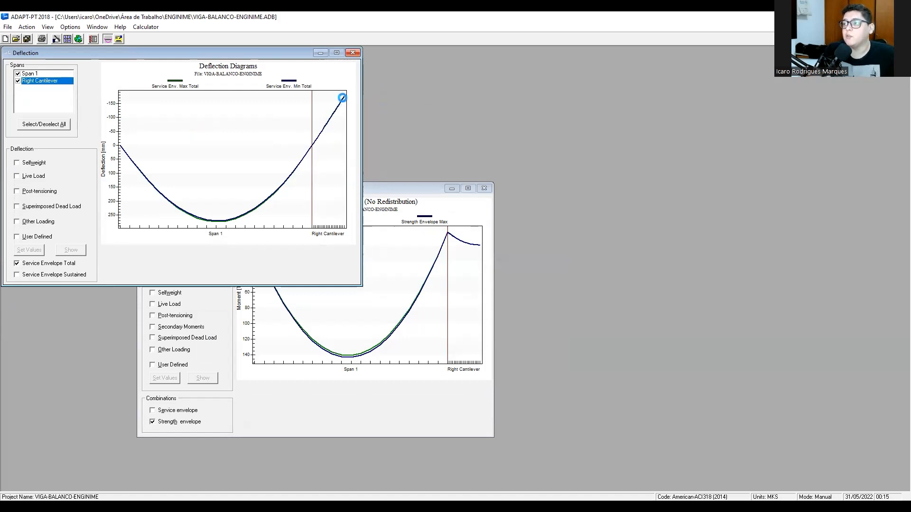
# - Read the service envelope deflection at the free end of the right cantilever, and close the deflection diagram
pyautogui.click(342, 97)
pyautogui.click(460, 292)
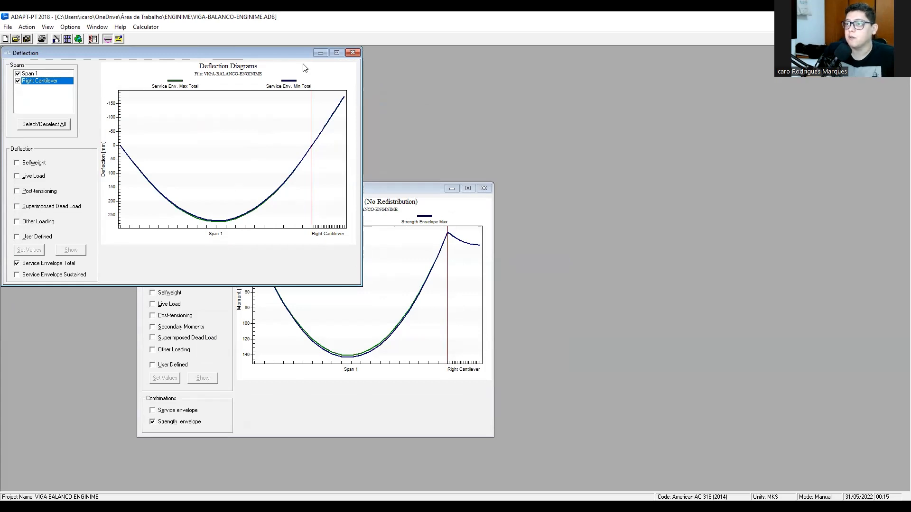
pyautogui.moveTo(280, 55); pyautogui.dragTo(420, 88)
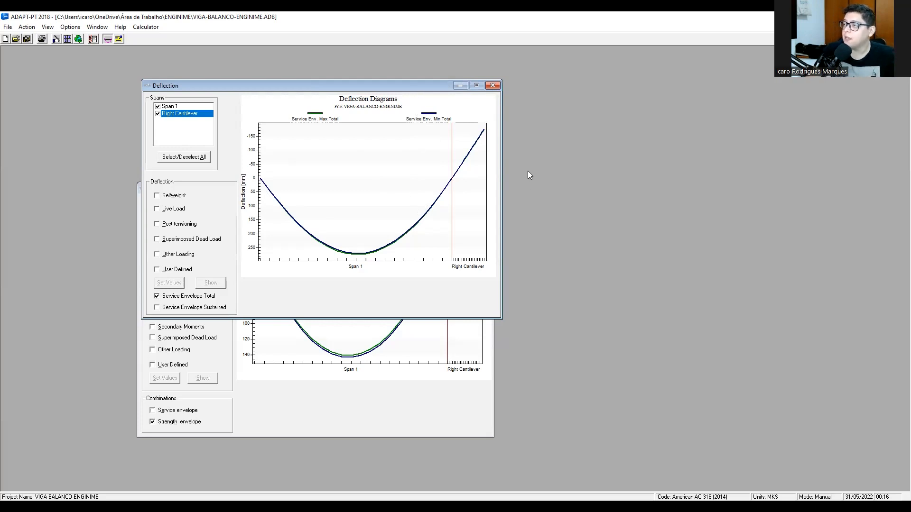
pyautogui.click(483, 131)
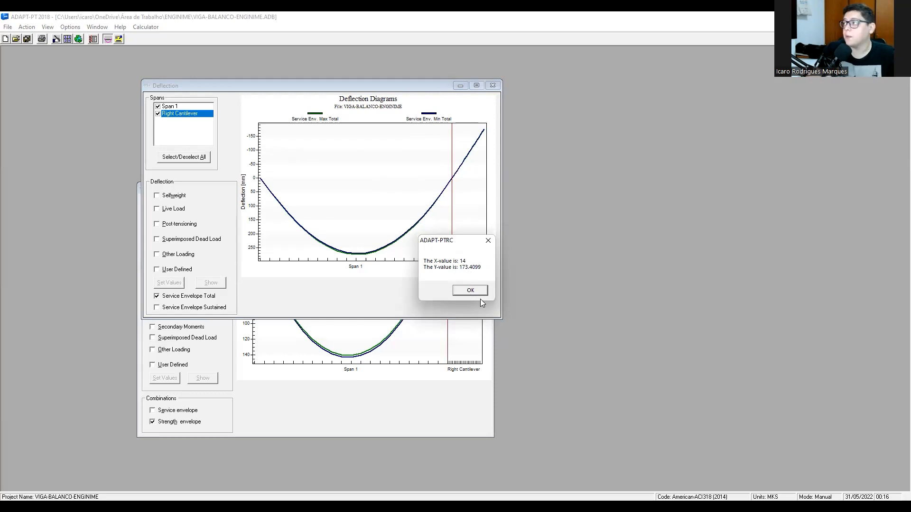
pyautogui.click(476, 290)
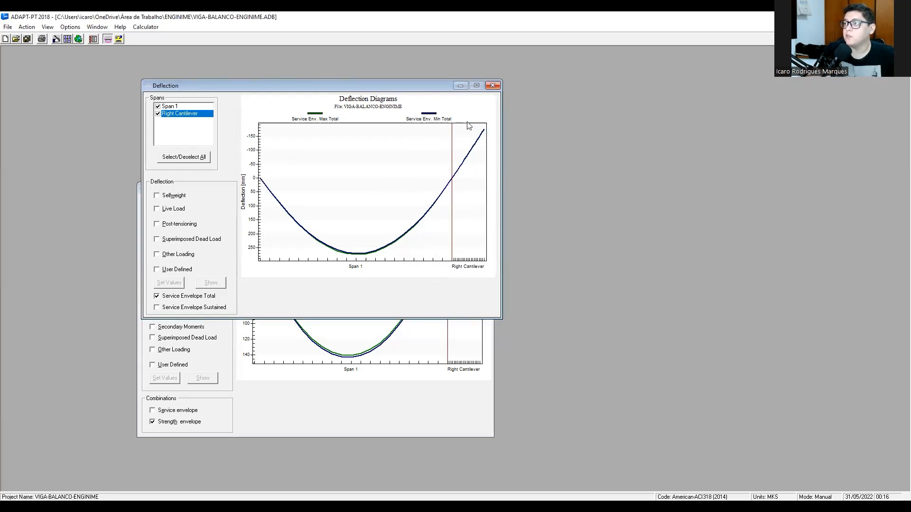
pyautogui.click(493, 85)
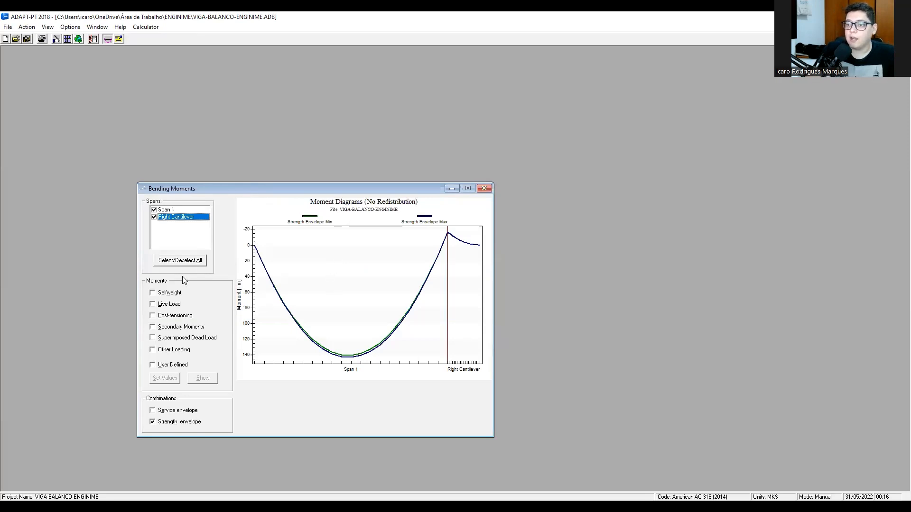
# - Add the post-tensioning moments to the bending moment diagram, read a point of their curve in Span 1, and close the diagram
pyautogui.click(152, 316)
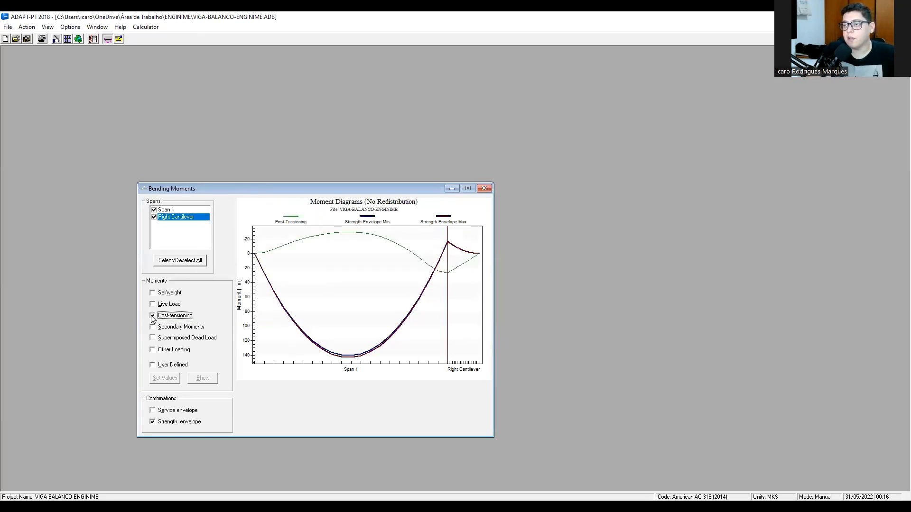
pyautogui.click(302, 240)
pyautogui.click(464, 287)
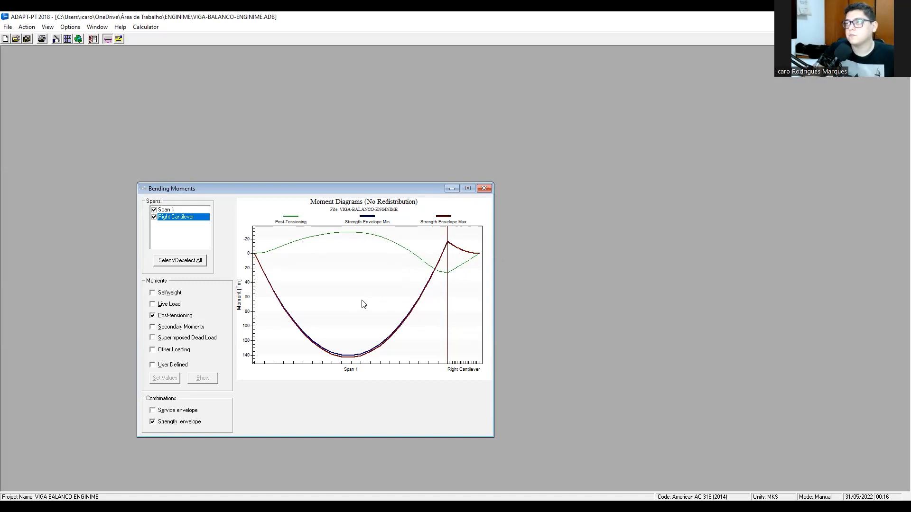
pyautogui.click(483, 189)
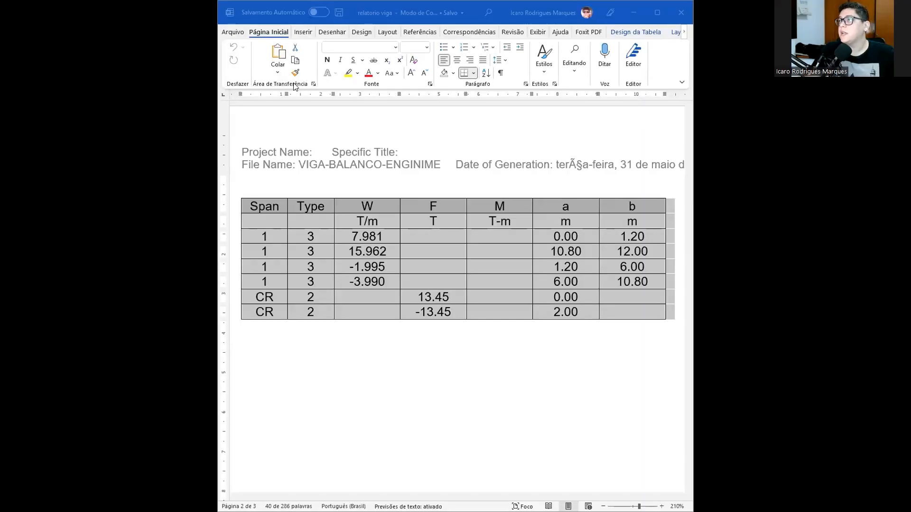
# - Maximize the beam report in Word and examine the tendon heights tables for Span 1 and the right cantilever
pyautogui.click(563, 6)
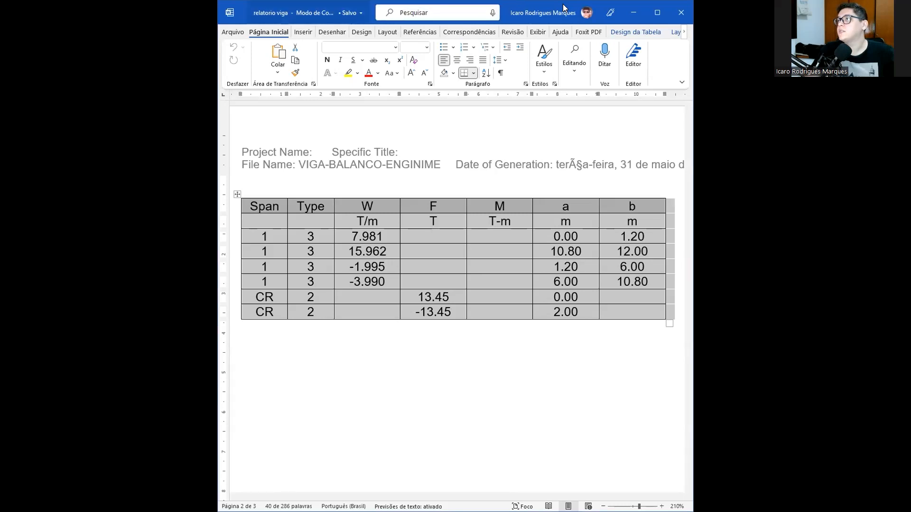
pyautogui.doubleClick(563, 5)
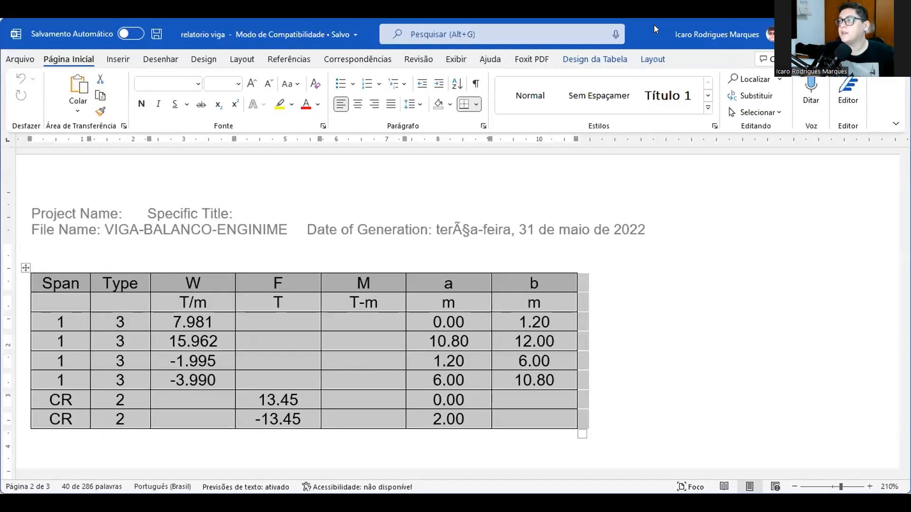
pyautogui.scroll(10, 424, 315)
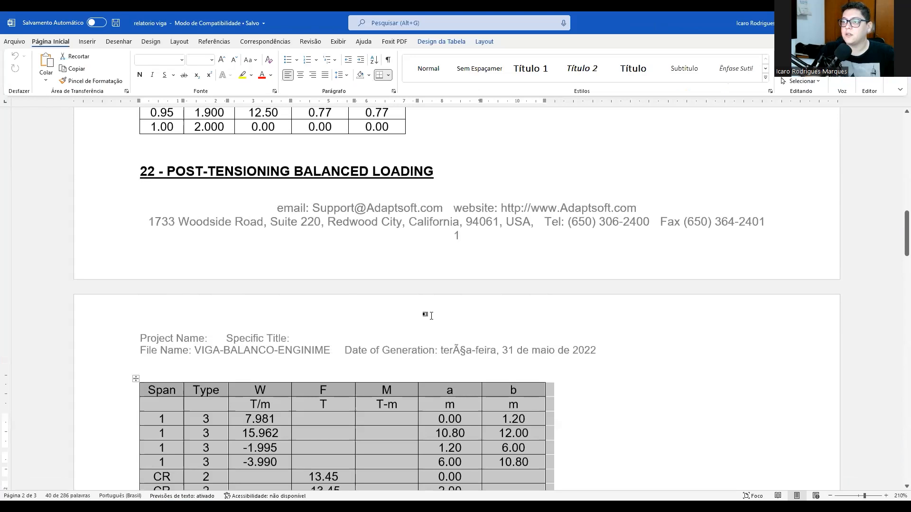
pyautogui.scroll(1, 355, 300)
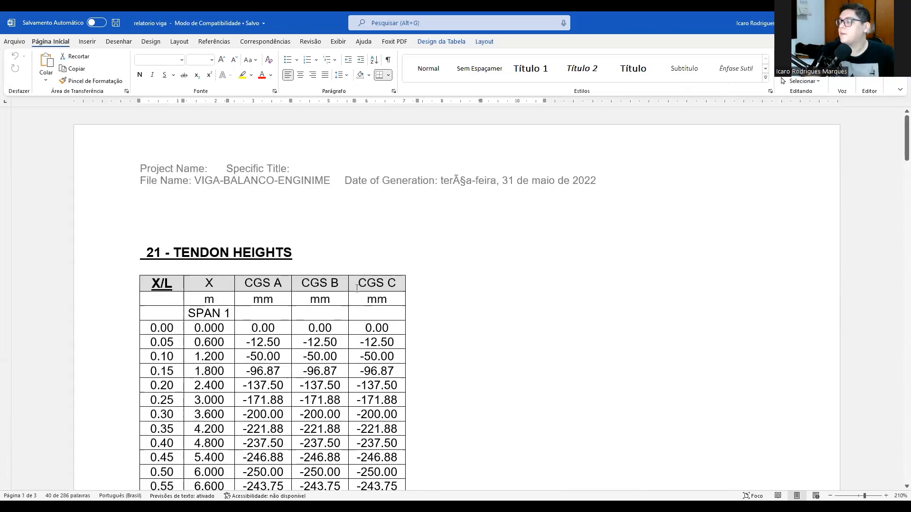
pyautogui.scroll(-3, 216, 266)
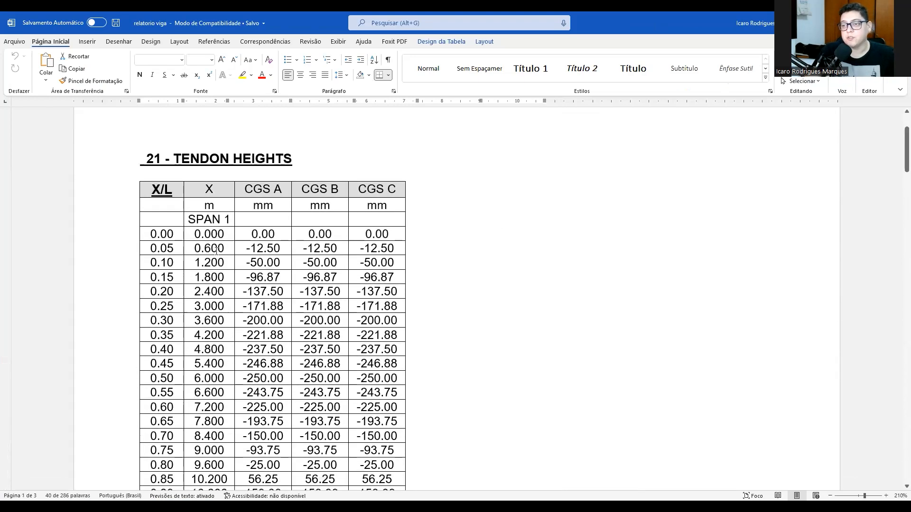
pyautogui.scroll(-6, 194, 256)
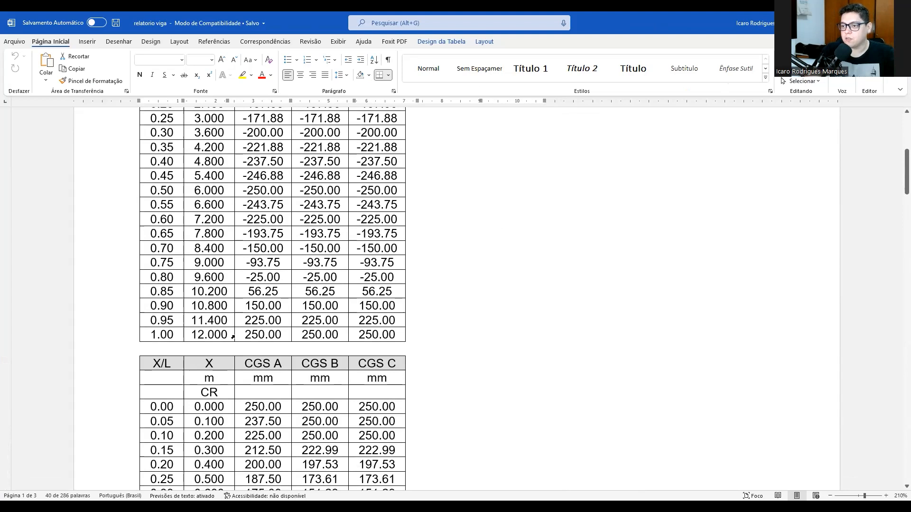
# - Examine the CGS A tendon heights at the end of Span 1 and along the right cantilever
pyautogui.moveTo(243, 335); pyautogui.dragTo(259, 336)
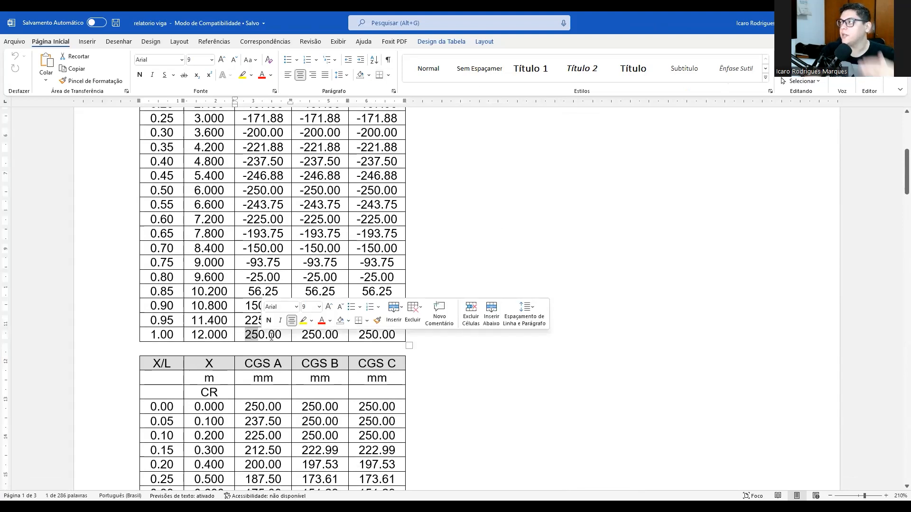
pyautogui.scroll(-3, 264, 338)
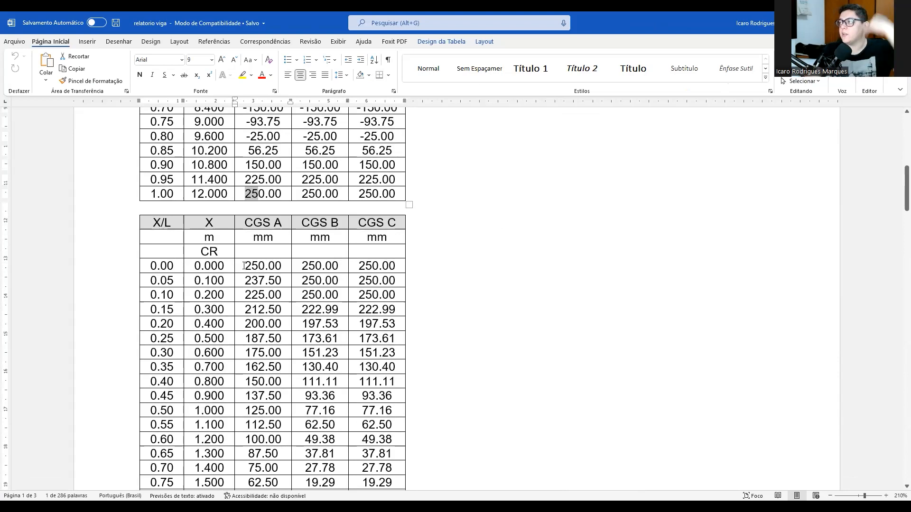
pyautogui.moveTo(243, 266); pyautogui.dragTo(274, 273)
pyautogui.scroll(-6, 256, 264)
pyautogui.scroll(4, 269, 266)
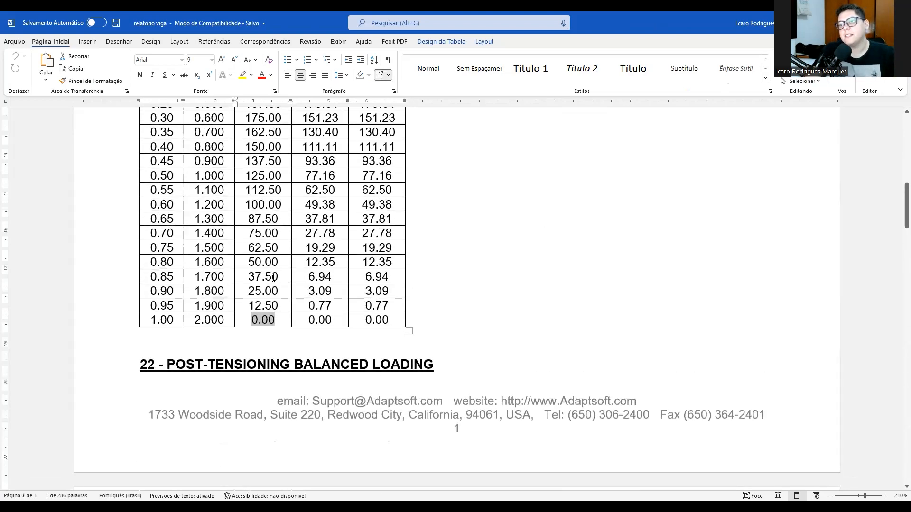
pyautogui.moveTo(256, 172); pyautogui.dragTo(288, 448)
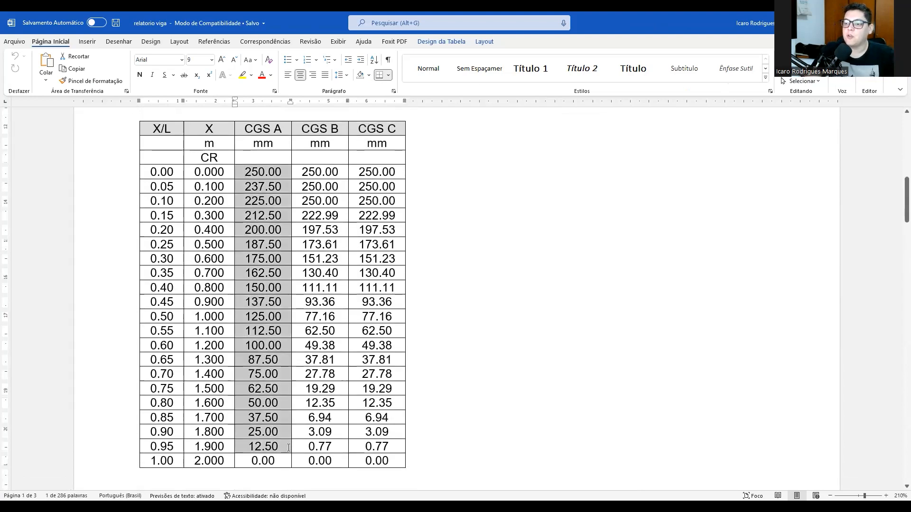
pyautogui.click(252, 187)
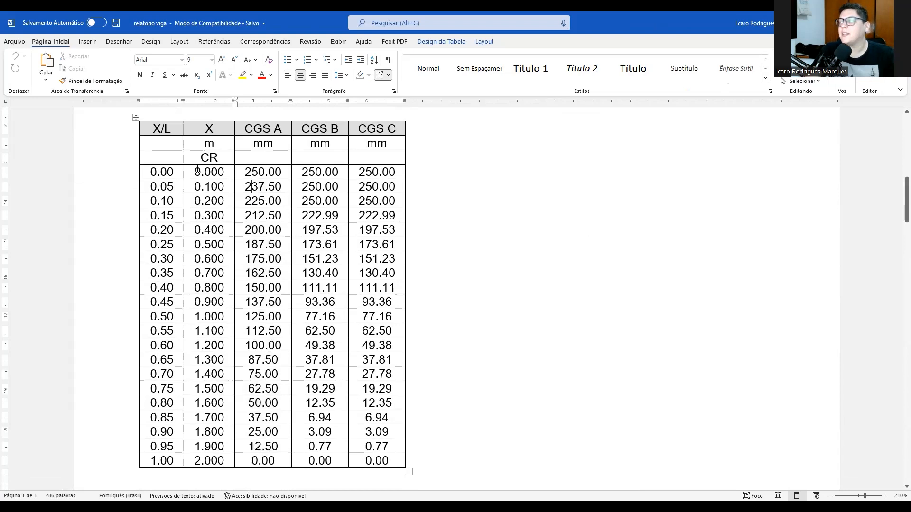
# - Try plotting the X and CGS A columns of the right cantilever's tendon heights table as a column chart
pyautogui.moveTo(197, 172); pyautogui.dragTo(288, 458)
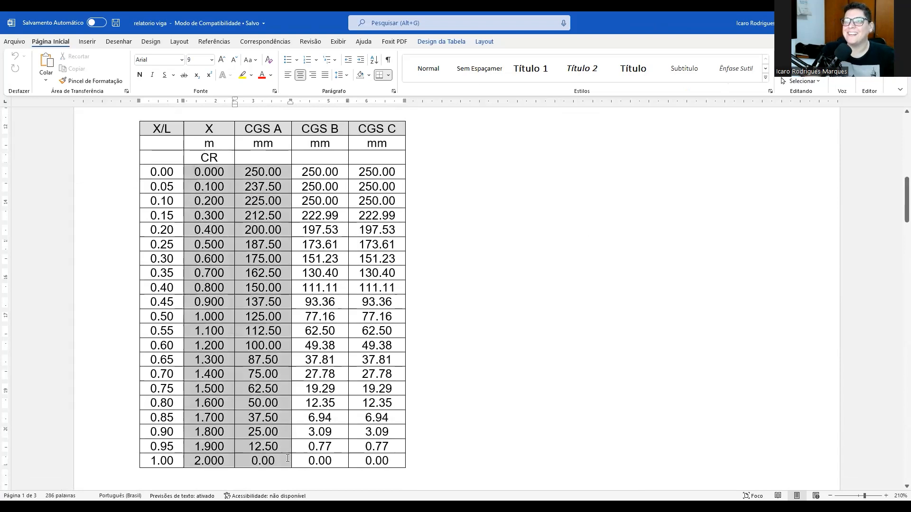
pyautogui.click(87, 42)
pyautogui.click(109, 80)
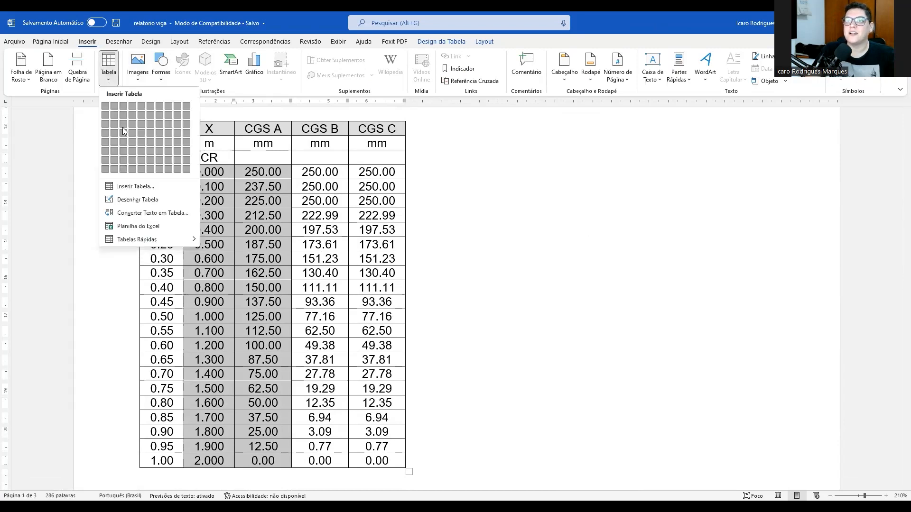
pyautogui.click(257, 76)
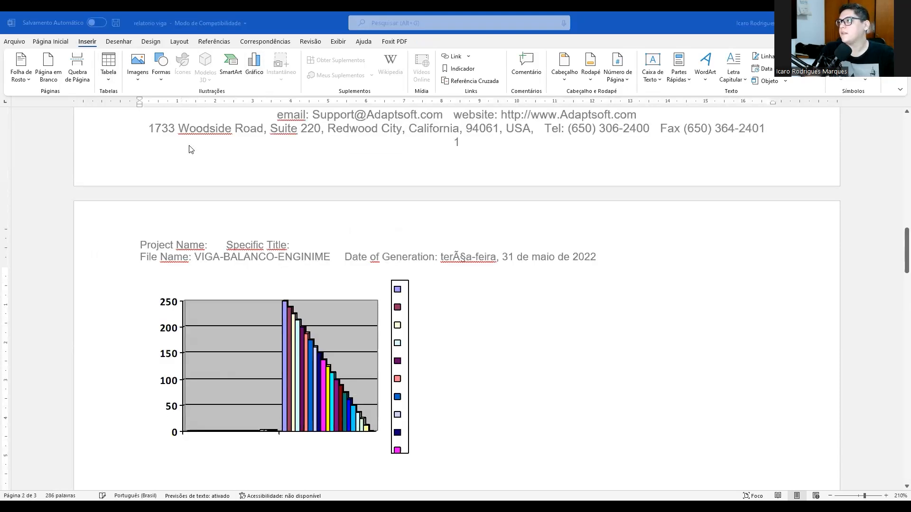
pyautogui.scroll(-5, 370, 231)
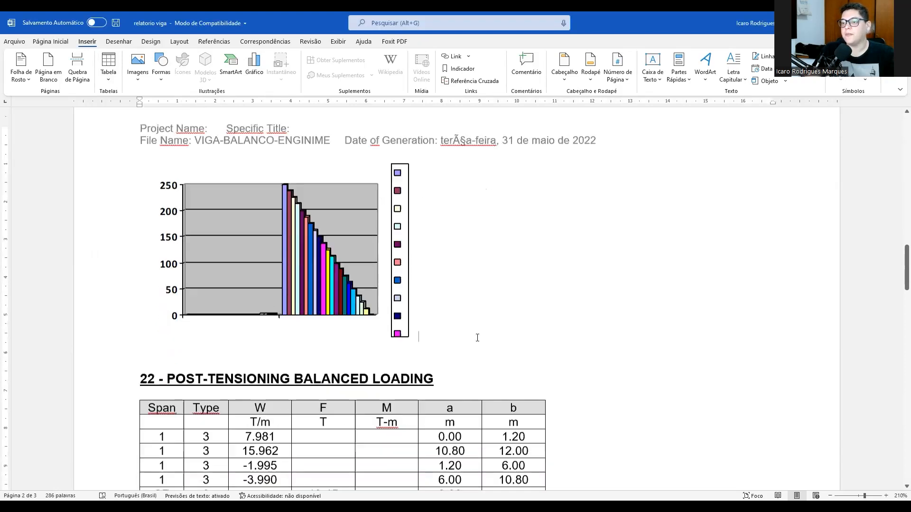
pyautogui.scroll(4, 369, 230)
pyautogui.click(190, 264)
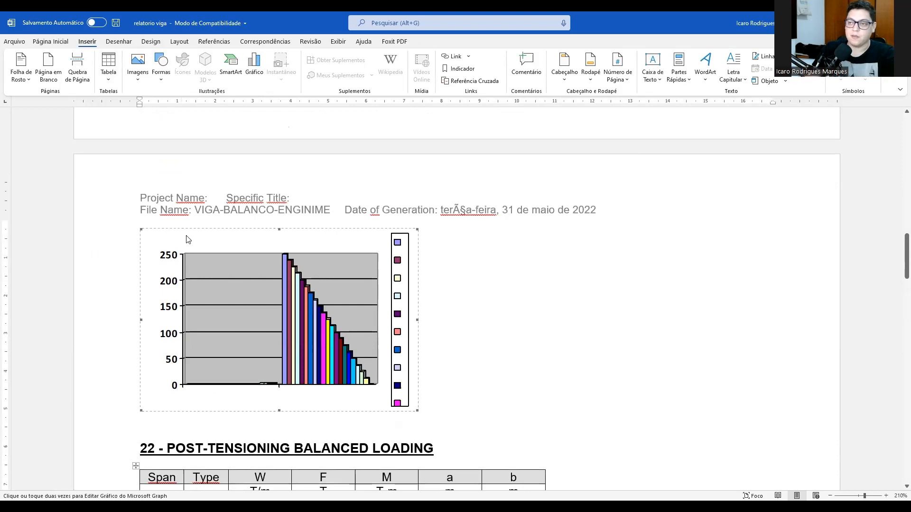
pyautogui.scroll(12, 180, 233)
pyautogui.scroll(-2, 211, 226)
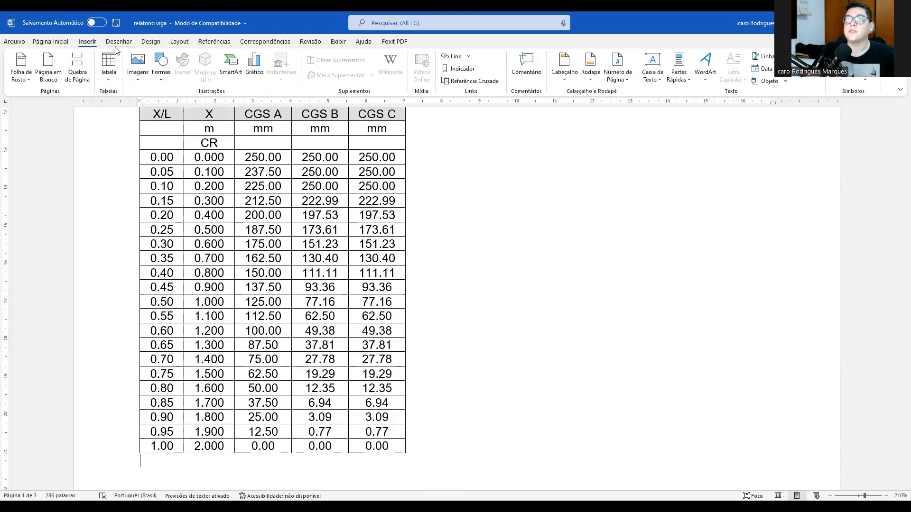
pyautogui.click(51, 41)
pyautogui.click(87, 41)
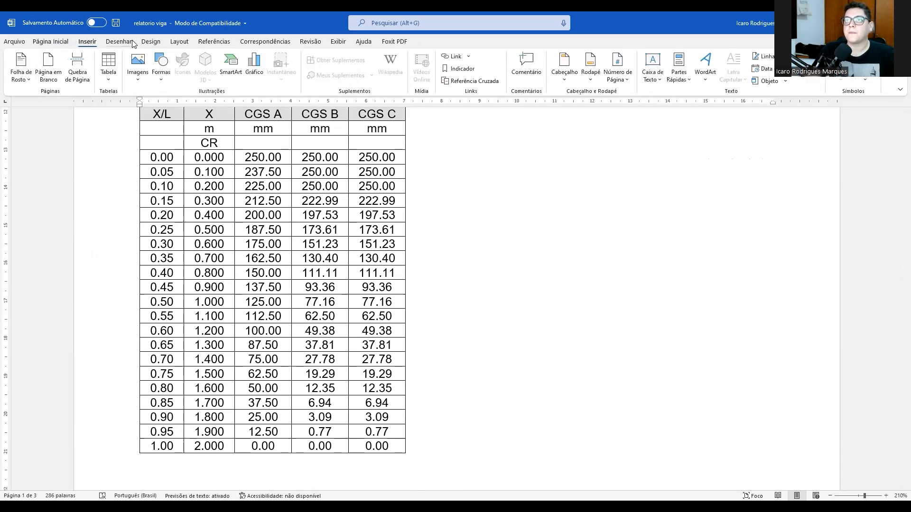
pyautogui.click(151, 41)
pyautogui.click(119, 42)
pyautogui.click(151, 42)
pyautogui.click(179, 41)
pyautogui.click(223, 41)
pyautogui.click(265, 42)
# - Try a line chart of the right cantilever's X and CGS A columns, and remove it from the report
pyautogui.moveTo(226, 162); pyautogui.dragTo(266, 446)
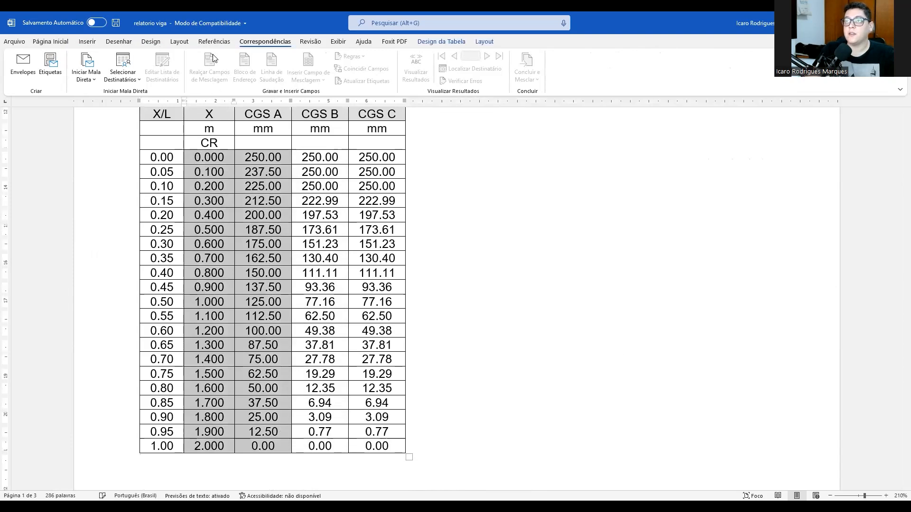
pyautogui.click(180, 42)
pyautogui.click(152, 43)
pyautogui.click(118, 41)
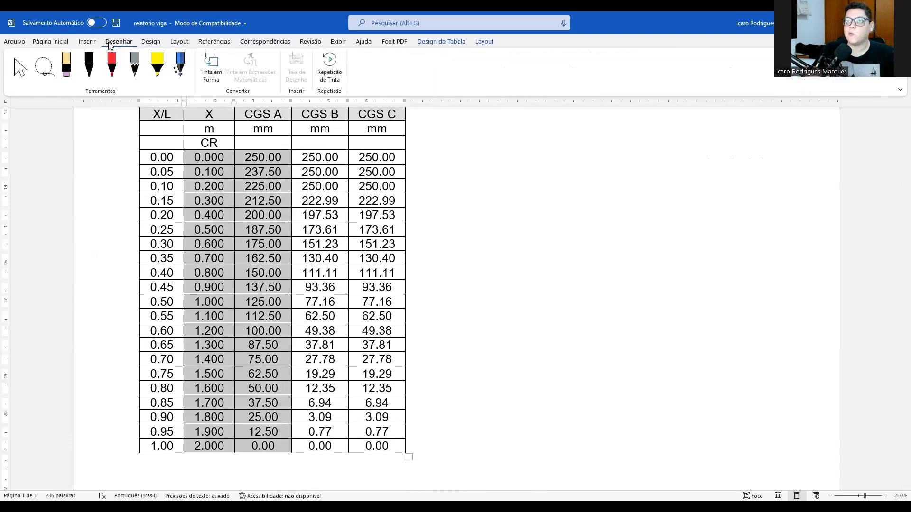
pyautogui.click(87, 42)
pyautogui.click(254, 66)
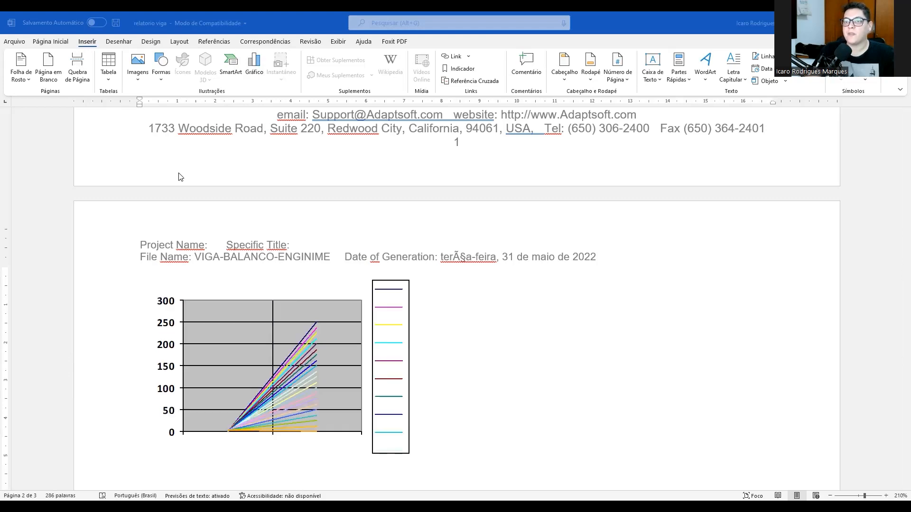
pyautogui.click(275, 343)
pyautogui.scroll(5, 342, 284)
pyautogui.scroll(4, 322, 277)
pyautogui.scroll(-9, 313, 273)
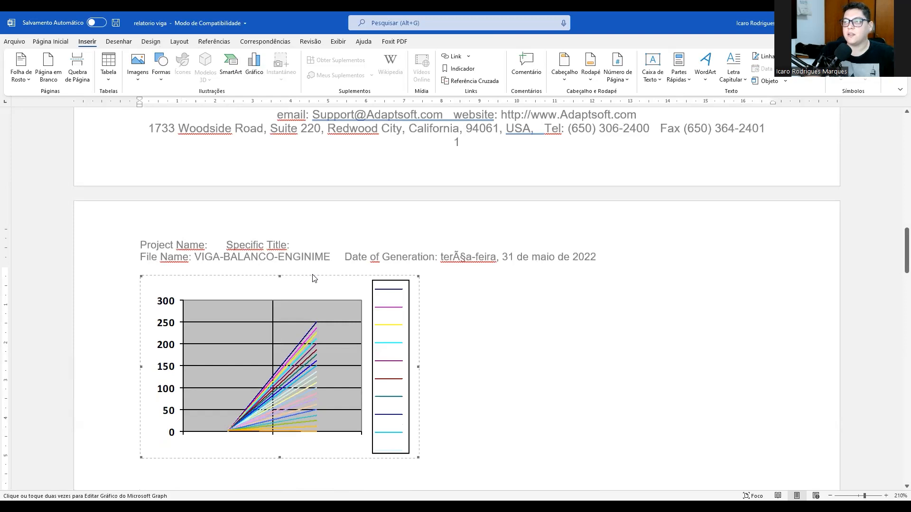
pyautogui.scroll(14, 312, 278)
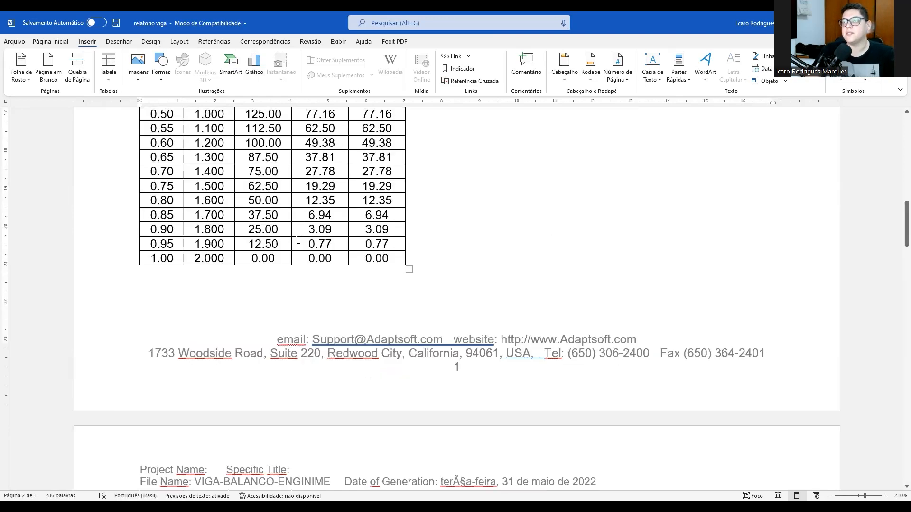
# - Review the tendon heights tables for Span 1 and the right cantilever once more
pyautogui.scroll(-6, 313, 199)
pyautogui.scroll(2, 201, 203)
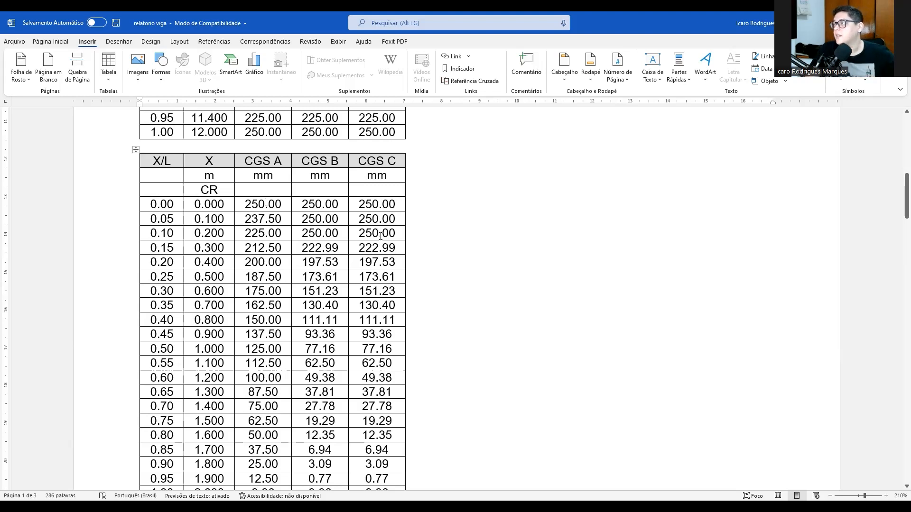
pyautogui.scroll(3, 388, 288)
pyautogui.scroll(6, 205, 278)
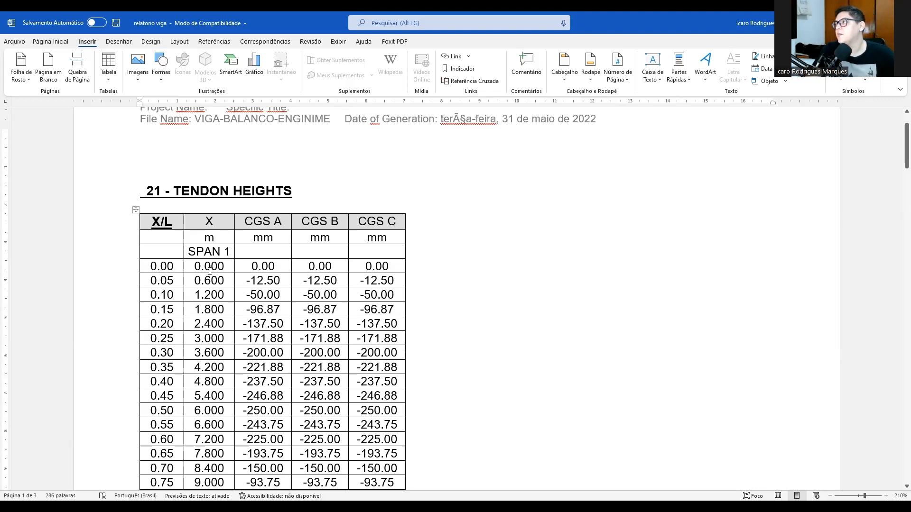
pyautogui.scroll(-2, 234, 282)
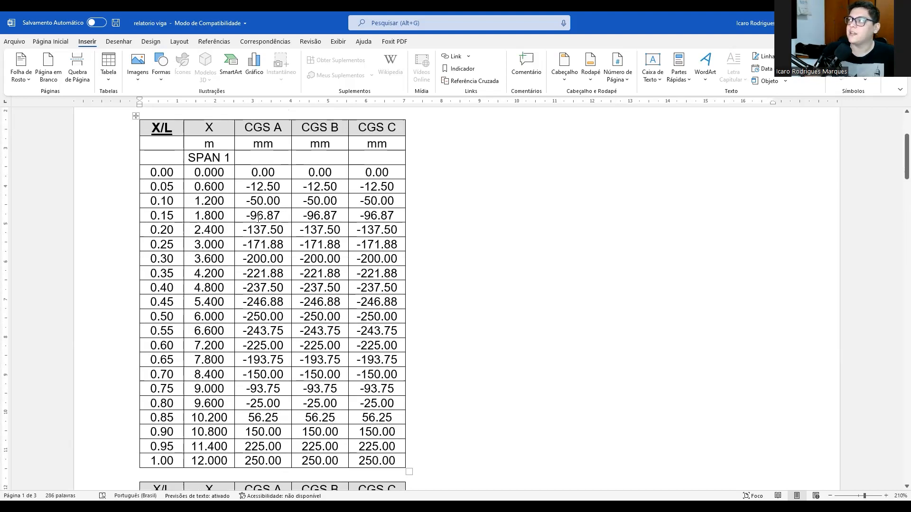
pyautogui.scroll(-3, 250, 222)
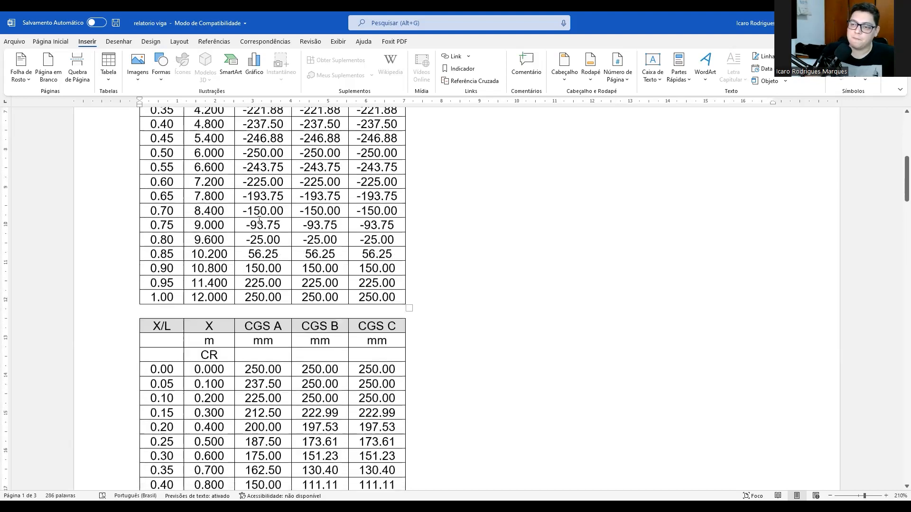
pyautogui.scroll(4, 250, 222)
pyautogui.scroll(-5, 242, 253)
# - Examine the Post-Tensioning Balanced Loading table, highlighting the Span 1 load that acts from 0.00 to 1.20 m
pyautogui.scroll(-15, 243, 253)
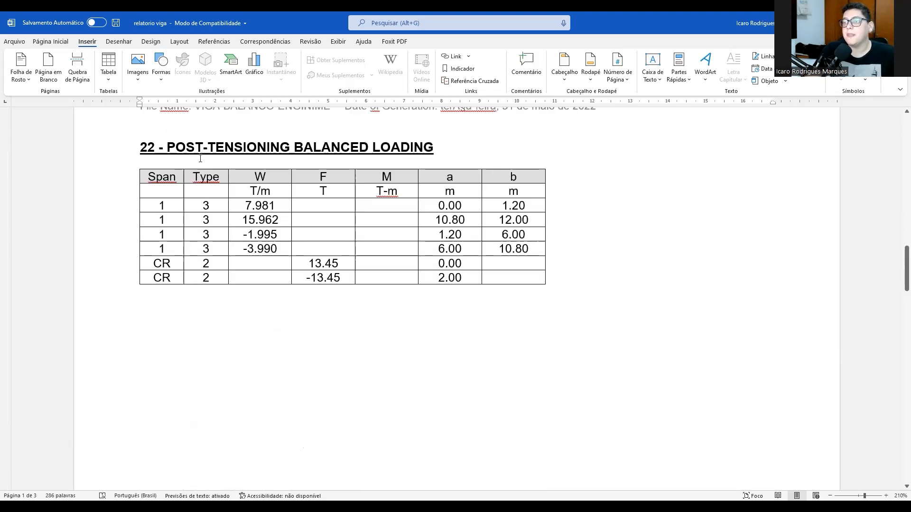
pyautogui.moveTo(137, 149); pyautogui.dragTo(557, 286)
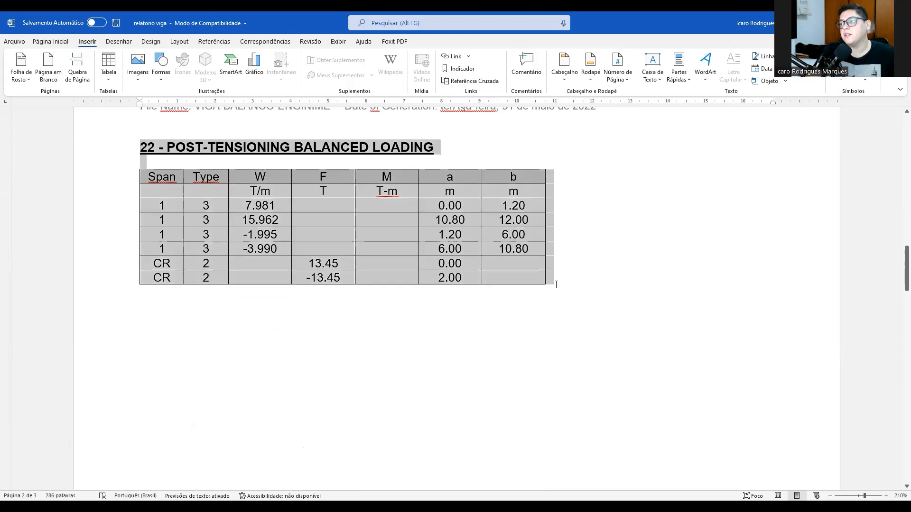
pyautogui.click(557, 315)
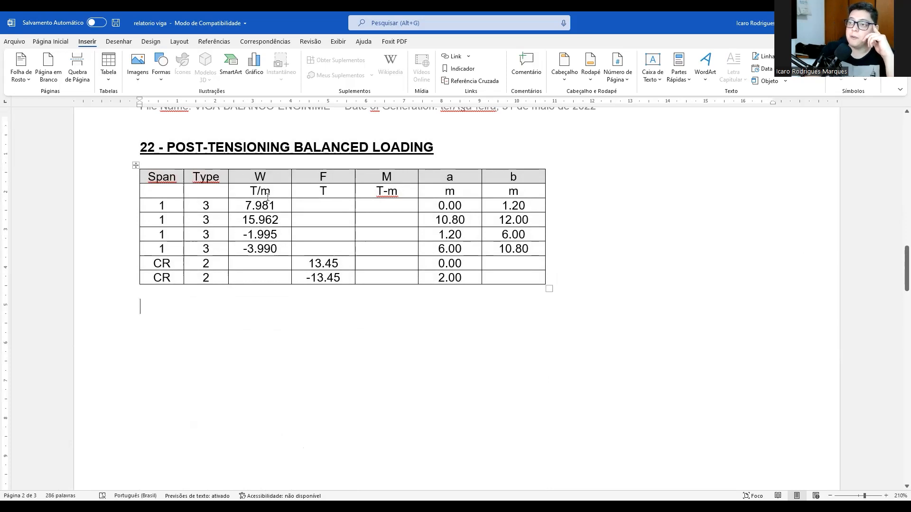
pyautogui.doubleClick(248, 206)
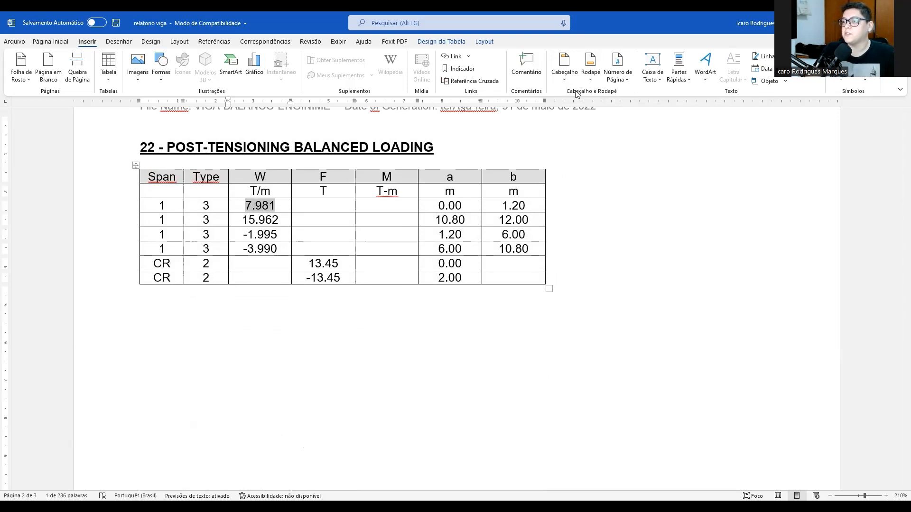
# - Switch to the course presentation's slide that compares the balanced loads of the indirect and direct methods
pyautogui.hotkey('alt', 'Tab')
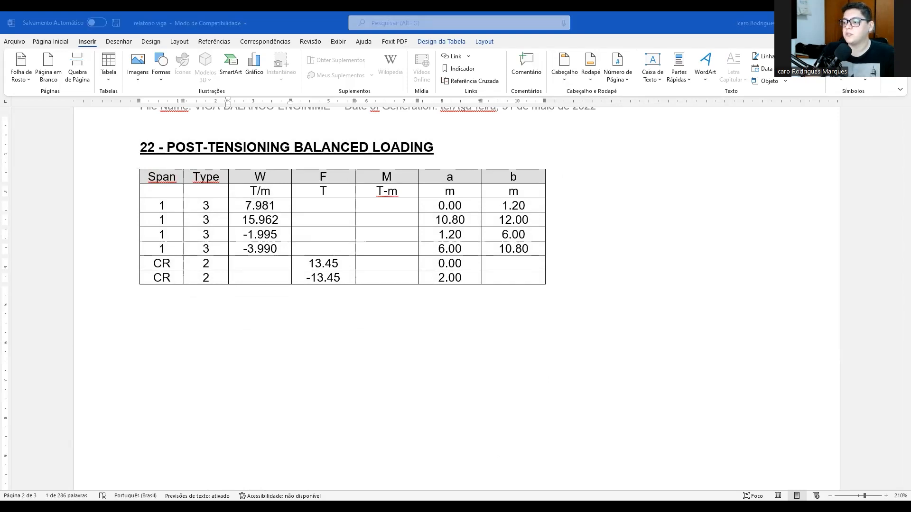
pyautogui.hotkey('alt', 'Tab')
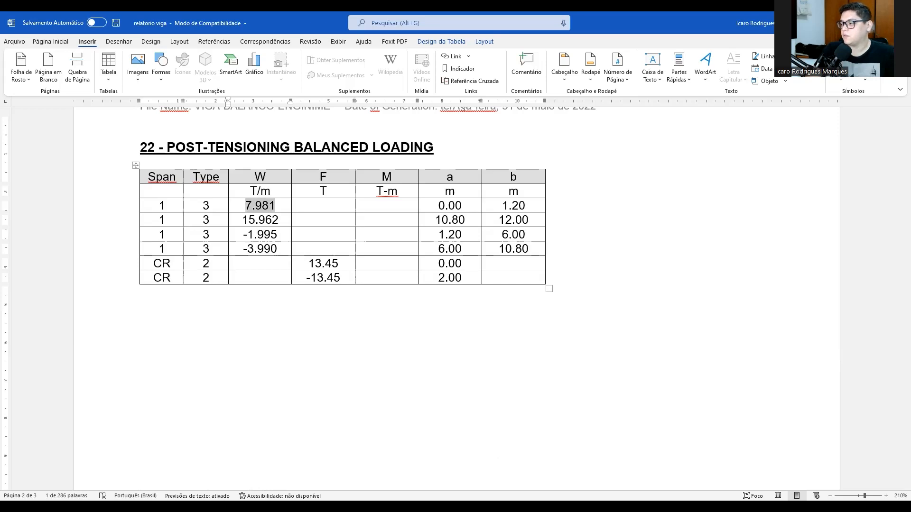
pyautogui.hotkey('alt', 'Tab')
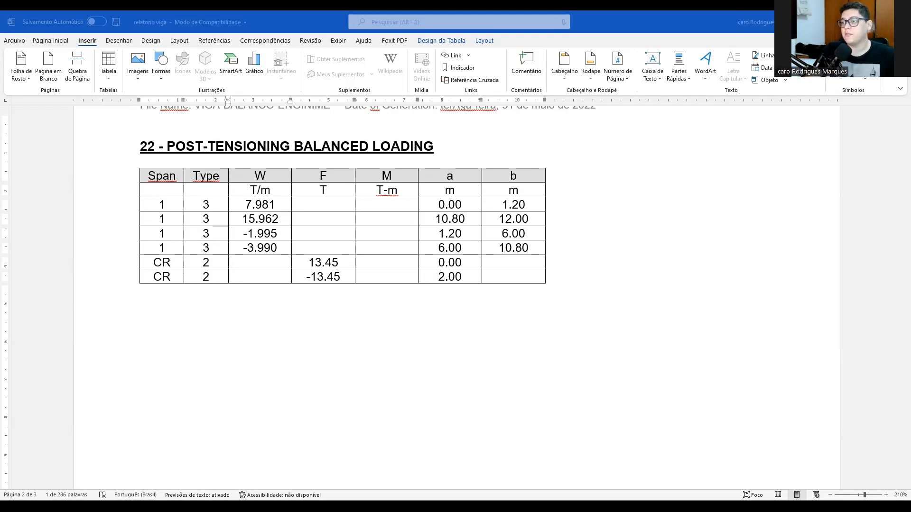
pyautogui.hotkey('alt', 'Tab')
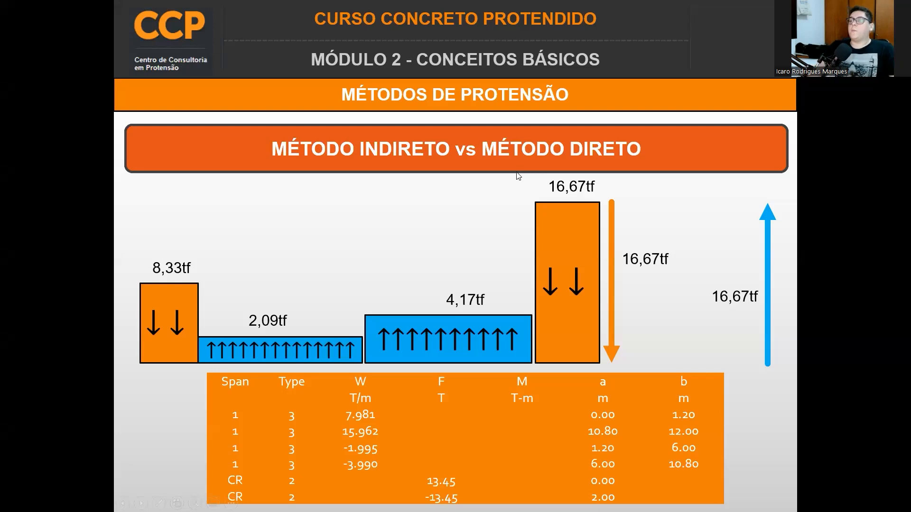